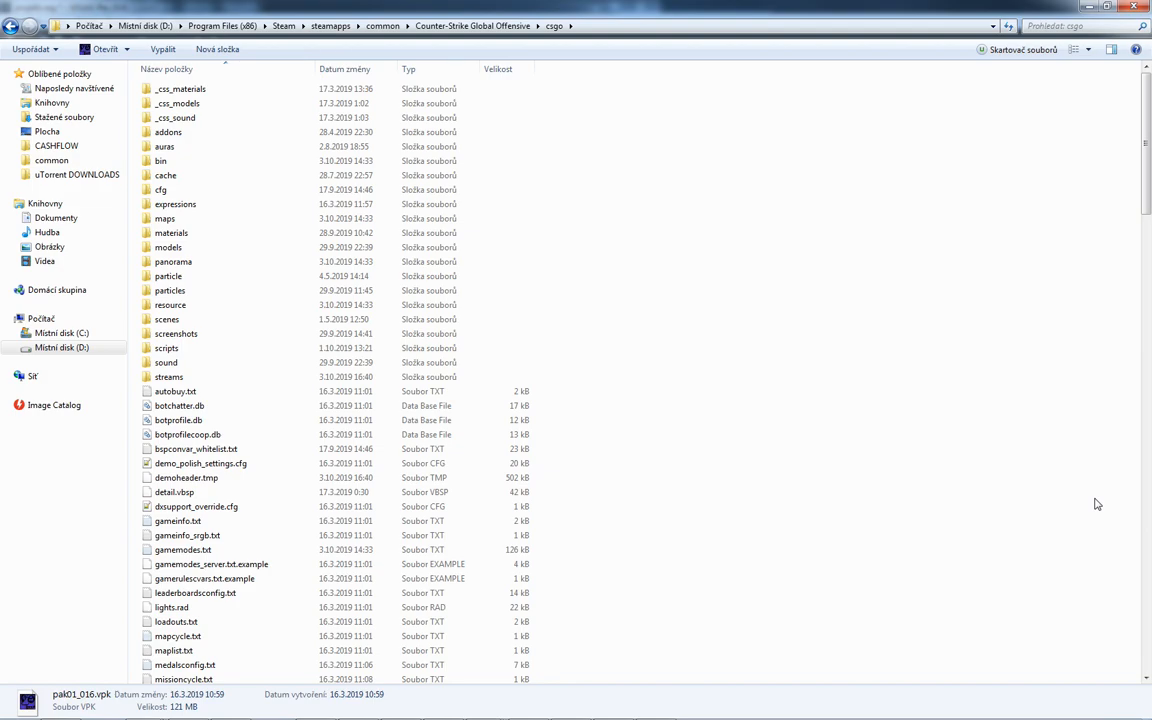
Open pak01_dir.vpk from the csgo folder in GCFScape and extract the four v_knife_default_t model files into the port folder
left_click(876, 153)
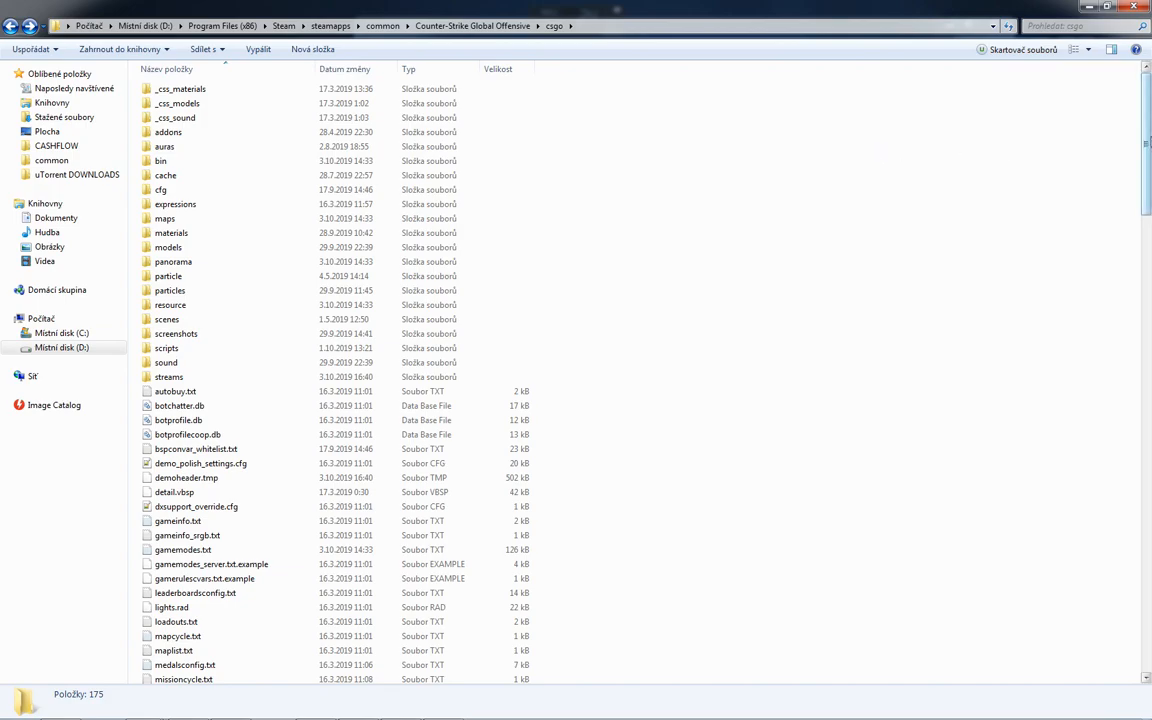
left_click_drag(1148, 143, 1148, 600)
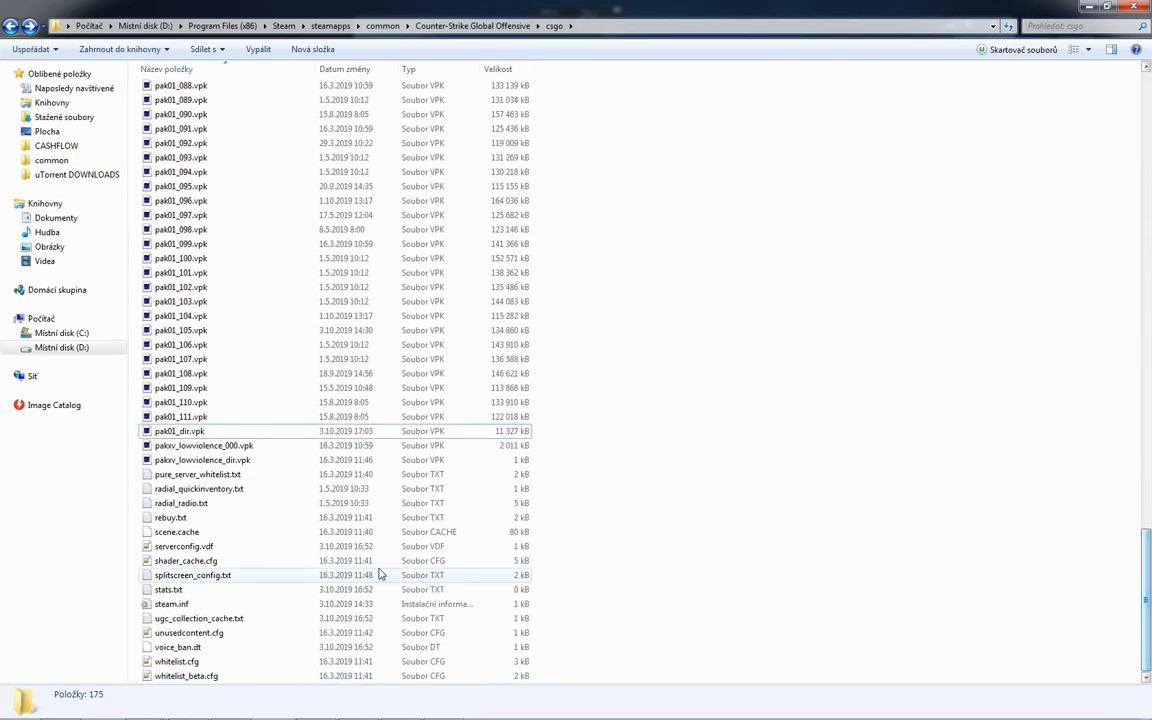
double_click(200, 432)
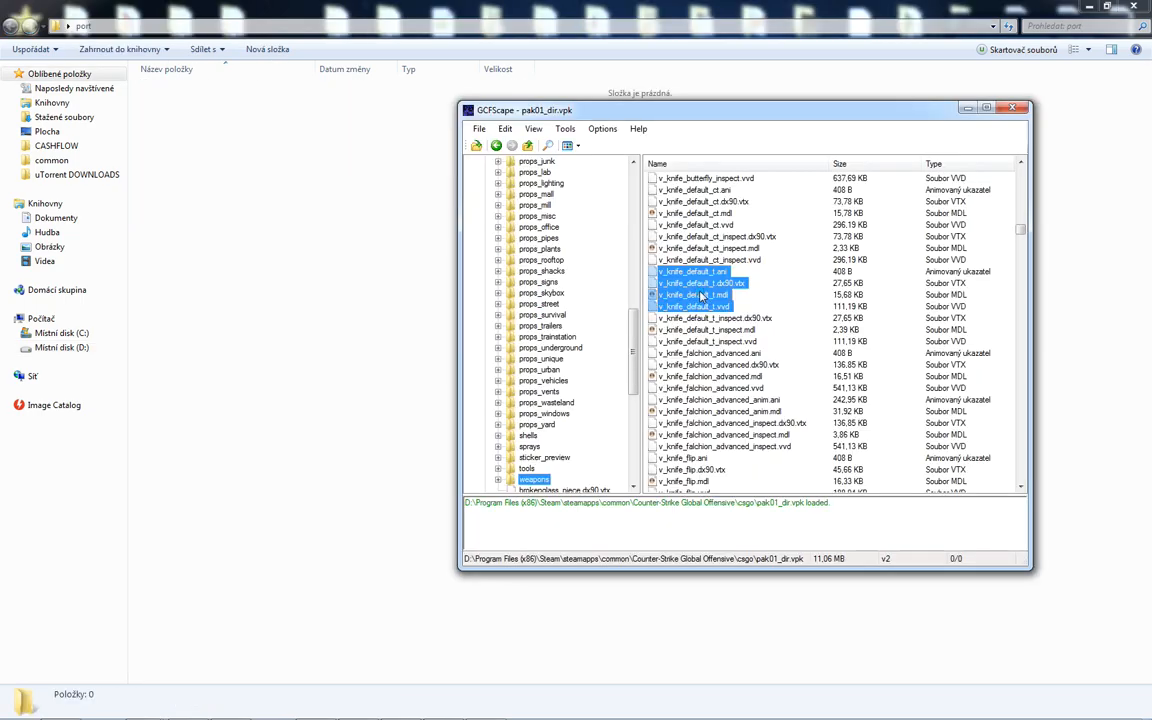
left_click_drag(703, 296, 319, 291)
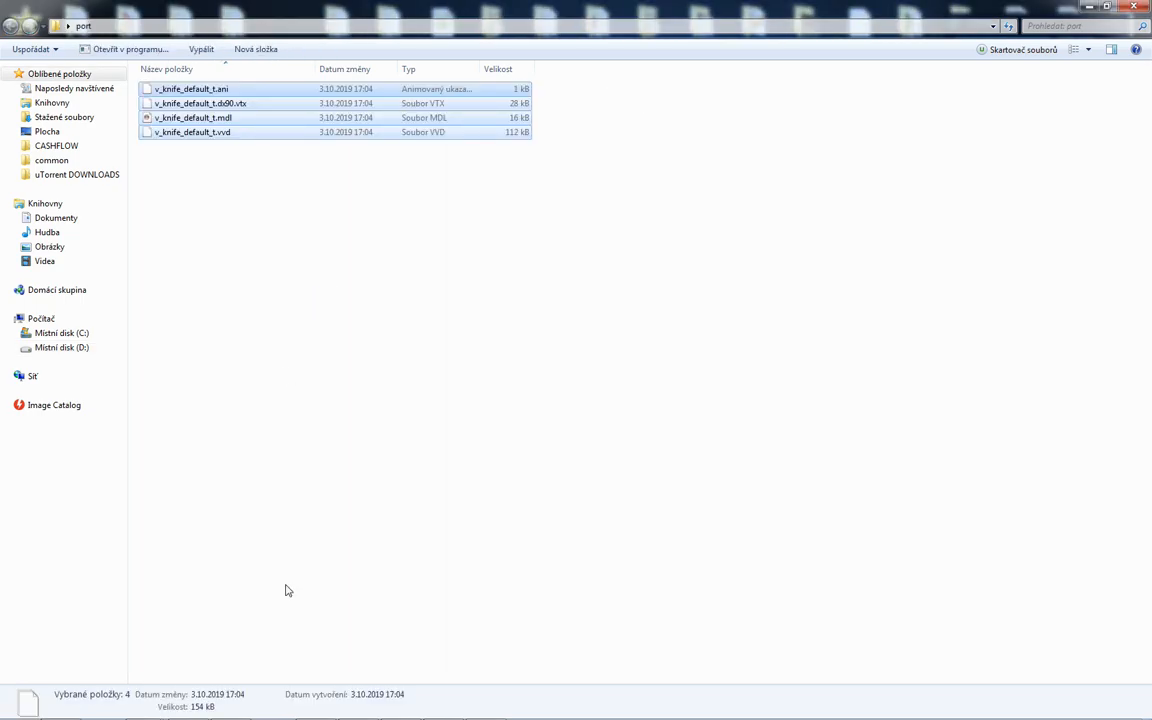
Load v_knife_default_t.mdl from the port folder into Crowbar and decompile it
left_click(357, 705)
left_click_drag(219, 119, 746, 115)
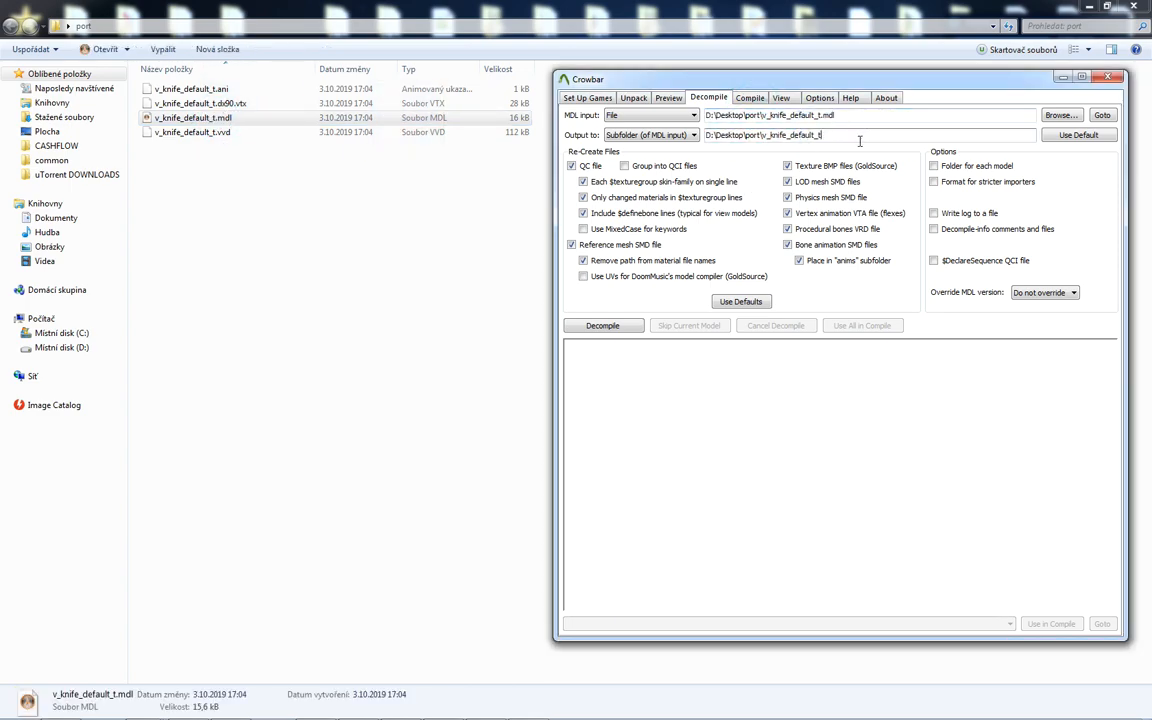
left_click(625, 329)
Switch to GCFScape with tf2_misc_dir.vpk and extract all the c_shogun_kunai files into the port folder
key("alt+Tab")
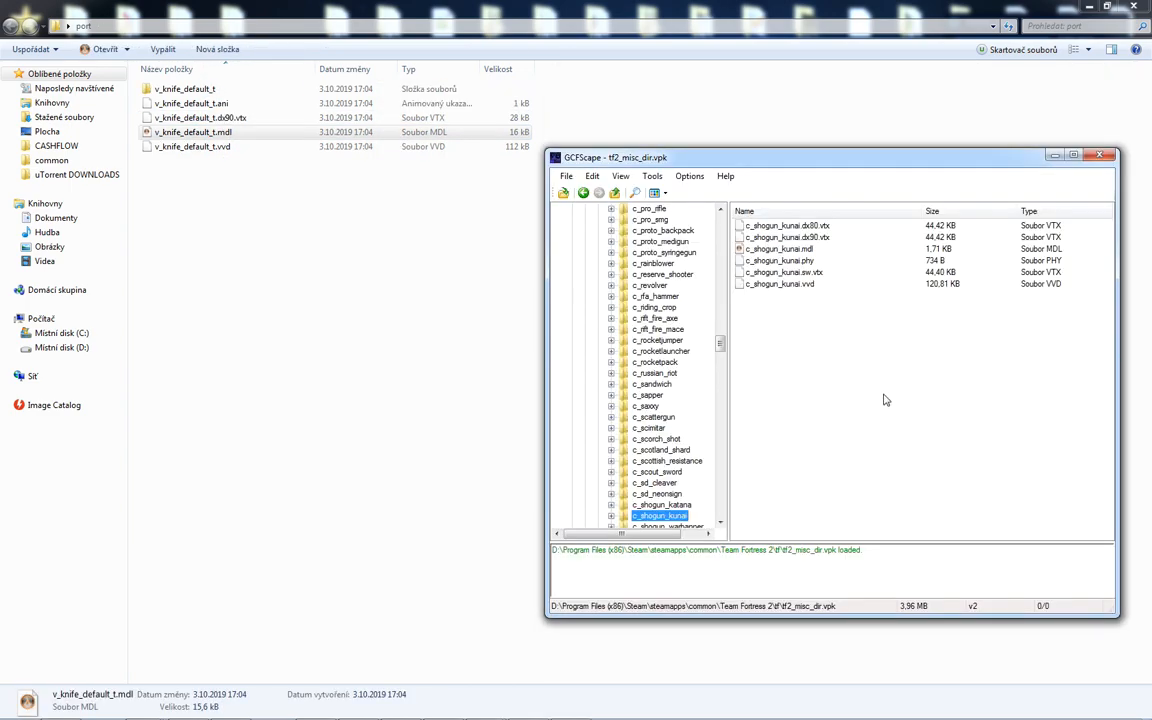
left_click_drag(830, 334, 758, 177)
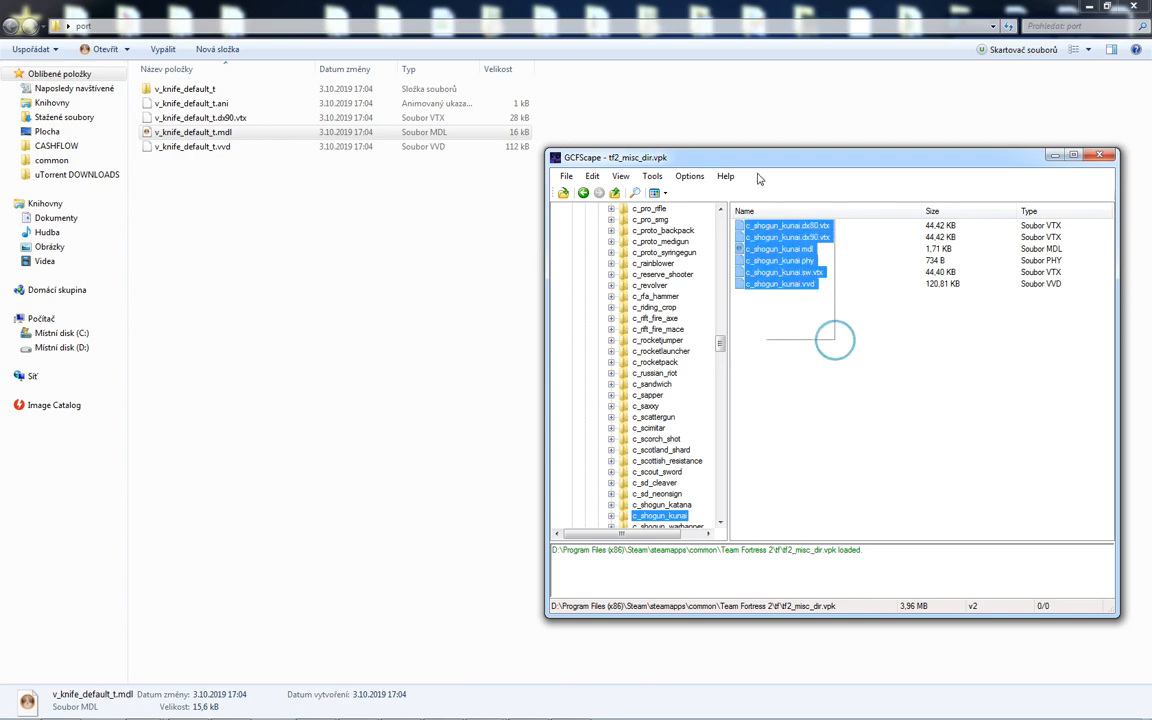
left_click(898, 386)
left_click_drag(898, 386, 749, 193)
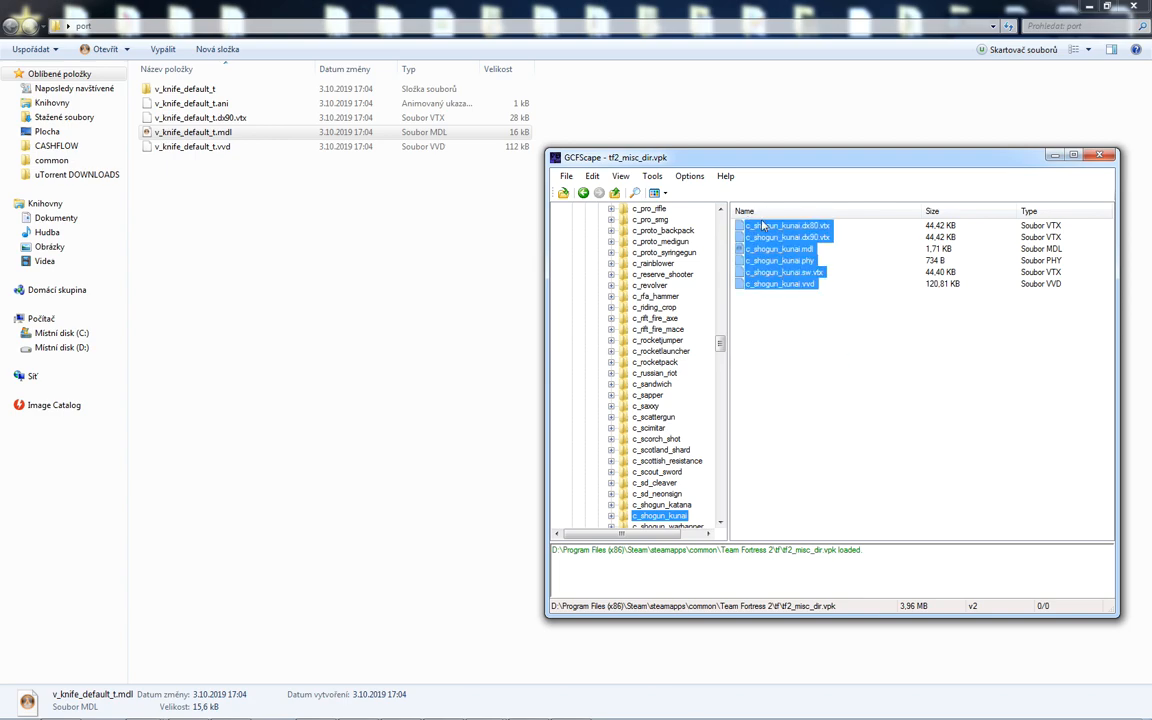
left_click_drag(702, 290, 305, 360)
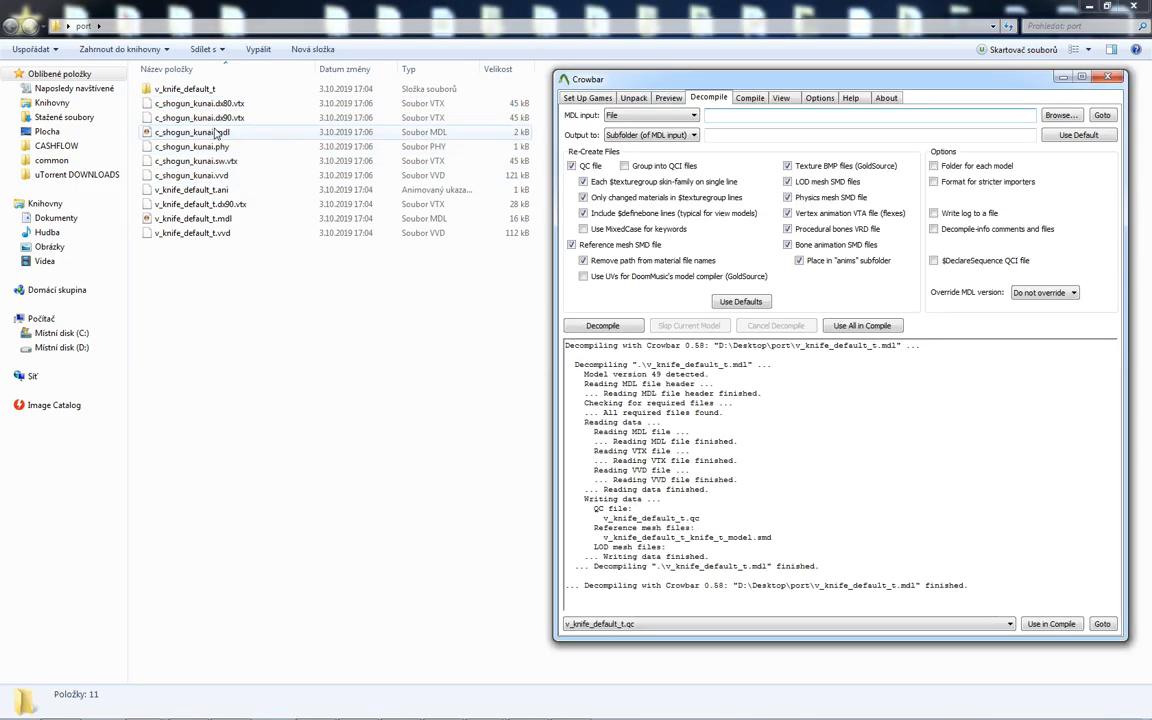
Load c_shogun_kunai.mdl from the port folder into Crowbar and decompile it
left_click_drag(218, 131, 765, 177)
left_click(759, 134)
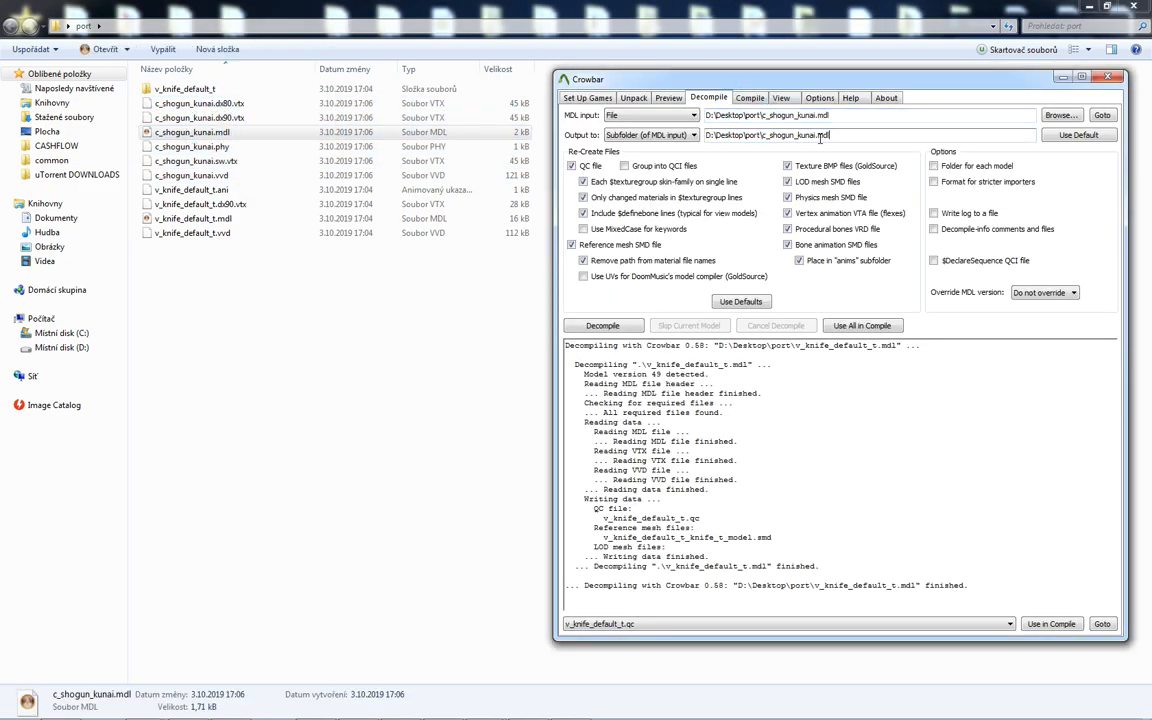
left_click(601, 325)
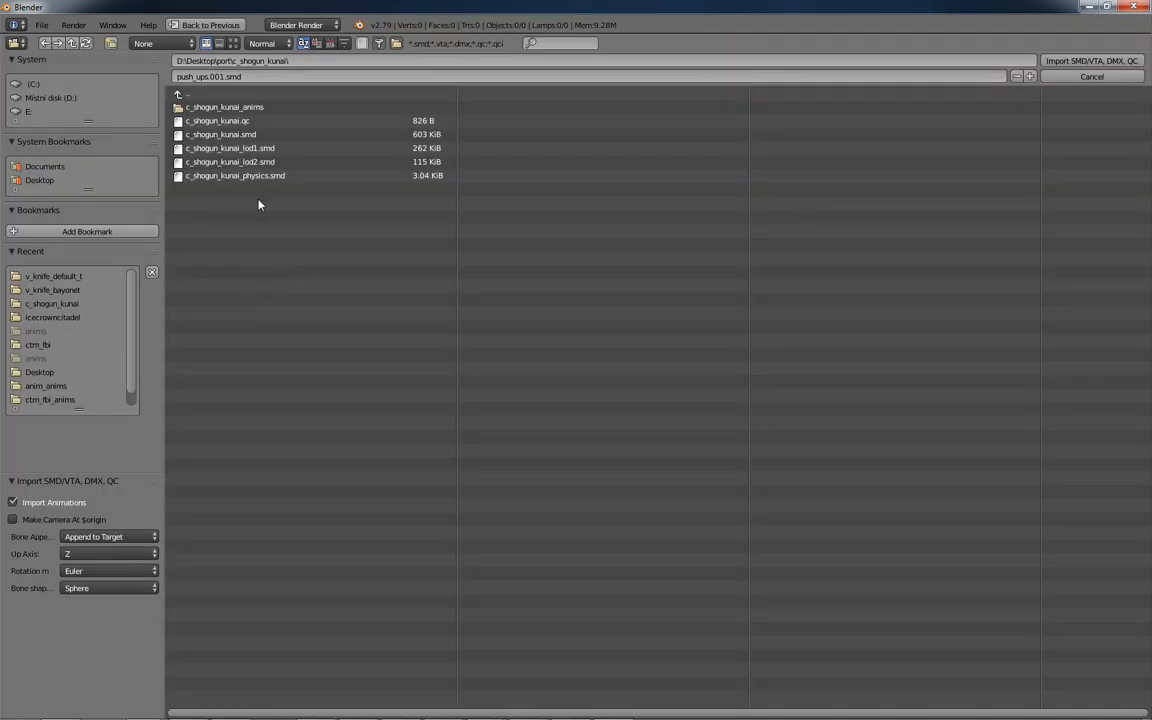
Import c_shogun_kunai.smd into Blender and delete the imported c_shogun_kunai_skeleton armature, keeping the mesh
double_click(258, 134)
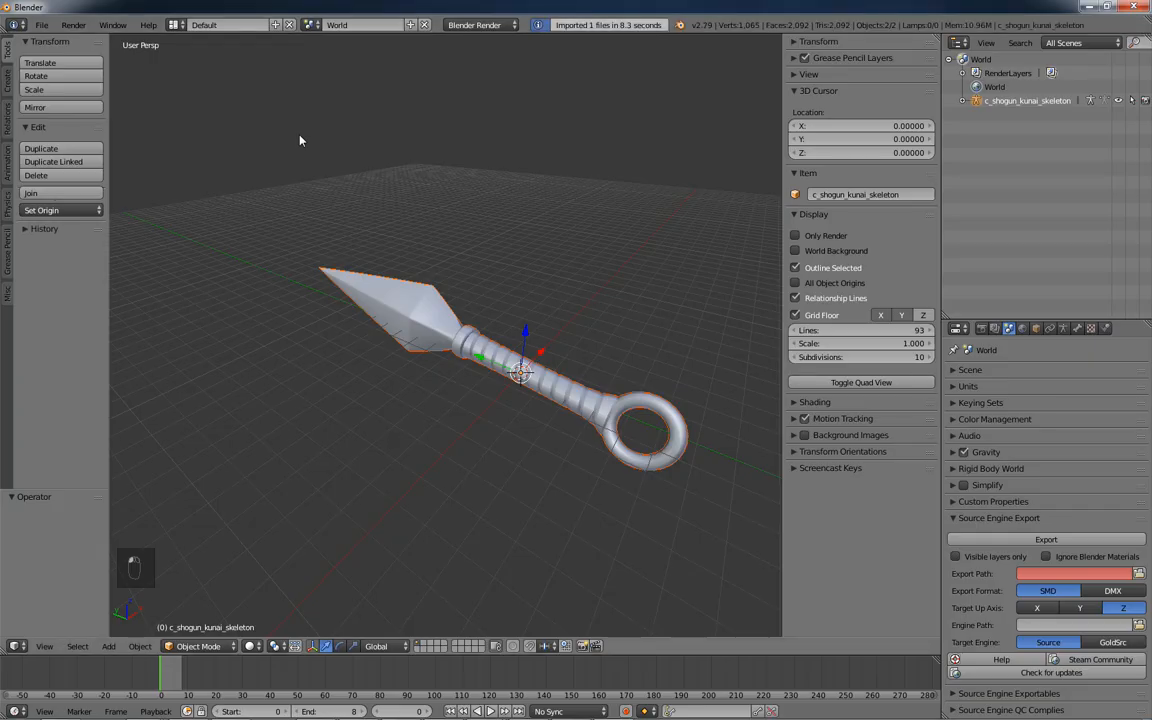
right_click(399, 306)
left_click(963, 101)
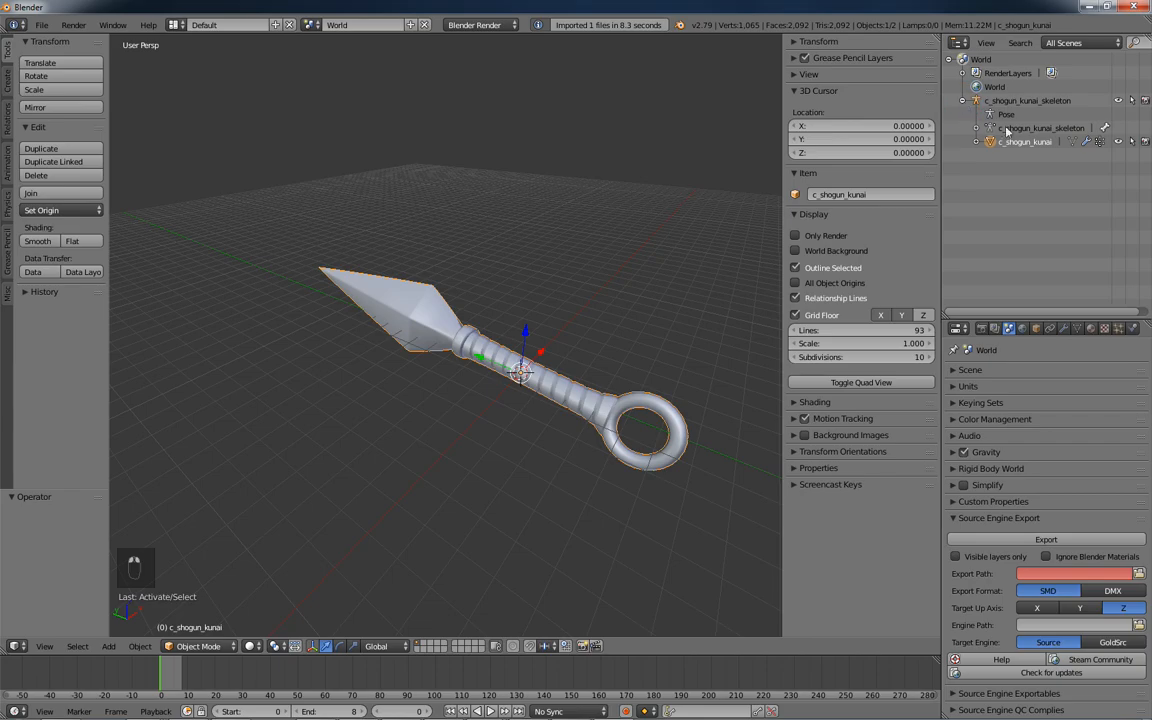
left_click(1009, 129)
right_click(1012, 131)
left_click(987, 179)
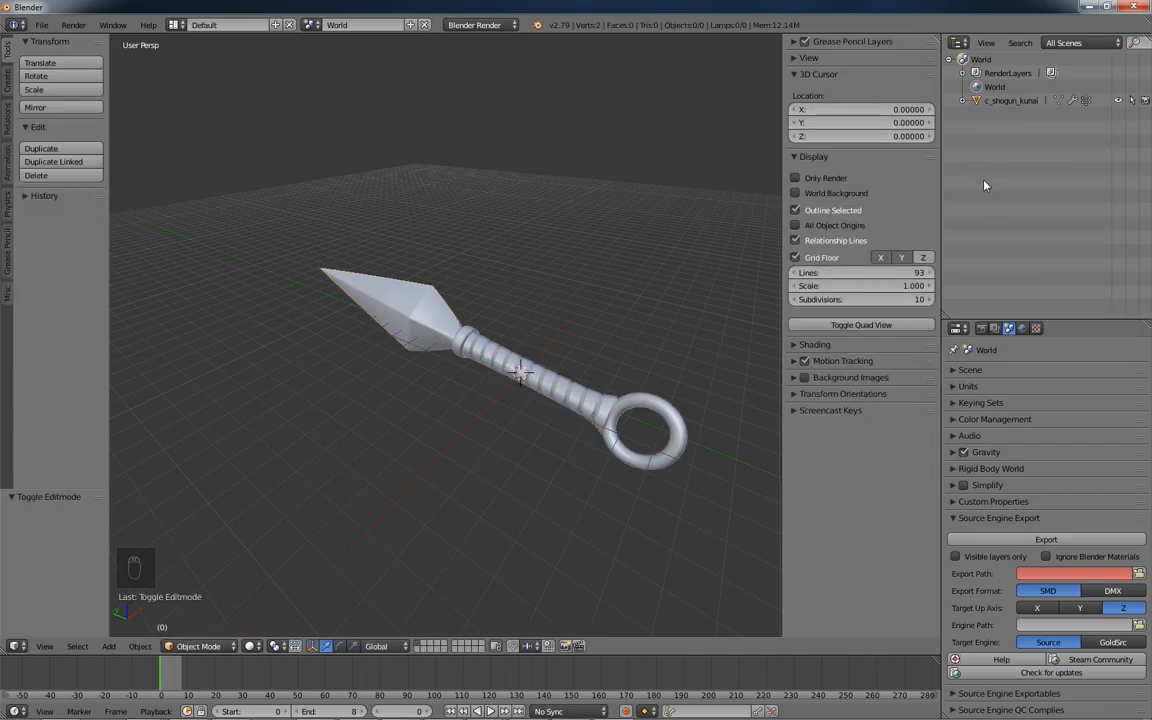
Rotate the kunai mesh about -85.7° in the right orthographic view so that its blade points straight up
right_click(413, 302)
key("KP_5")
key("KP_1")
key("KP_3")
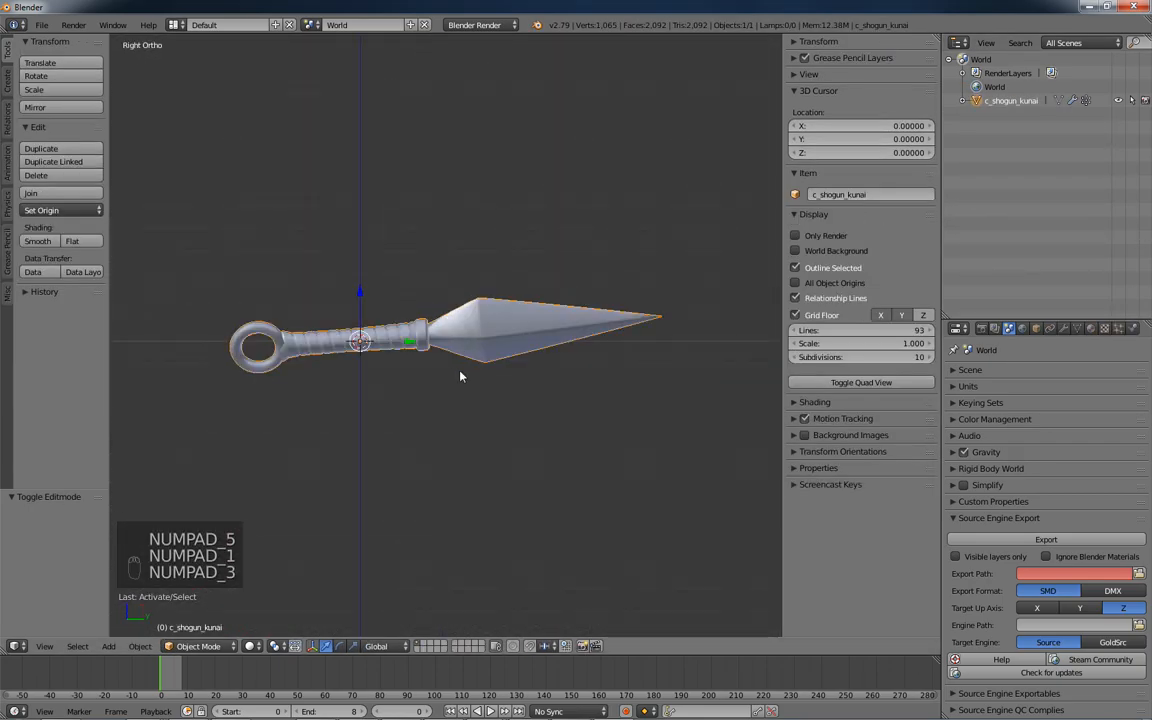
key("r")
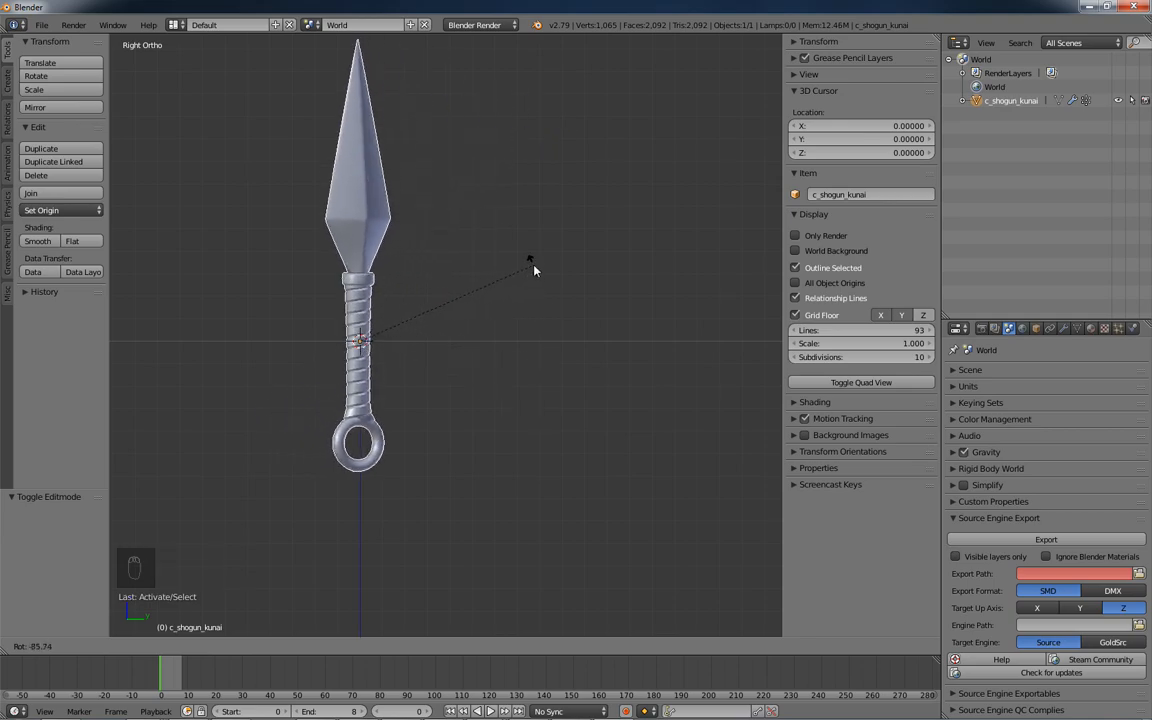
left_click(533, 272)
Rotate the kunai about 29° in the top view, then straighten it with a slight rotation in the front view
key("KP_7")
key("r")
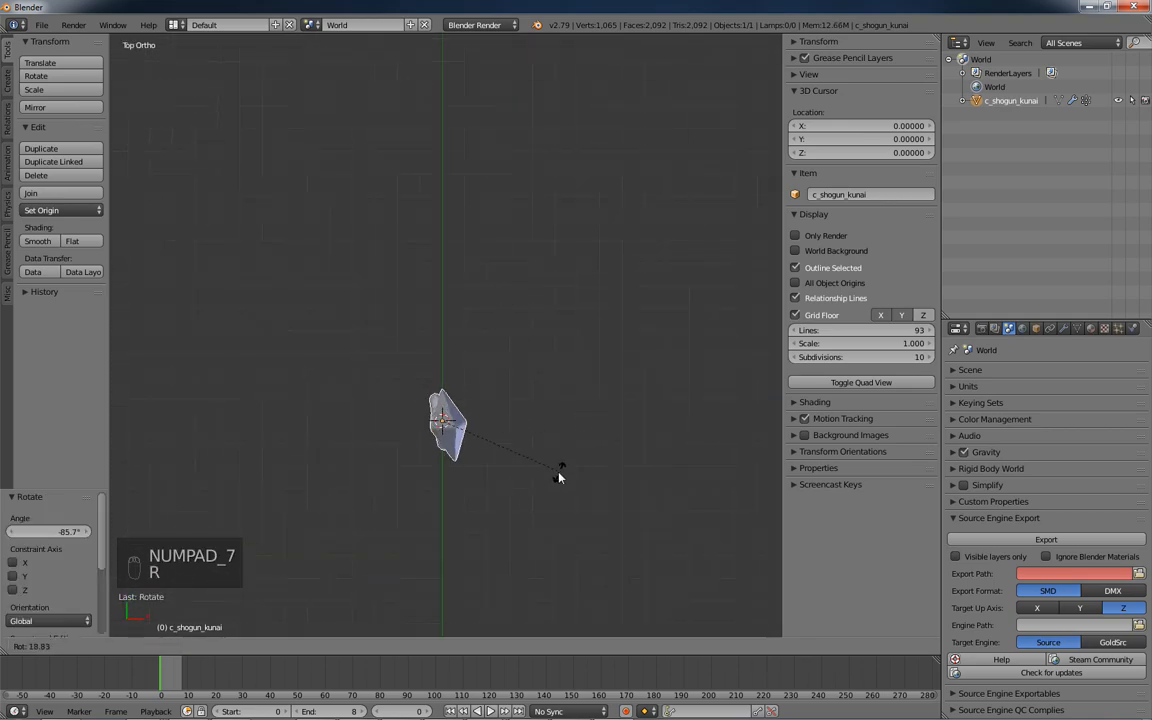
left_click(540, 485)
key("KP_1")
key("r")
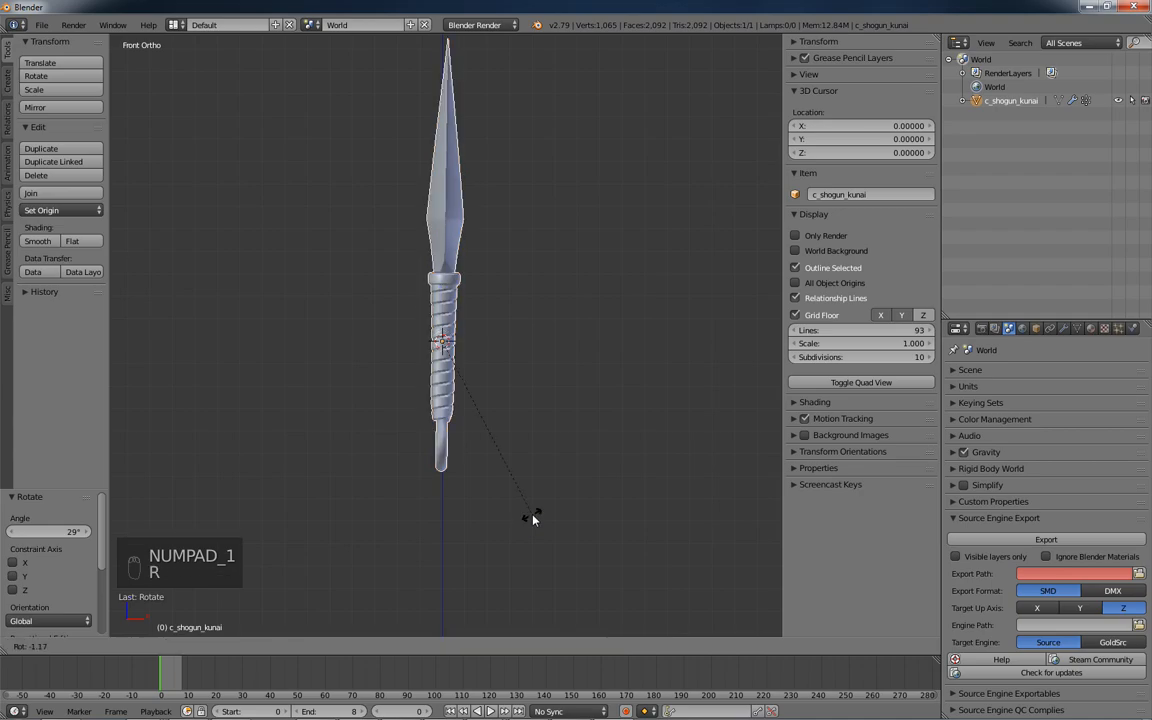
left_click(536, 522)
Nudge the kunai from the side view by about 0.091 along Y and 0.061 along Z
key("KP_3")
key("KP_5")
key("KP_5")
key("KP_5")
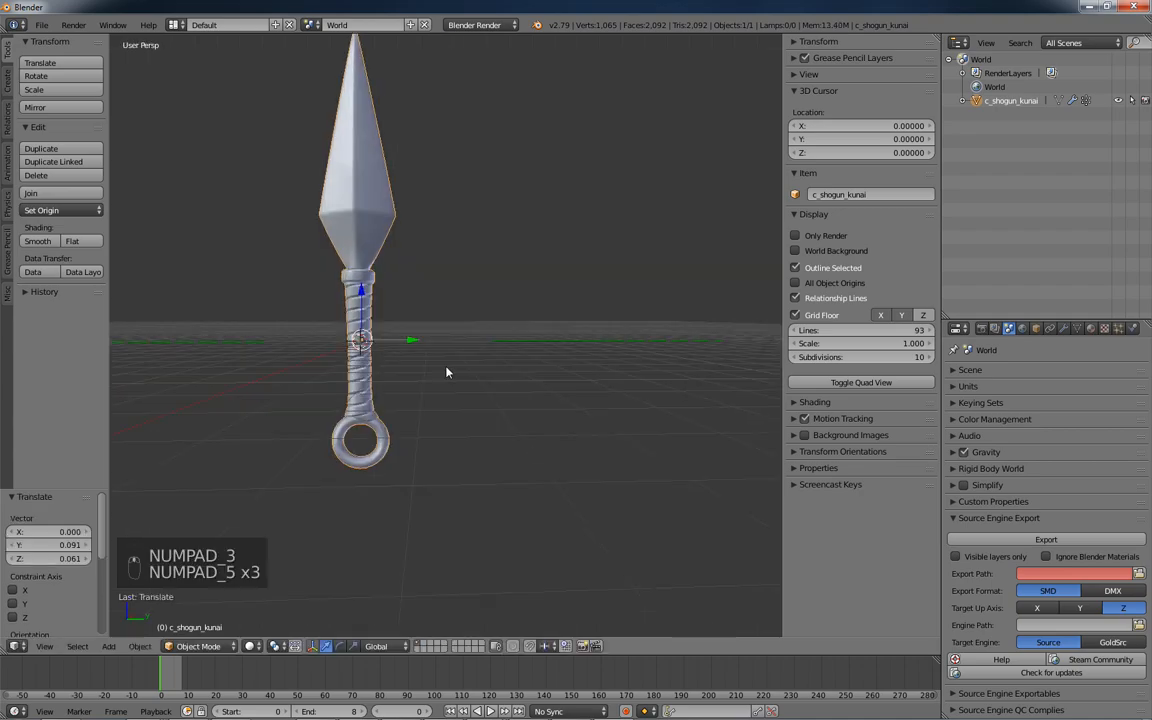
middle_click_drag(447, 372, 474, 400)
key("Home")
scroll(473, 399, "down", 1)
right_click(458, 341)
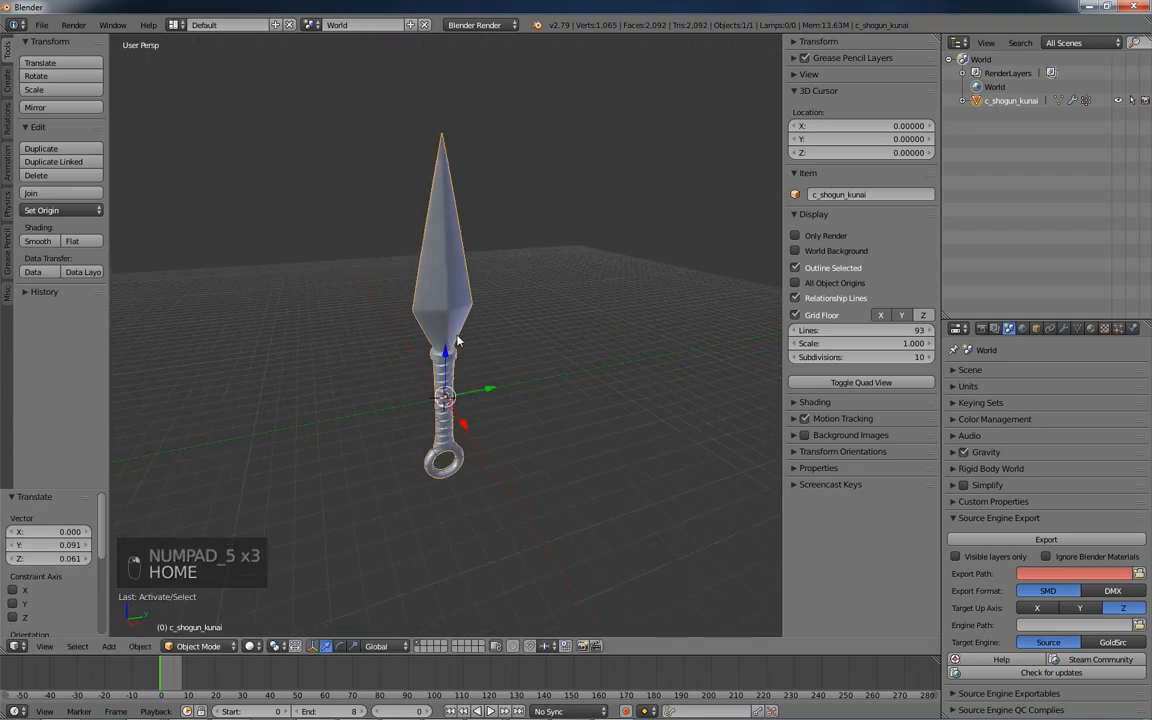
Import v_knife_default_t_knife_t_model.smd from the v_knife_default_t folder as the reference knife
key("ctrl+i")
left_click(213, 108)
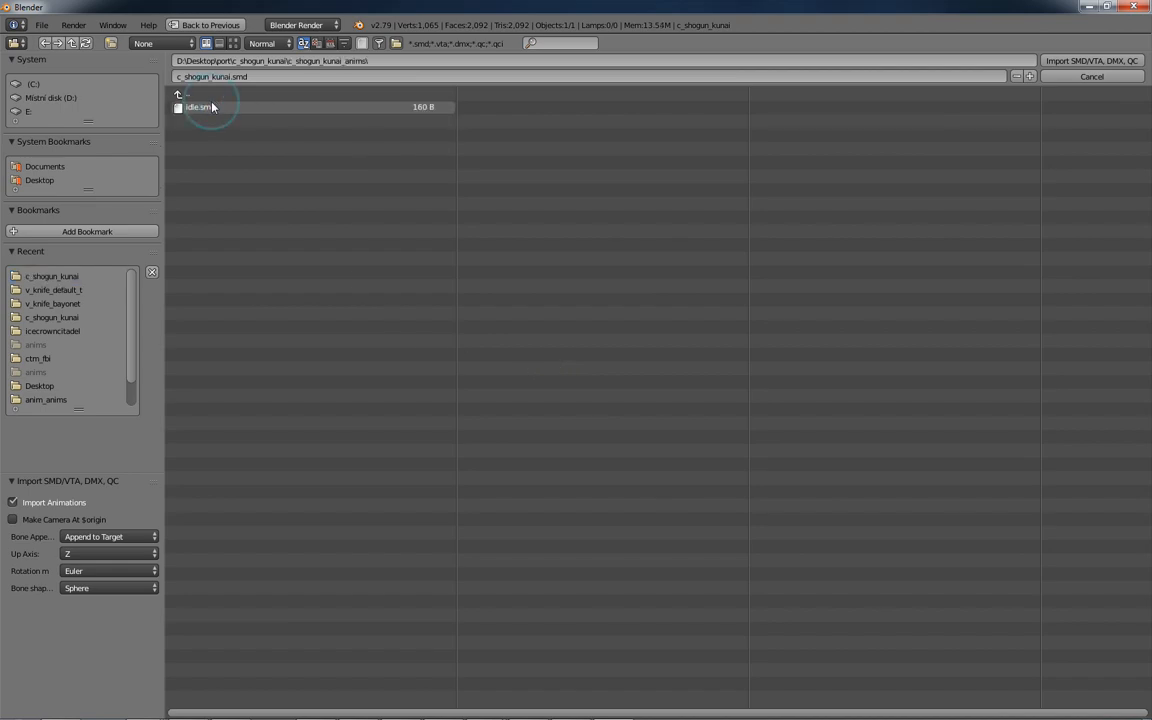
left_click(206, 94)
left_click(206, 94)
left_click(218, 120)
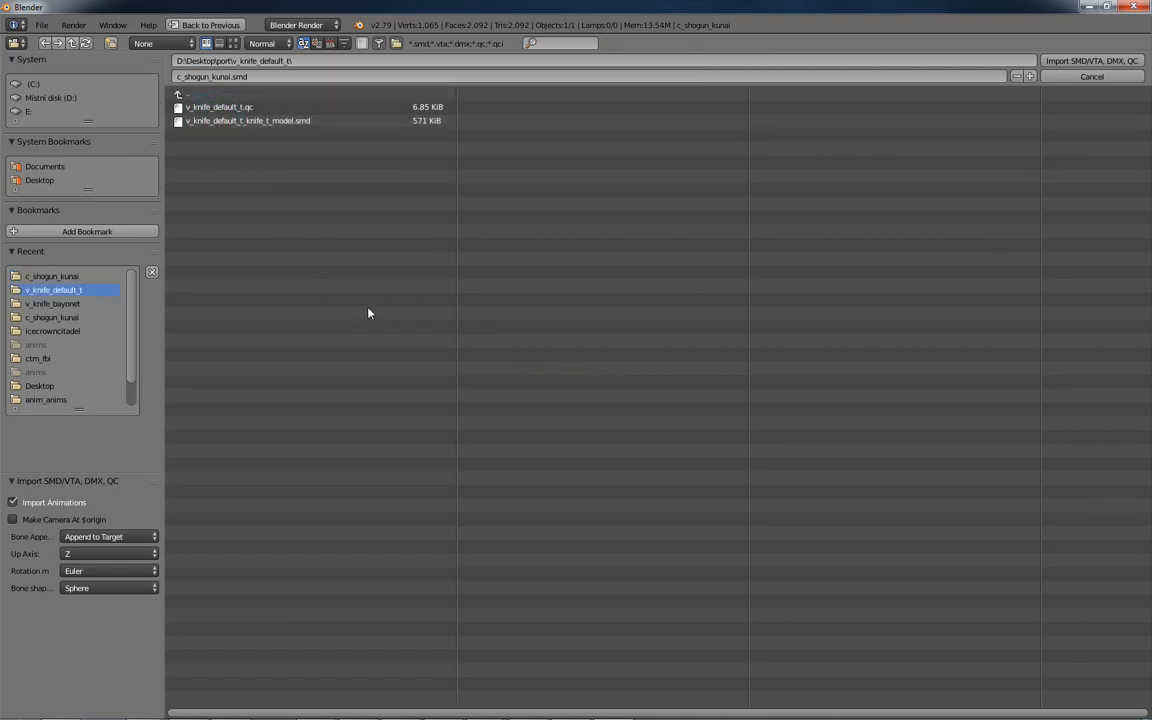
double_click(296, 120)
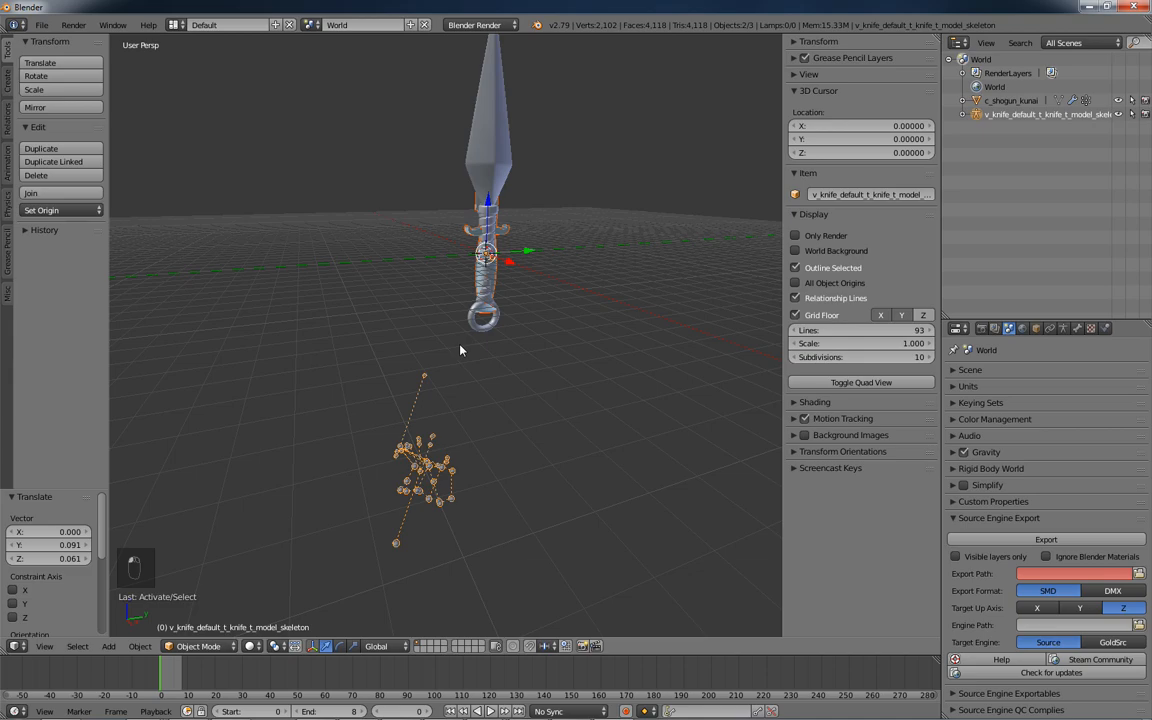
In the front view, move the kunai up about 0.373 along Z and align it along X with the reference knife's handle
key("KP_5")
key("KP_1")
right_click(375, 230)
left_click_drag(416, 213, 464, 215)
left_click_drag(415, 164, 417, 154)
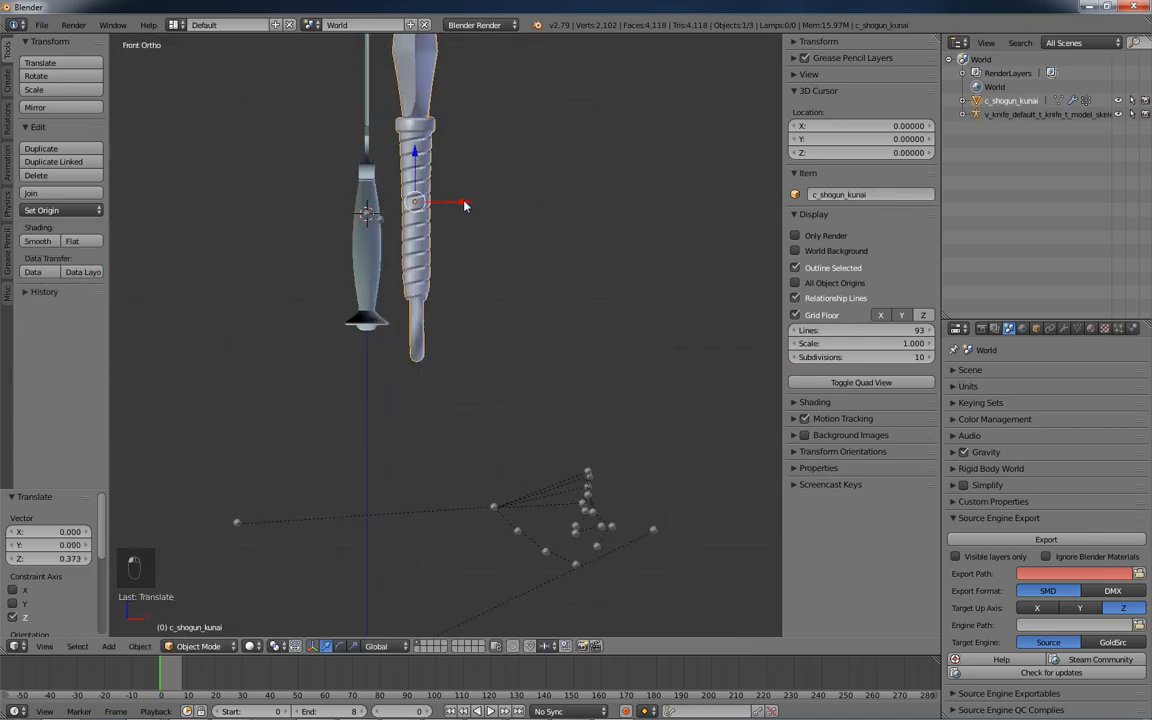
left_click_drag(464, 205, 376, 182)
In the side view, move the kunai along Y and Z to line up its handle with the reference knife's handle
key("KP_3")
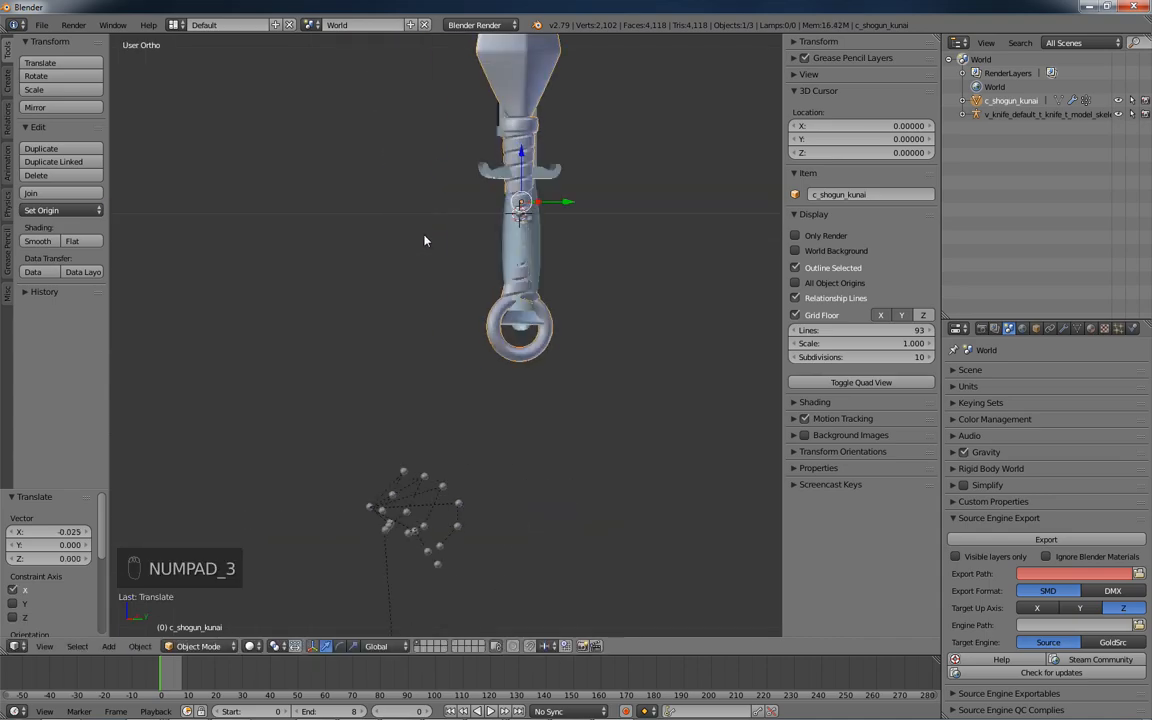
left_click_drag(607, 206, 660, 203)
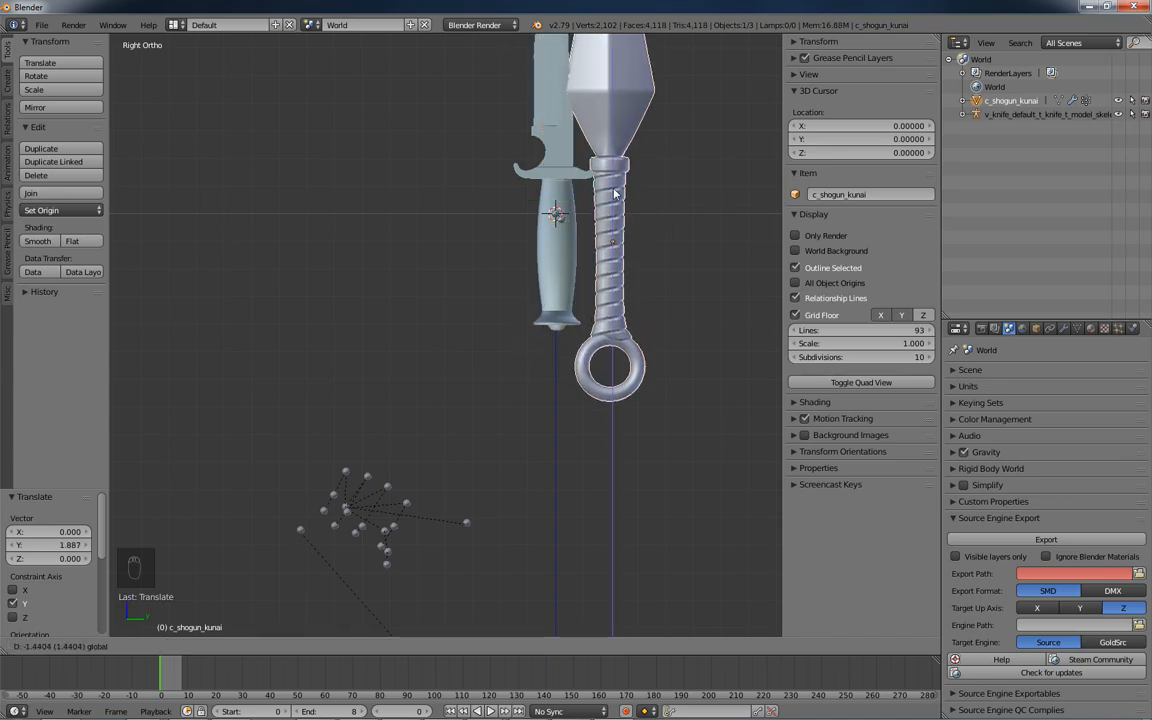
left_click_drag(658, 237, 612, 244)
key("KP_1")
key("KP_5")
middle_click_drag(617, 288, 511, 342)
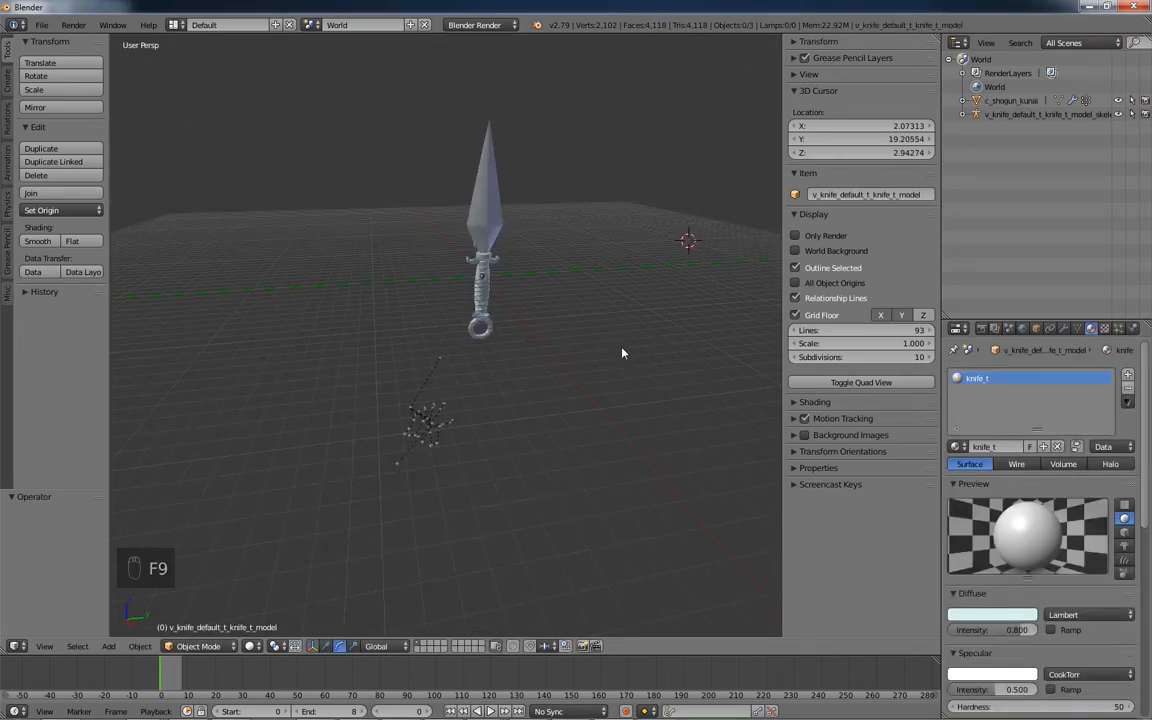
Delete the v_knife_default_t_knife_t_model mesh, keeping its skeleton
right_click(470, 260)
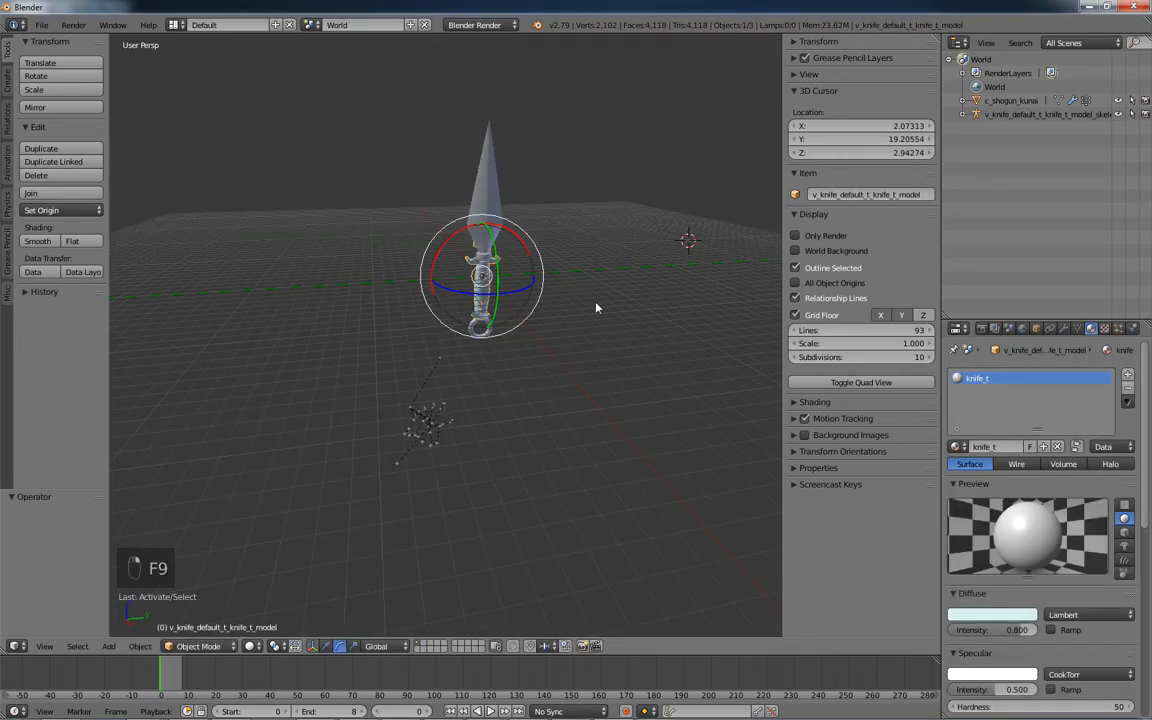
key("x")
left_click(576, 304)
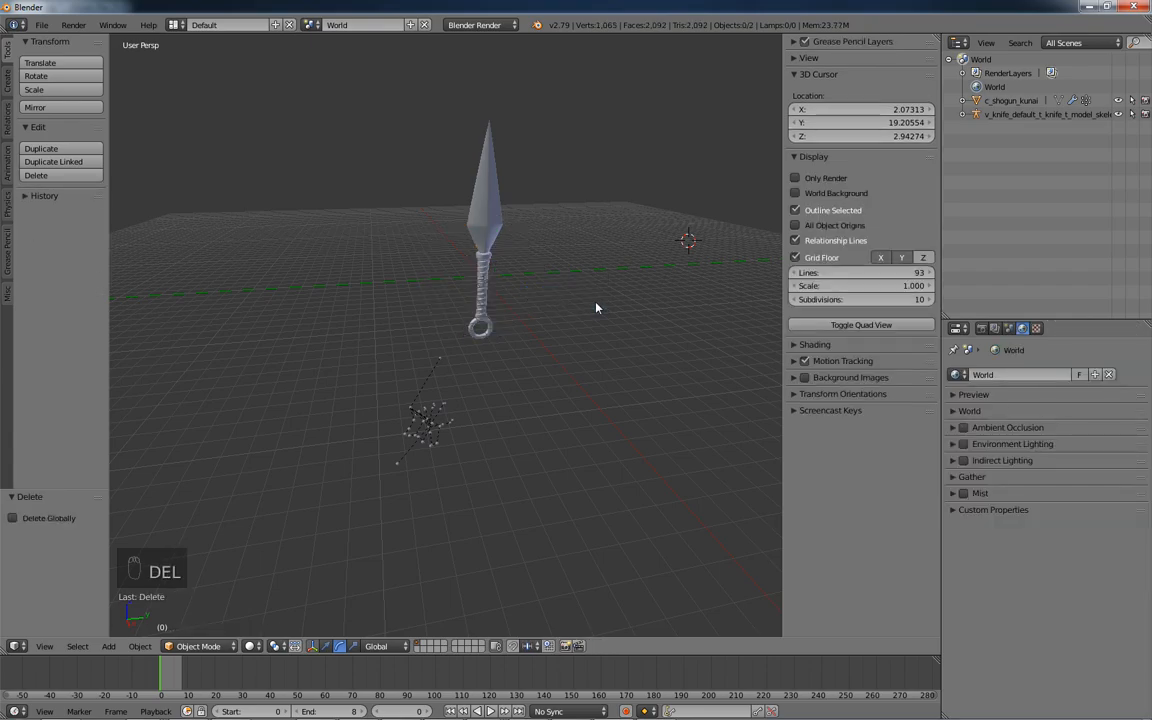
Set the 3D cursor location to 0 on X, Y and Z
key("n")
key("n")
left_click(845, 110)
type("0")
key("Tab")
type("0")
key("Tab")
type("0")
key("Return")
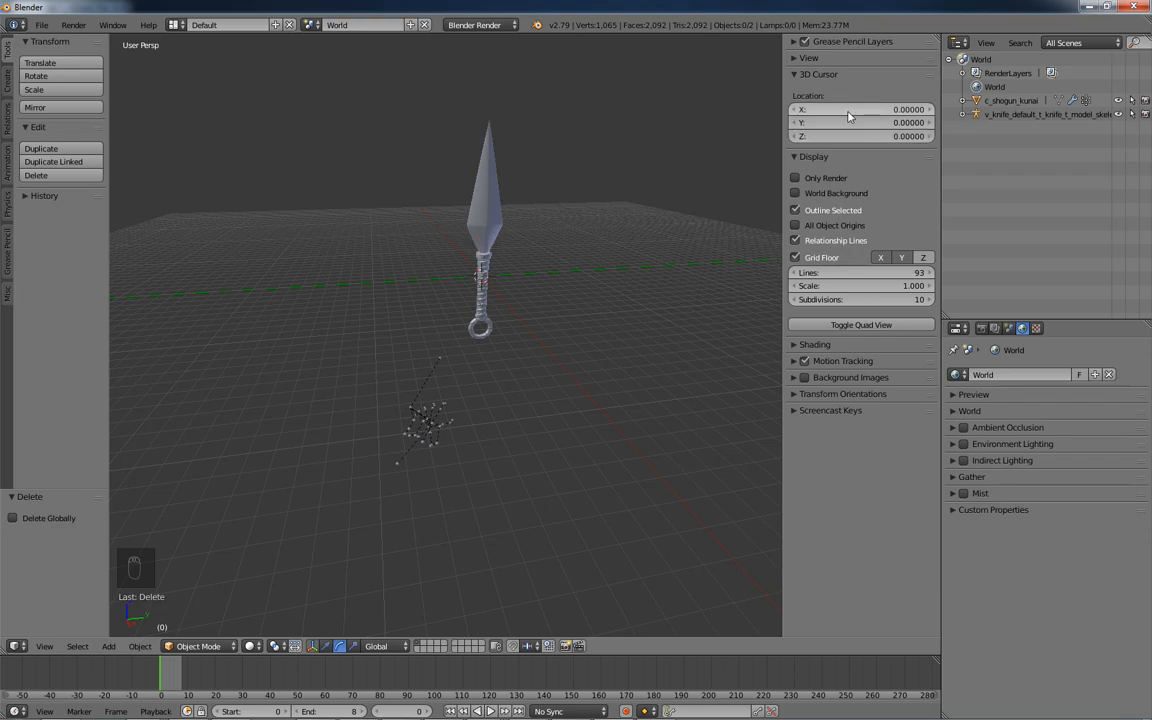
Set the c_shogun_kunai mesh's origin to the 3D cursor
right_click(485, 200)
left_click(60, 210)
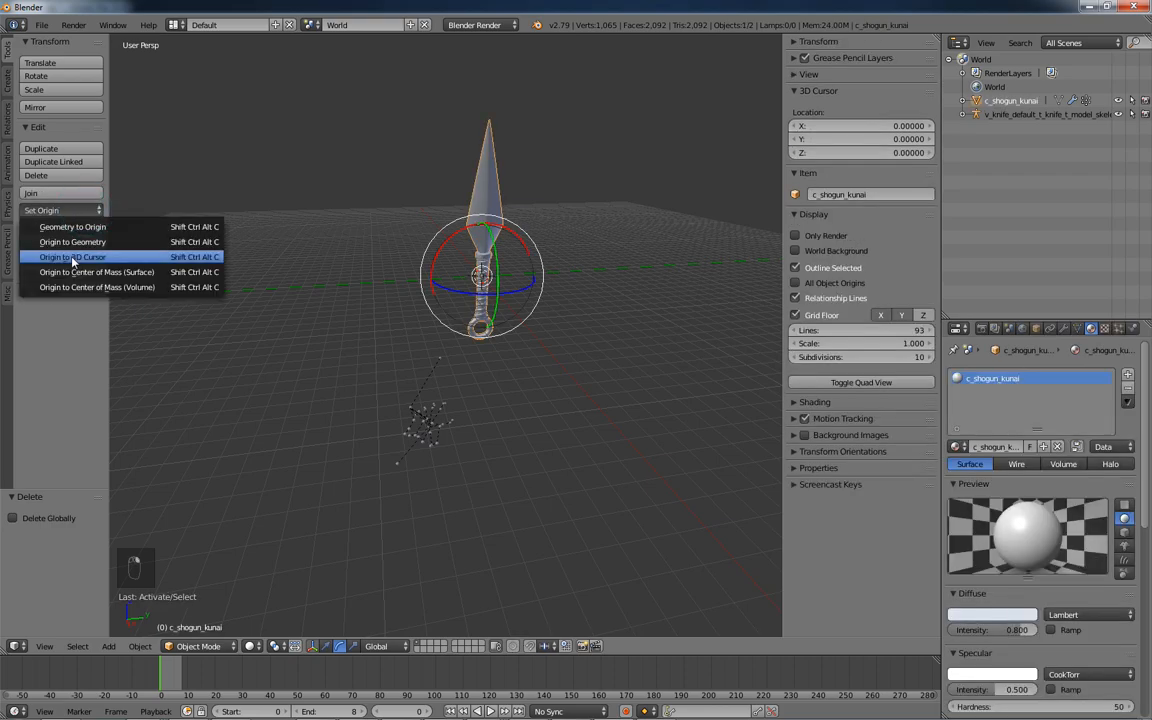
left_click(72, 256)
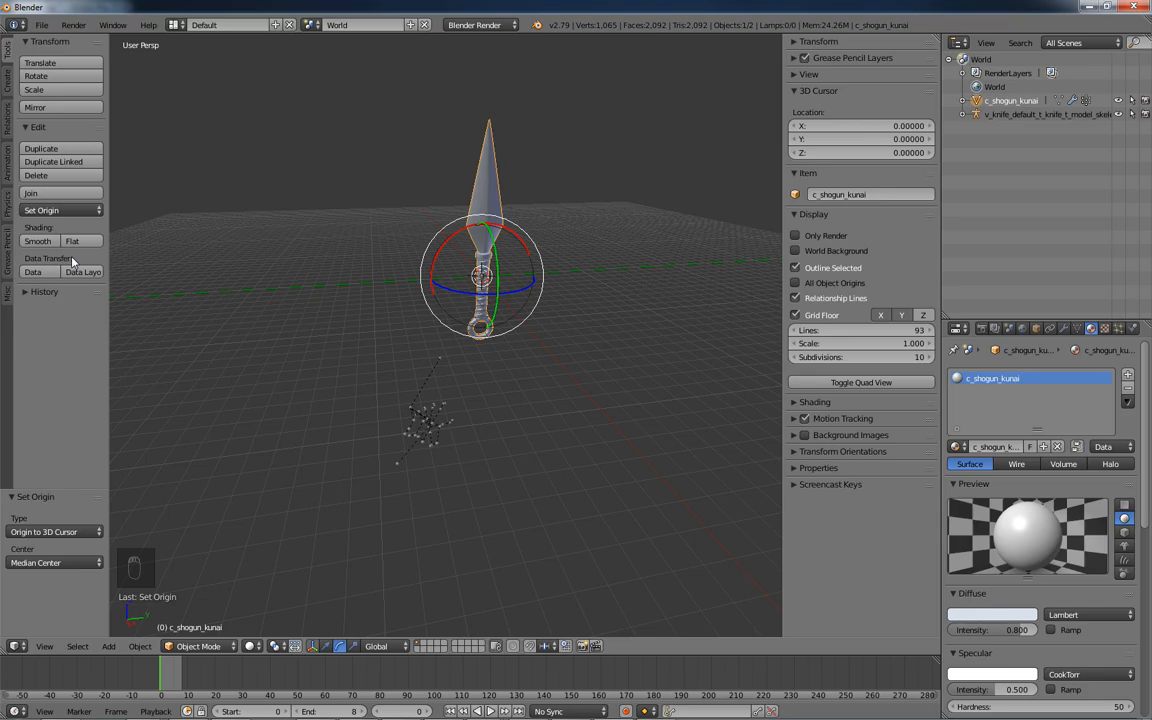
key("Delete")
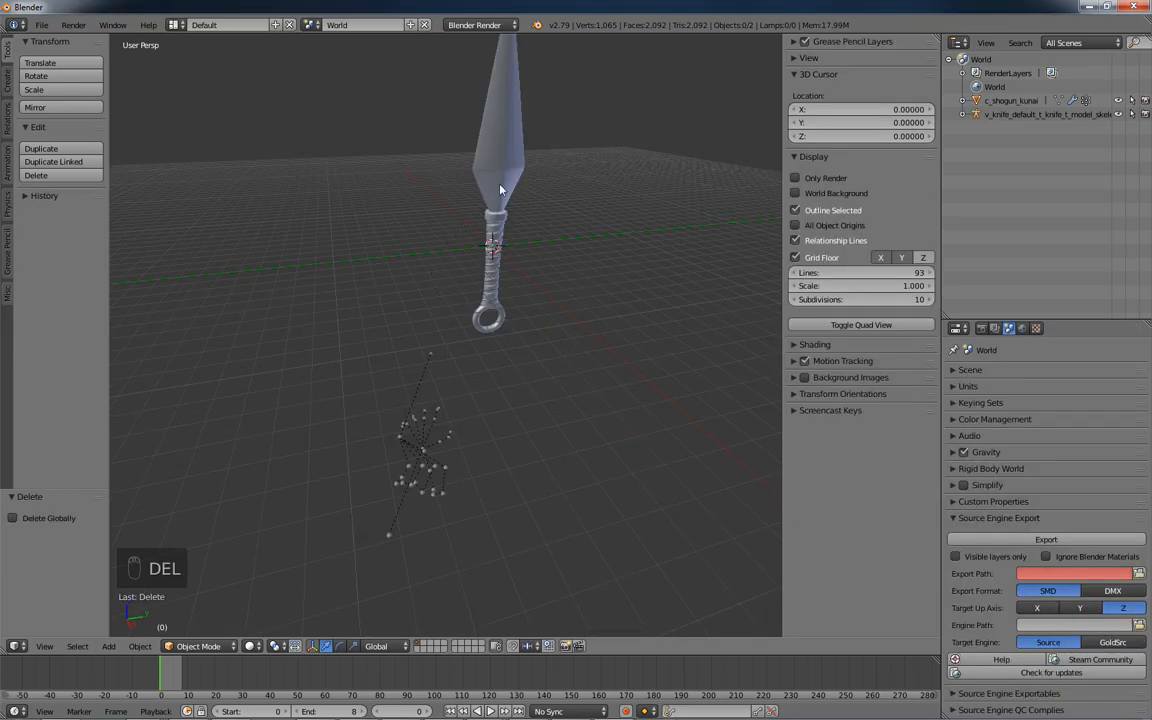
Parent the c_shogun_kunai mesh to the v_weapon.knife bone of v_knife_default_t_knife_t_model_skeleton, using the Bone parent type
right_click(500, 189)
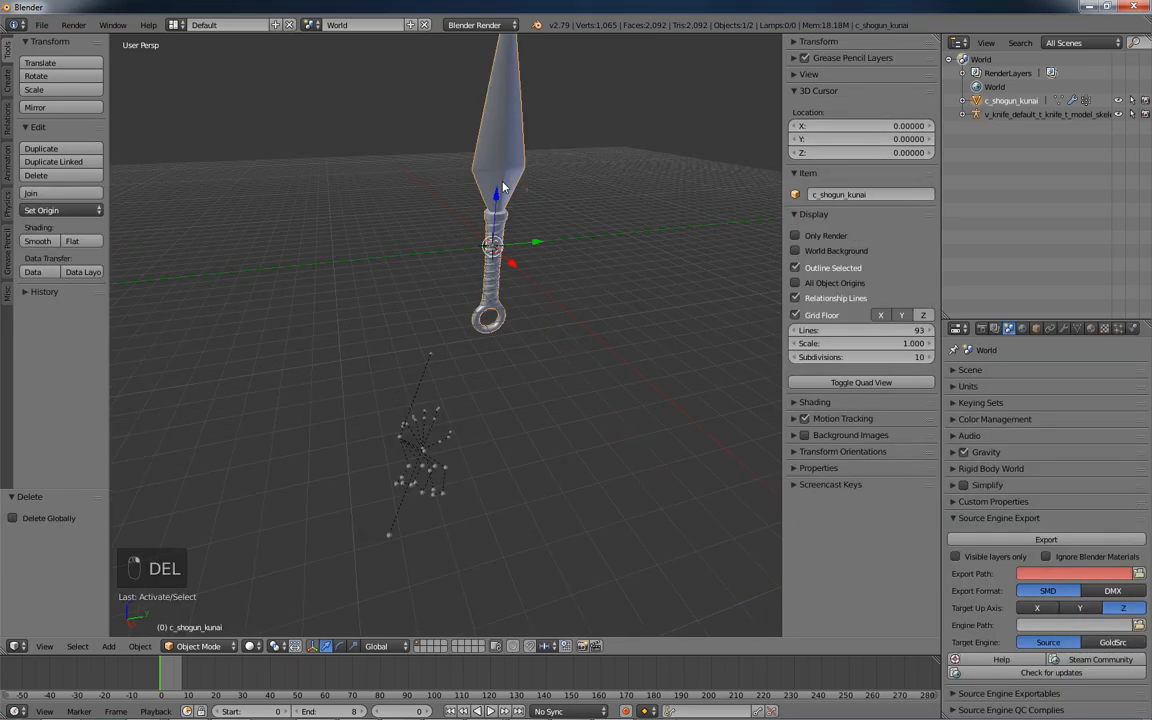
left_click(1037, 330)
left_click(1095, 481)
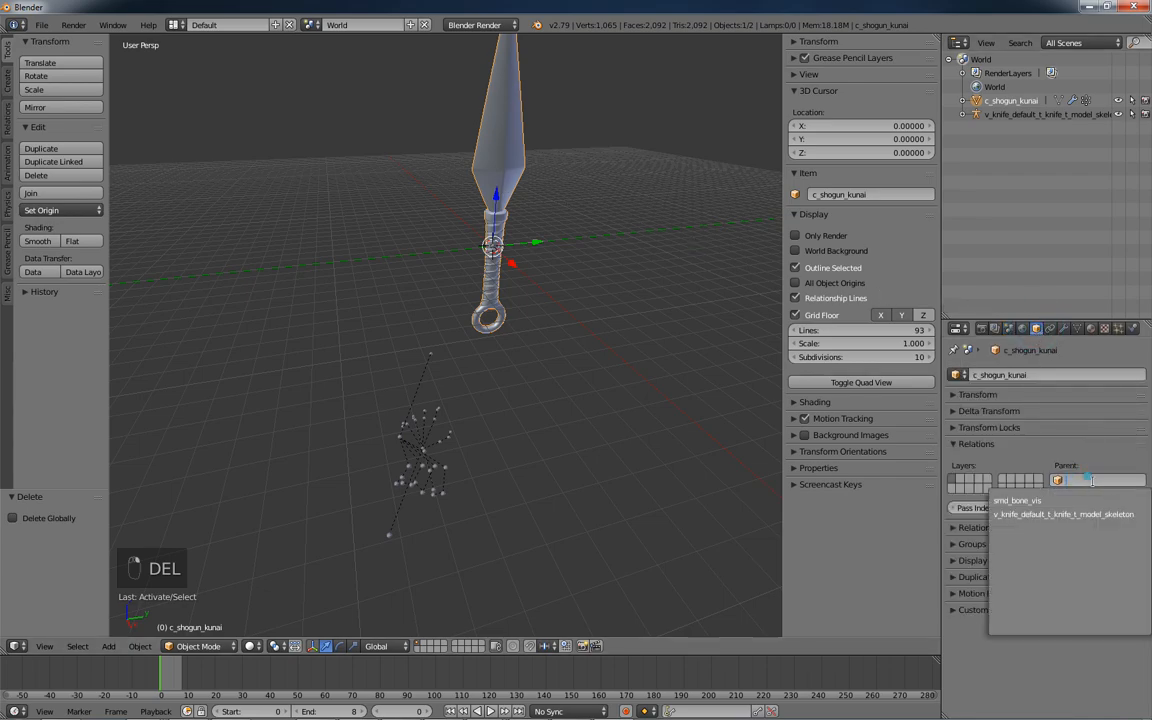
left_click(1095, 512)
left_click(1095, 496)
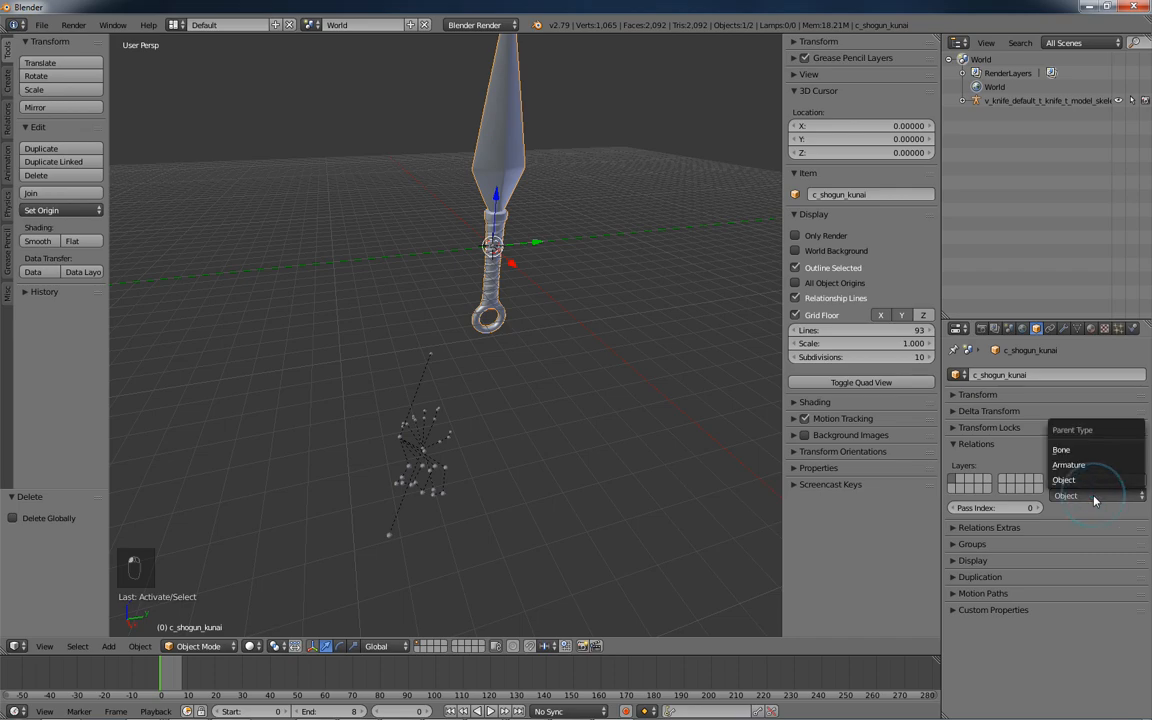
left_click(1072, 452)
left_click(1095, 510)
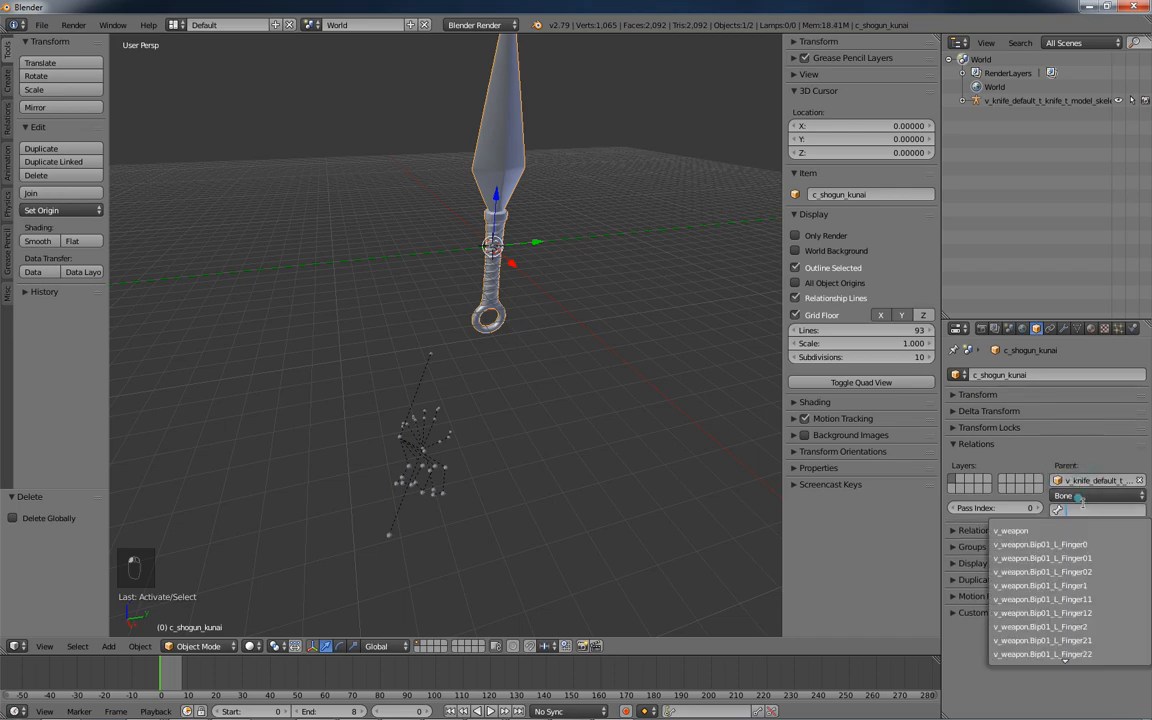
type("knife")
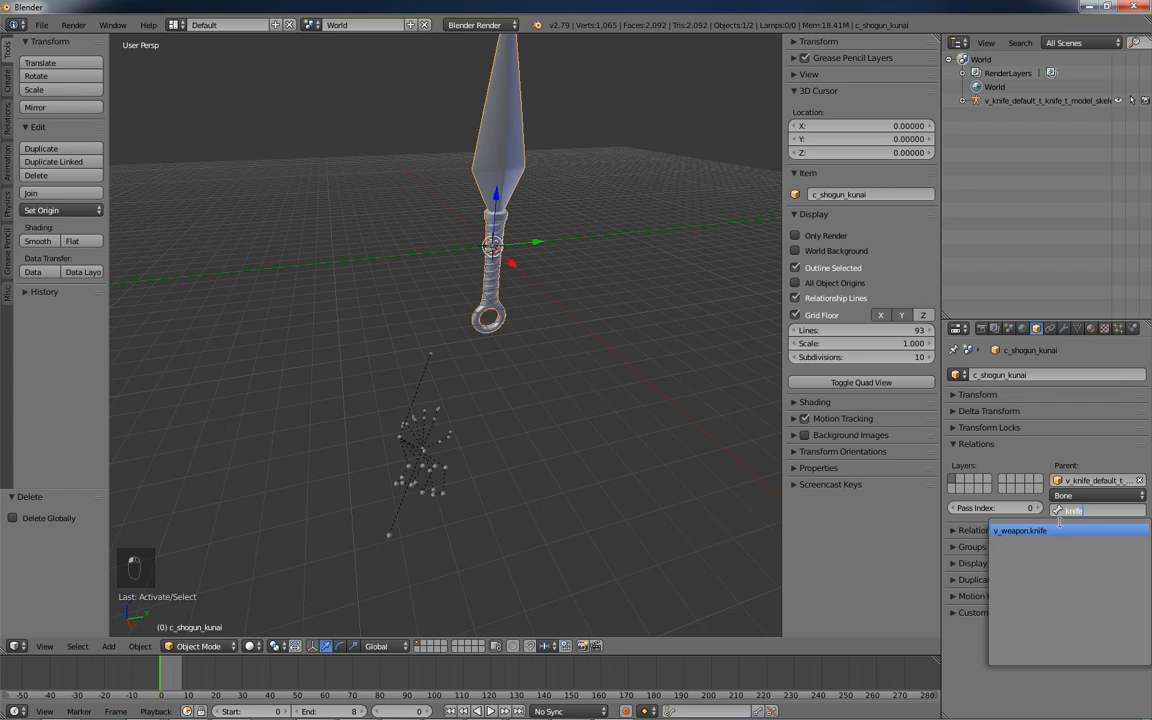
left_click(1059, 529)
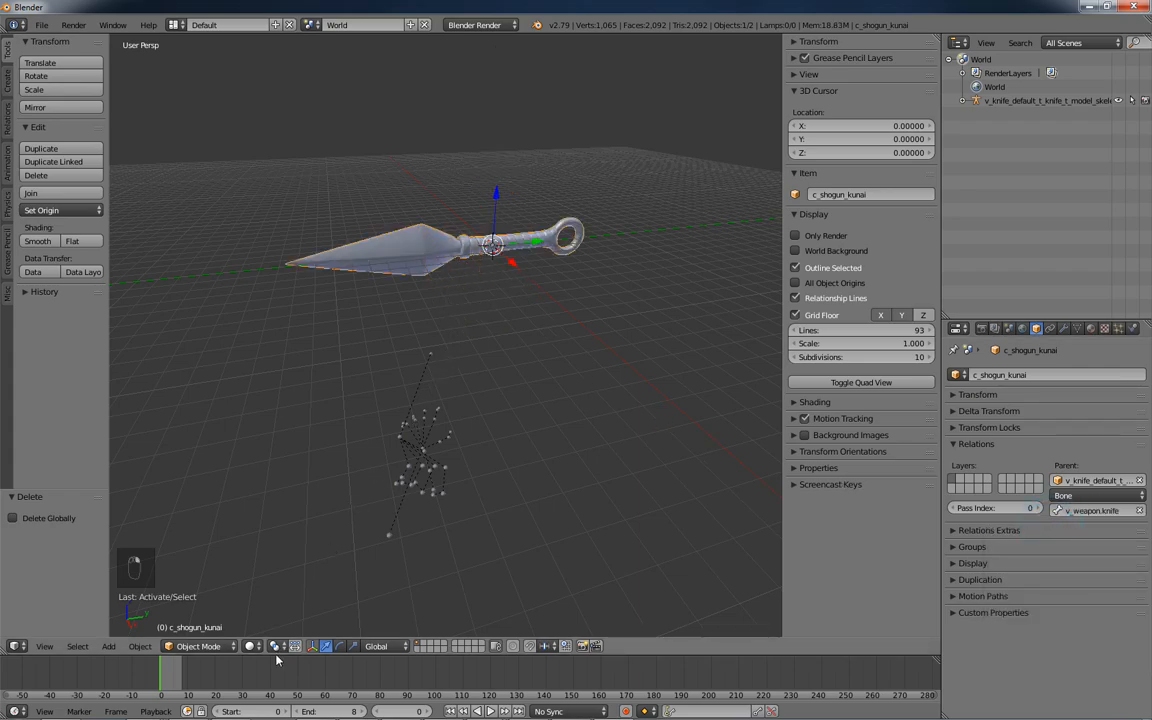
Rotate the kunai -90° about the global X axis so the blade points upward again
left_click(337, 647)
left_click_drag(448, 218, 430, 260)
left_click(63, 527)
key("BackSpace")
type("-90")
key("Return")
middle_click_drag(270, 442, 294, 422)
Set the Source Engine export path to the D:\Desktop\port\v_knife_default_t folder and export the kunai in SMD format
right_click(494, 207)
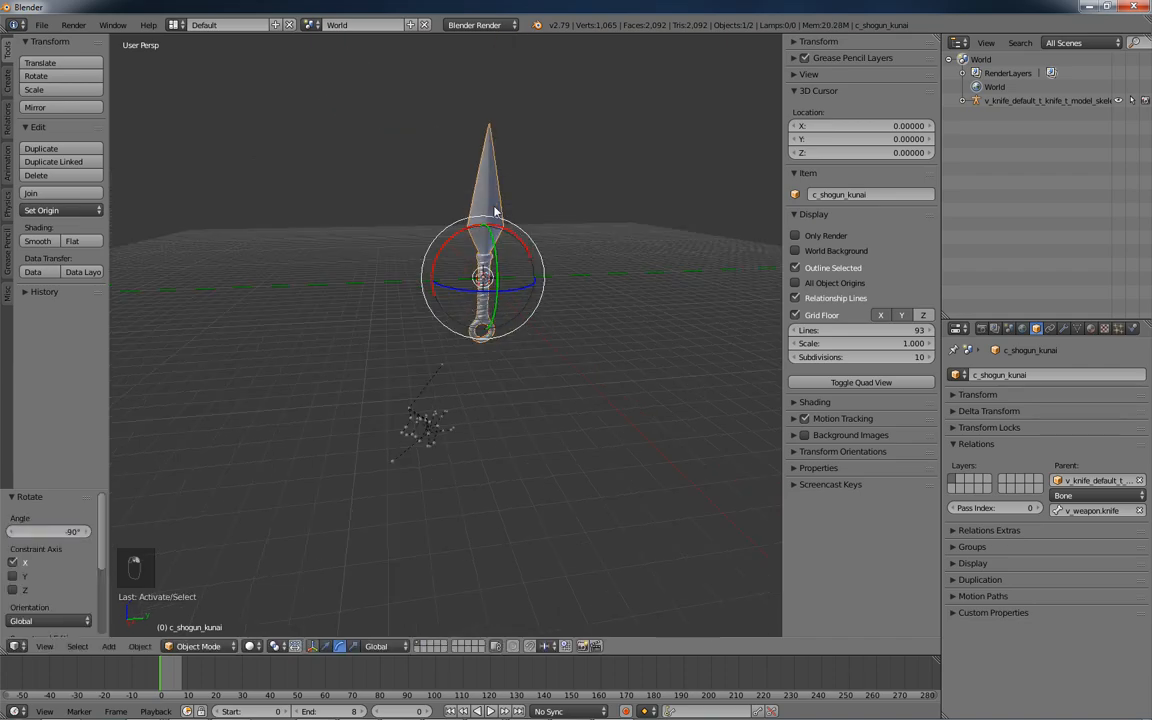
left_click(1008, 329)
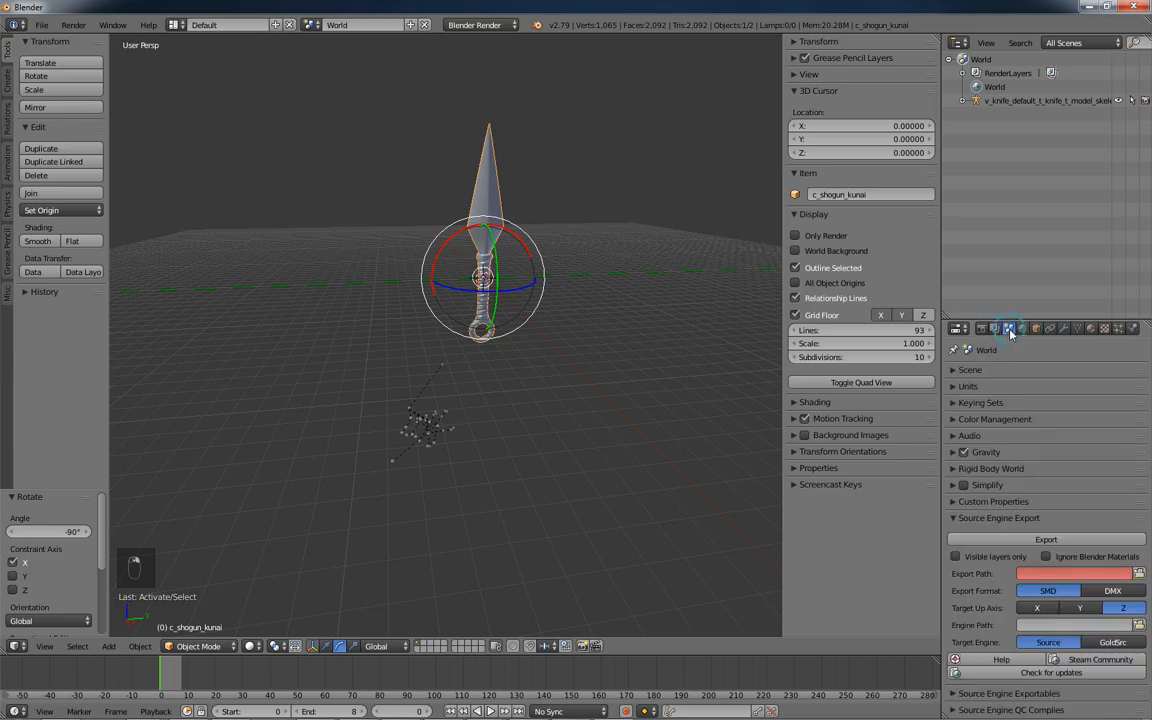
left_click(1138, 574)
left_click(90, 276)
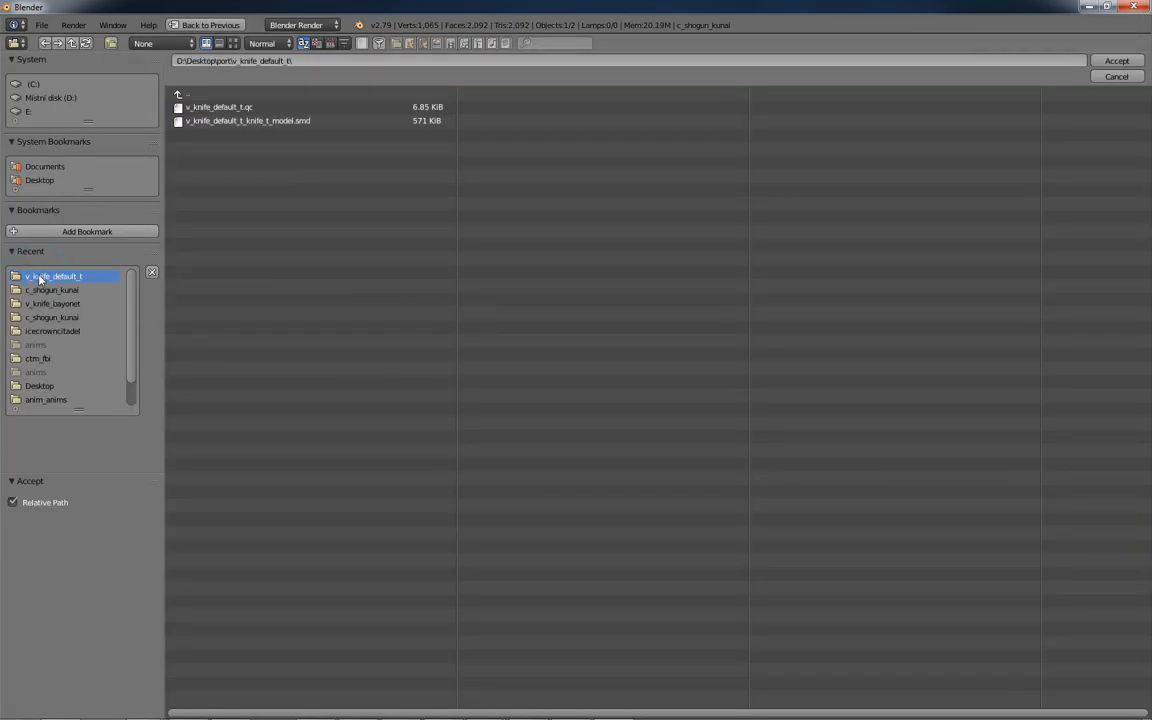
left_click(1112, 63)
left_click(1046, 539)
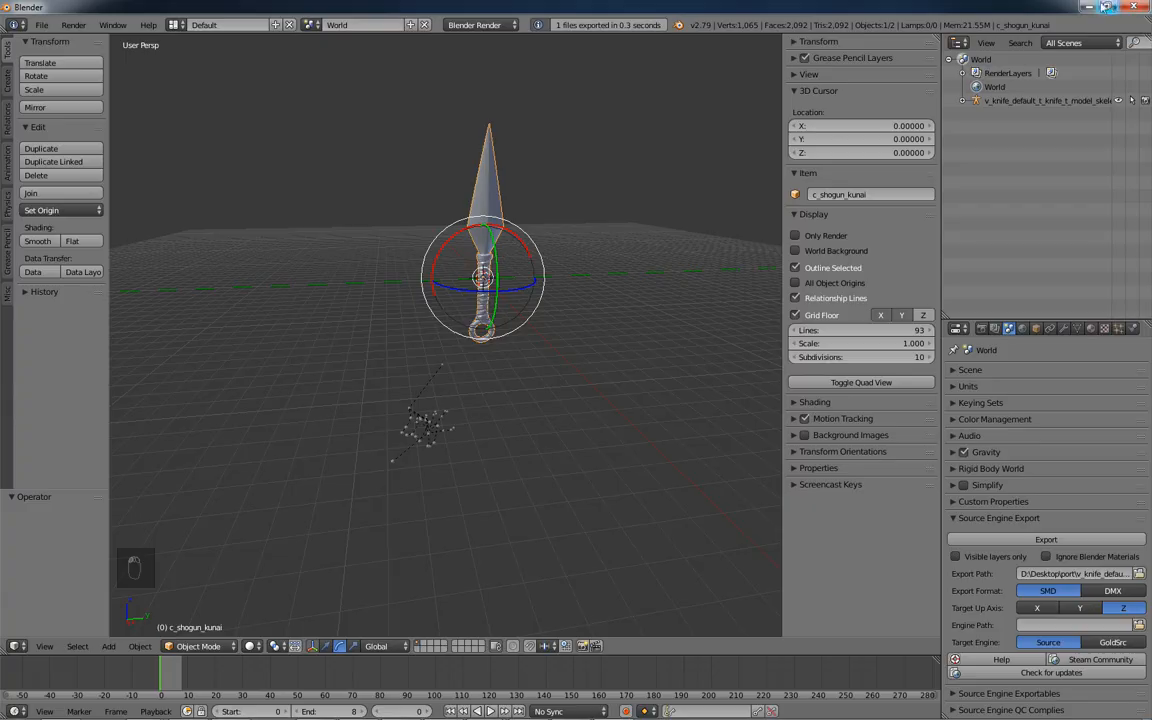
Switch to the file manager and copy the name of c_shogun_kunai.smd in the port\v_knife_default_t folder
left_click(1106, 7)
double_click(181, 104)
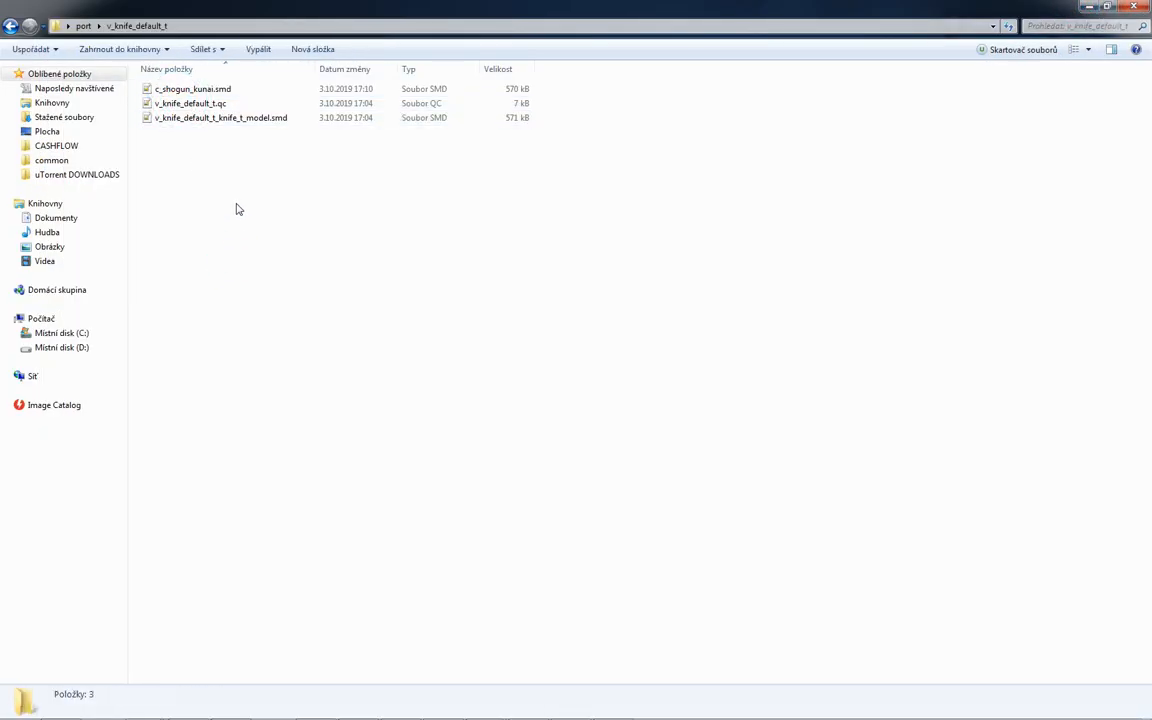
left_click(224, 88)
left_click(220, 90)
key("ctrl+c")
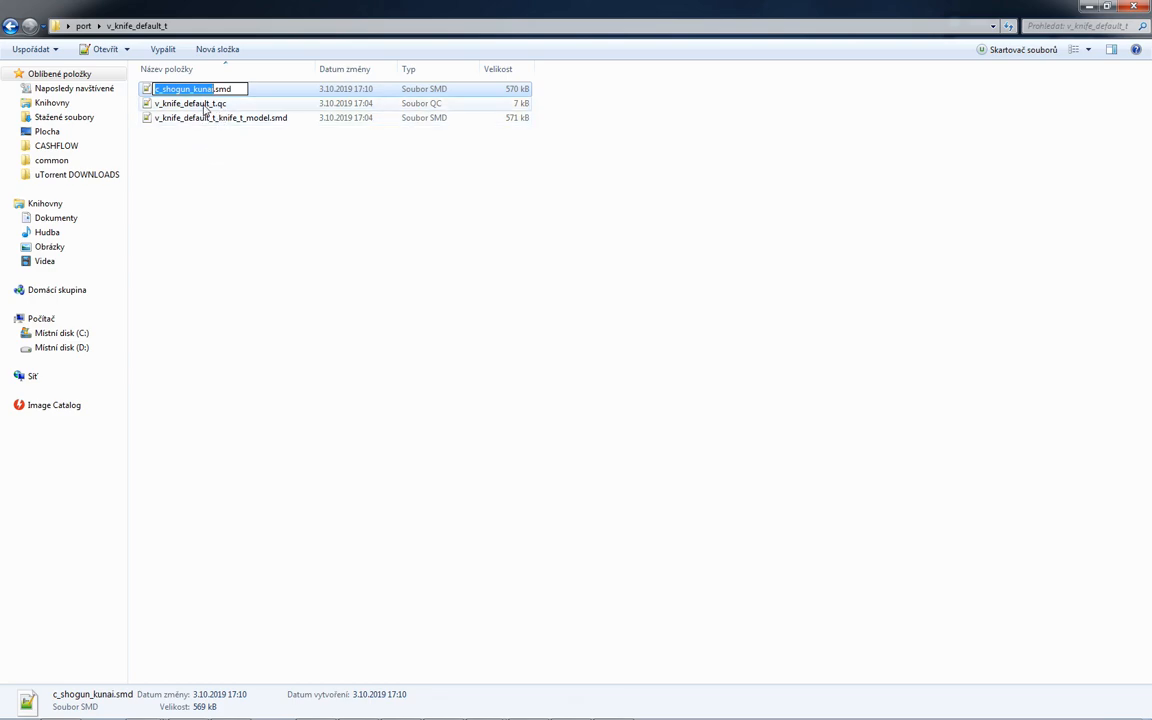
Open v_knife_default_t.qc in Notepad++ and replace the studio mesh reference with c_shogun_kunai.smd
double_click(200, 104)
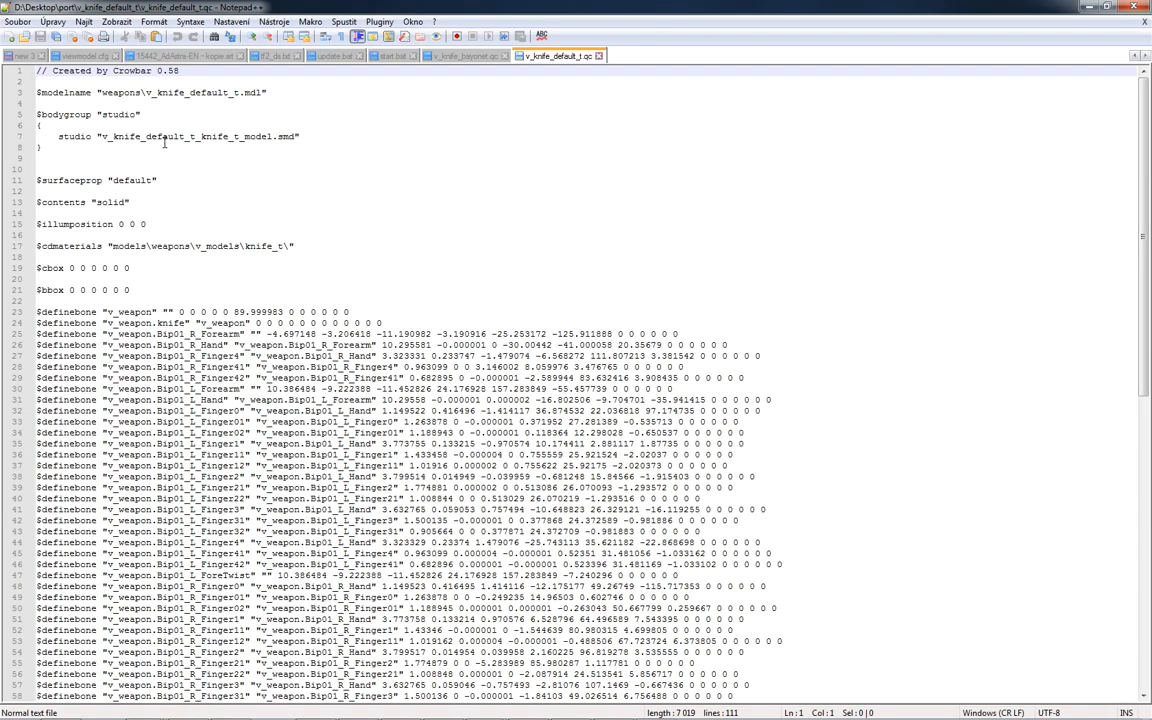
left_click(150, 137)
double_click(150, 137)
key("ctrl+v")
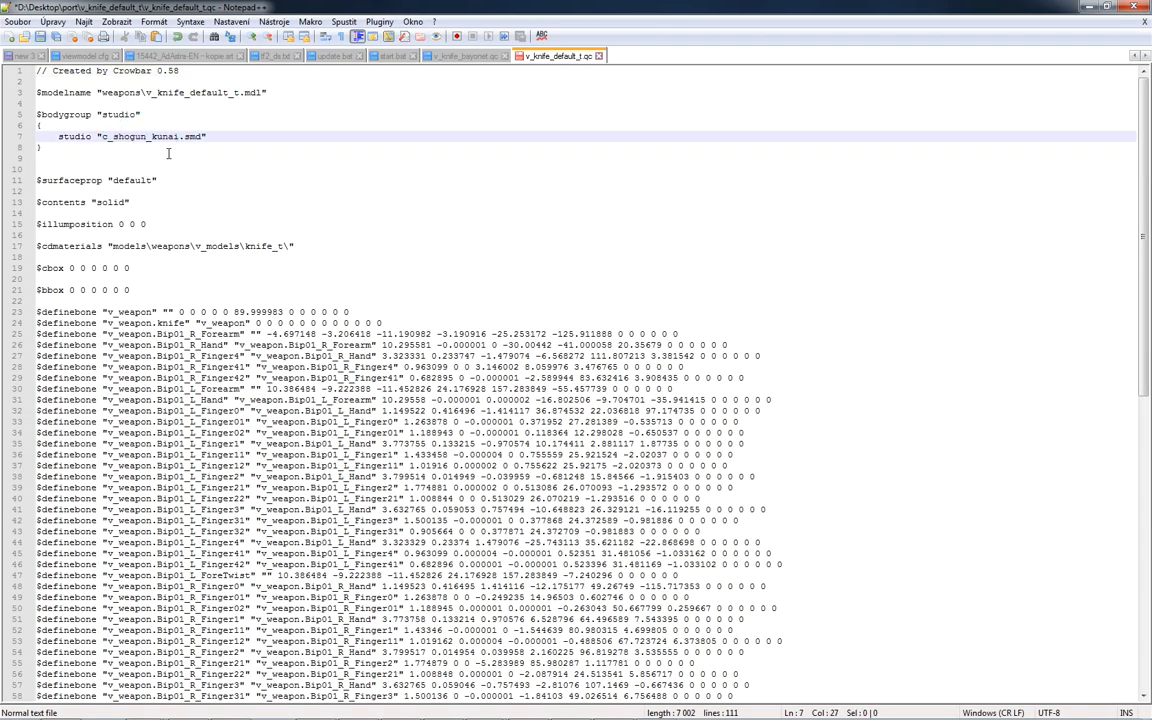
Change the QC file's $modelname path to weapons\eminem\tf2\knife\v_kunai.mdl
left_click(146, 92)
type("eminem\\tf2\\knife\\")
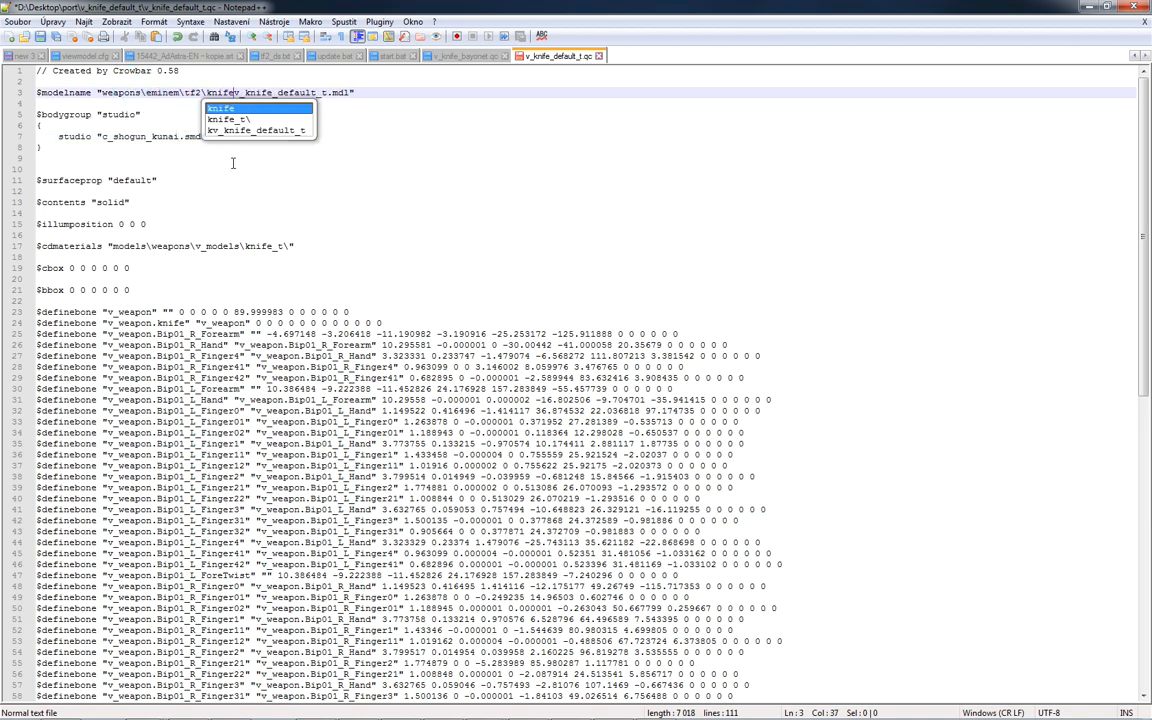
left_click_drag(152, 136, 178, 136)
key("ctrl+c")
left_click_drag(250, 92, 332, 92)
key("ctrl+v")
Change the QC file's $cdmaterials path to models\weapons\eminem\tf2\knife\kunai\, reusing the path from $modelname
left_click_drag(146, 92, 277, 92)
key("ctrl+c")
left_click_drag(195, 246, 290, 248)
key("ctrl+v")
key("BackSpace")
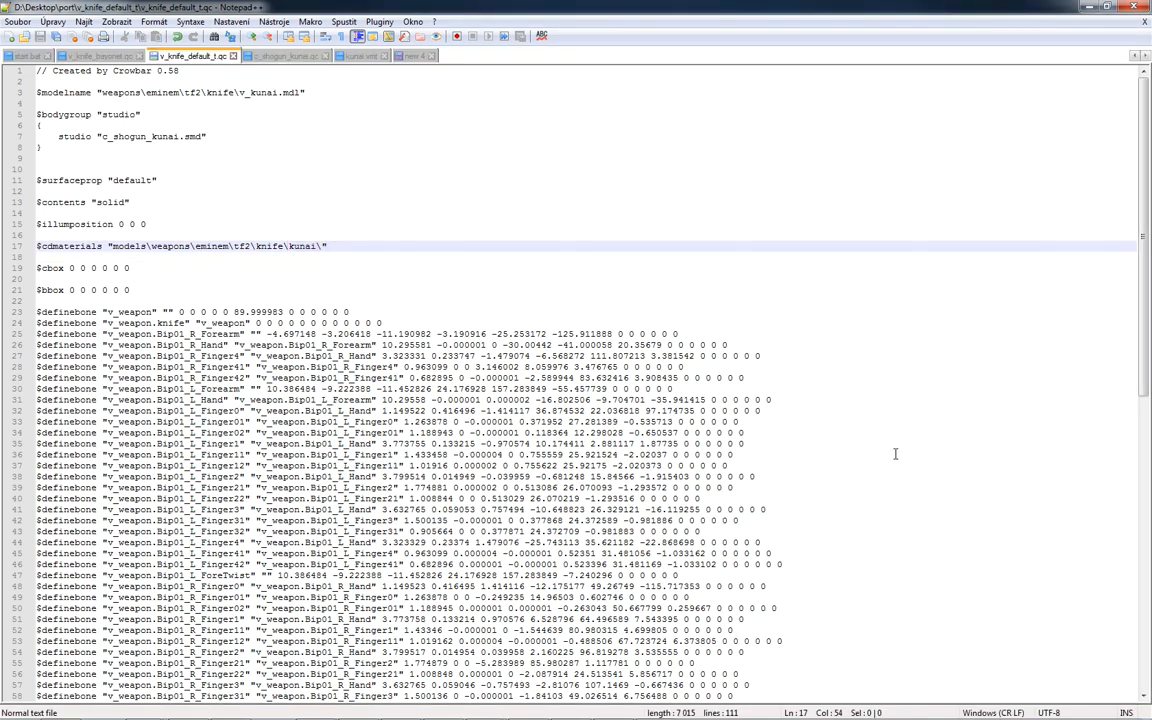
In the file manager, create a folder named _textury inside the port folder and open it
left_click(361, 619)
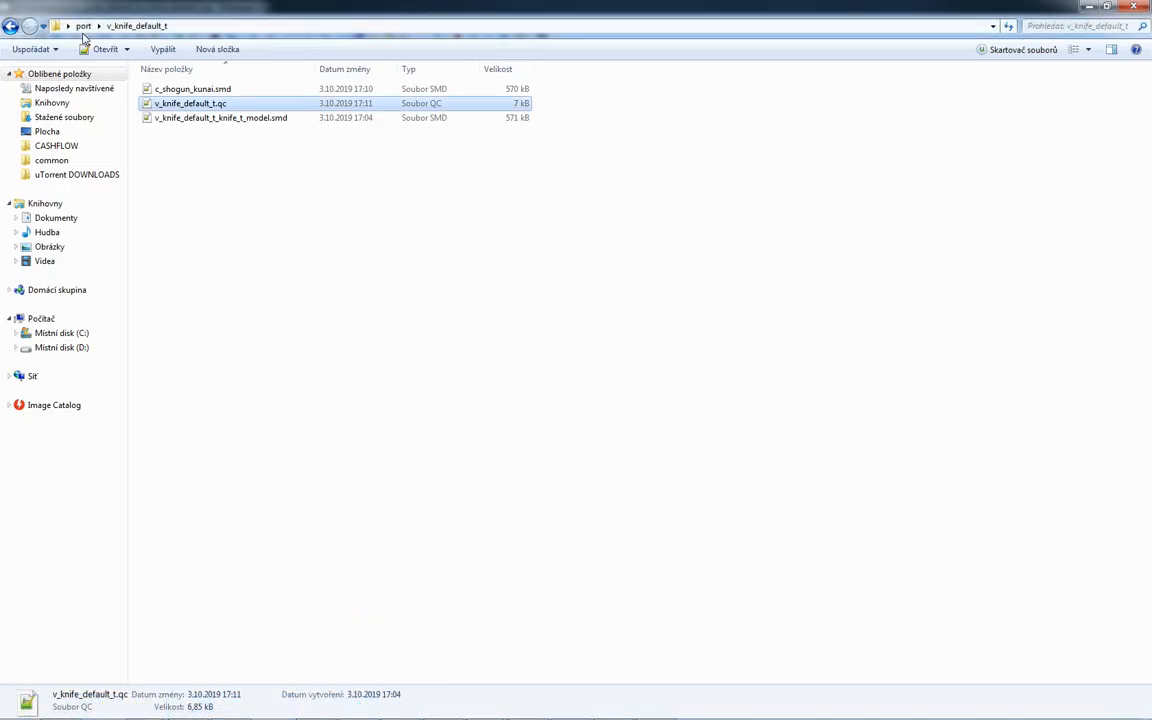
left_click(10, 27)
left_click(289, 371)
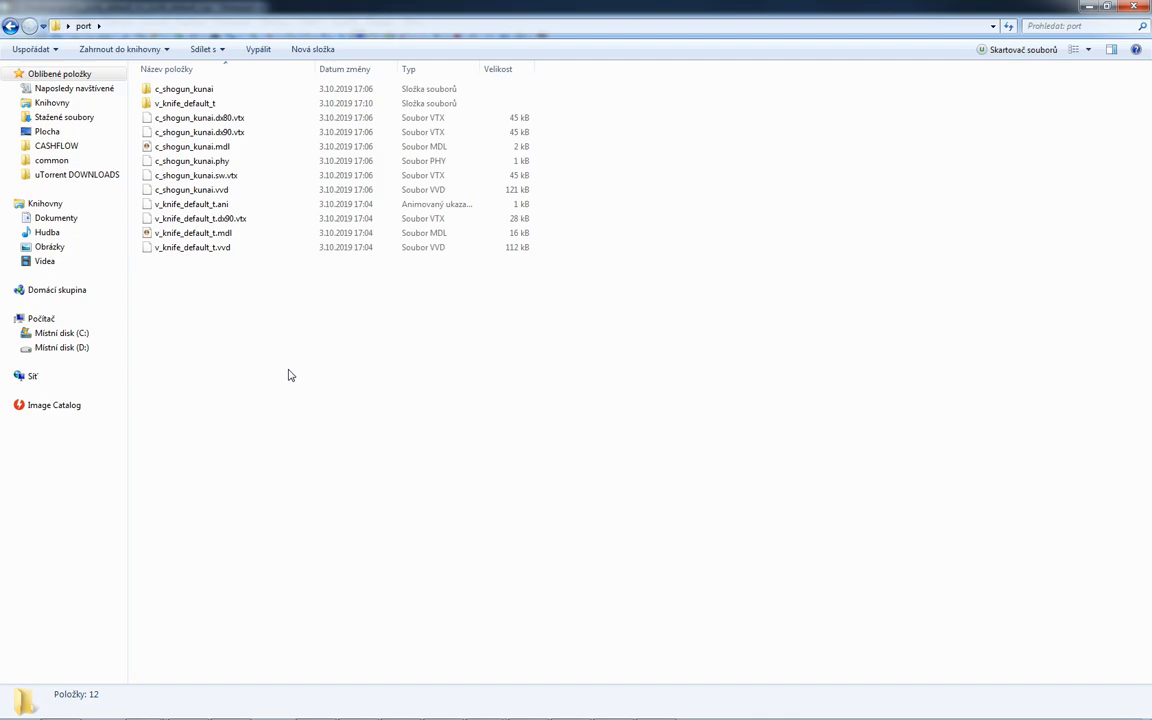
key("ctrl+shift+n")
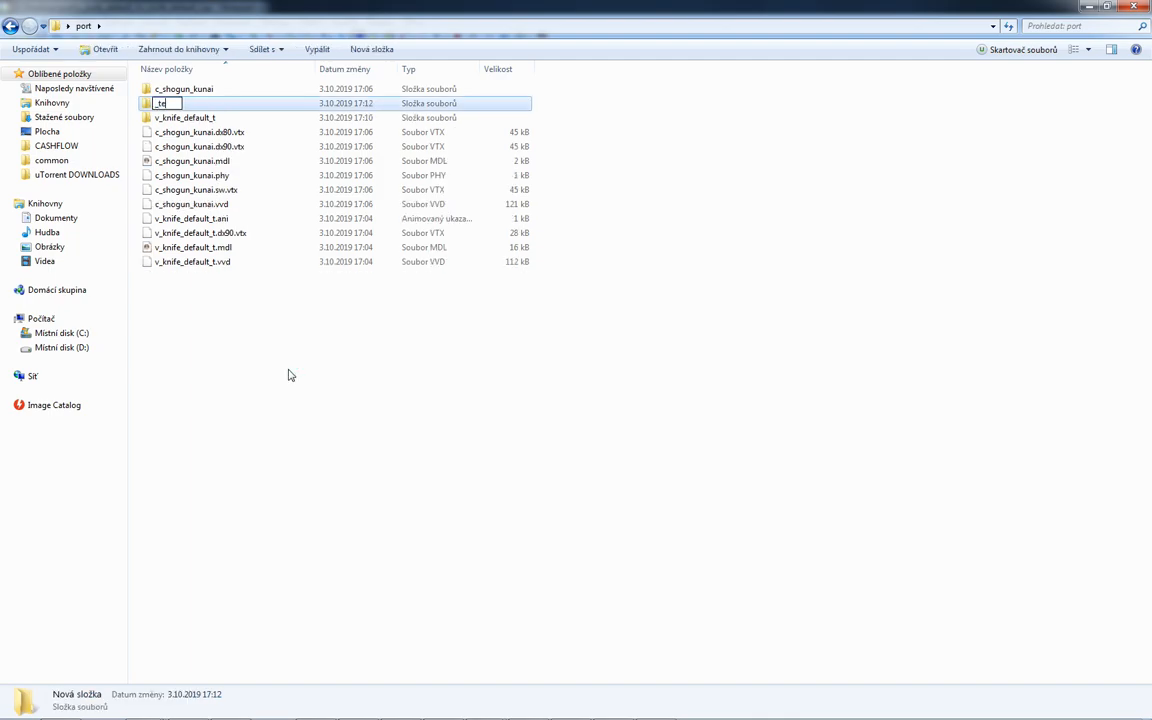
key("Return")
key("Return")
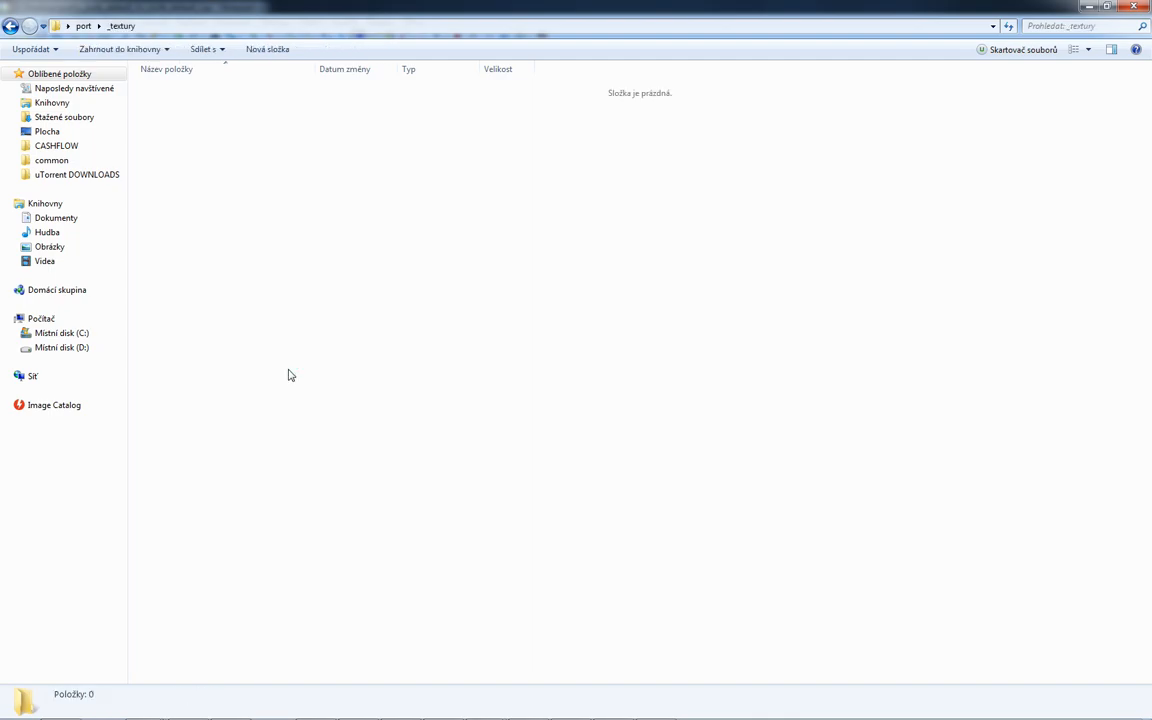
Arrange the QC file in Notepad++ and the _textury folder window side by side
key("super+Right")
left_click(290, 371)
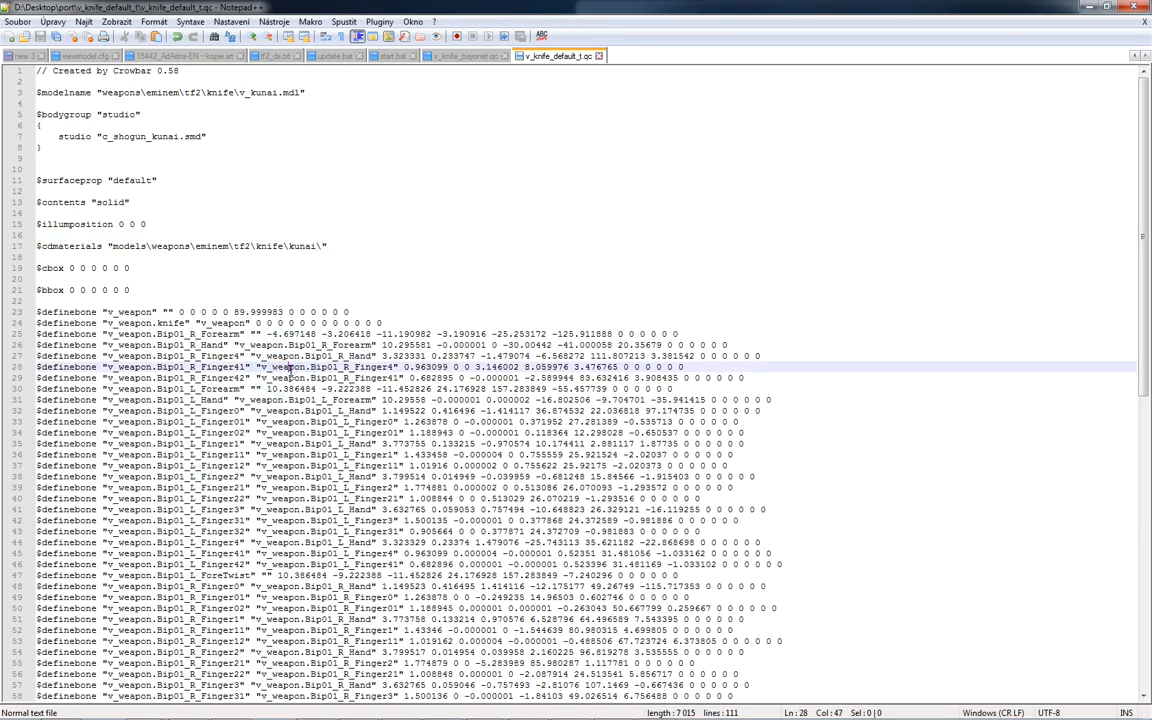
key("super+Left")
left_click(877, 271)
Inside _textury, create and open the nested folders materials\models\weapons
key("ctrl+shift+n")
type("materials")
key("Return")
key("Return")
key("ctrl+shift+n")
type("models")
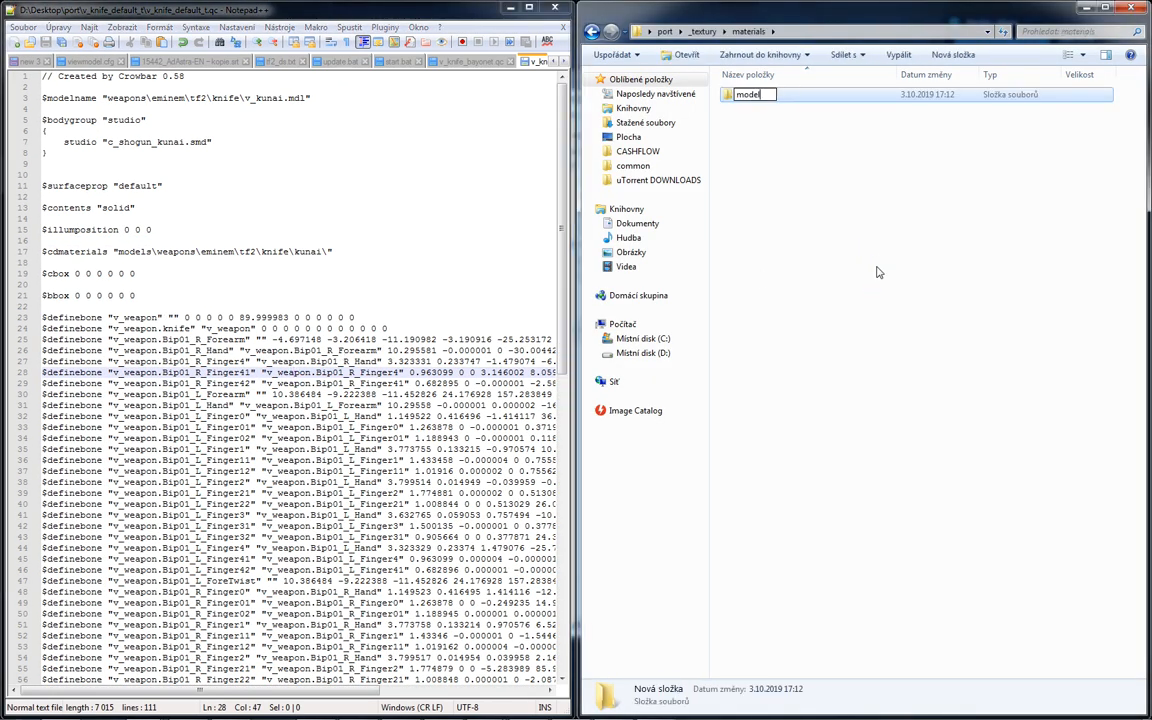
key("Return")
key("Return")
key("ctrl+shift+n")
type("weapons")
key("Return")
key("Return")
Inside the weapons folder, create and open the nested folders eminem\tf2\knife\kunai to match the $cdmaterials path
key("ctrl+shift+n")
type("eminem")
key("Return")
key("Return")
key("ctrl+shift+n")
type("tf2")
key("Return")
key("Return")
key("ctrl+shift+n")
type("knife")
key("Return")
key("Return")
key("ctrl+shift+n")
type("kunai")
key("Return")
key("Return")
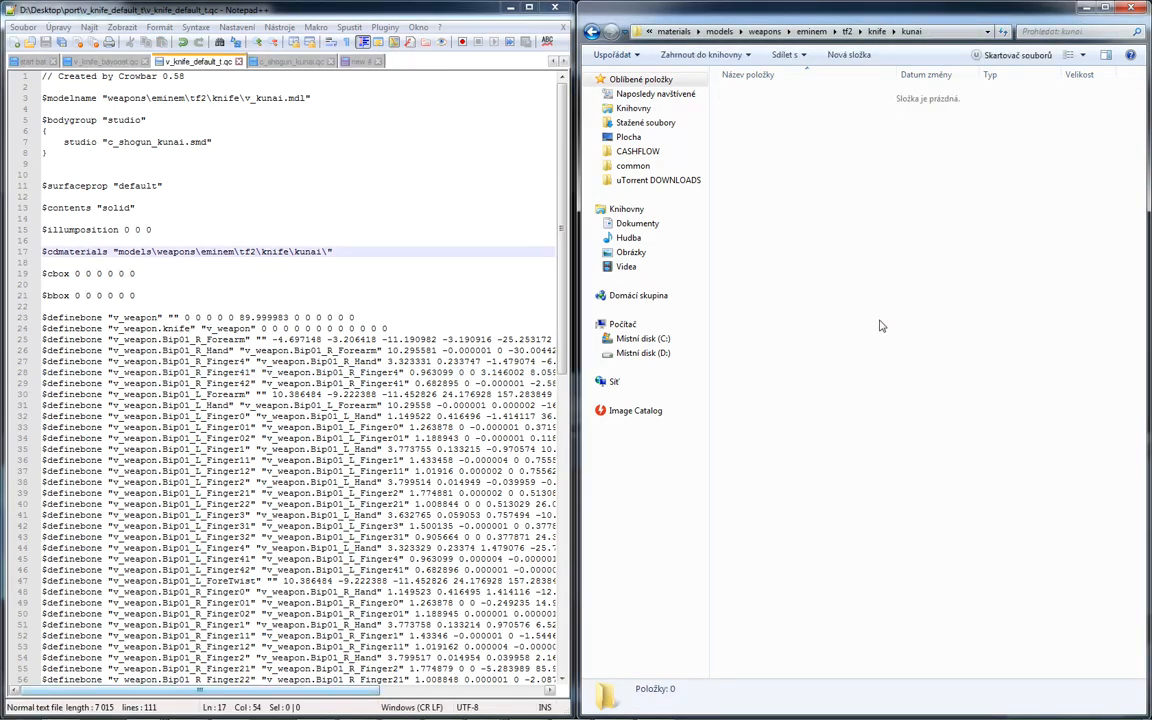
Switch to Blender and check the name of the material assigned to the kunai mesh
left_click(614, 708)
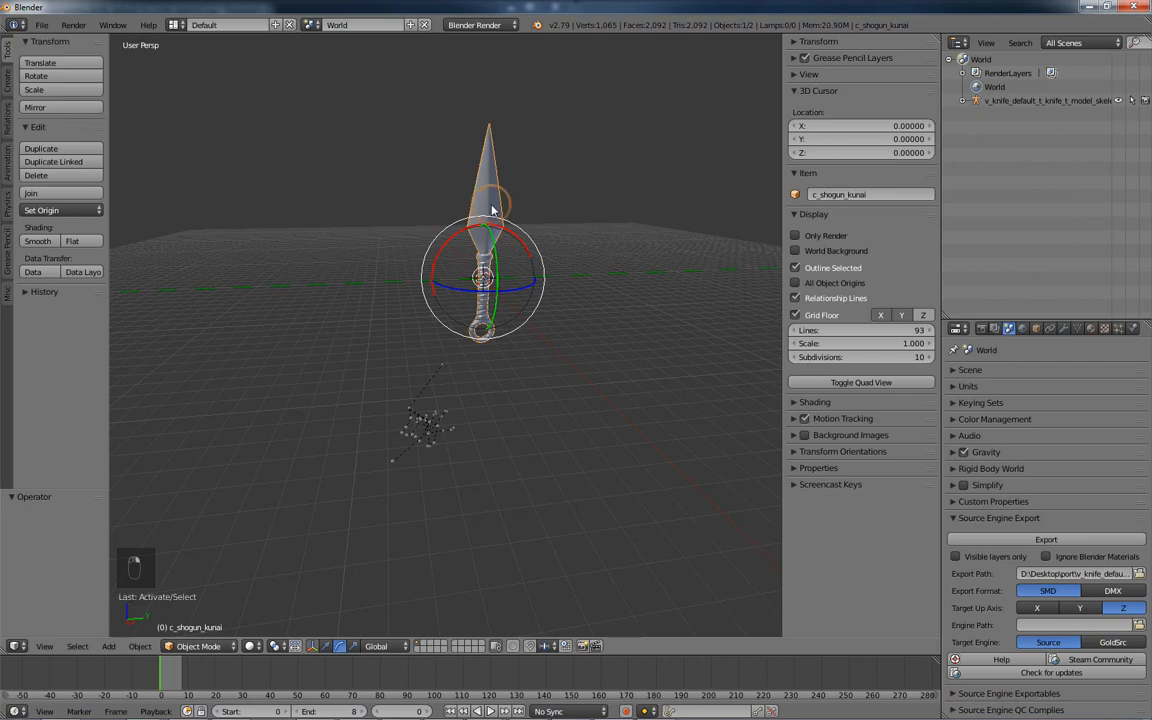
left_click(1091, 328)
left_click_drag(1034, 387, 1036, 421)
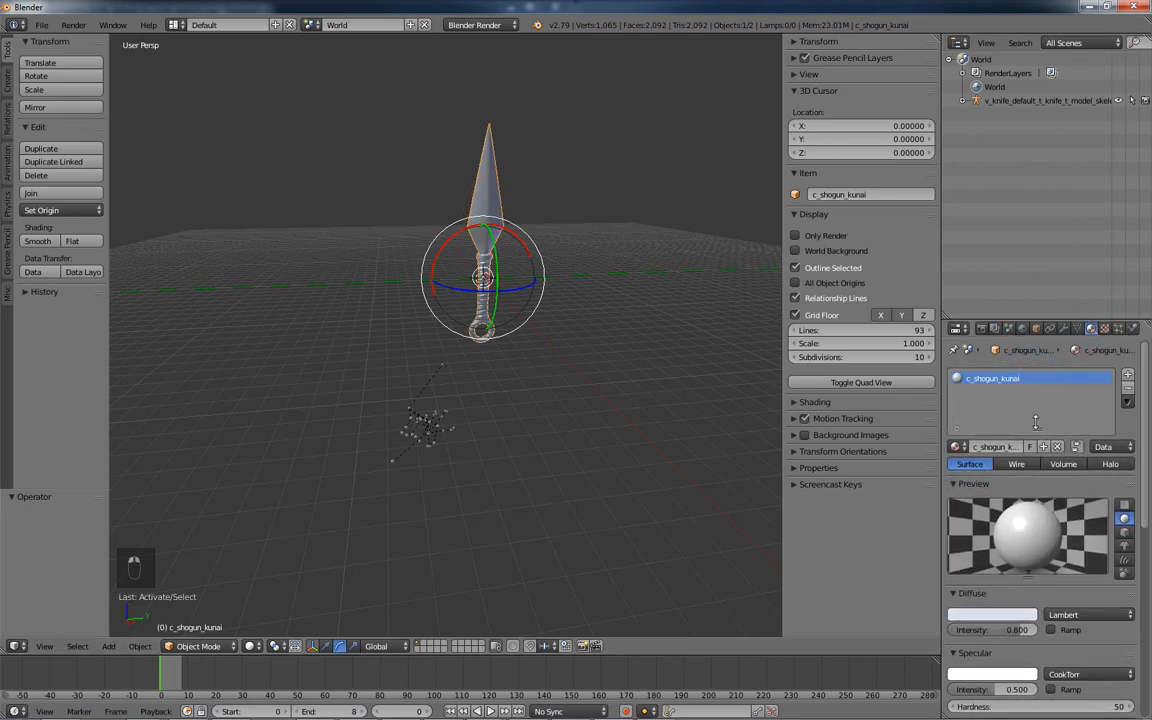
double_click(1002, 384)
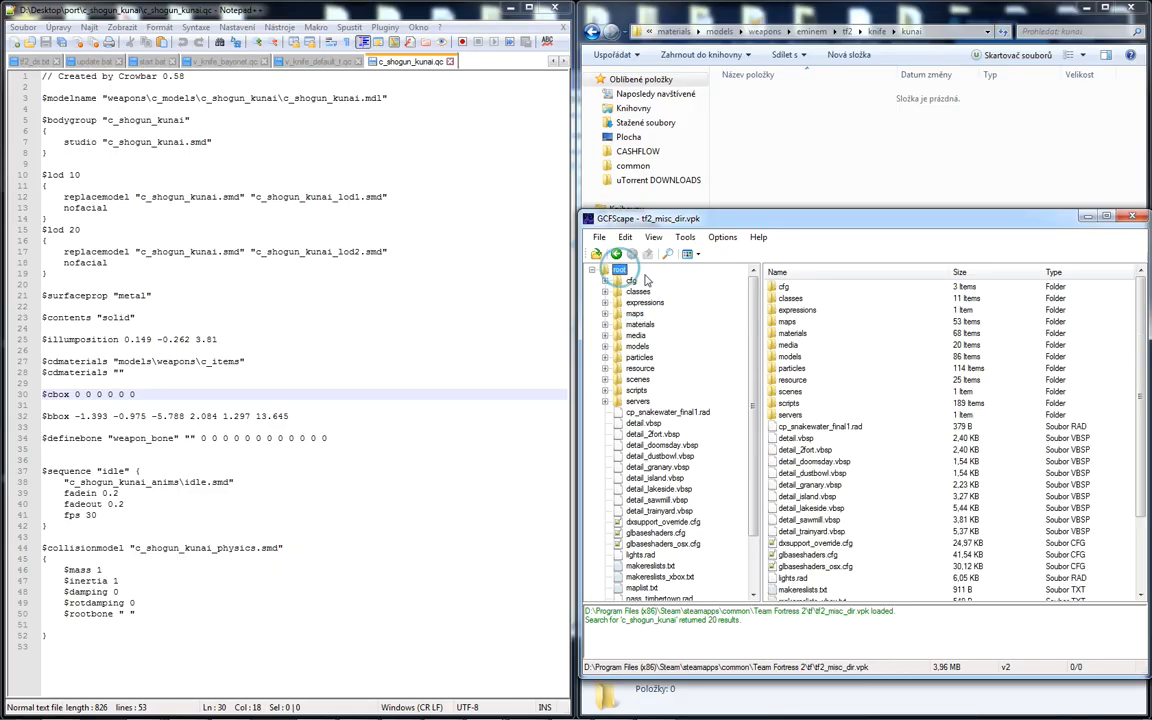
In GCFScape, extract c_shogun_kunai.vmt from materials\models\weapons\c_items of tf2_misc_dir.vpk into the new kunai folder
left_click(784, 301)
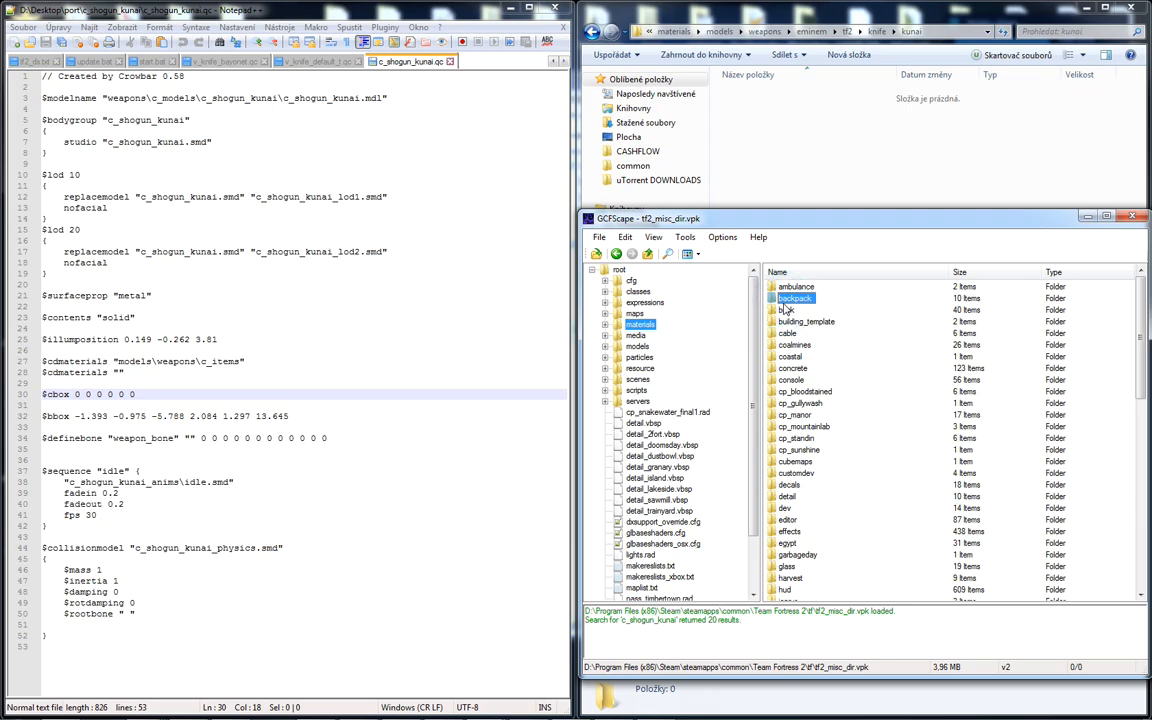
key("m")
double_click(793, 323)
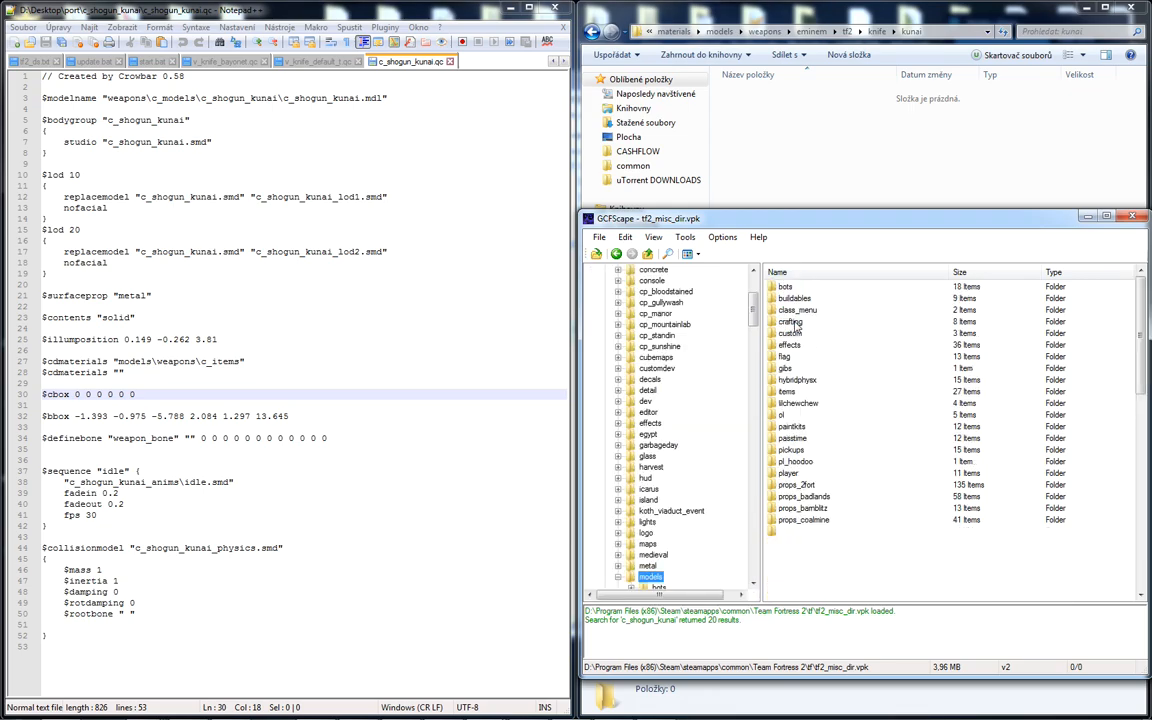
key("w")
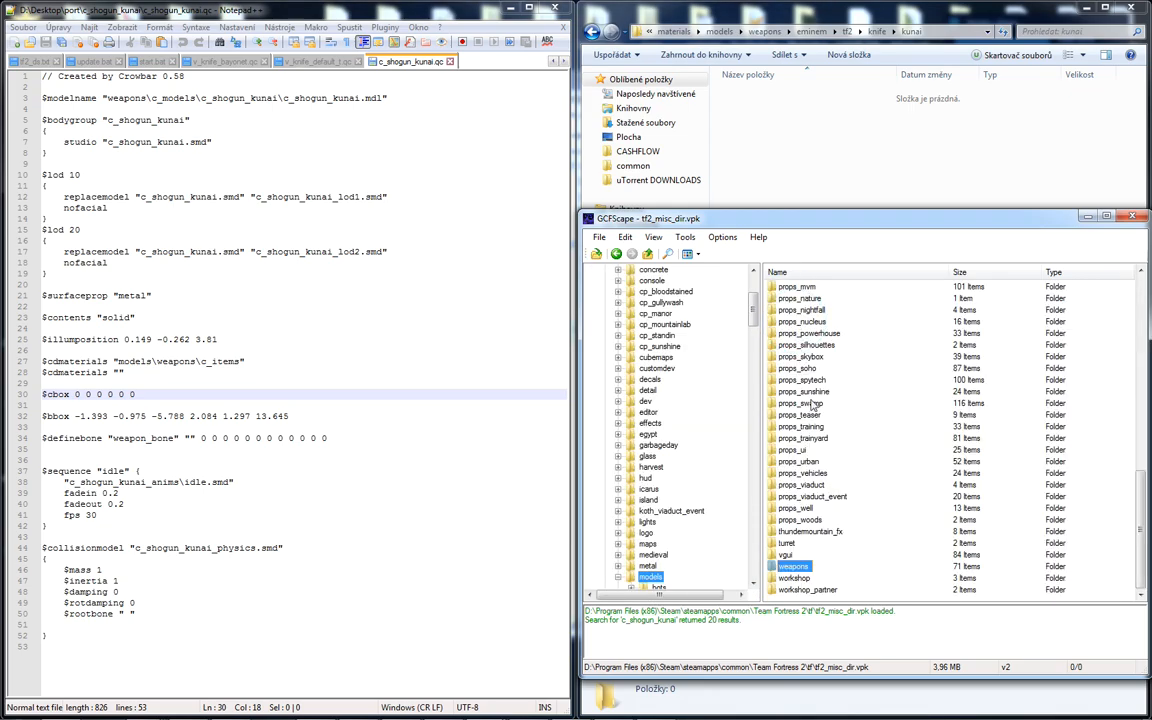
double_click(797, 567)
double_click(795, 288)
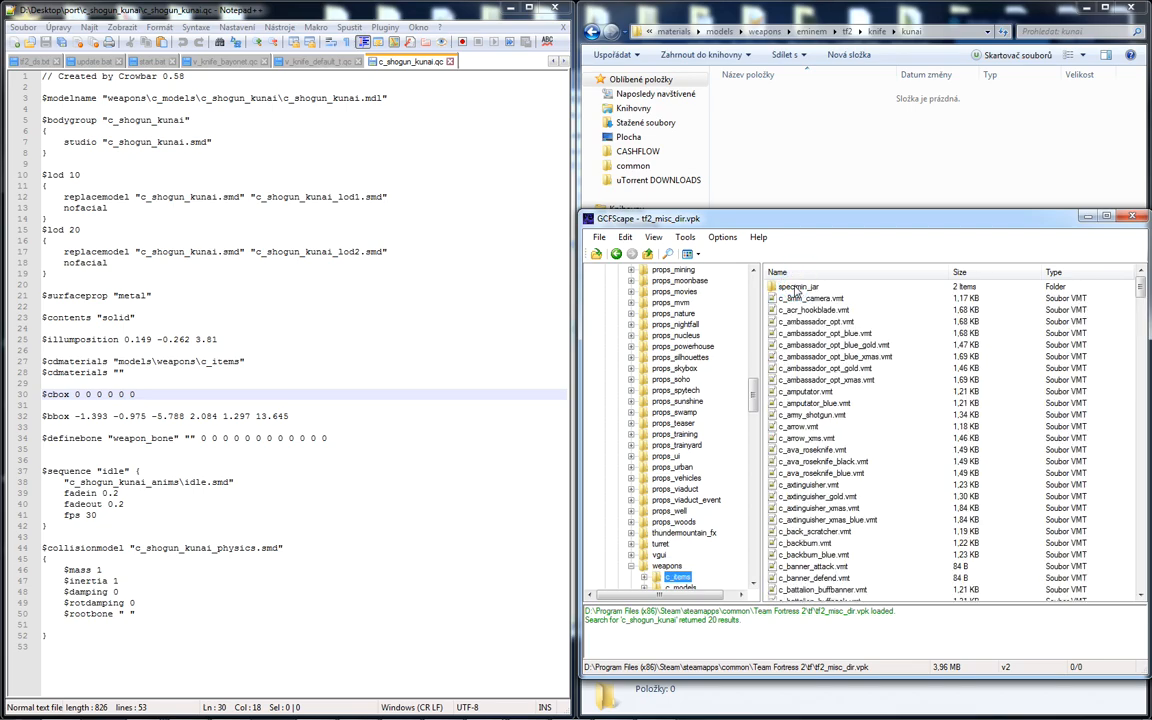
left_click(808, 381)
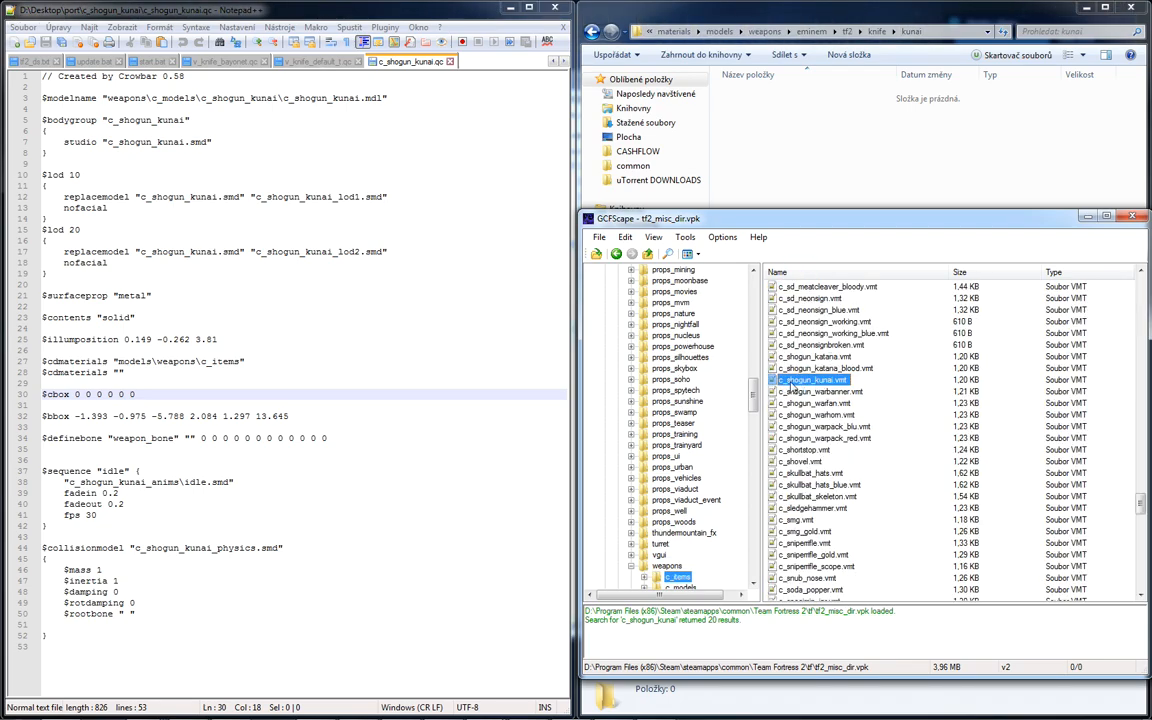
left_click_drag(790, 385, 771, 198)
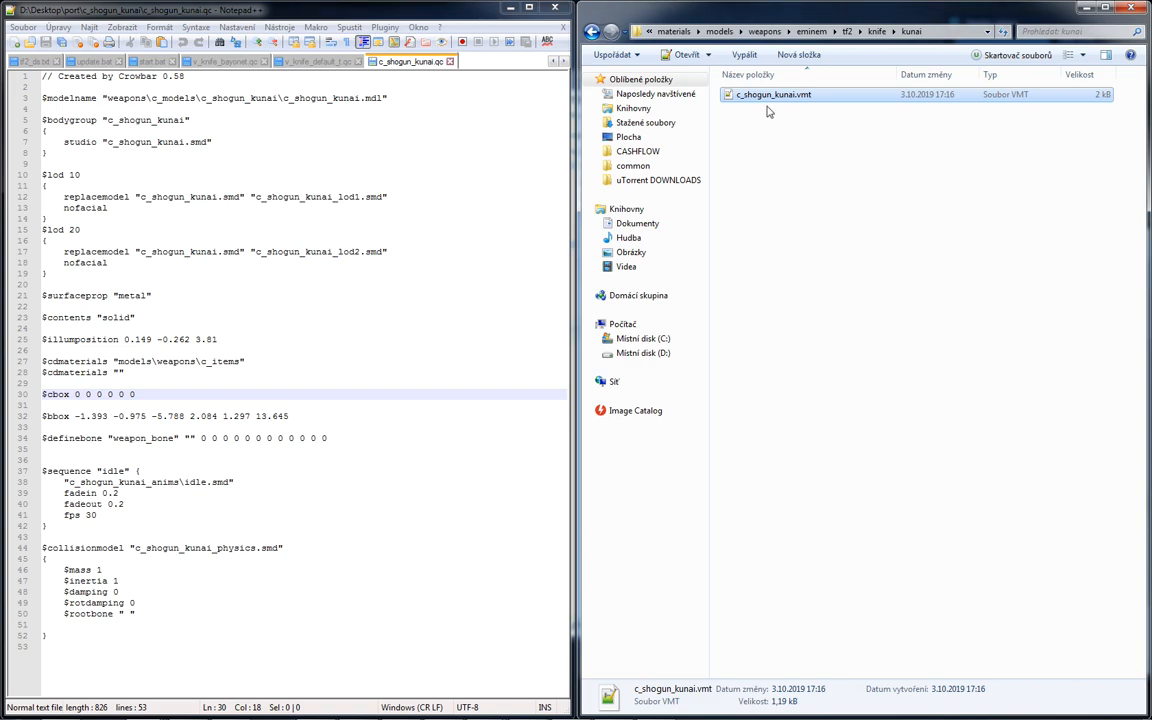
Rename the extracted c_shogun_kunai.vmt file to kunai.vmt
key("F2")
left_click_drag(776, 93, 692, 98)
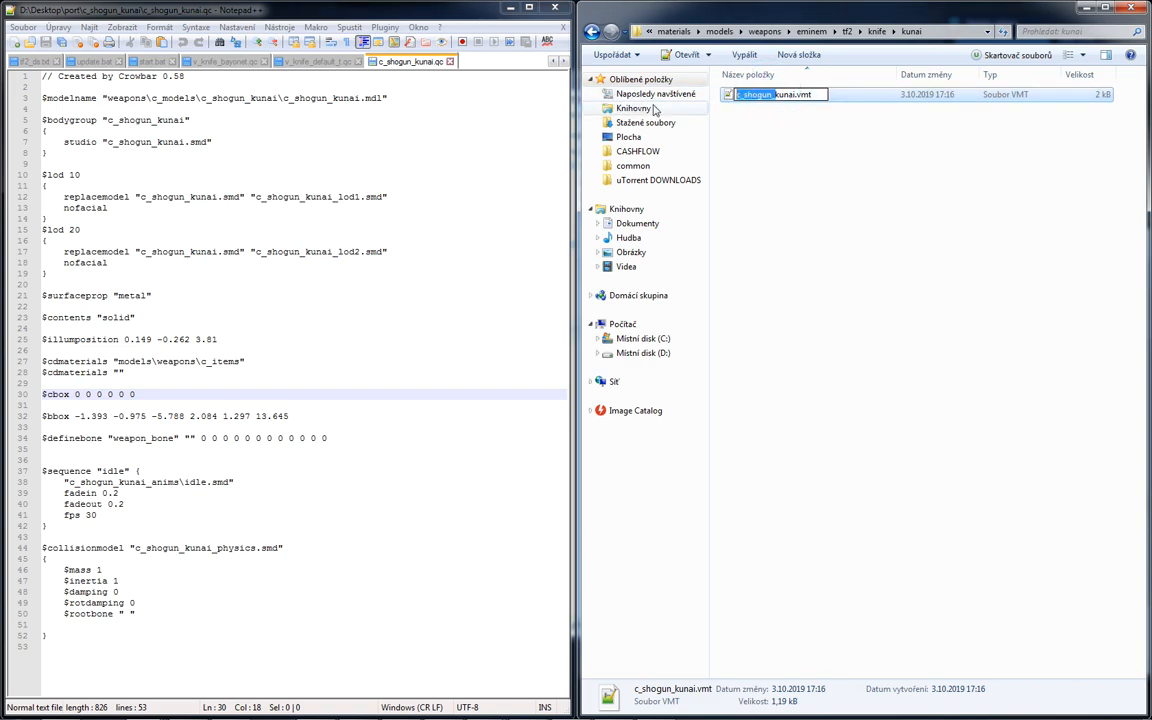
key("Delete")
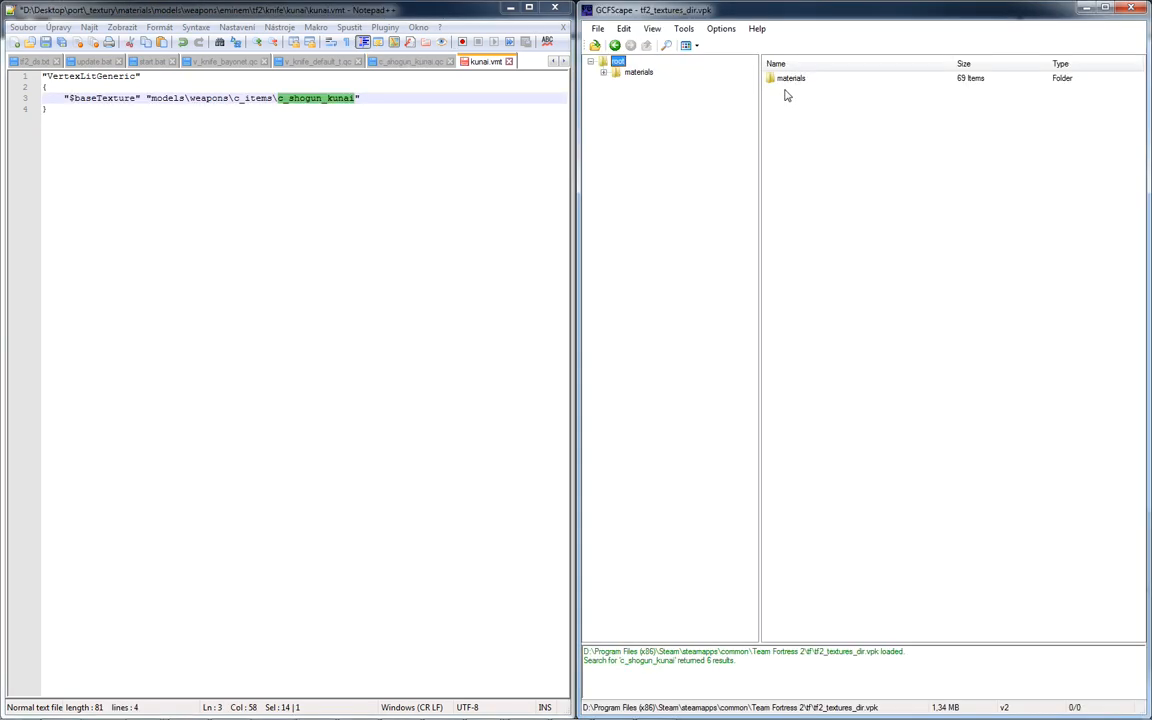
In GCFScape, extract c_shogun_kunai.vtf from materials\models\weapons\c_items of tf2_textures_dir.vpk into the kunai folder
double_click(784, 78)
left_click(789, 82)
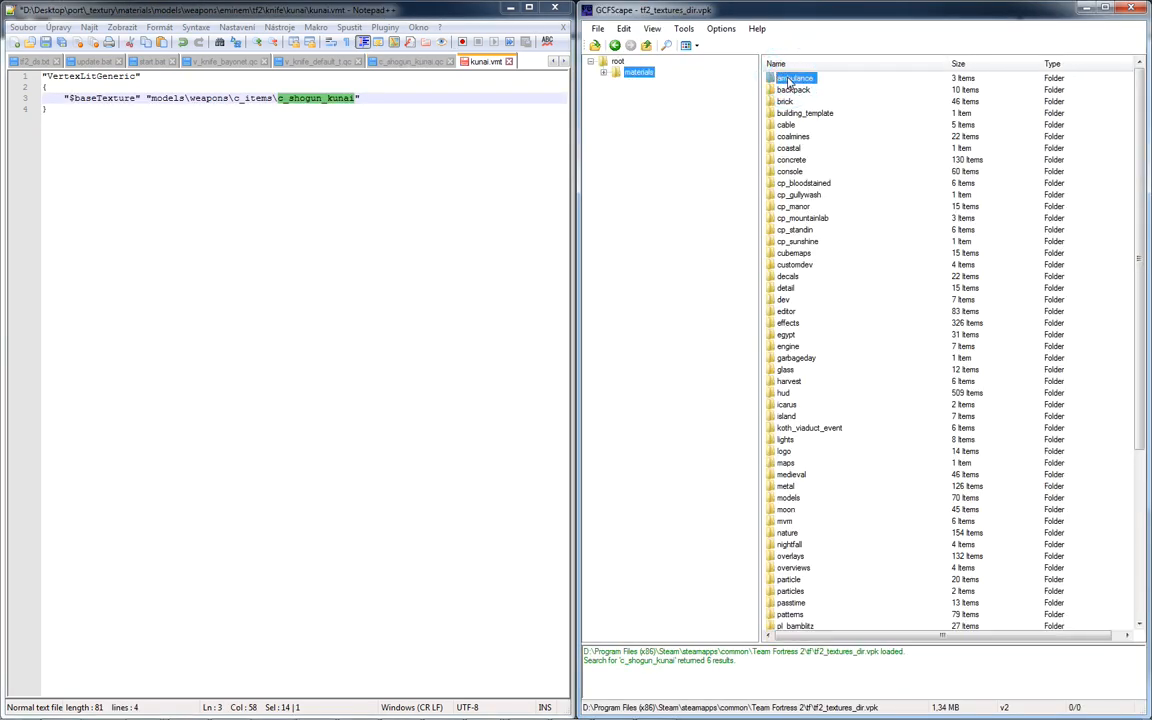
key("m")
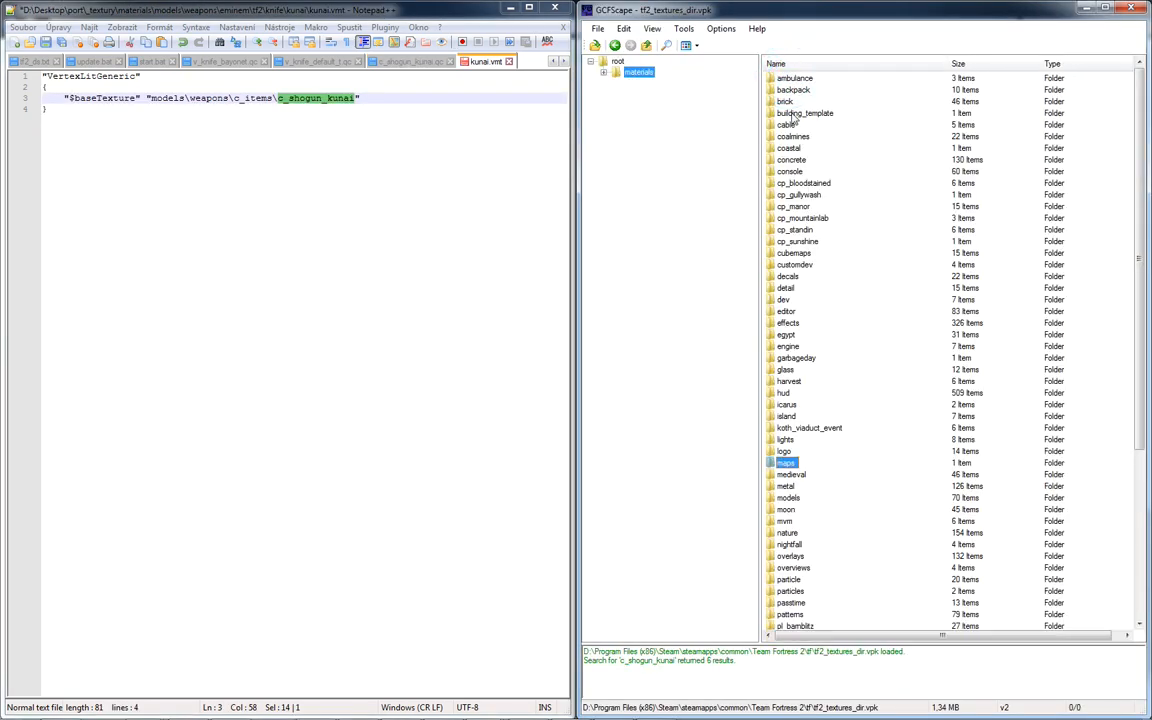
double_click(788, 498)
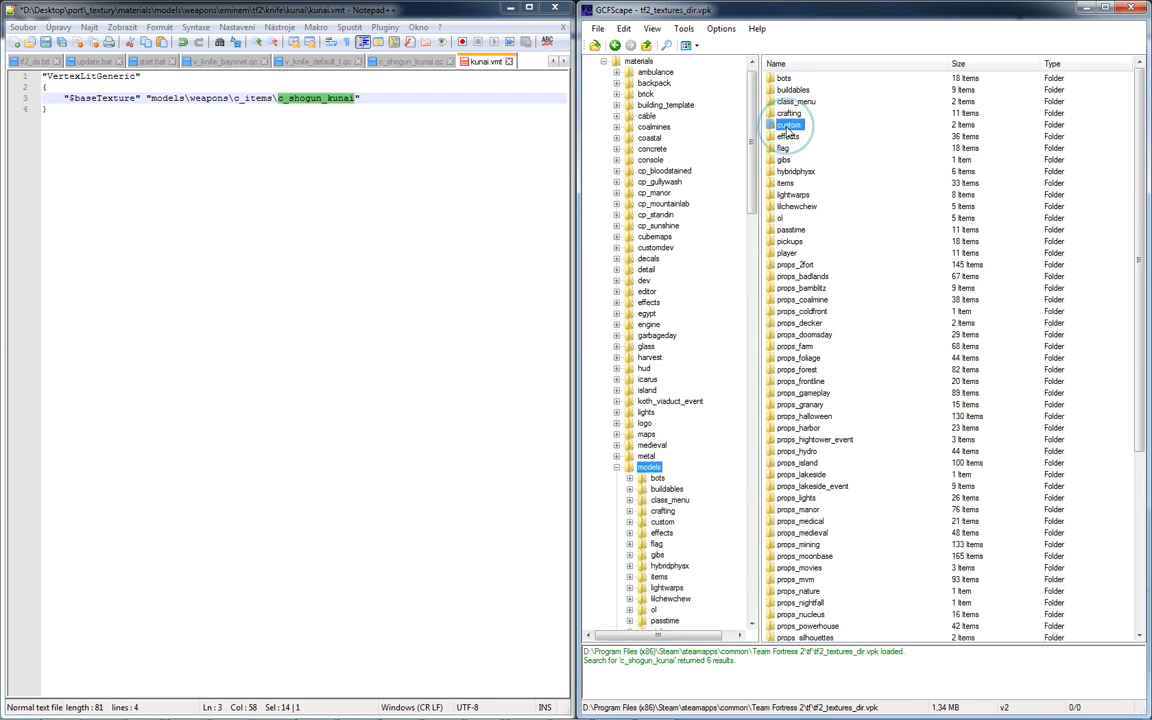
key("w")
double_click(792, 603)
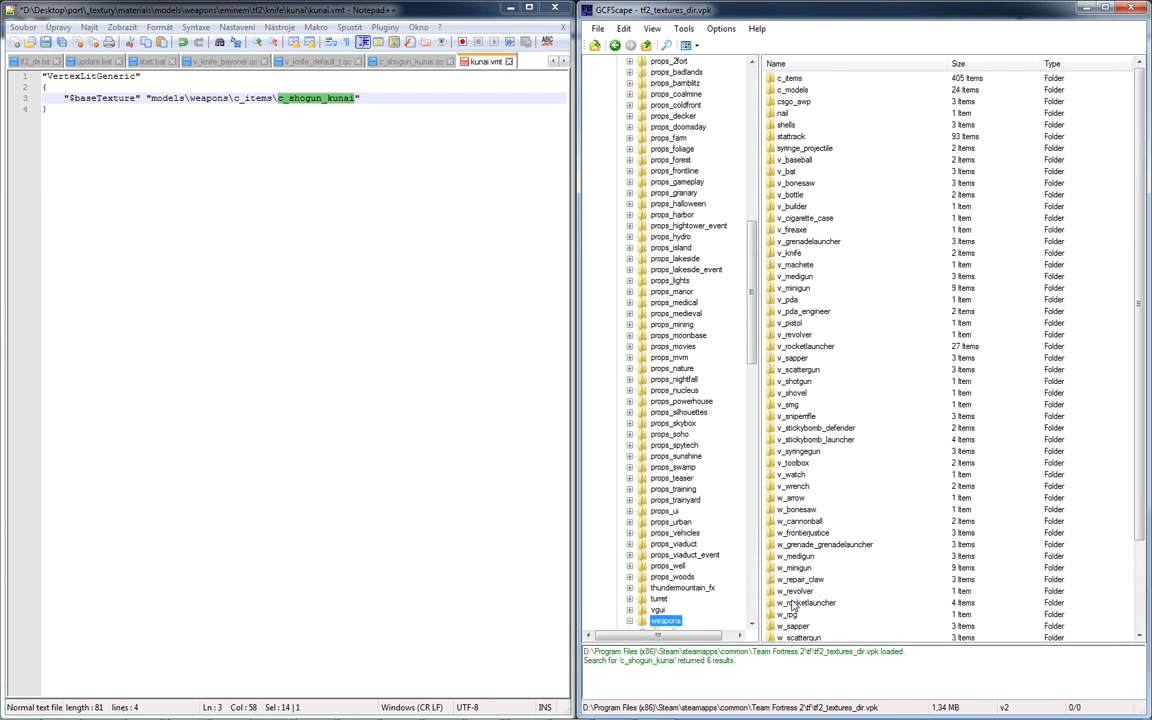
key("c")
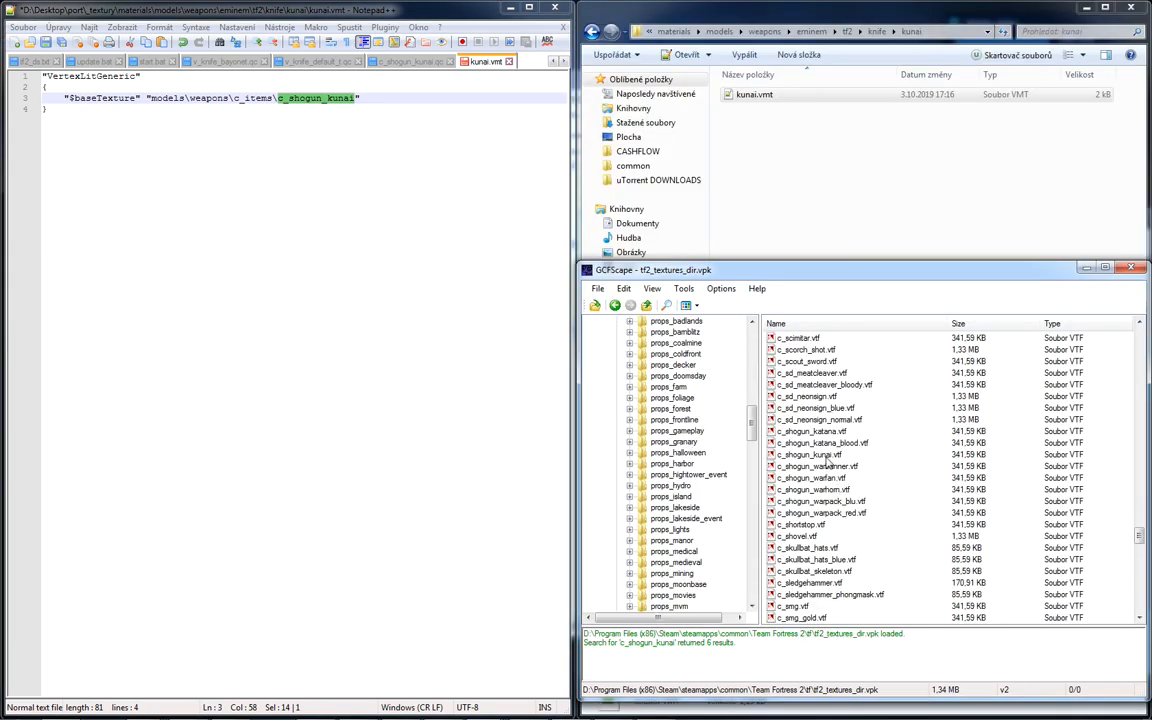
left_click(824, 456)
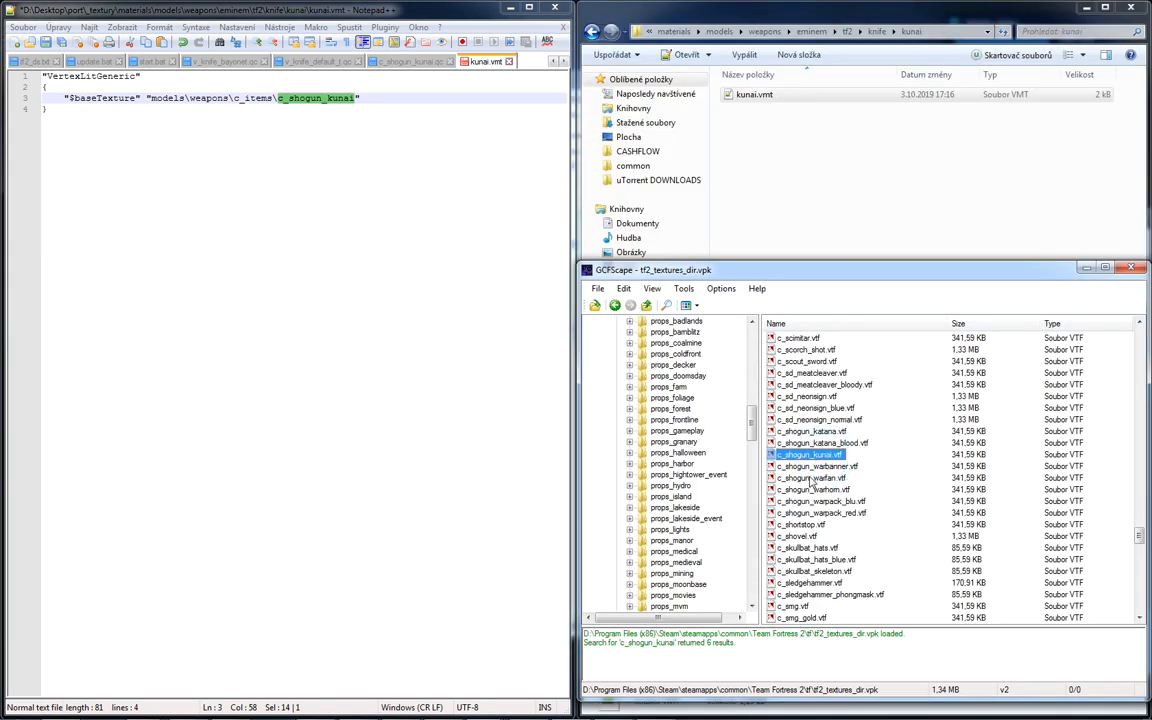
left_click_drag(815, 462, 806, 217)
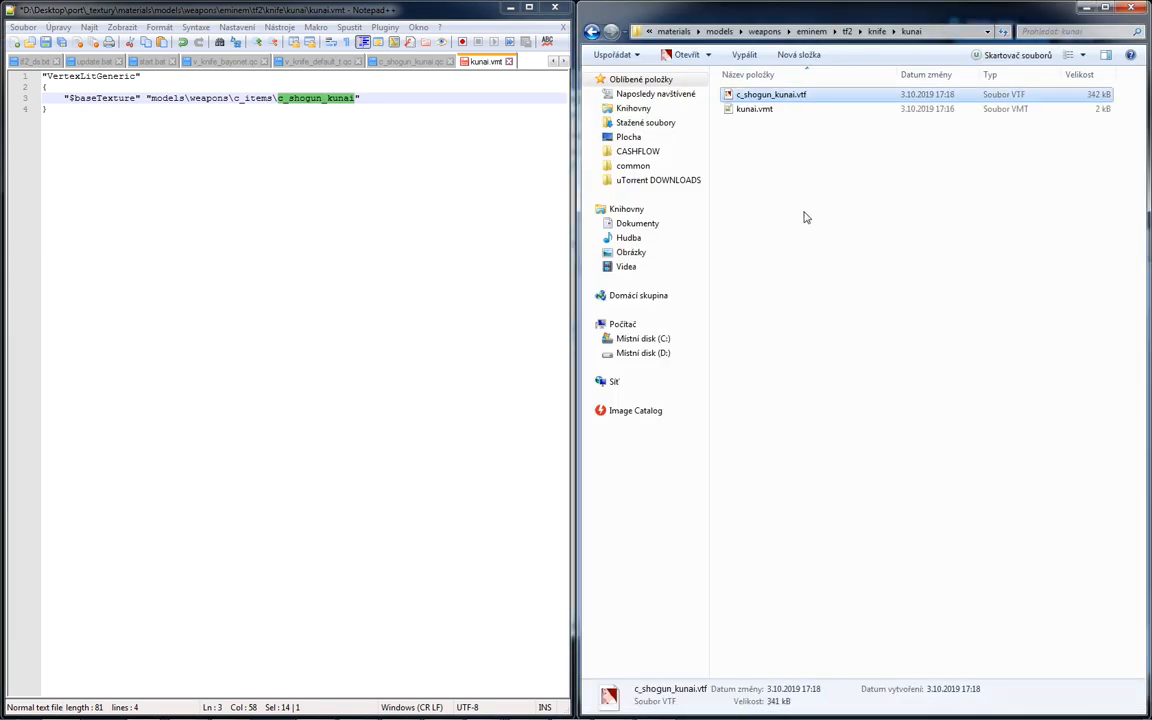
Rename the extracted c_shogun_kunai.vtf file to kunai.vtf, matching the name of the VMT file
left_click(757, 111)
key("F2")
left_click(778, 97)
key("F2")
type("kunai")
key("Return")
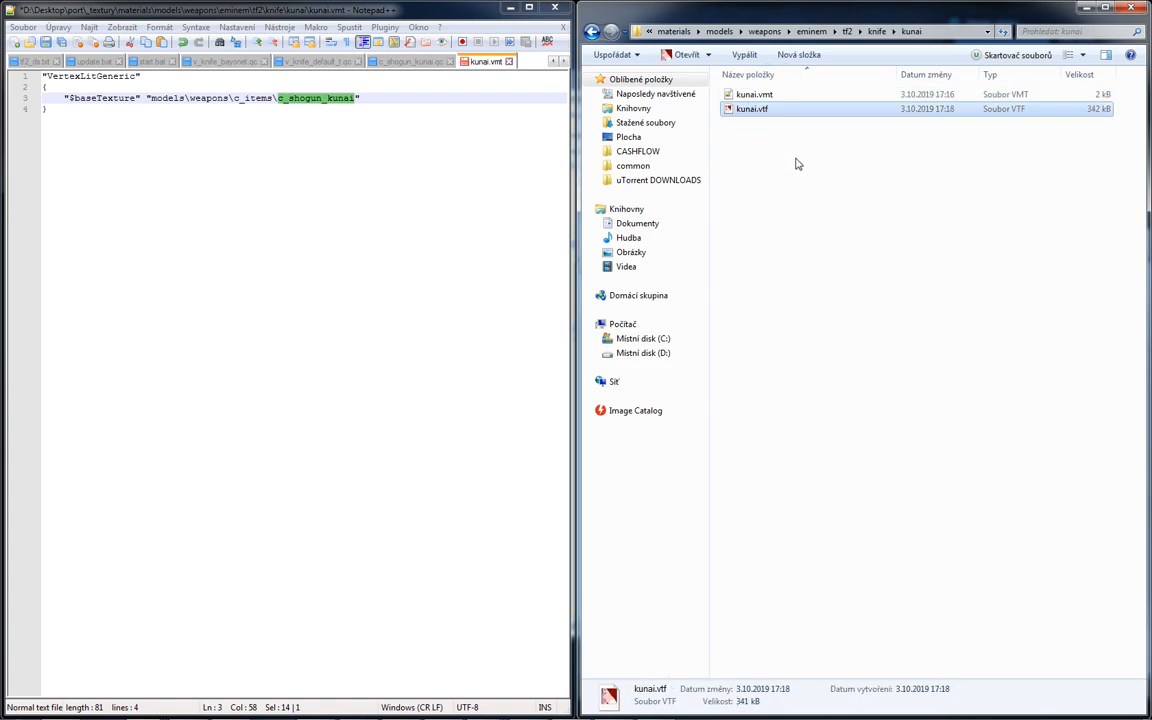
Replace the $baseTexture path in kunai.vmt with the kunai folder's path, models\weapons\eminem\tf2\knife\kunai
left_click(822, 31)
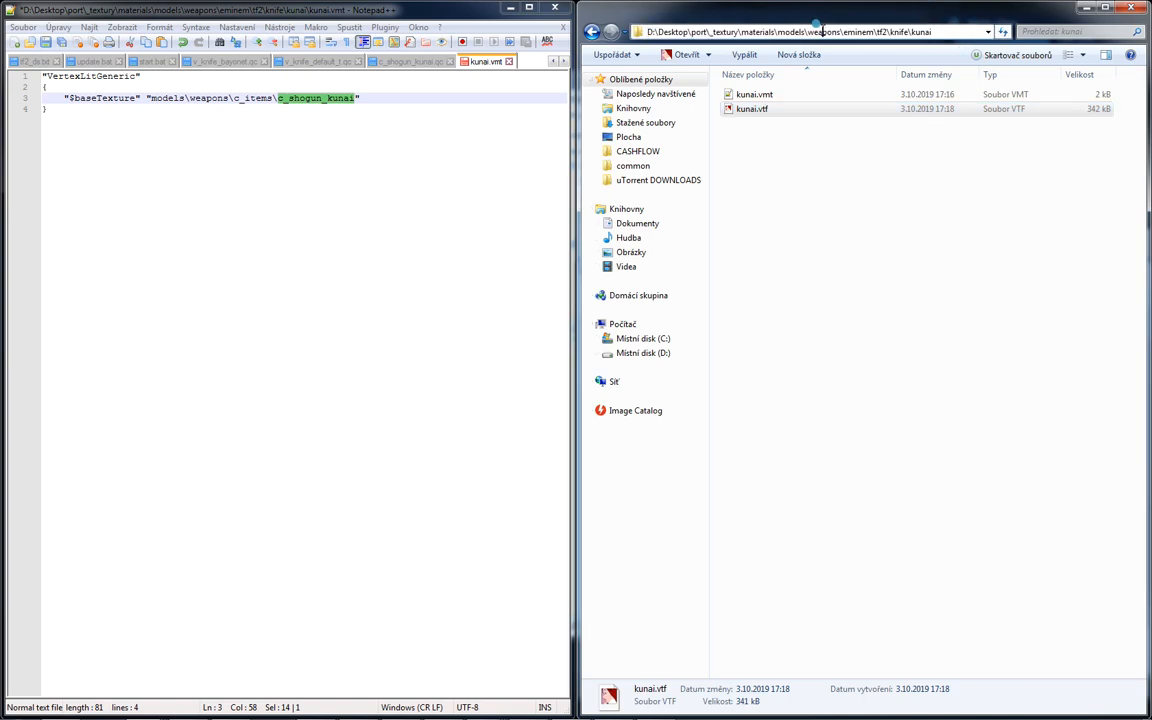
left_click_drag(779, 31, 842, 33)
key("ctrl+c")
left_click(163, 99)
double_click(163, 99)
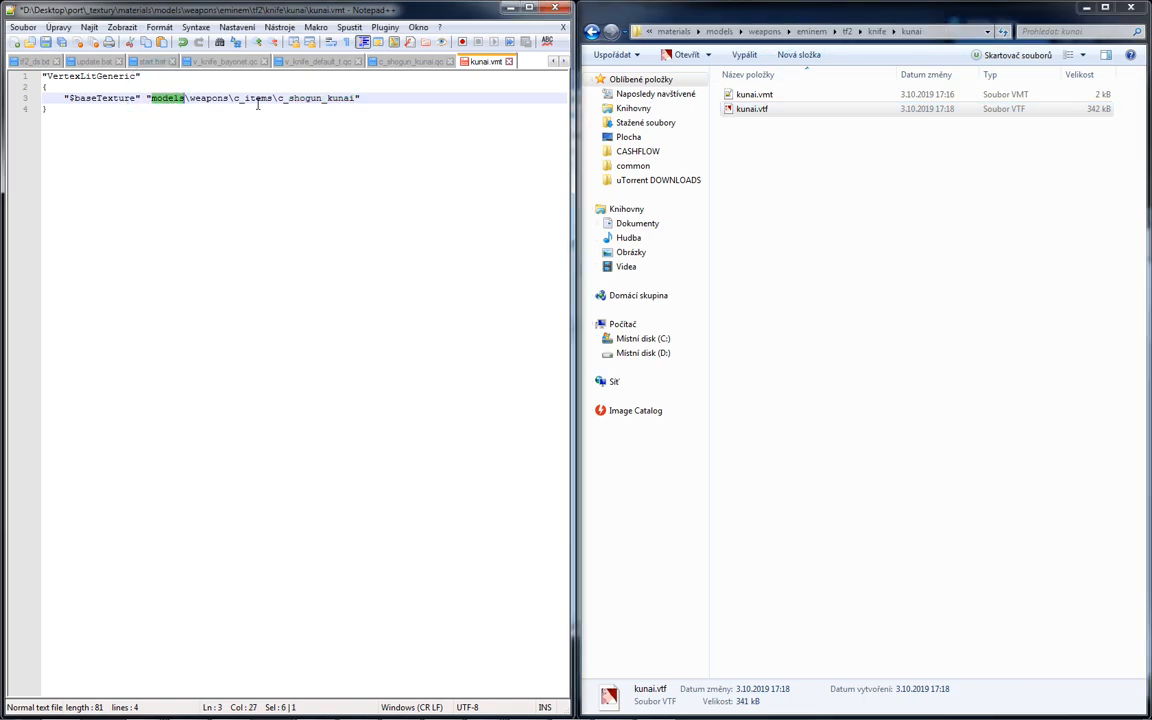
left_click(352, 98, "shift")
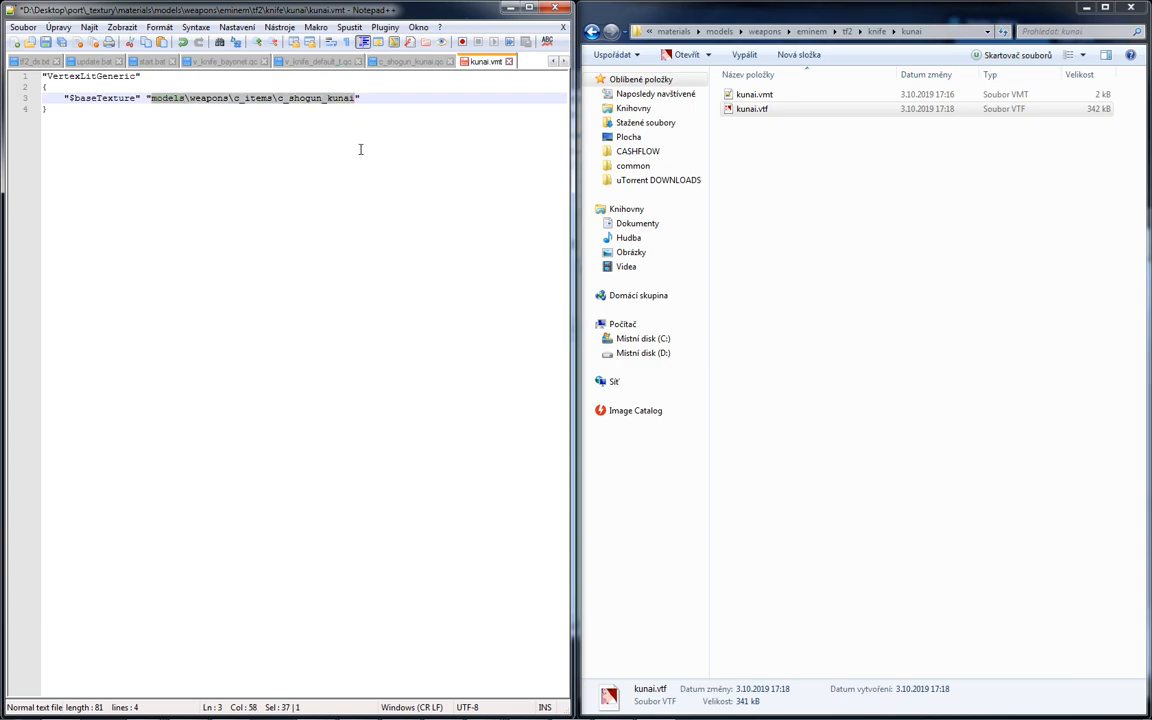
key("ctrl+v")
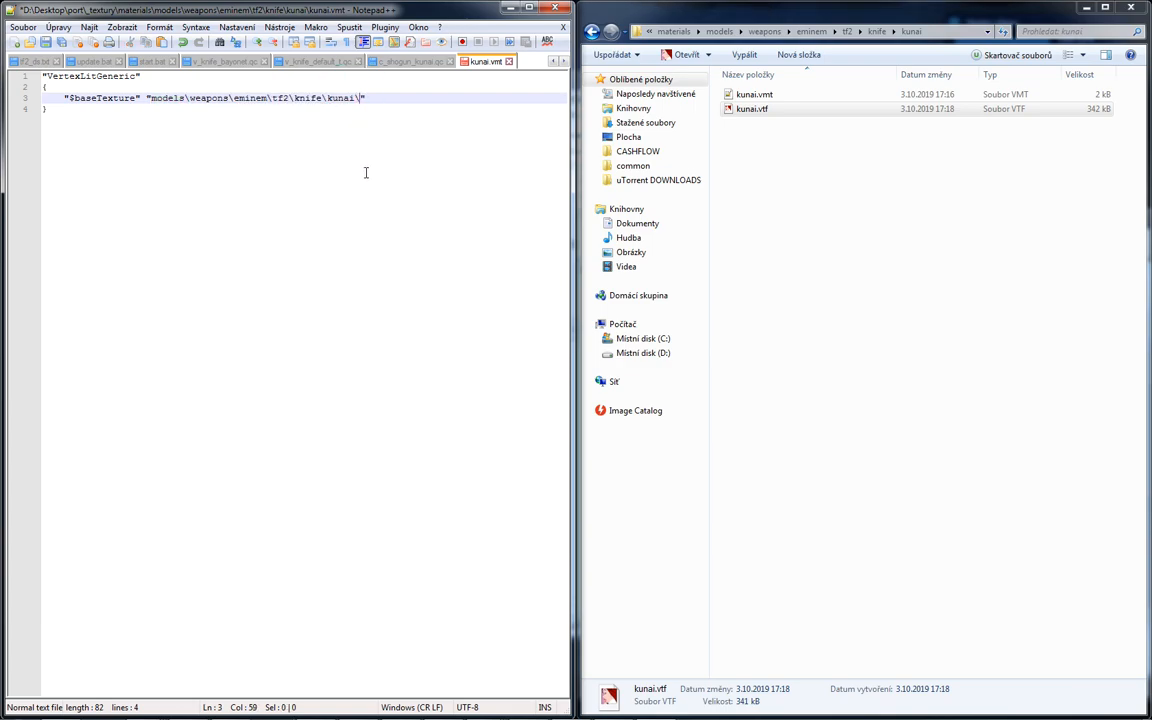
Append the texture file name \kunai.vtf to the $baseTexture path in kunai.vmt
left_click(751, 108)
left_click(751, 108)
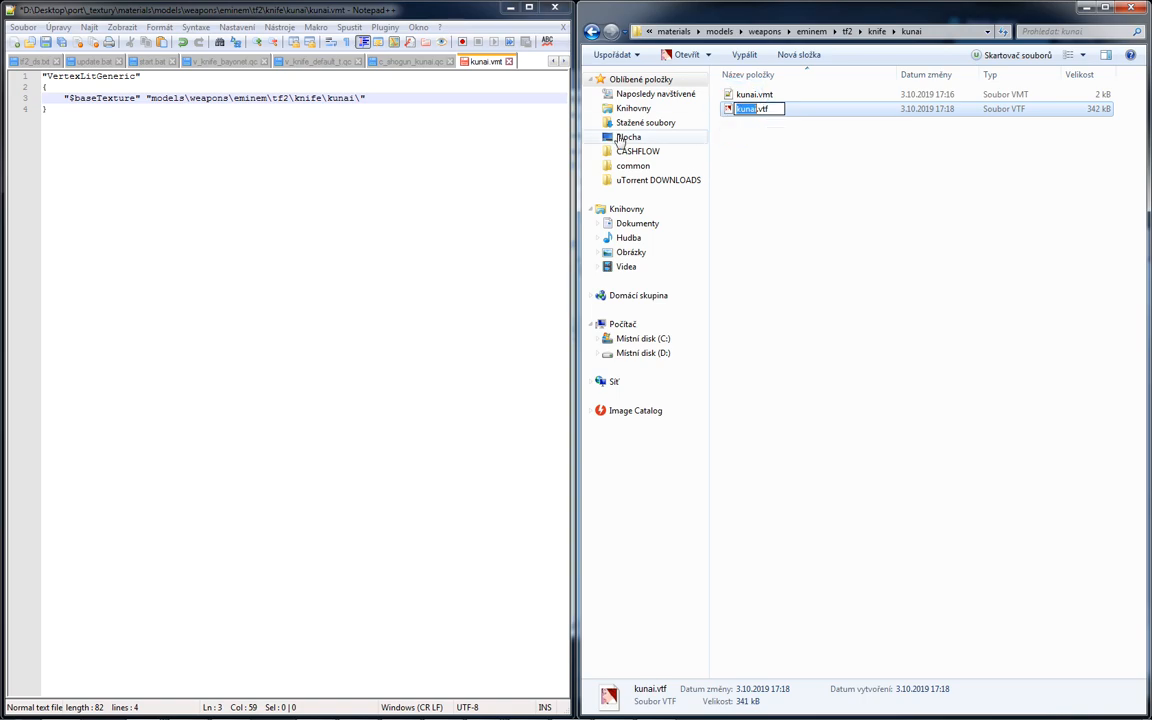
left_click(358, 98)
type("\\kunai.vtf")
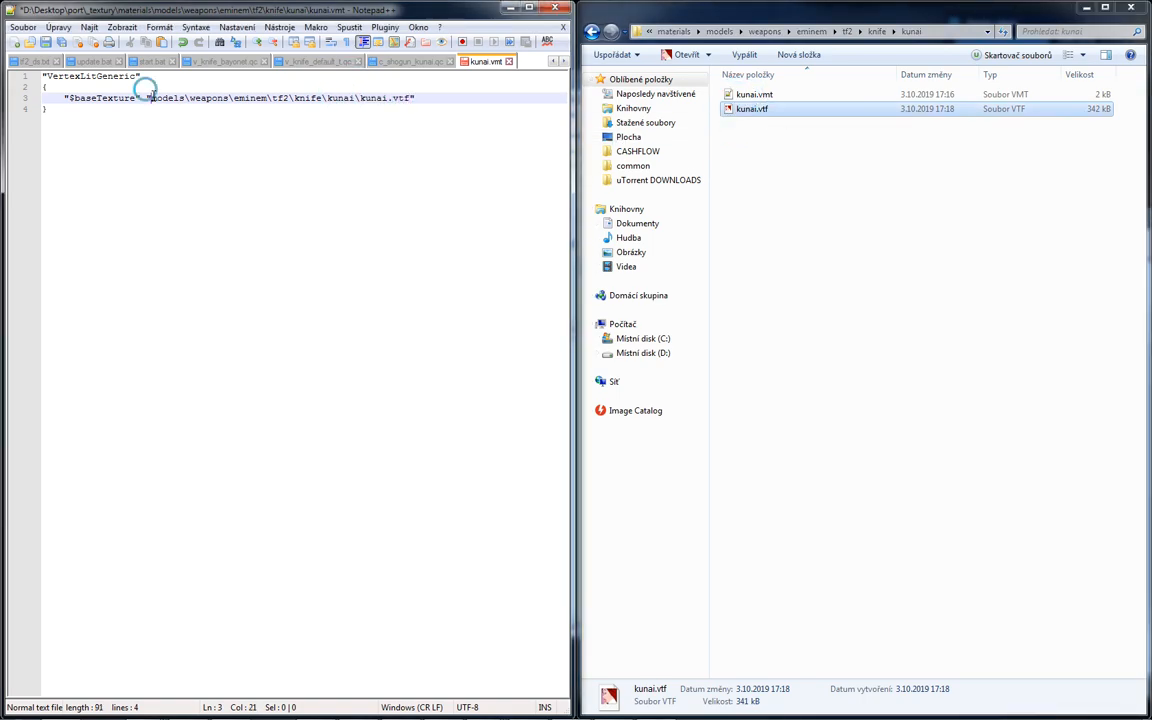
left_click(149, 98)
type("materials\\")
left_click_drag(206, 99, 151, 98)
key("BackSpace")
Remove the .vtf extension from the end of the $baseTexture path in kunai.vmt
left_click_drag(388, 99, 408, 98)
key("BackSpace")
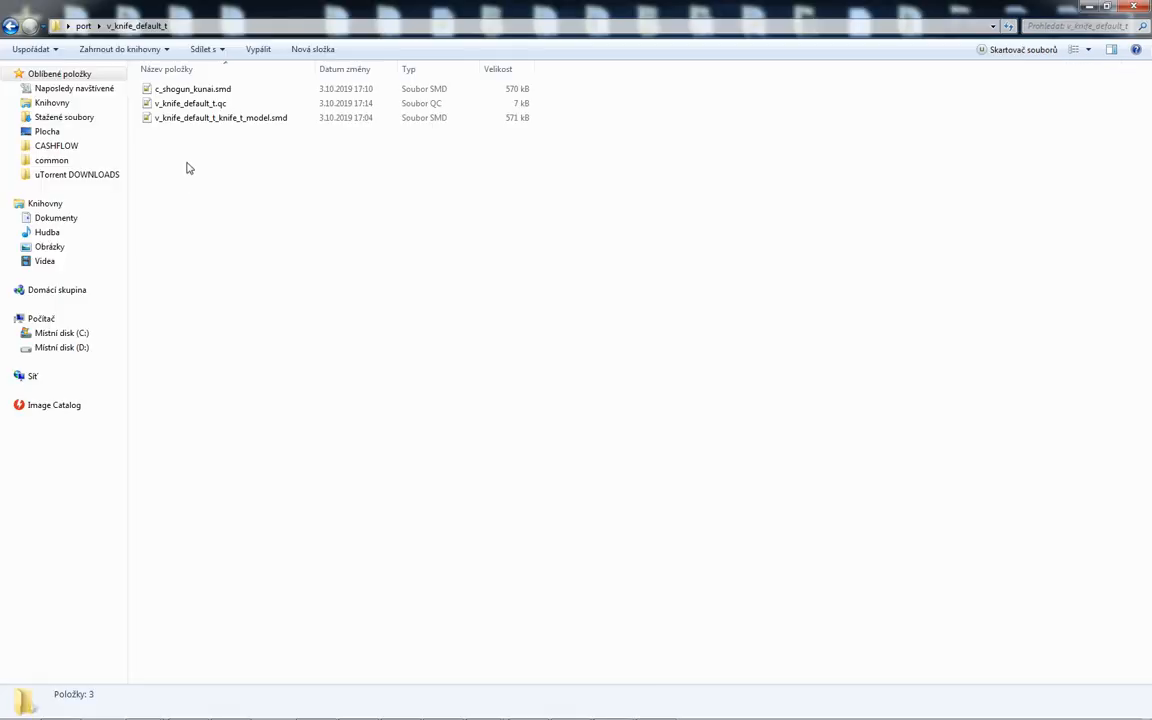
Open c_shogun_kunai.smd from the v_knife_default_t folder and select the c_shogun_kunai material name in its triangles section
double_click(201, 89)
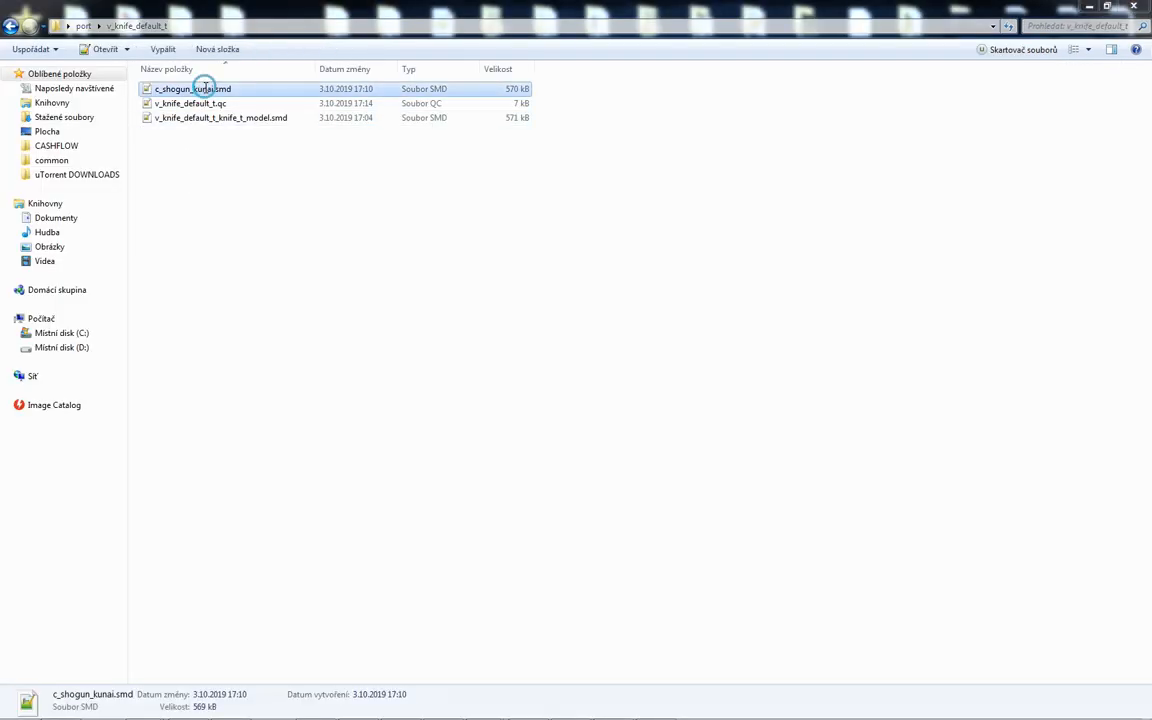
left_click(652, 312)
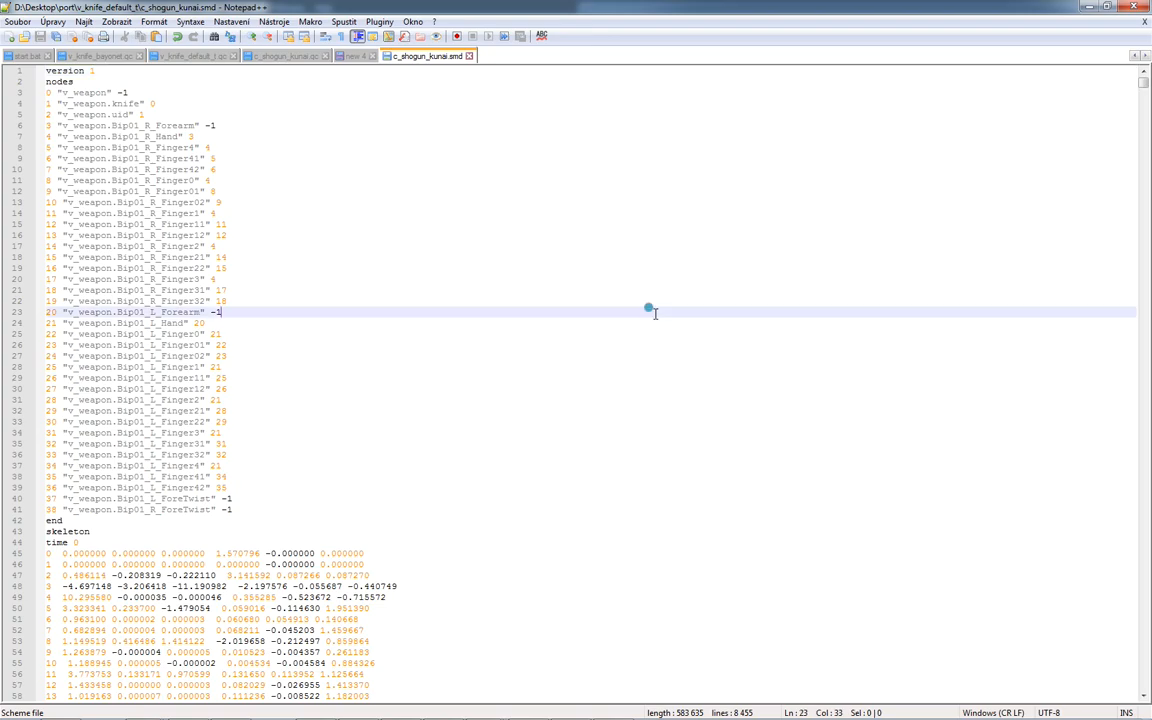
scroll(655, 313, "down", 20)
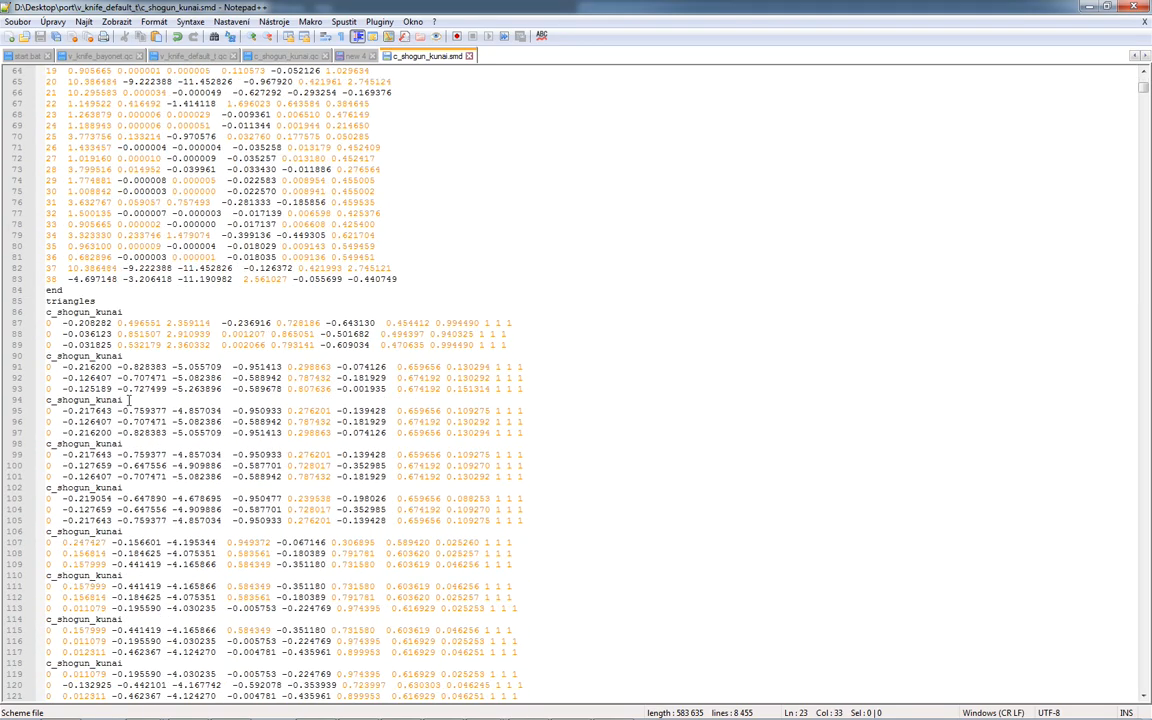
double_click(110, 356)
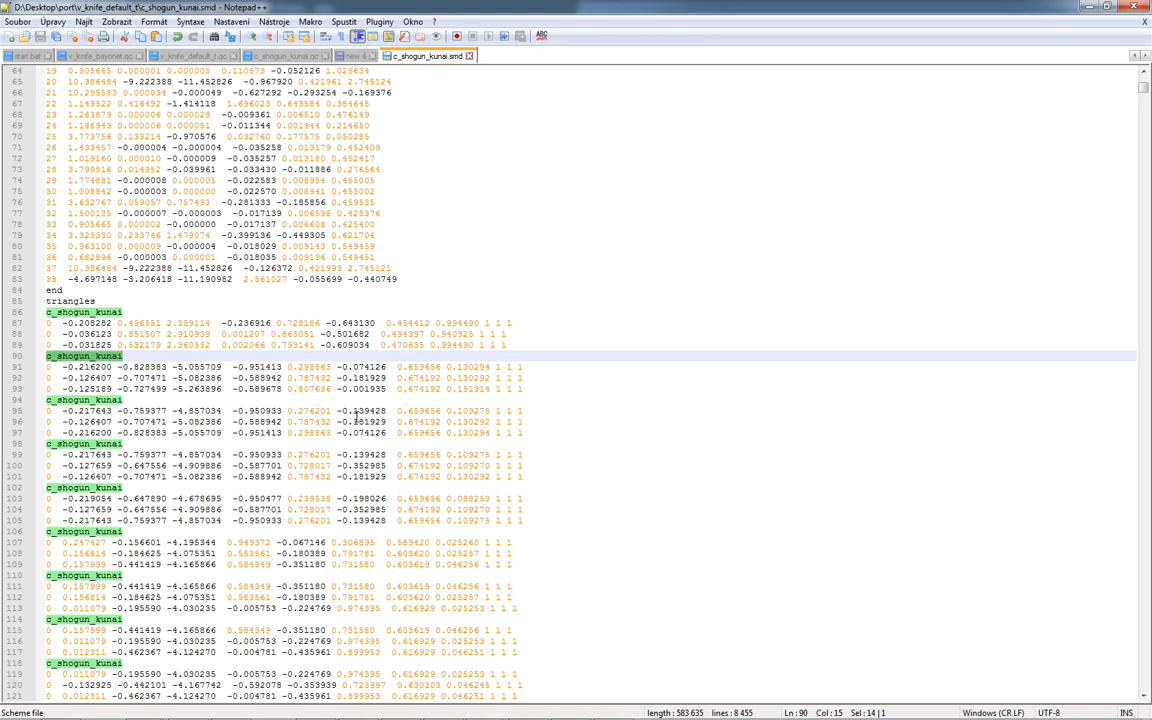
Replace every occurrence of c_shogun_kunai with kunai in the SMD file and close the replace dialog
key("ctrl+f")
left_click(136, 278)
left_click_drag(180, 260, 446, 228)
double_click(484, 285)
left_click_drag(485, 285, 403, 285)
key("BackSpace")
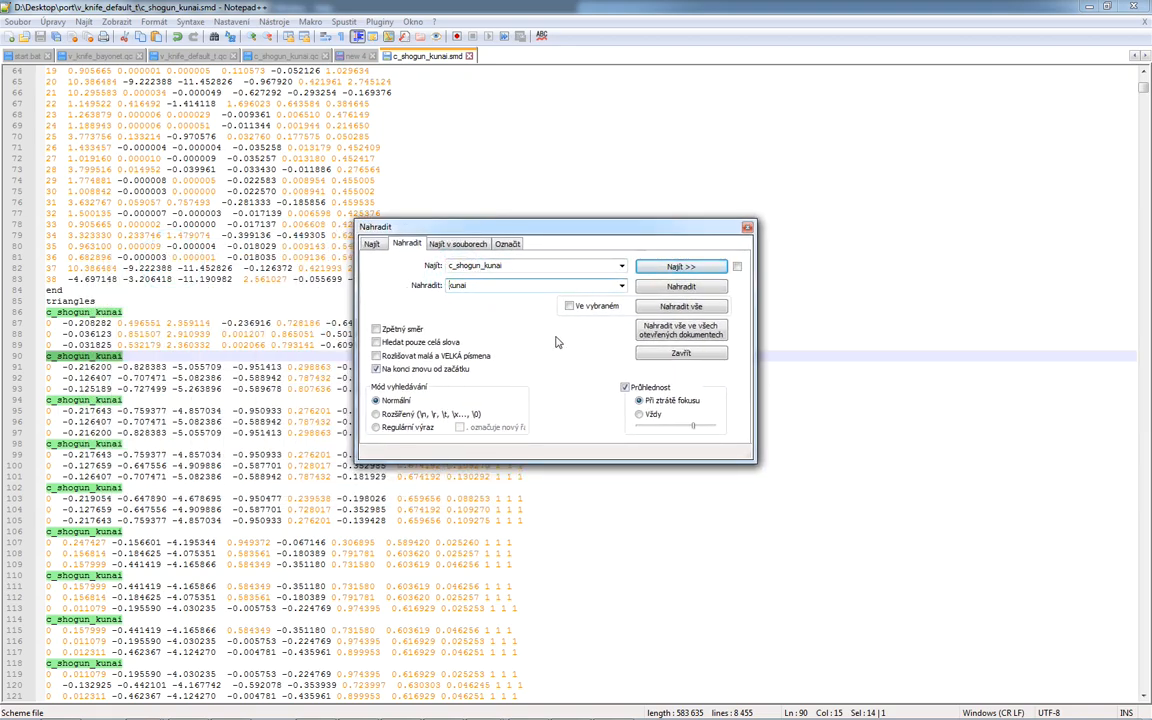
left_click(652, 309)
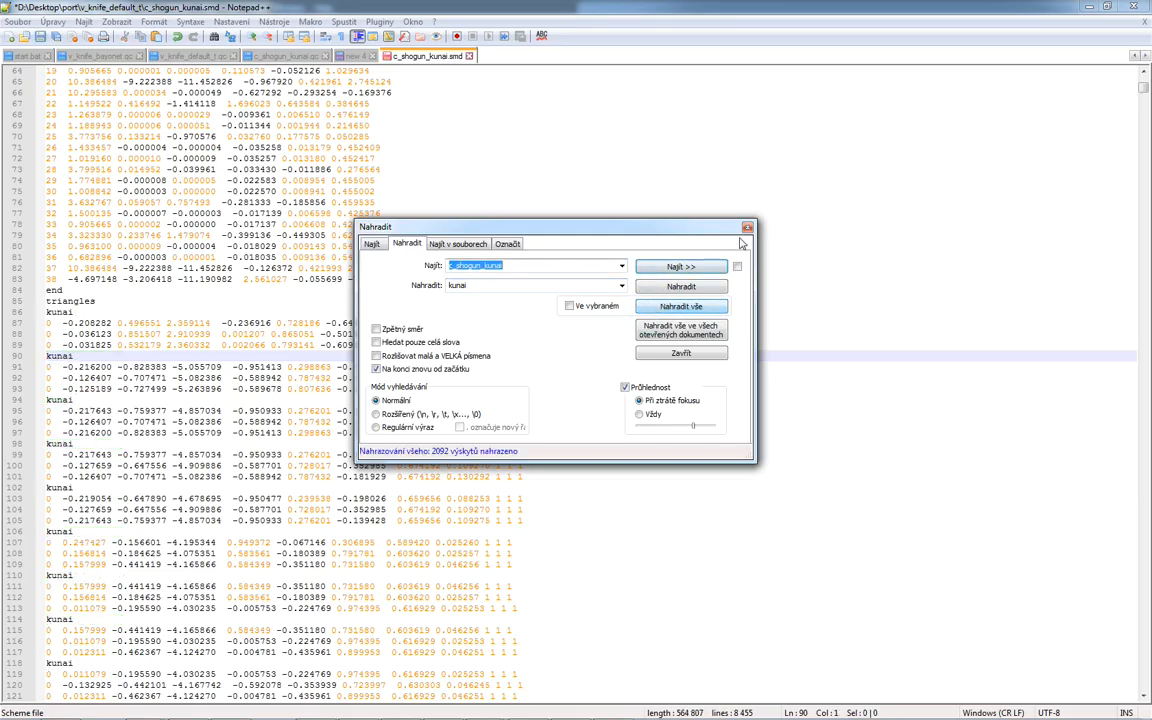
left_click(747, 227)
Copy the materials folder from _textury into the Counter-Strike Global Offensive csgo folder, merging it with the existing one
key("alt+Tab")
left_click(206, 159)
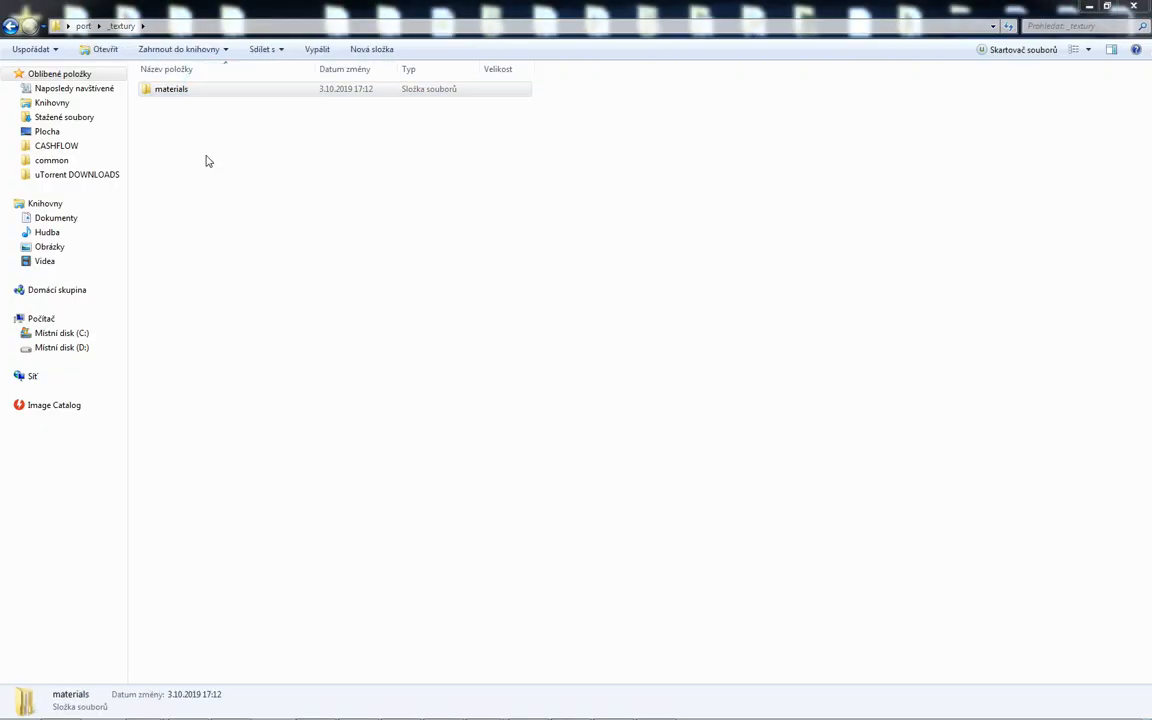
left_click(52, 160)
double_click(215, 148)
double_click(185, 103)
key("ctrl+v")
left_click(622, 504)
In Crowbar, load v_knife_default_t.qc, set the output to the game's "models" folder, and compile the model
key("alt+Tab")
left_click_drag(211, 103, 913, 213)
left_click(670, 135)
left_click(658, 147)
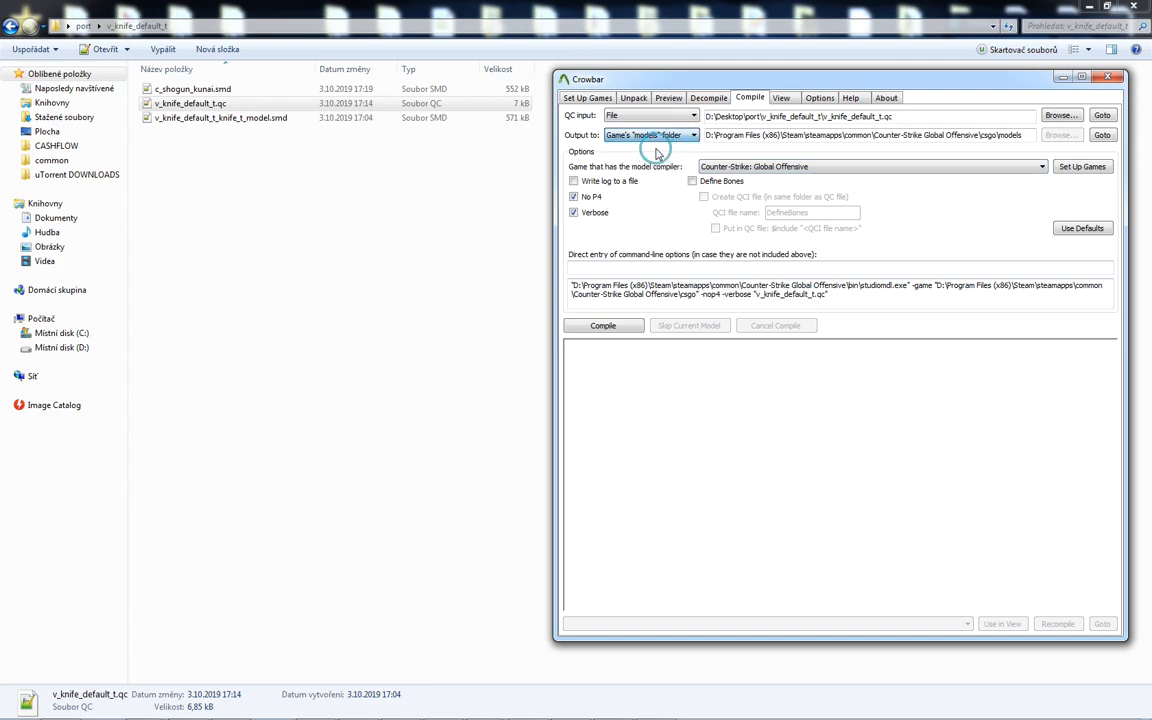
left_click(607, 325)
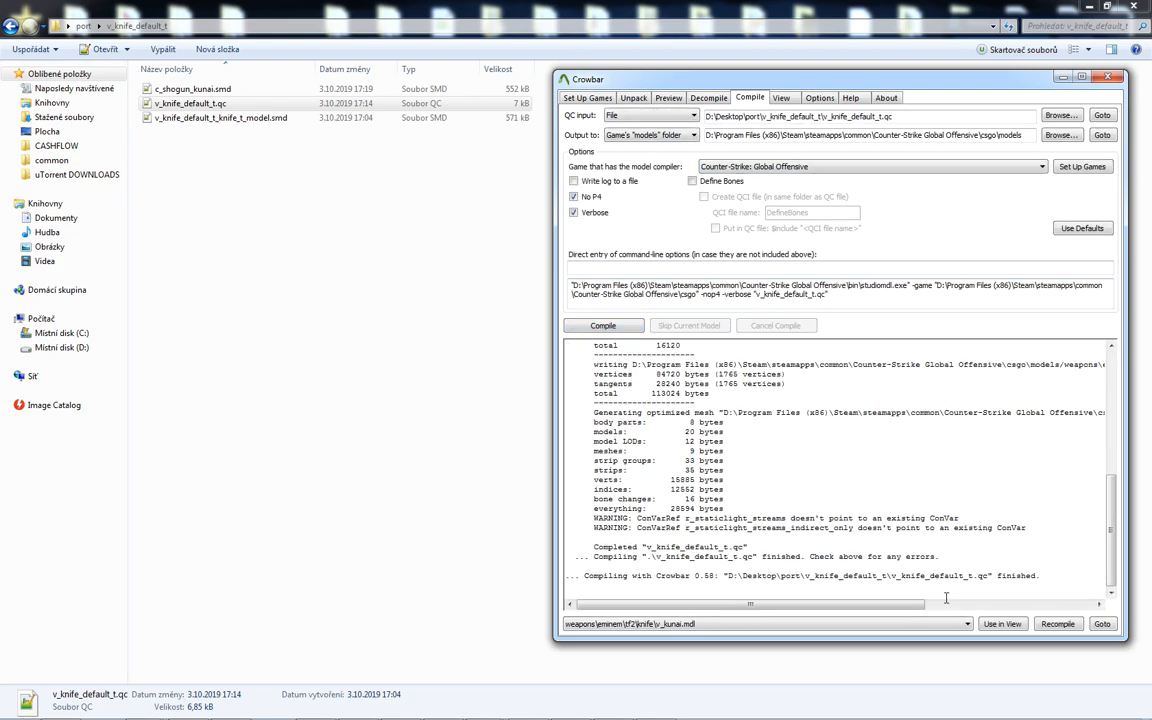
Open the compiled v_kunai.mdl in the CS:GO model viewer and maximize the viewer window
left_click(1002, 623)
left_click(576, 547)
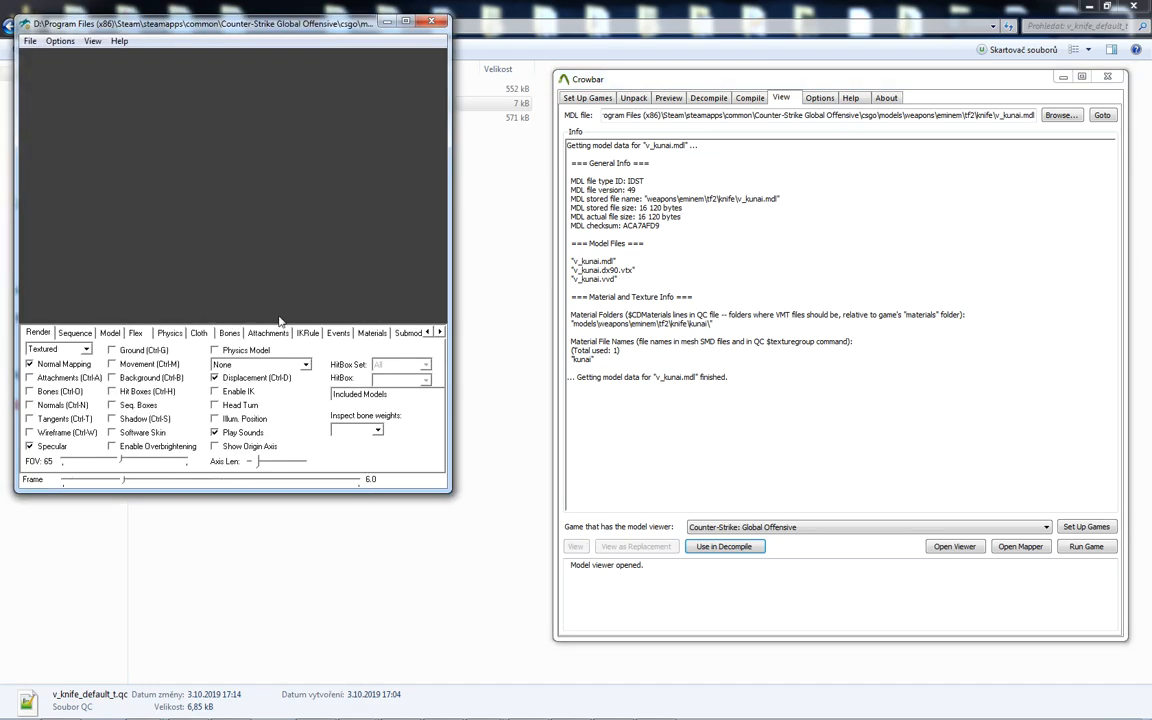
double_click(311, 22)
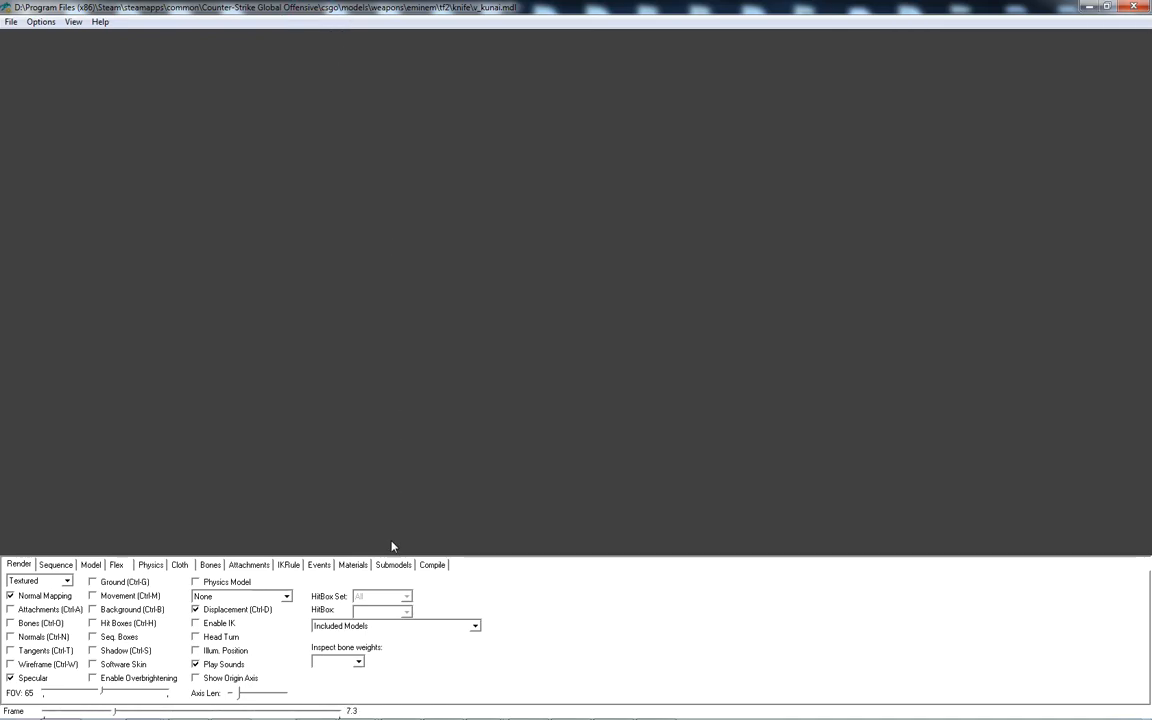
Add t_arms.mdl from the game's models\weapons folder as a submodel to preview the kunai with arms
left_click(392, 566)
left_click(38, 640)
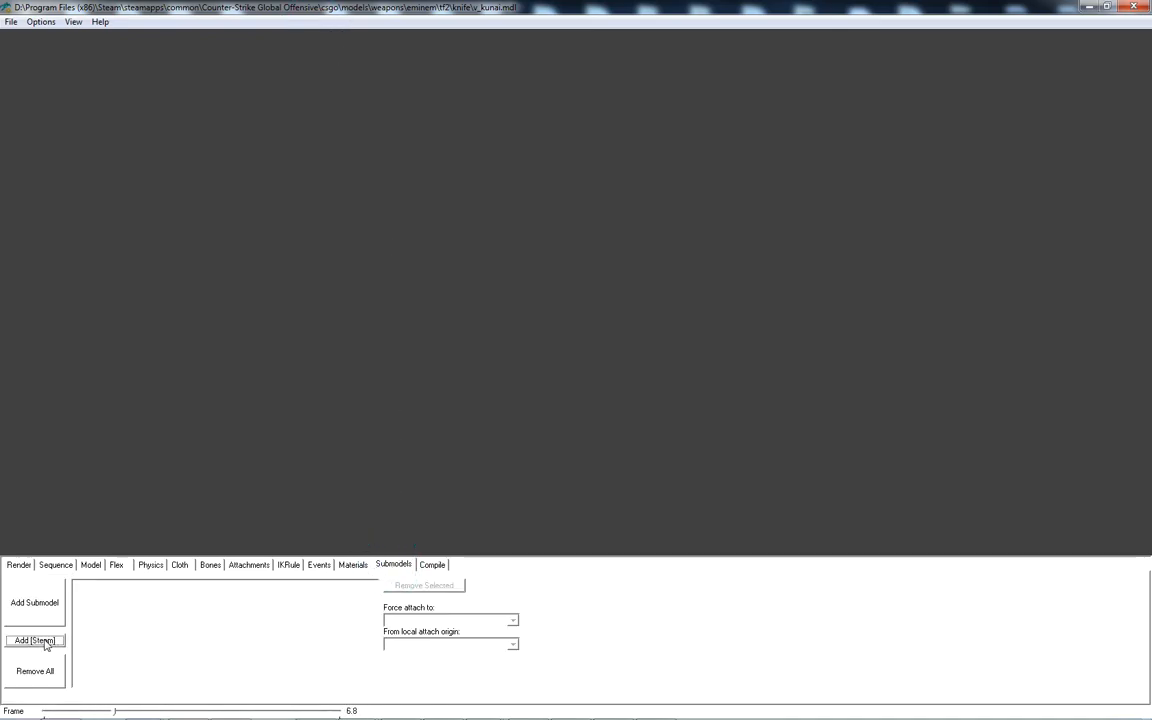
left_click(411, 249)
scroll(411, 249, "down", 10)
left_click(651, 491)
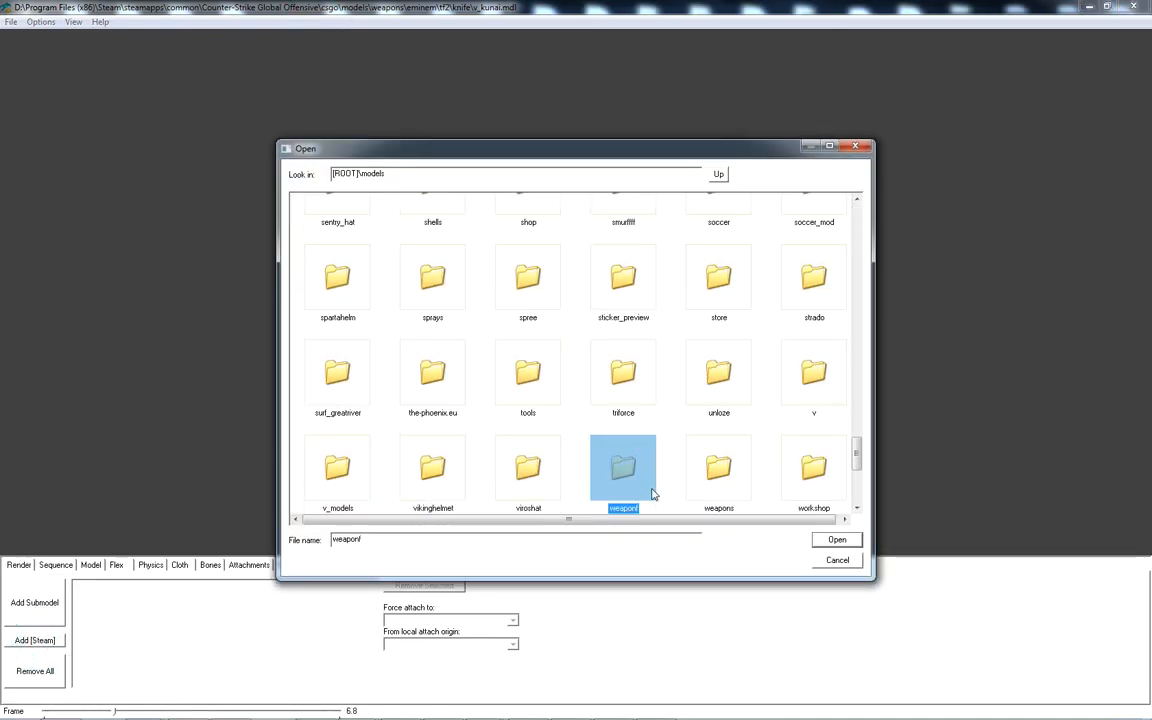
double_click(651, 491)
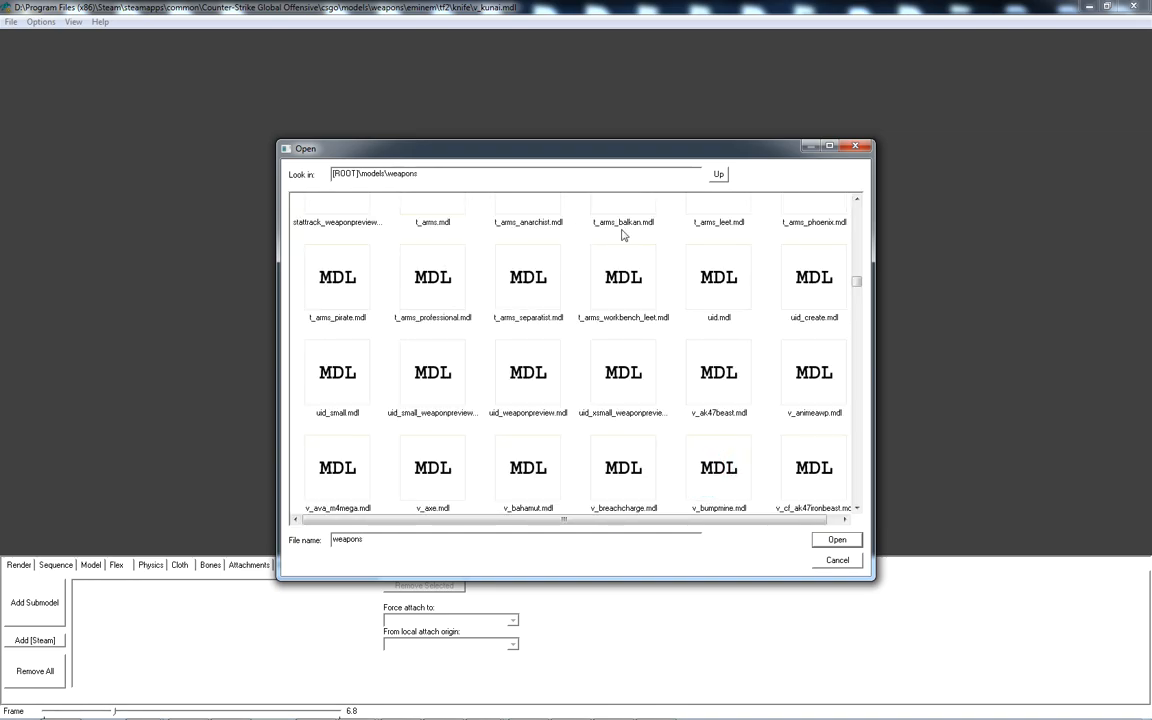
left_click(440, 219)
scroll(456, 271, "up", 3)
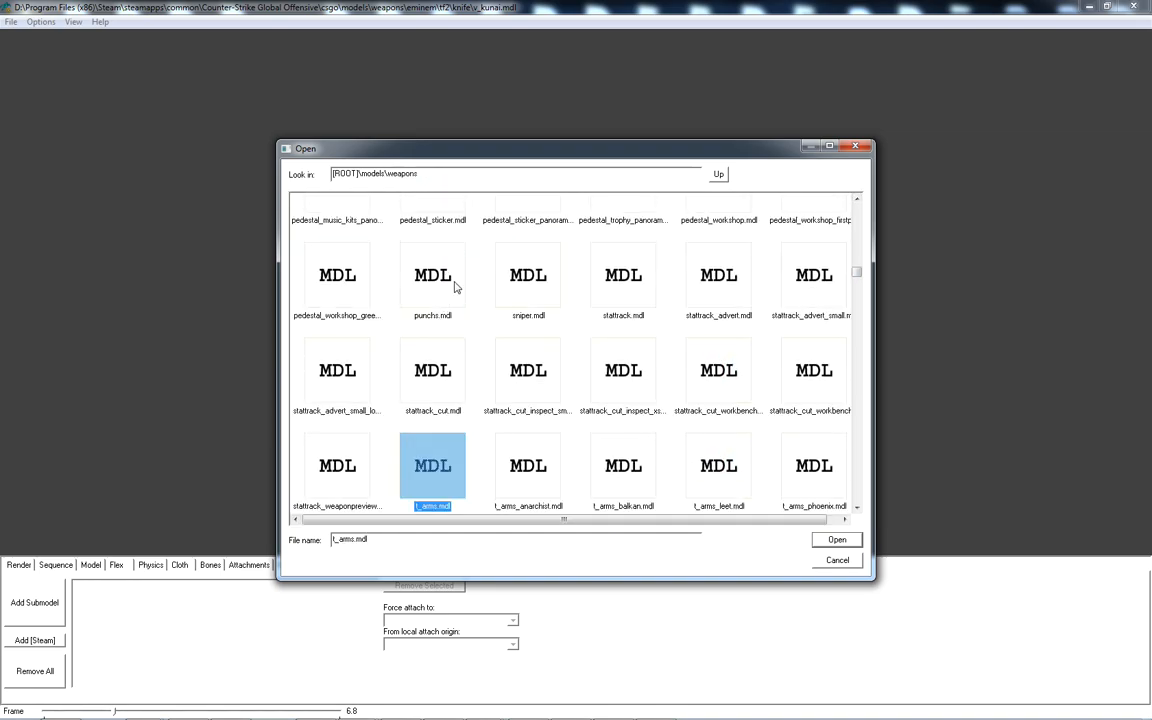
double_click(434, 475)
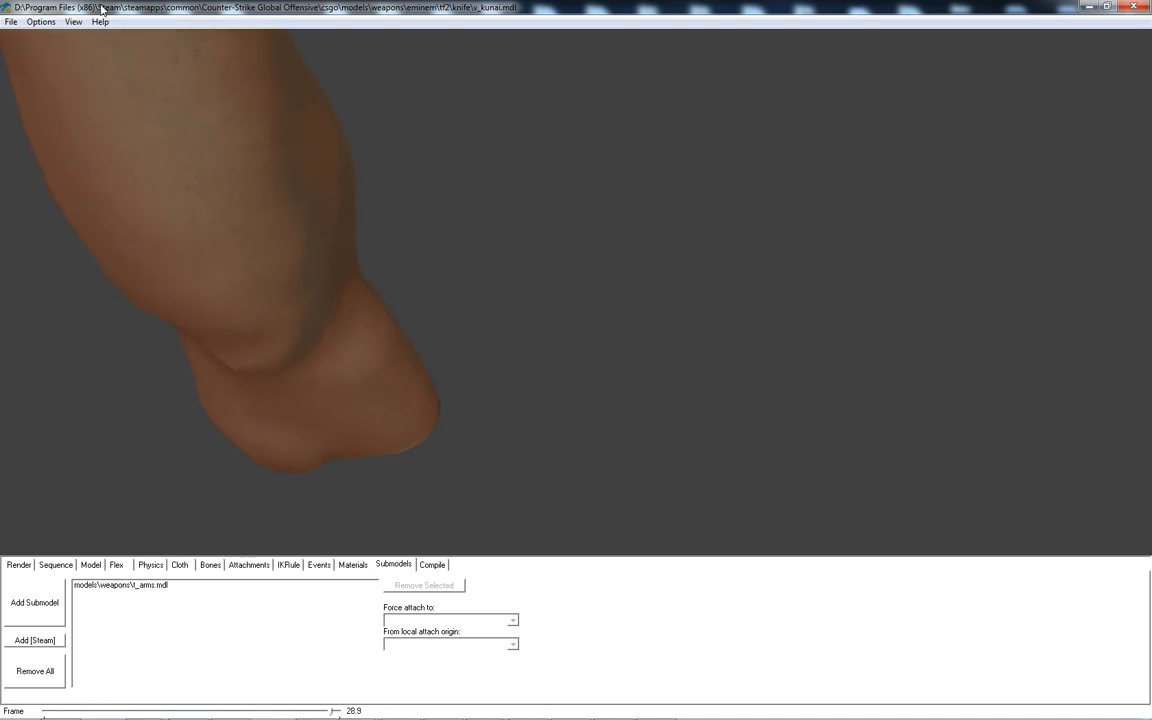
left_click(44, 24)
left_click(70, 148)
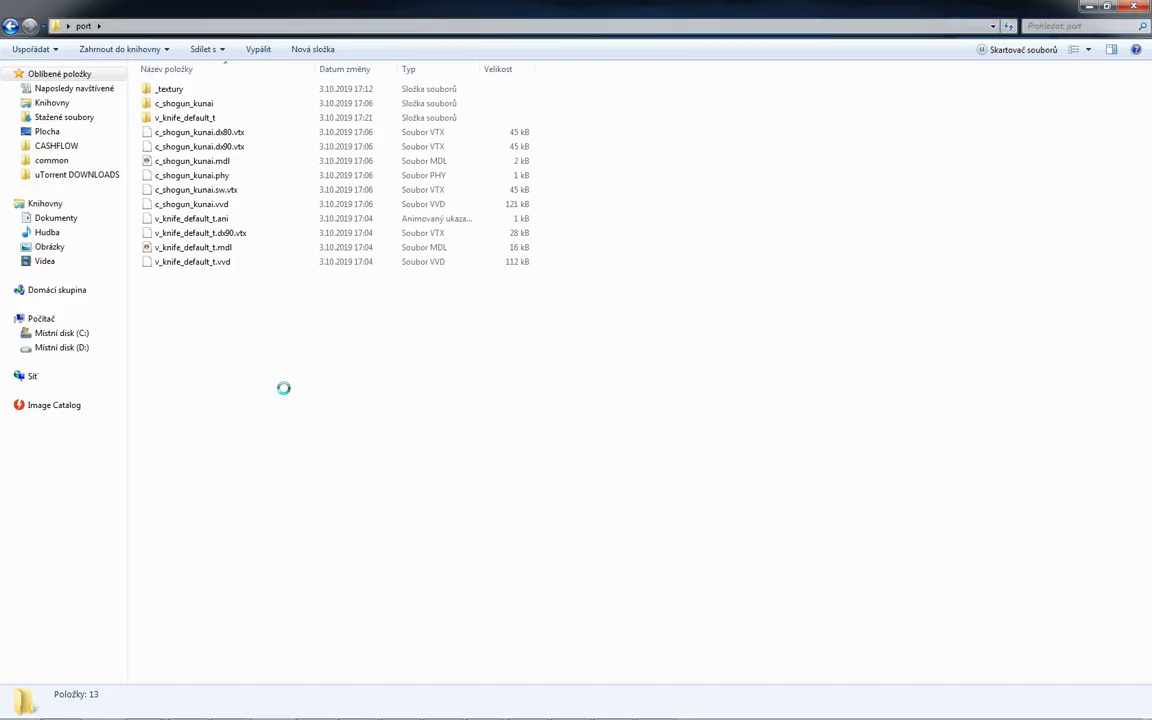
Create a folder named _hotovo inside port and copy the materials folder from _textury into it
type("_hotovo")
key("Return")
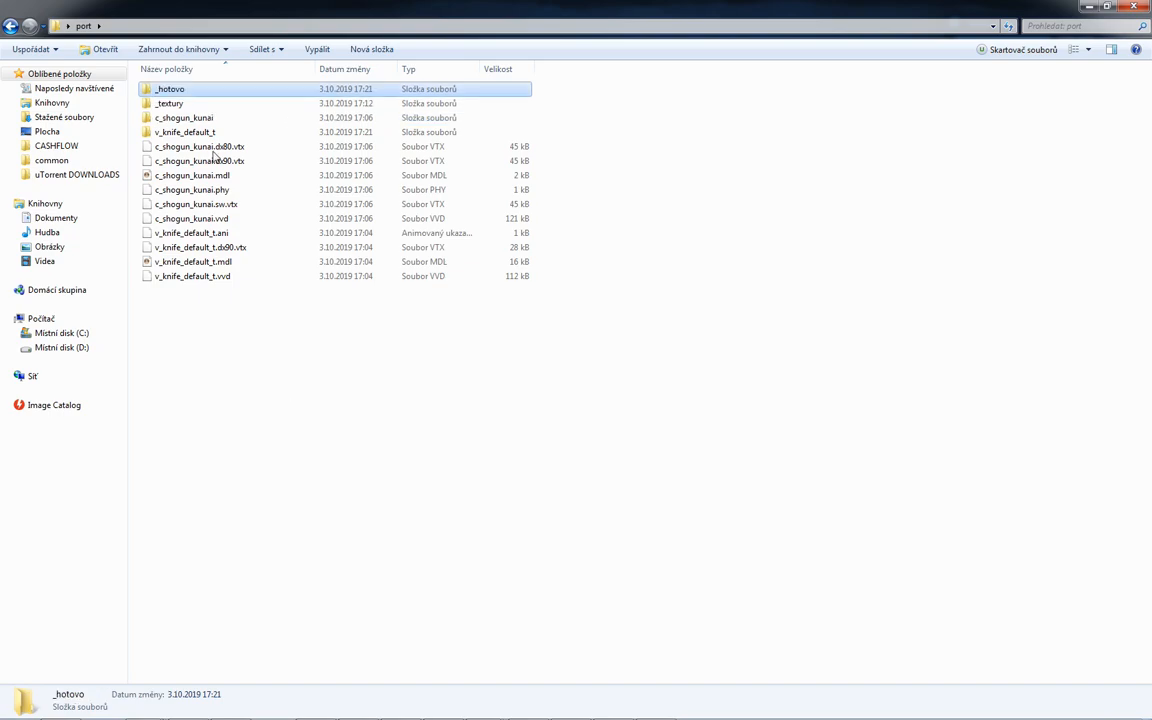
double_click(170, 104)
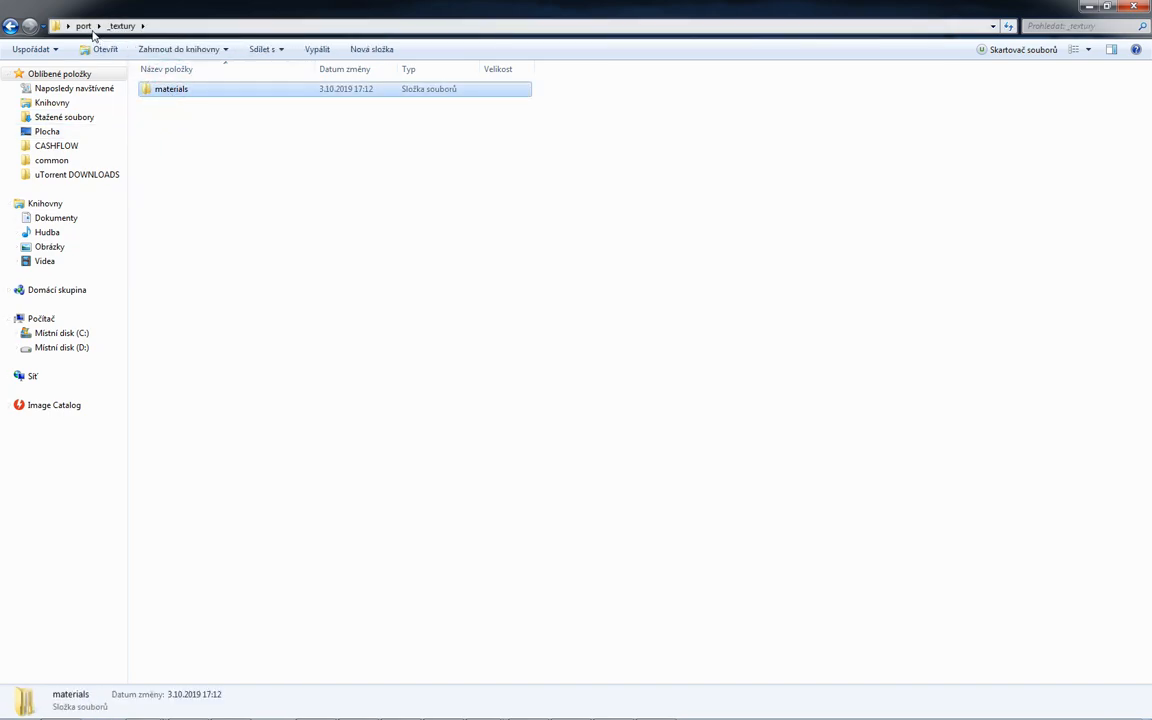
left_click(84, 26)
double_click(185, 103)
key("ctrl+v")
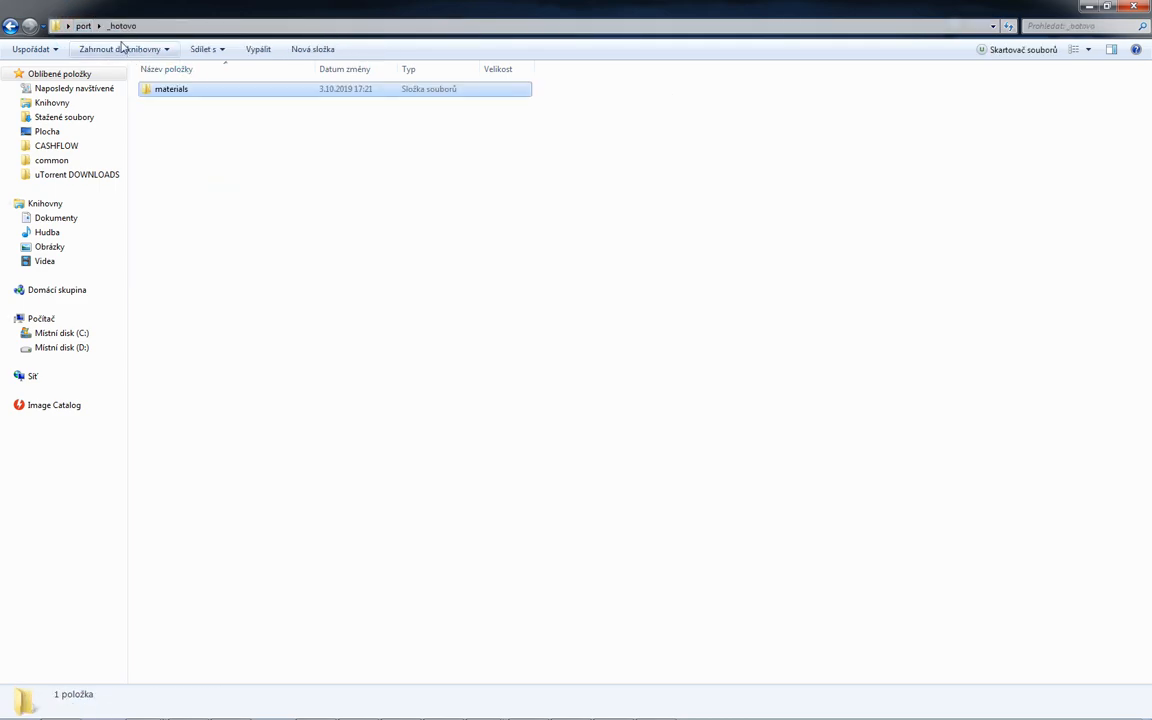
In Crowbar, load v_knife_default_t.qc, set the output to a subfolder of the QC input named "compiled 0.58", and compile the model
left_click(84, 26)
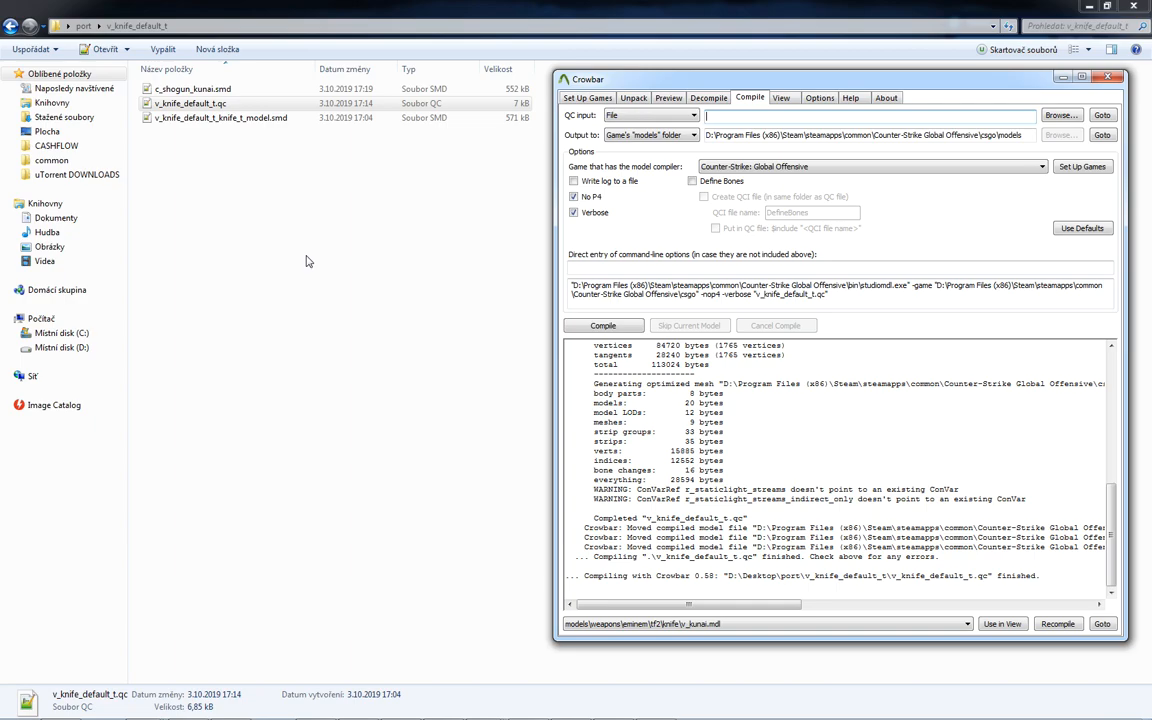
left_click_drag(190, 103, 728, 116)
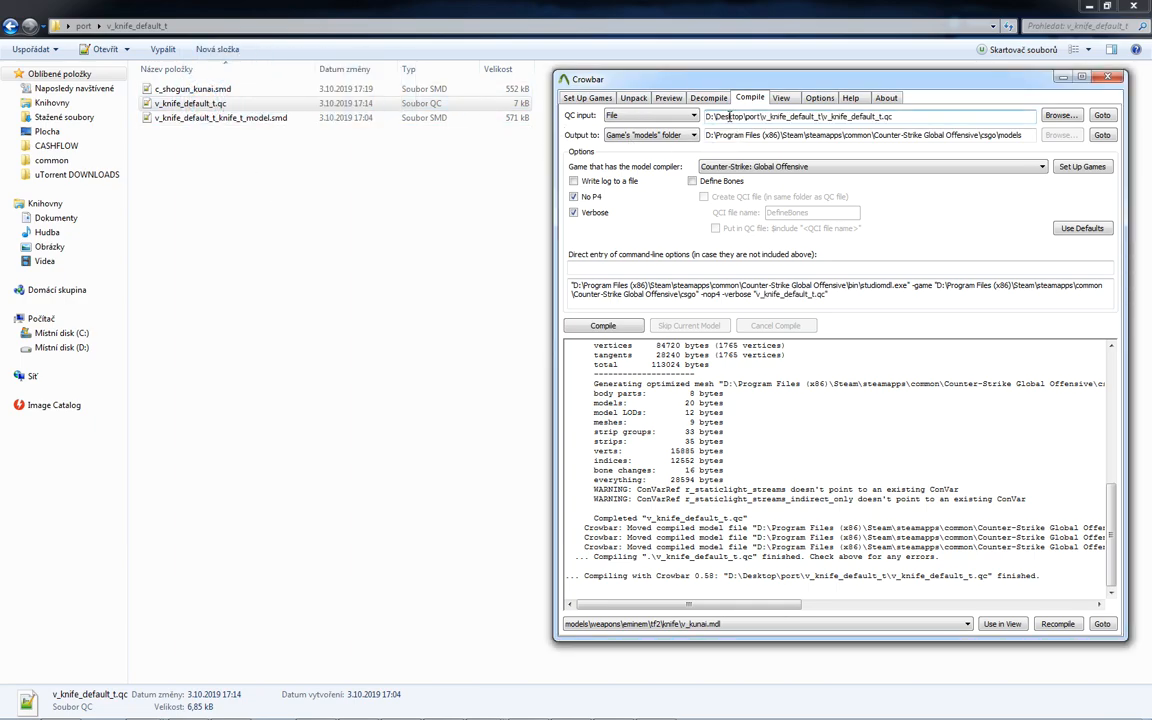
left_click(668, 134)
left_click(608, 160)
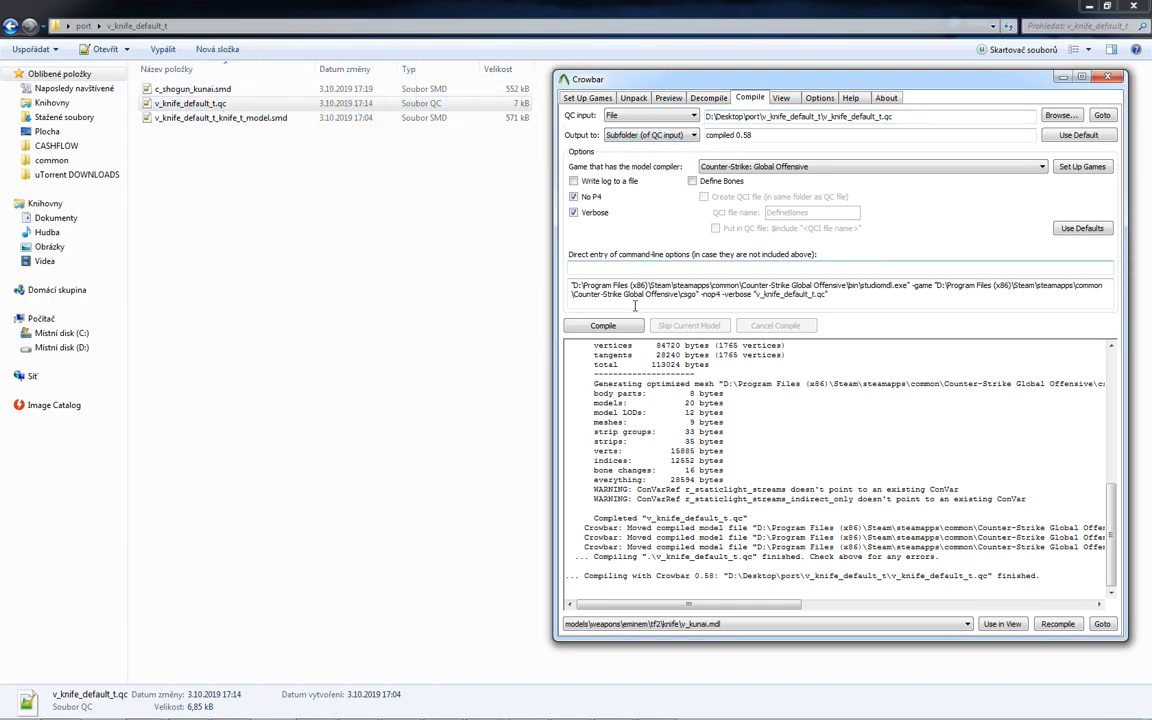
left_click(617, 327)
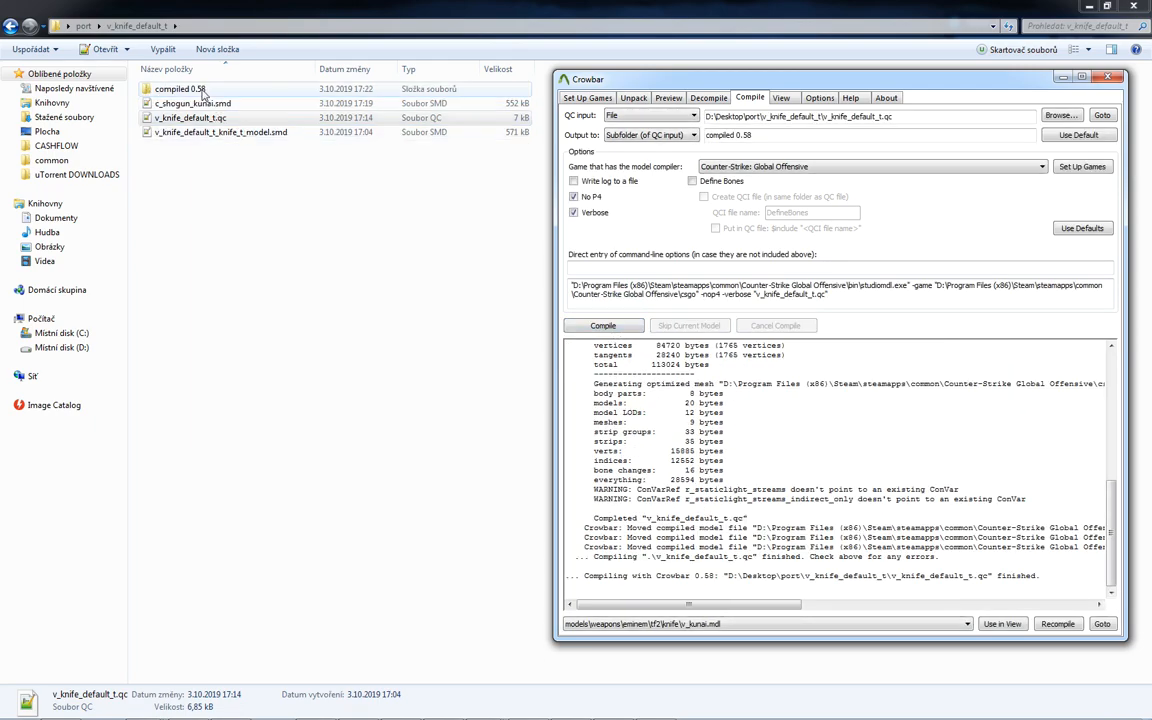
Copy the models folder from compiled 0.58 in v_knife_default_t into the _hotovo folder
left_click(190, 89)
double_click(195, 89)
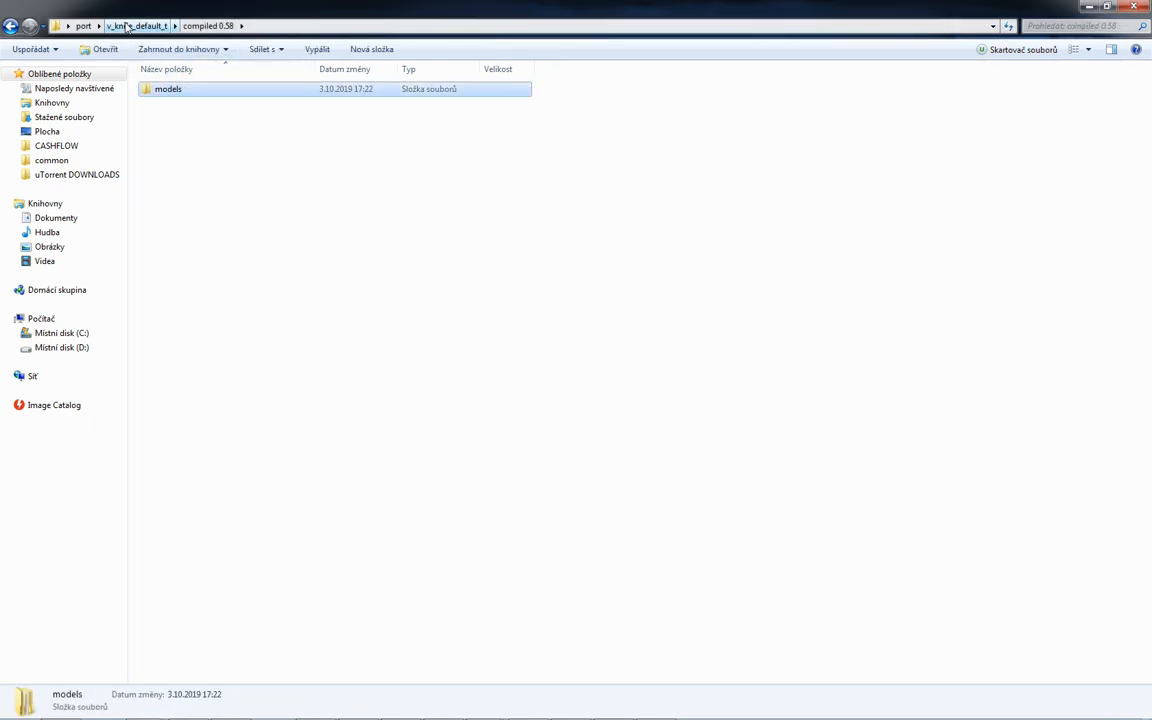
left_click(127, 26)
left_click(83, 26)
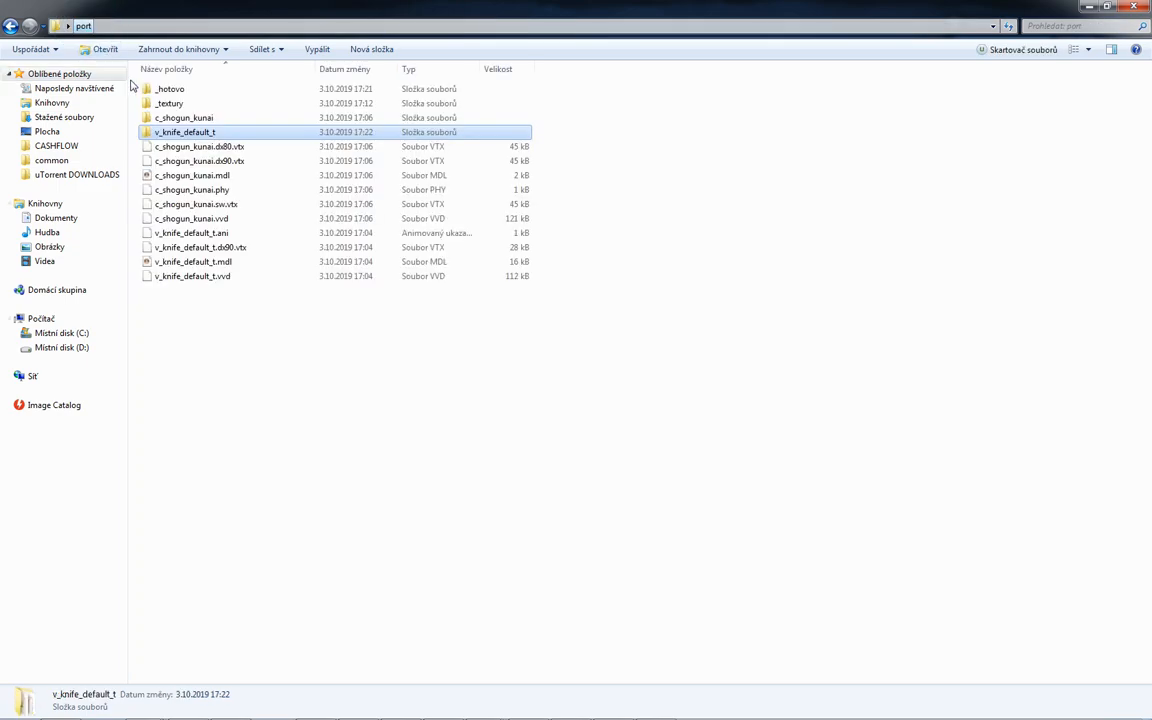
double_click(163, 94)
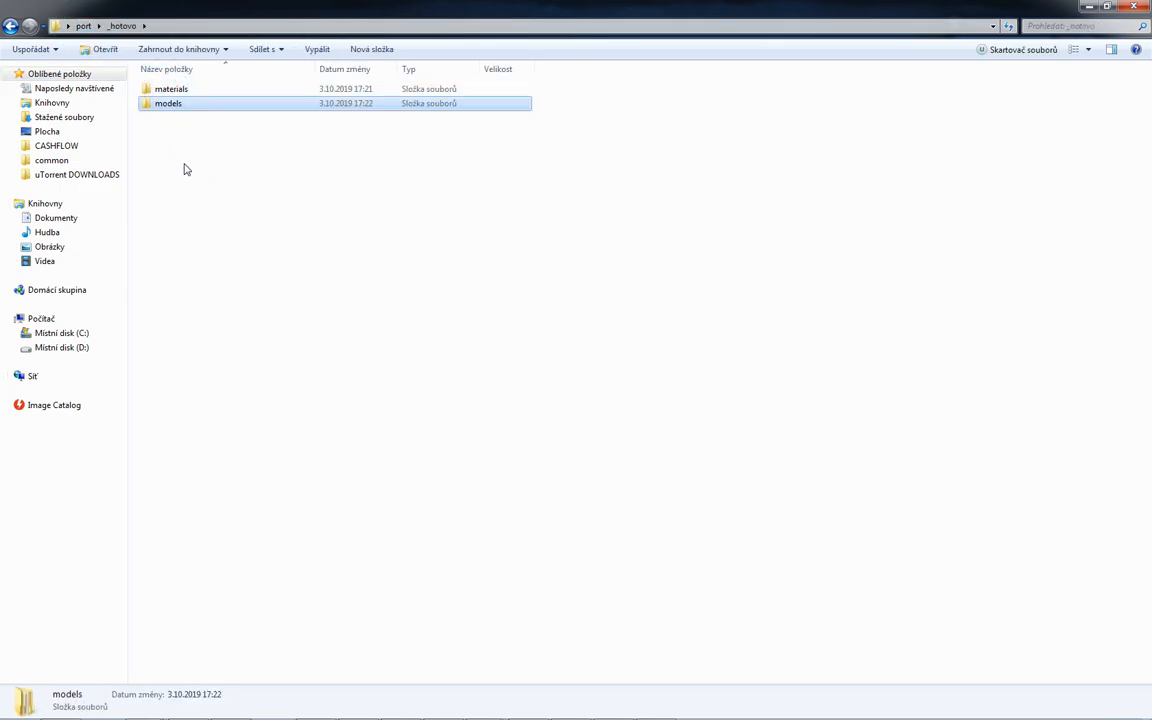
Check the materials and models folder trees in _hotovo down to the kunai texture files and the compiled v_kunai files
double_click(175, 91)
double_click(175, 92)
double_click(175, 92)
double_click(175, 92)
double_click(175, 92)
double_click(175, 93)
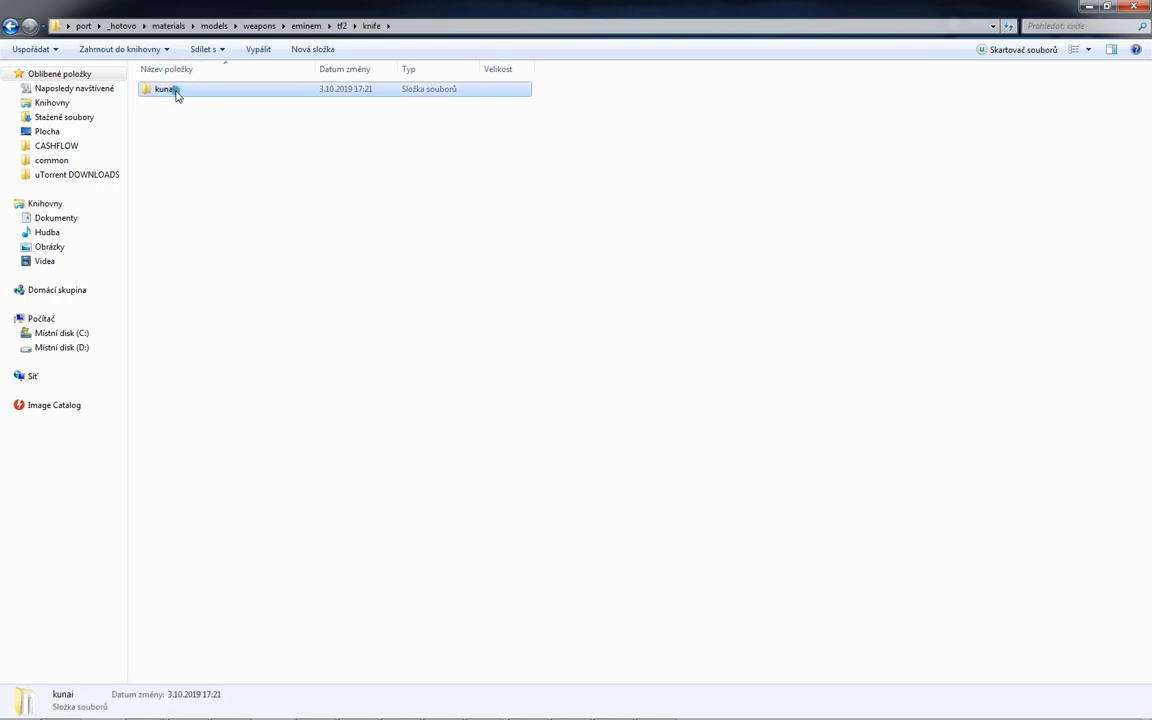
double_click(176, 95)
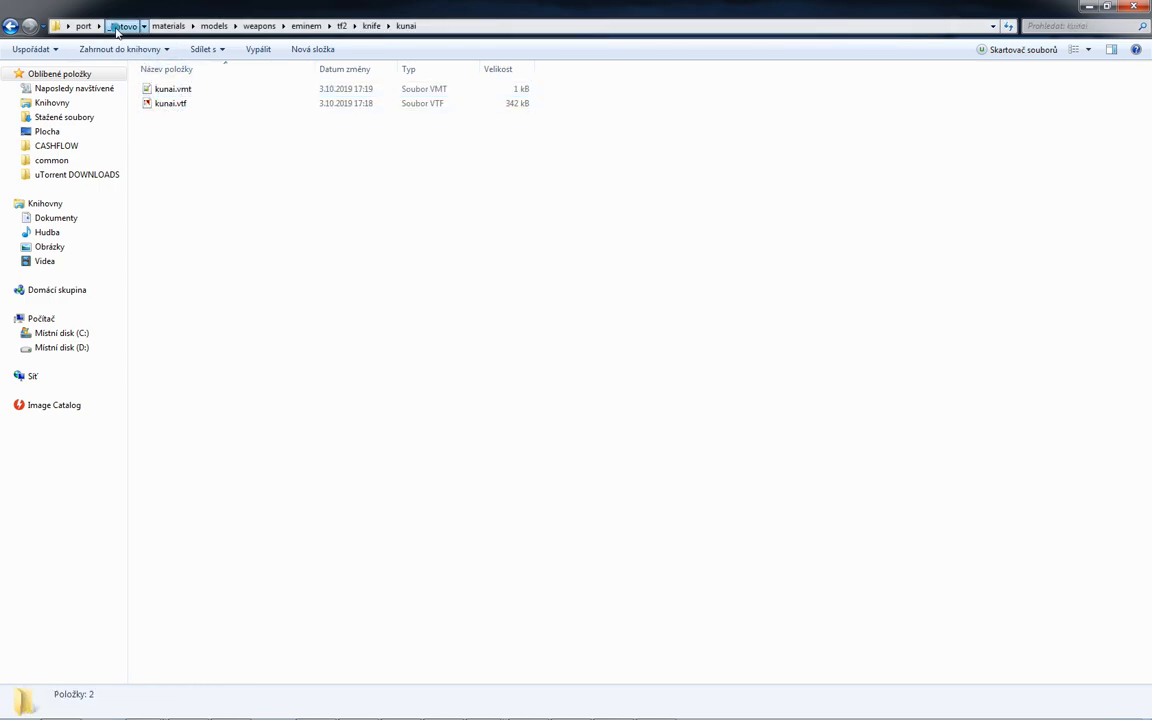
left_click(122, 26)
double_click(147, 104)
double_click(152, 89)
double_click(153, 91)
double_click(154, 92)
double_click(154, 92)
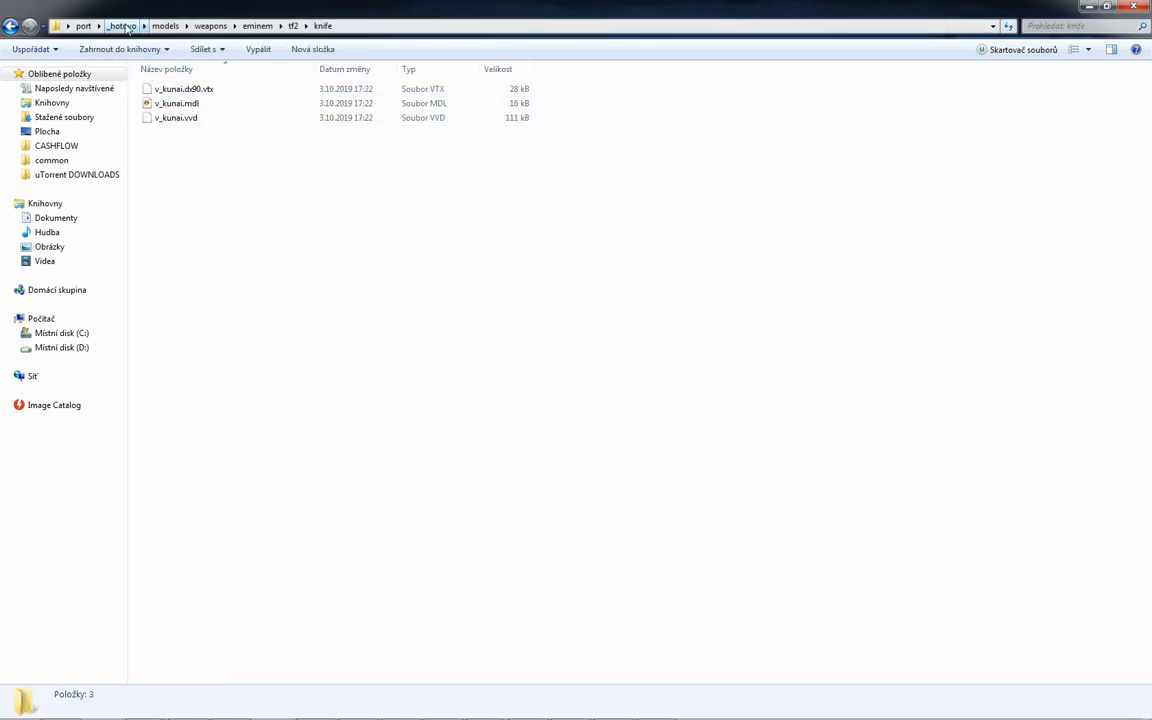
left_click(122, 26)
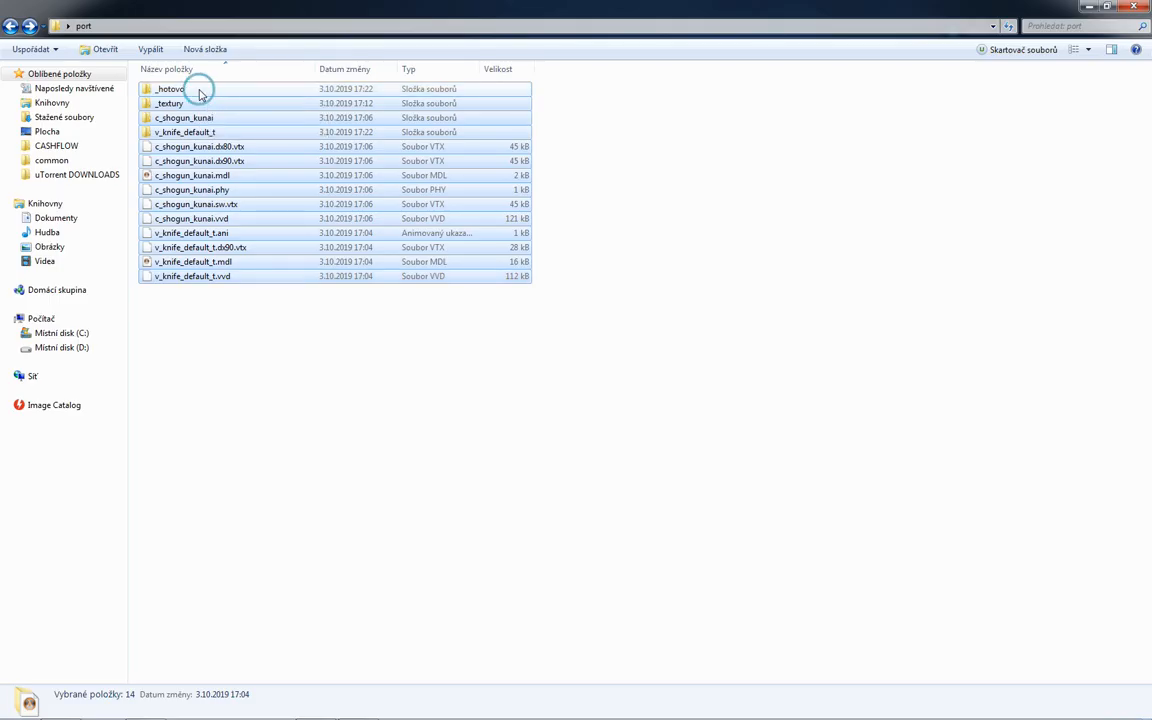
Delete everything in the port folder except the _hotovo and v_knife_default_t folders
left_click(198, 93, "ctrl")
left_click(214, 132, "ctrl")
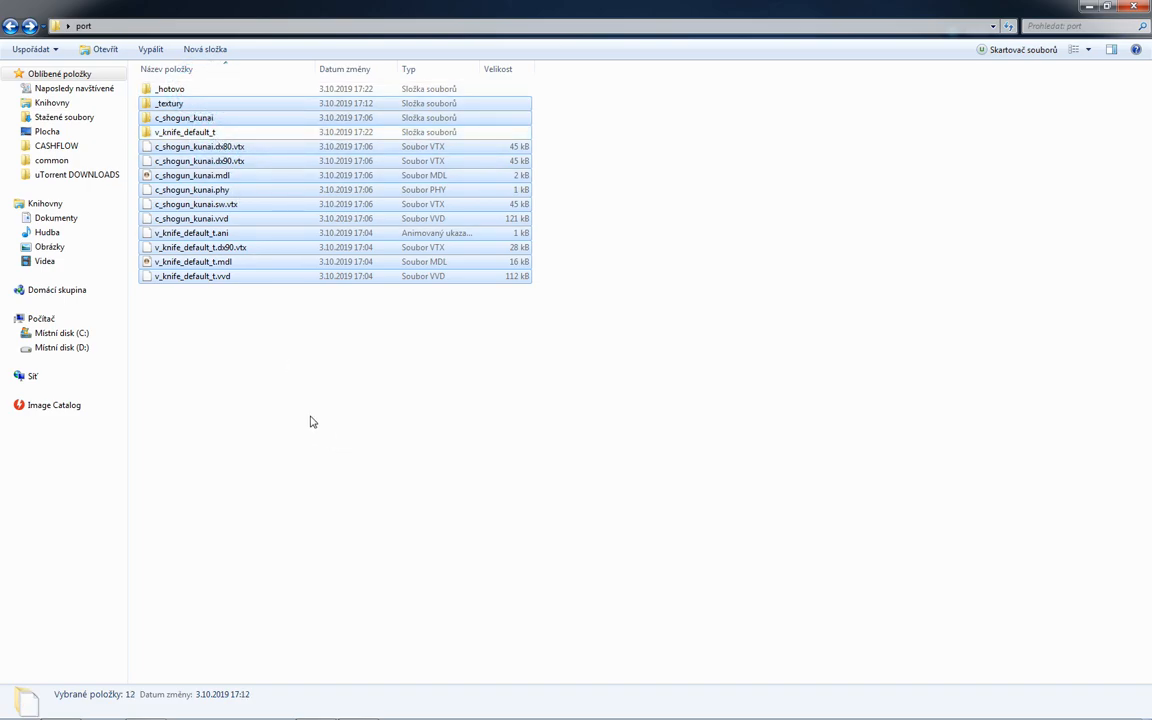
key("Delete")
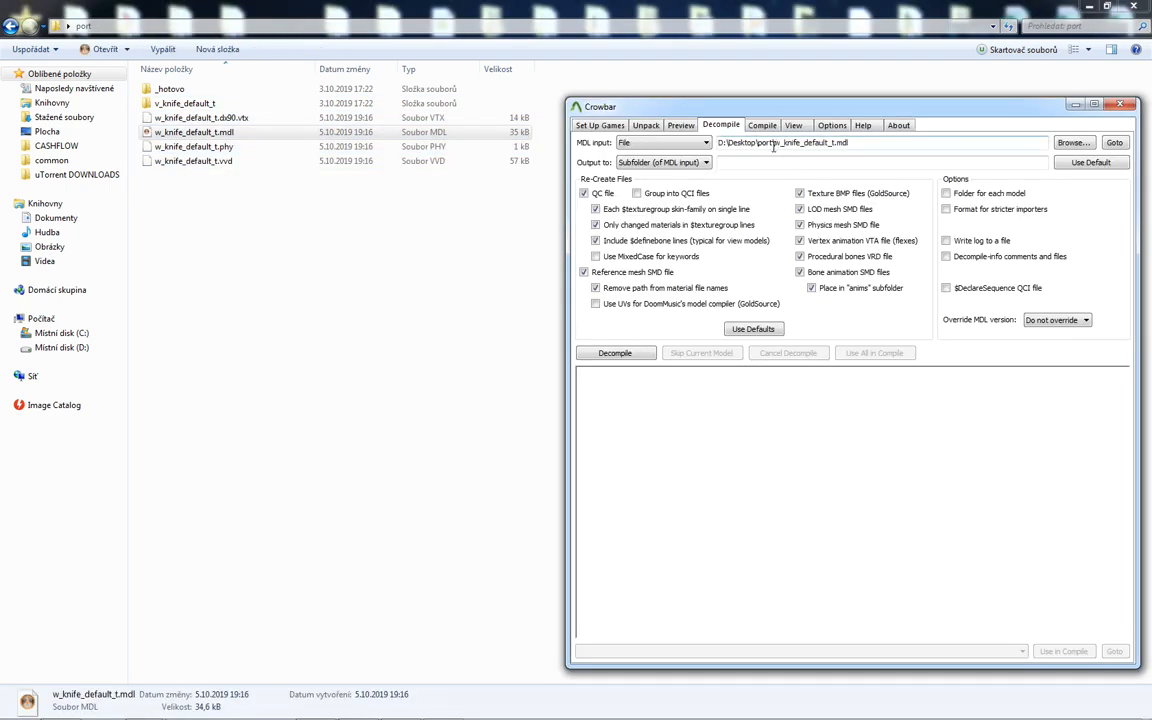
In Crowbar, decompile w_knife_default_t.mdl into the output folder D:\Desktop\port\w_knife_default_t
left_click(778, 162)
type("D:\\Desktop\\port\\w_knife_default_t.mdl")
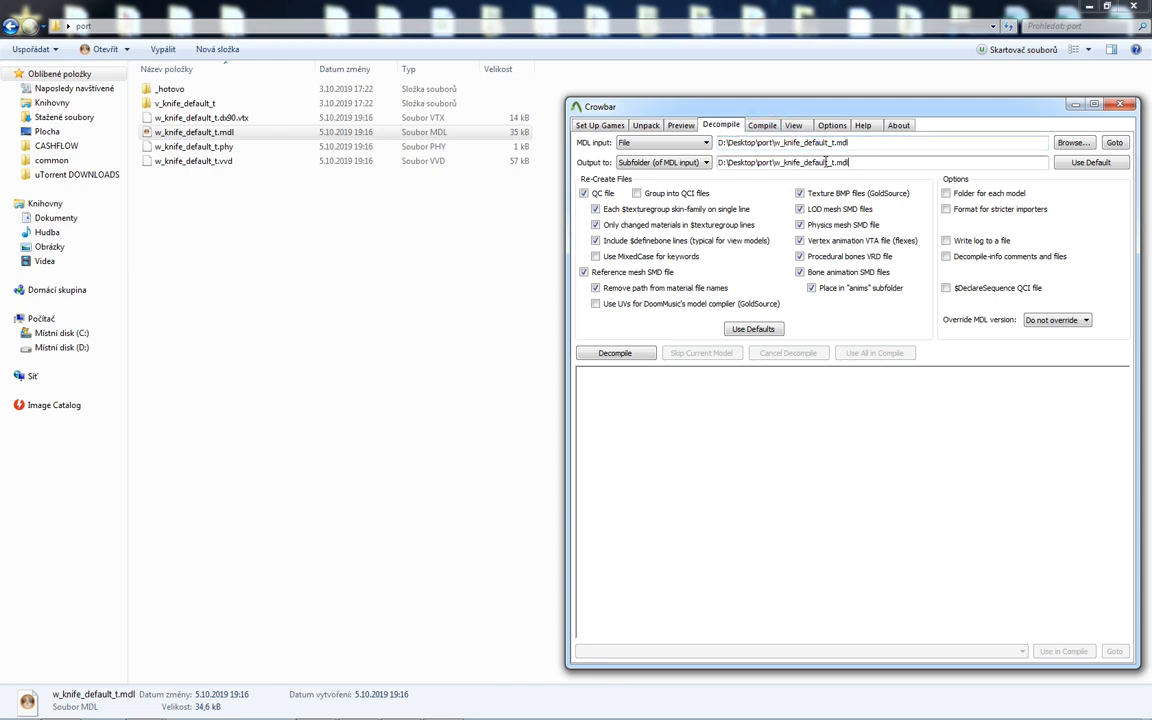
key("BackSpace")
key("BackSpace")
key("BackSpace")
left_click(615, 353)
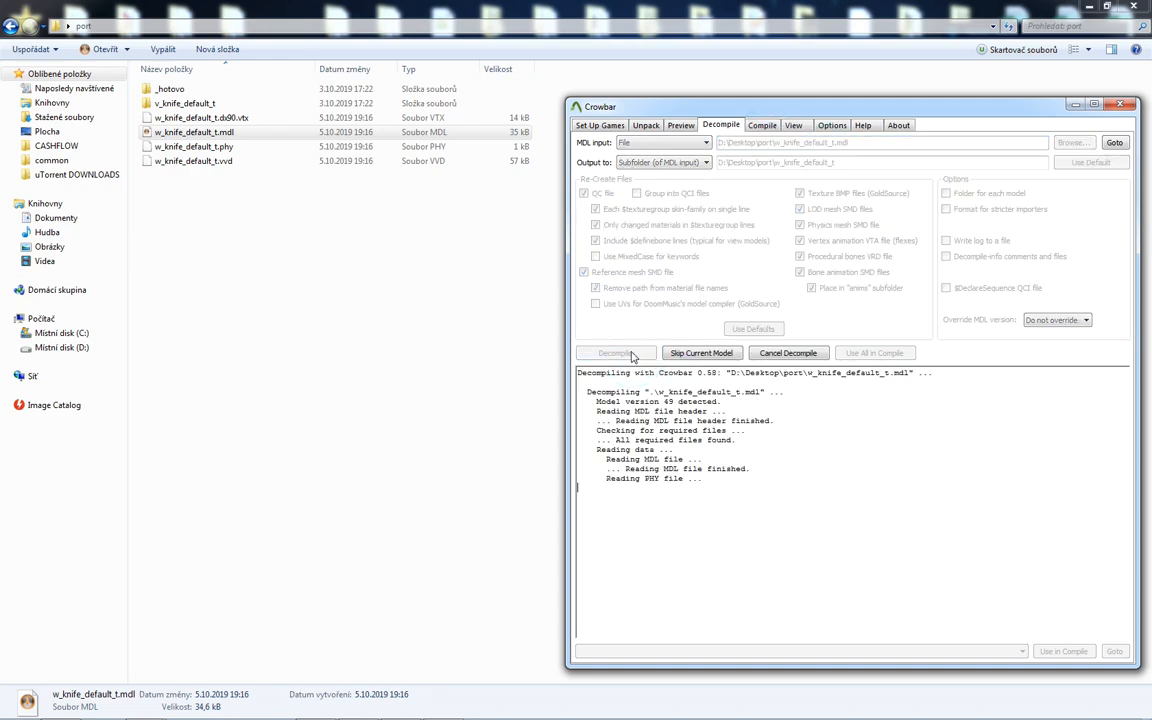
Copy c_shogun_kunai.smd from the v_knife_default_t folder into the w_knife_default_t folder
left_click(283, 216)
double_click(226, 103)
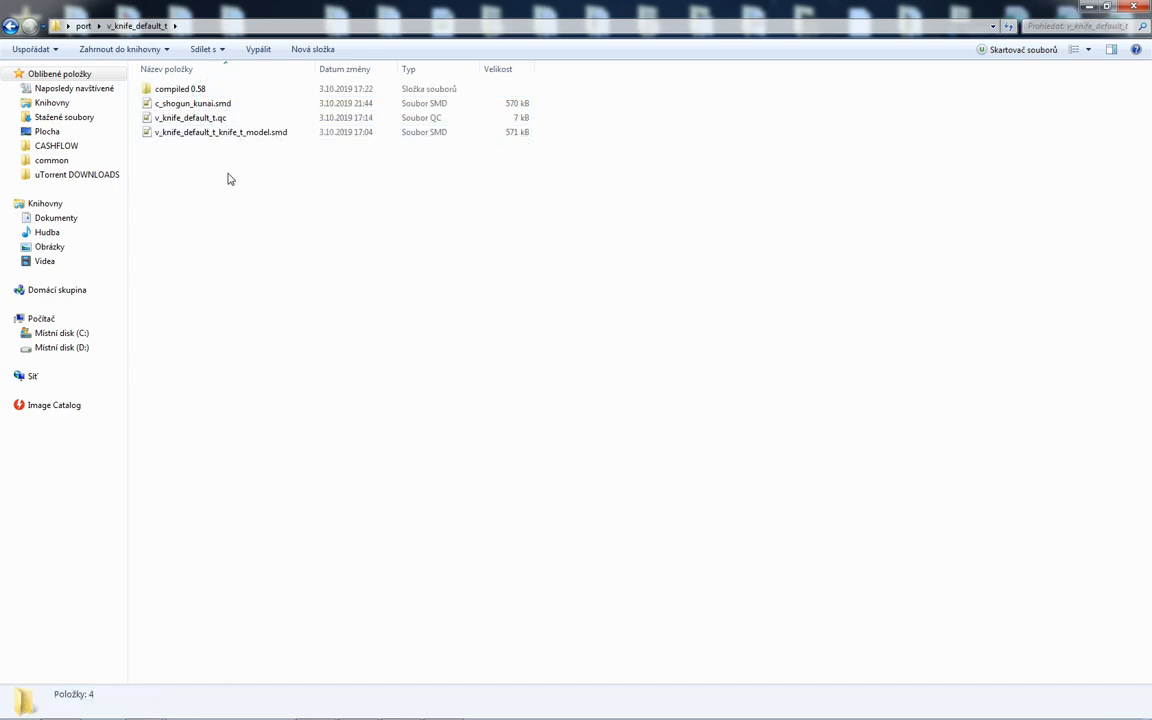
left_click(244, 104)
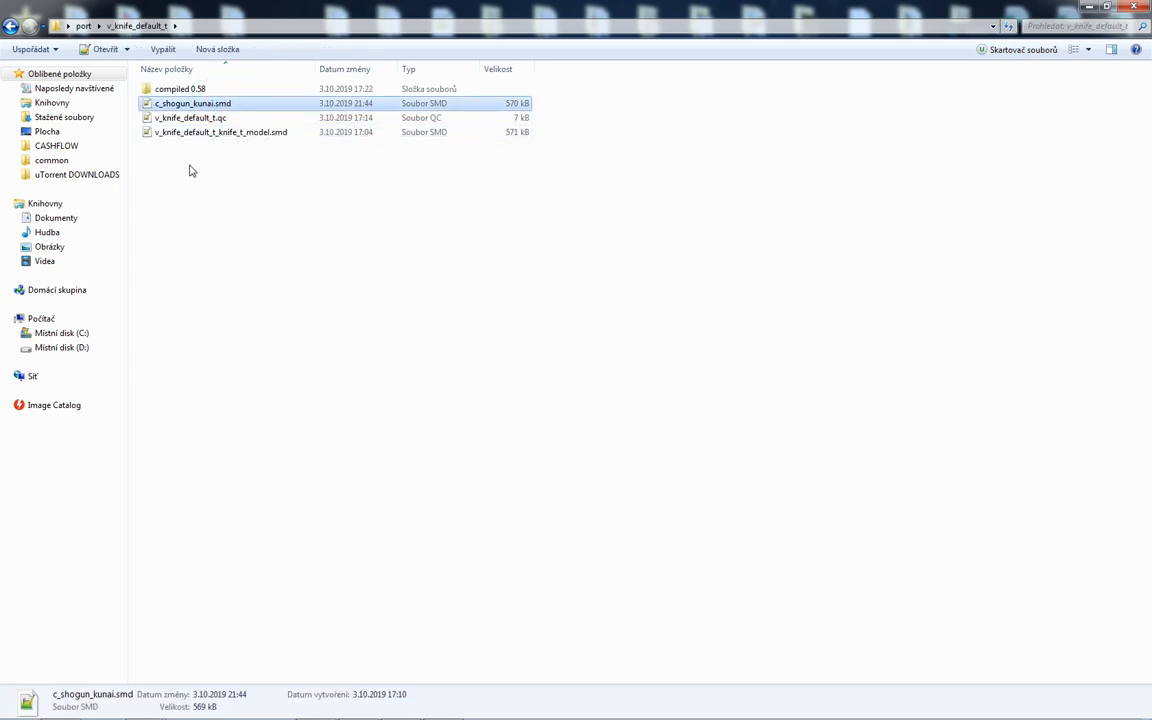
left_click(85, 27)
double_click(158, 117)
key("ctrl+v")
In Notepad++, set the $modelname of w_knife_default_t.qc to "weapons\eminem\tf2\knife\w_kunai.mdl", based on the line in v_knife_default_t.qc
key("alt+Tab")
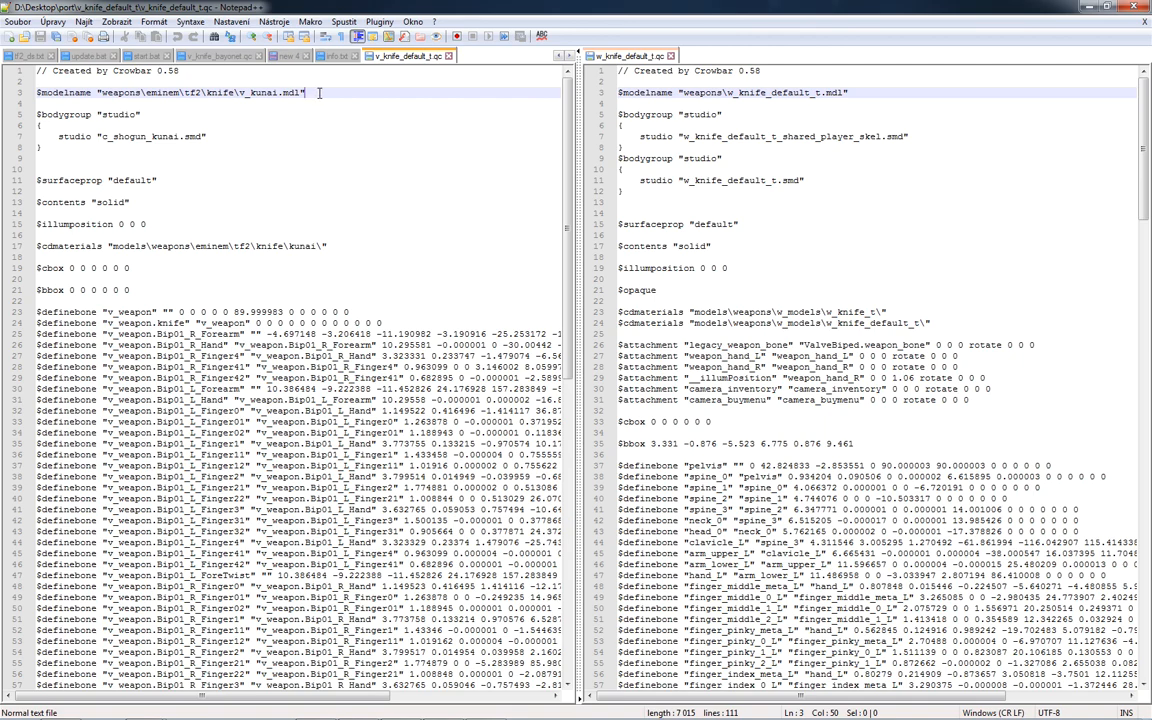
left_click_drag(319, 92, 12, 95)
key("ctrl+c")
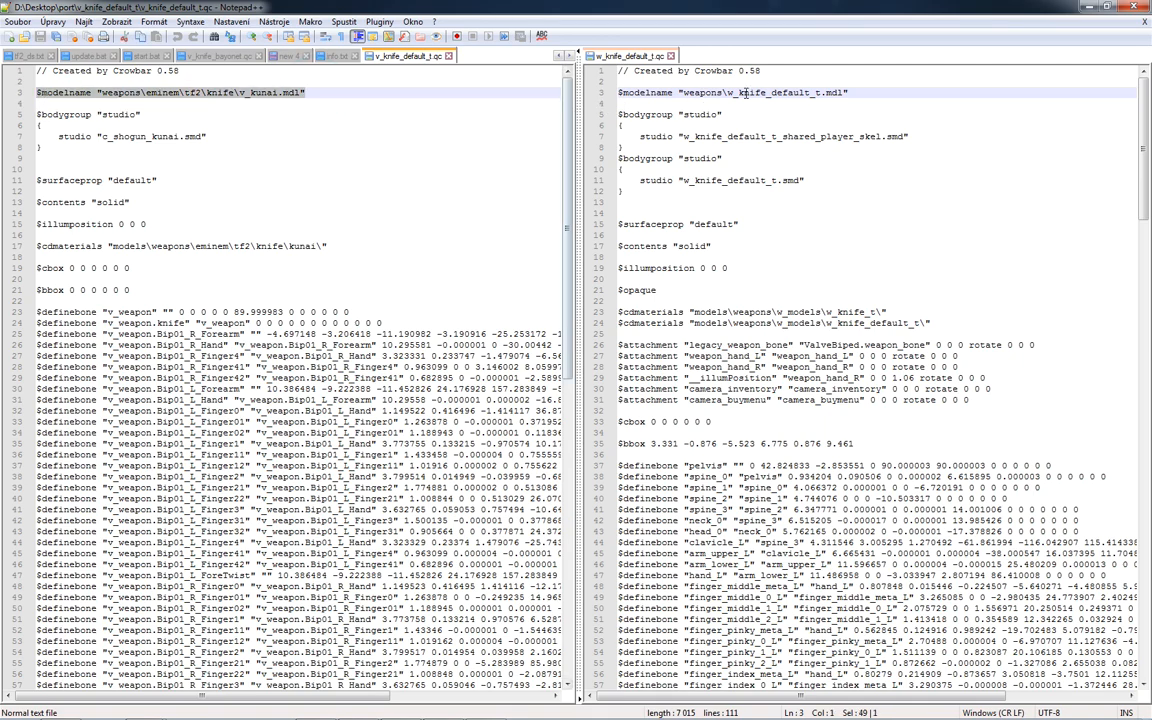
left_click_drag(858, 92, 612, 92)
key("ctrl+v")
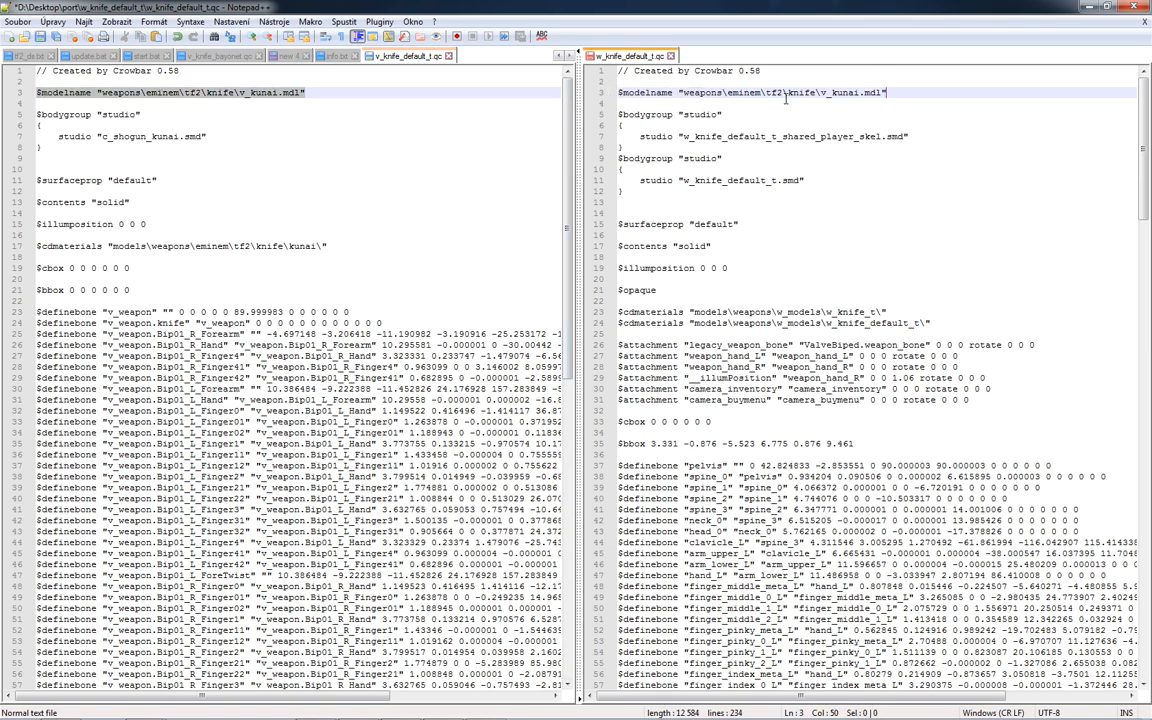
left_click(826, 92)
key("BackSpace")
type("w")
left_click(840, 234)
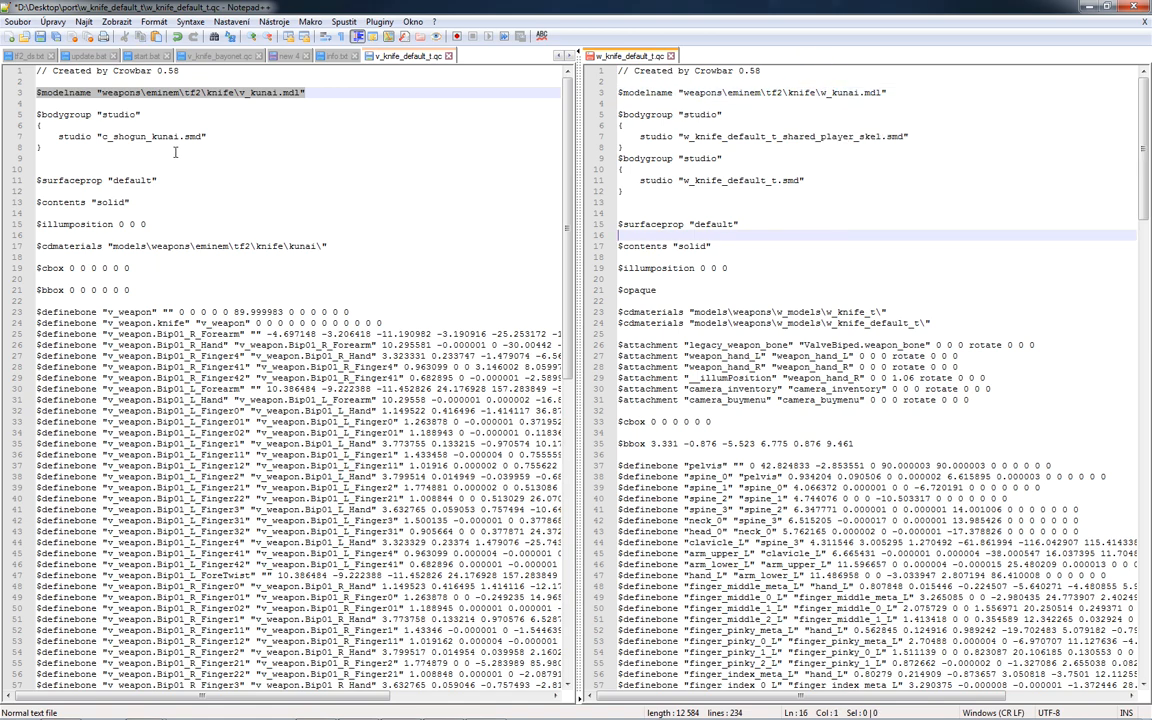
Set the second bodygroup's mesh in w_knife_default_t.qc to c_shogun_kunai.smd and replace both $cdmaterials lines with "models\weapons\eminem\tf2\knife\kunai\"
double_click(140, 136)
key("ctrl+c")
double_click(735, 180)
key("ctrl+v")
left_click_drag(331, 245, 37, 245)
key("ctrl+c")
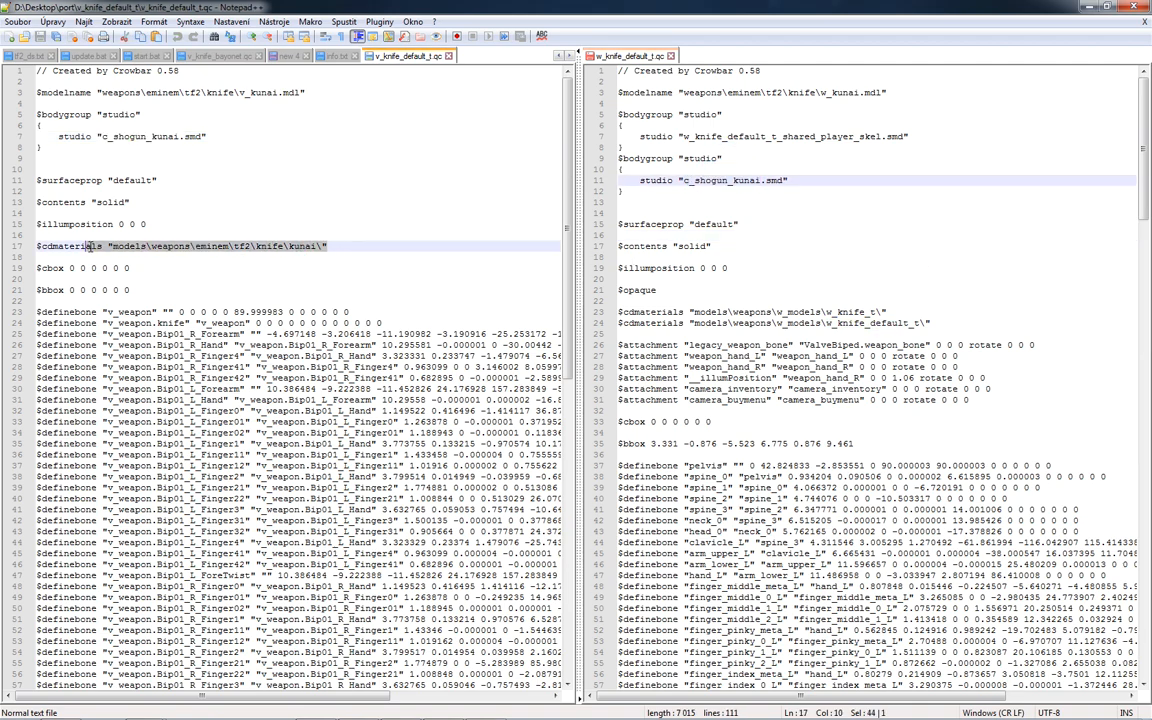
left_click_drag(940, 322, 618, 311)
key("ctrl+v")
In Blender, import c_shogun_kunai.smd from the w_knife_default_t folder and delete the skeleton imported with it
key("alt+Tab")
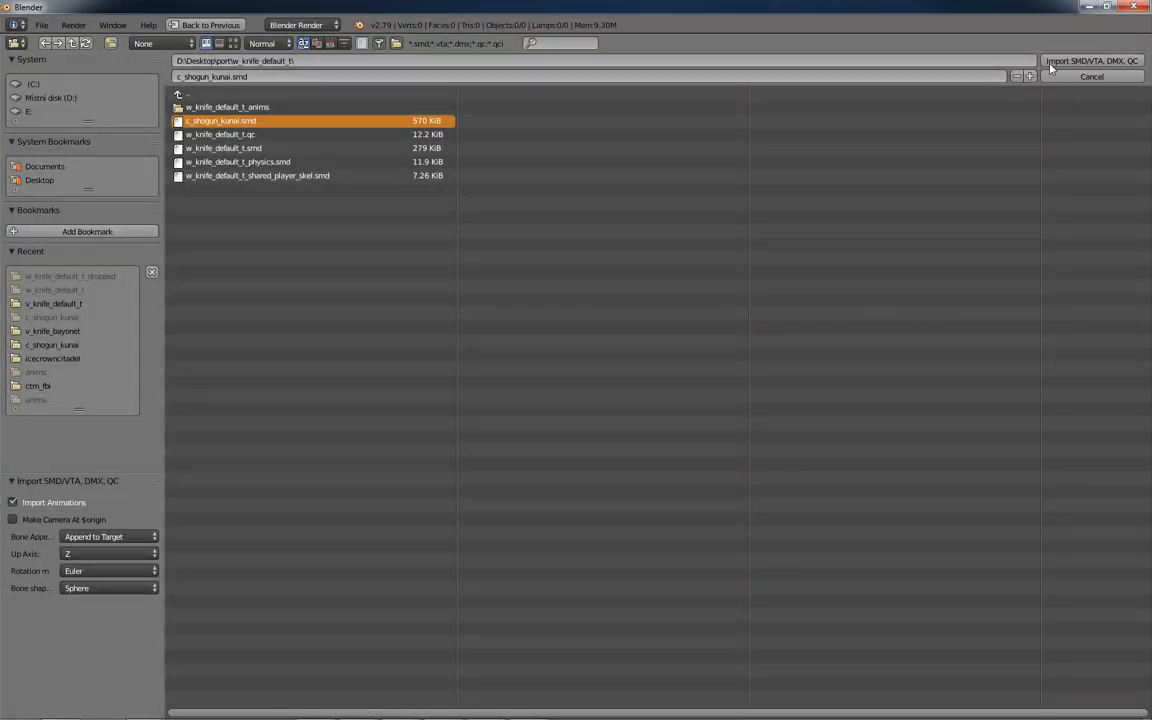
left_click(1091, 61)
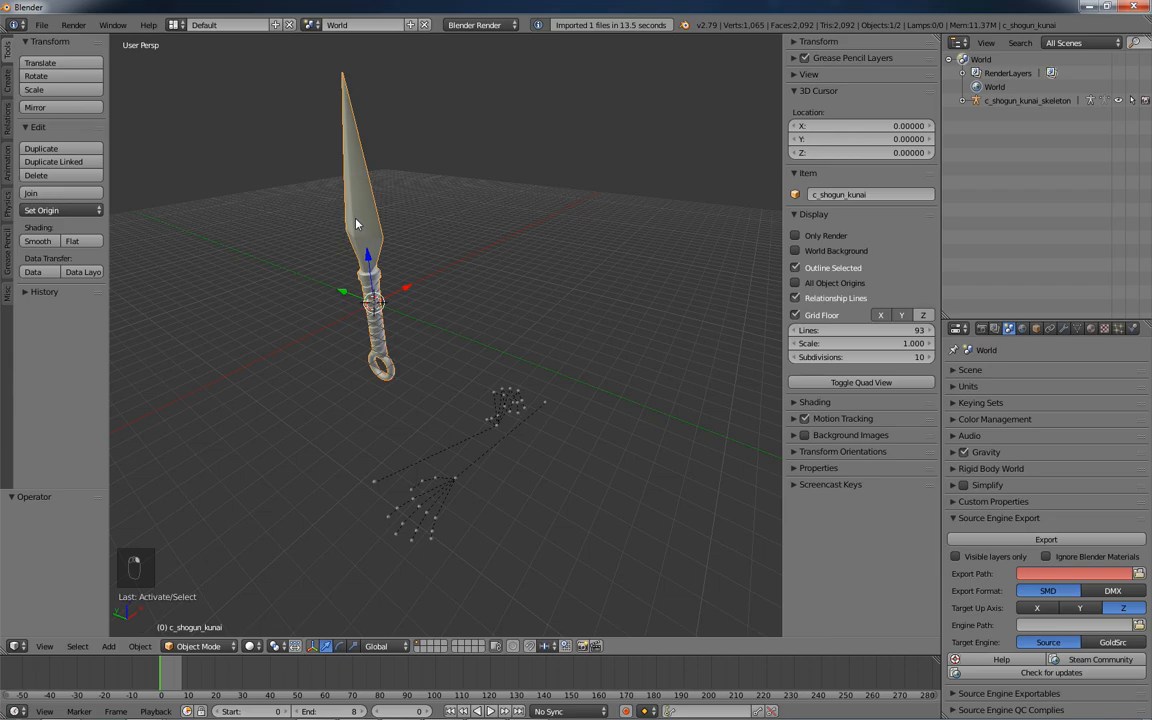
left_click(962, 100)
right_click(985, 127)
left_click(978, 177)
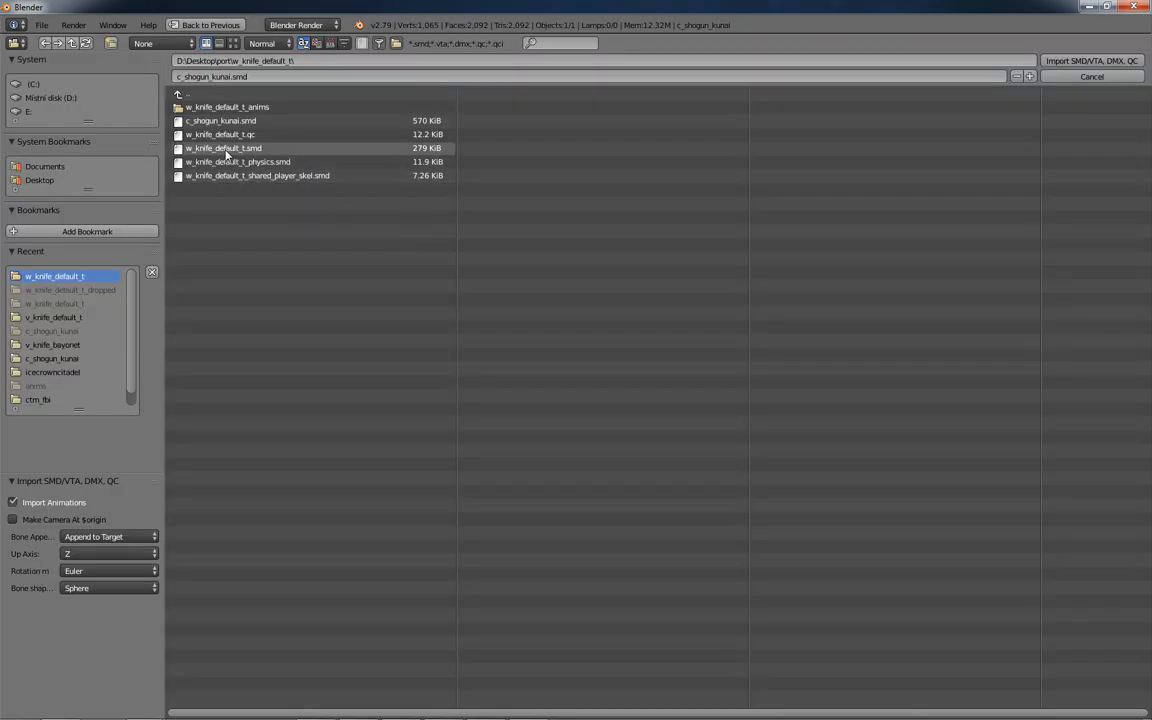
Import w_knife_default_t.smd and hide its skeleton in the viewport
double_click(226, 148)
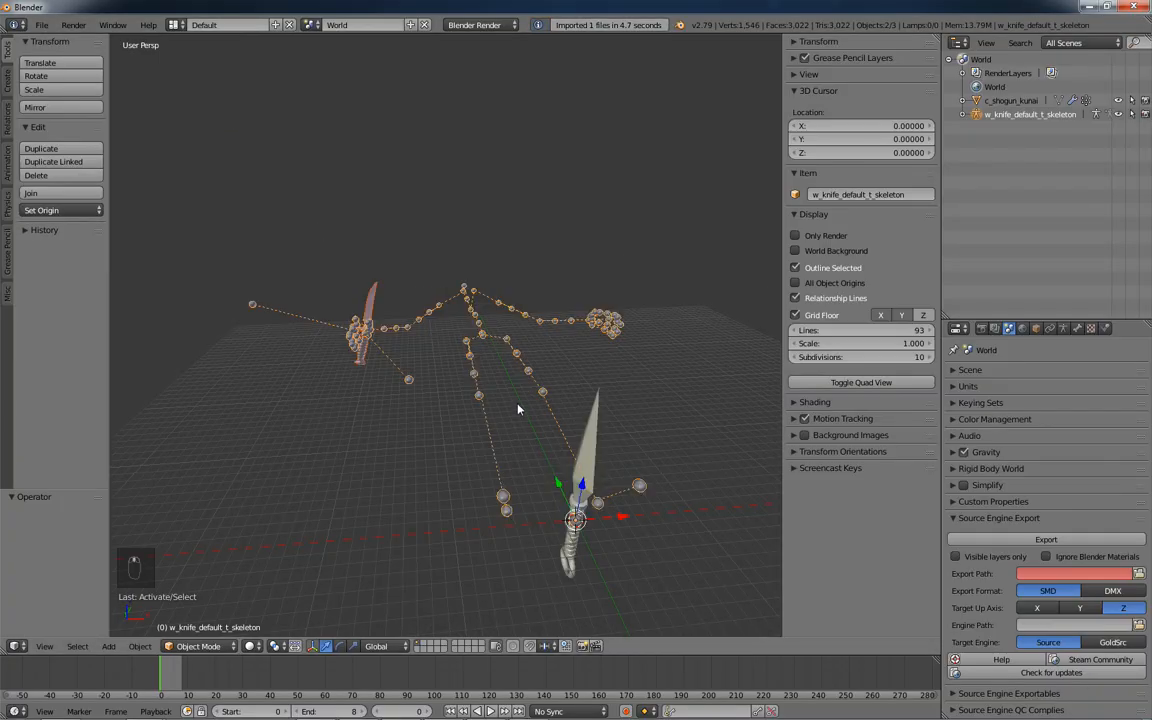
right_click(580, 447)
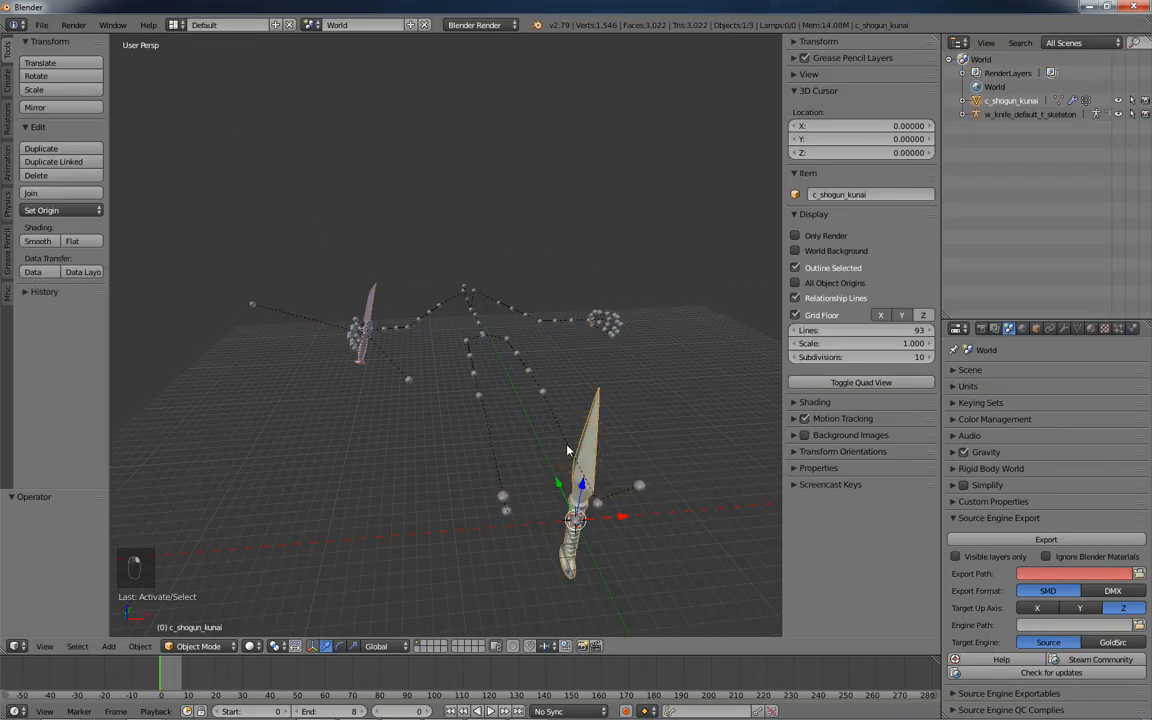
right_click(458, 333)
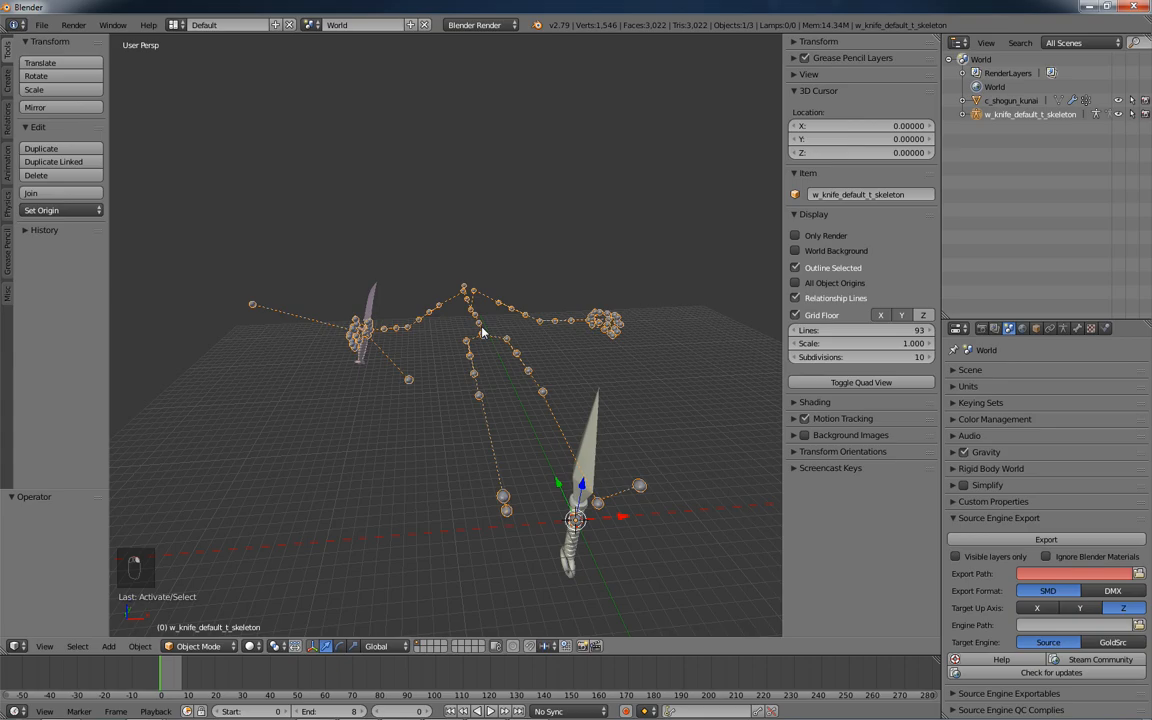
key("h")
Parent the c_shogun_kunai object to the w_knife_default_t skeleton, using the Bone parent type and the weapon_hand_R bone
right_click(586, 460)
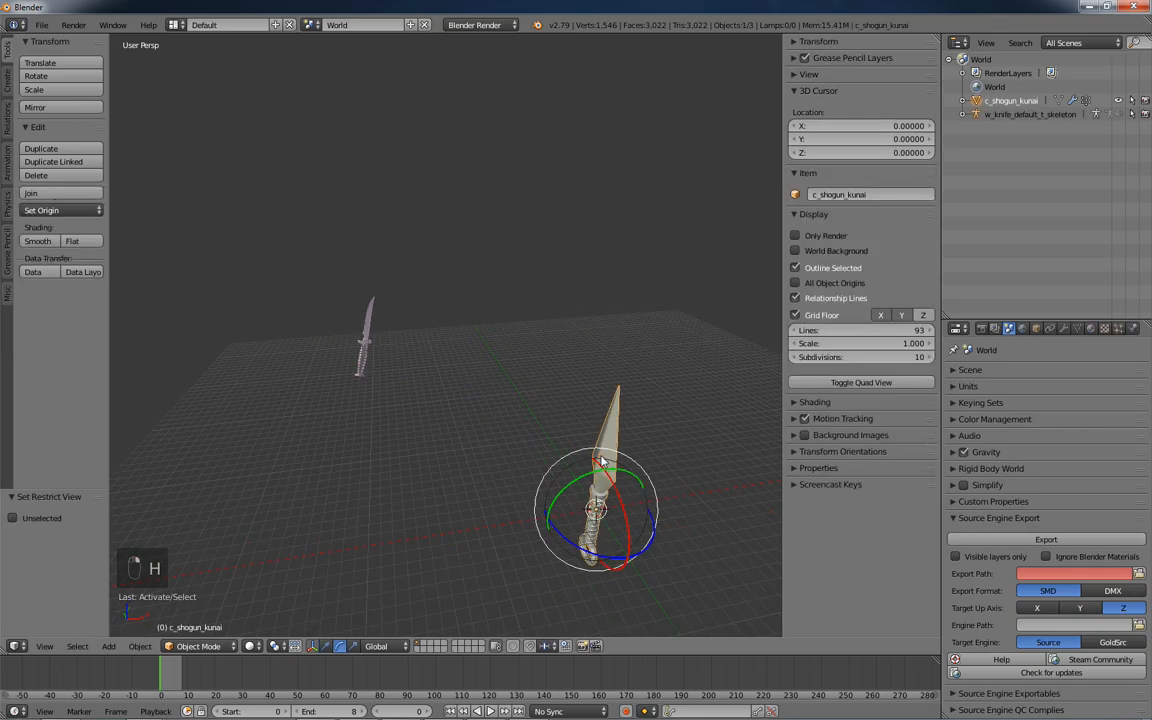
left_click(1036, 329)
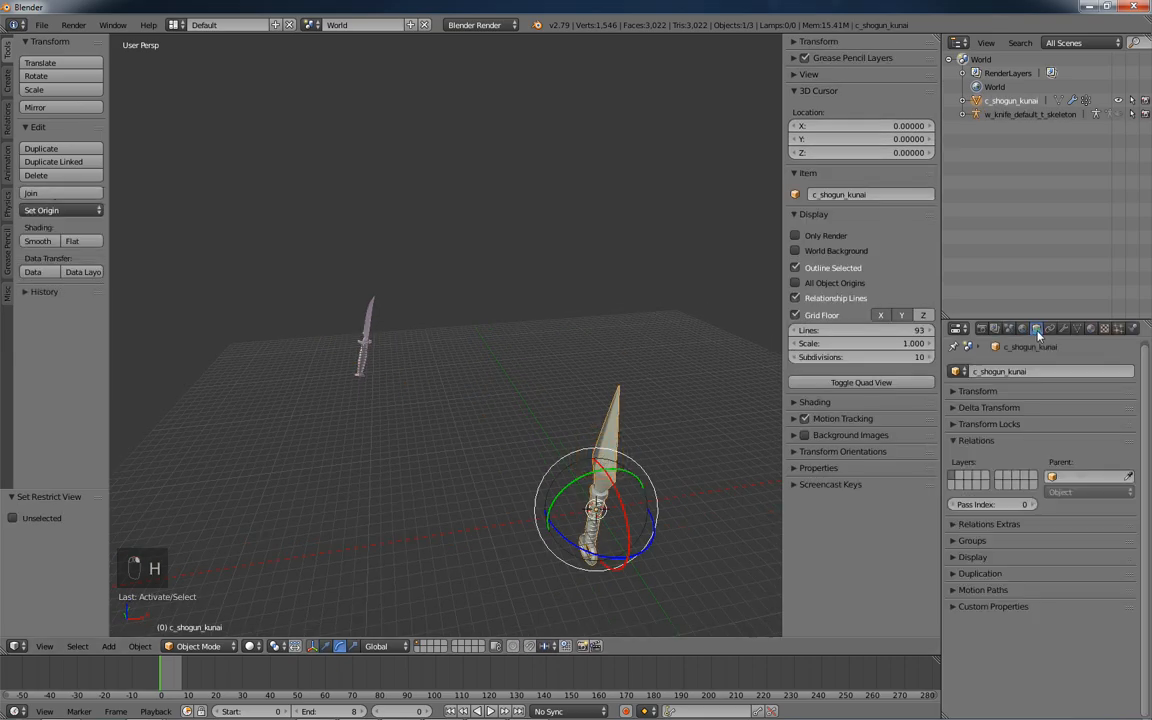
left_click(1088, 477)
left_click(1075, 524)
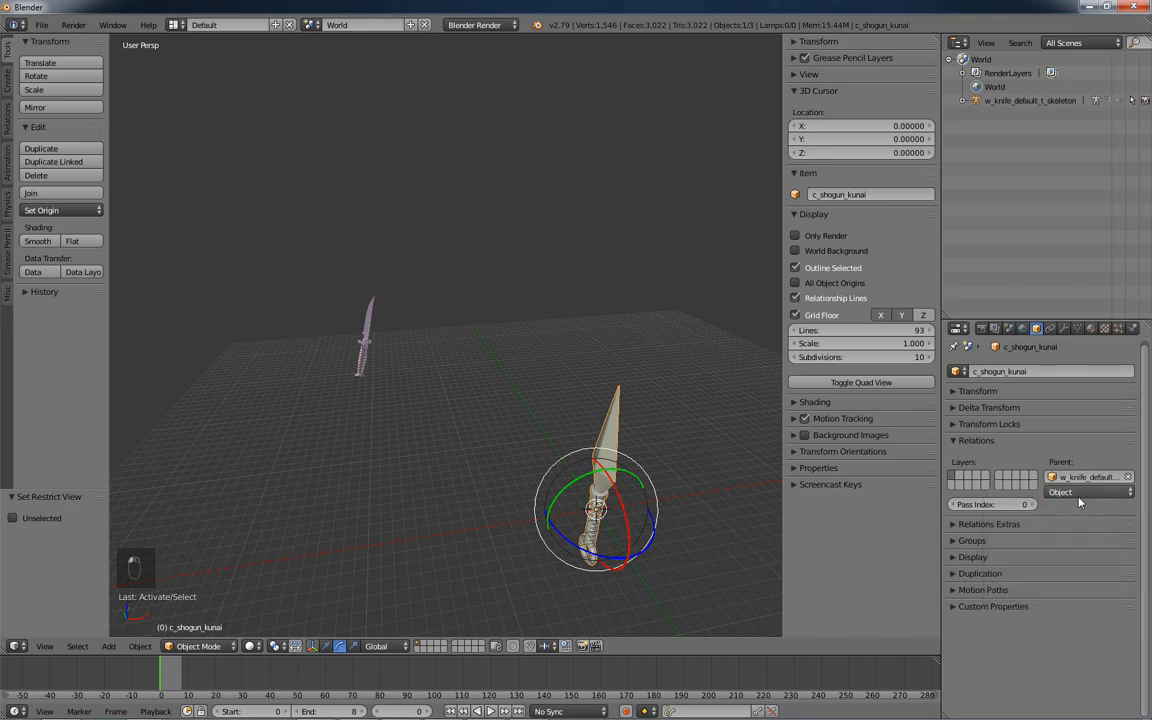
left_click(1088, 492)
left_click(1065, 445)
left_click(1070, 506)
type("hand")
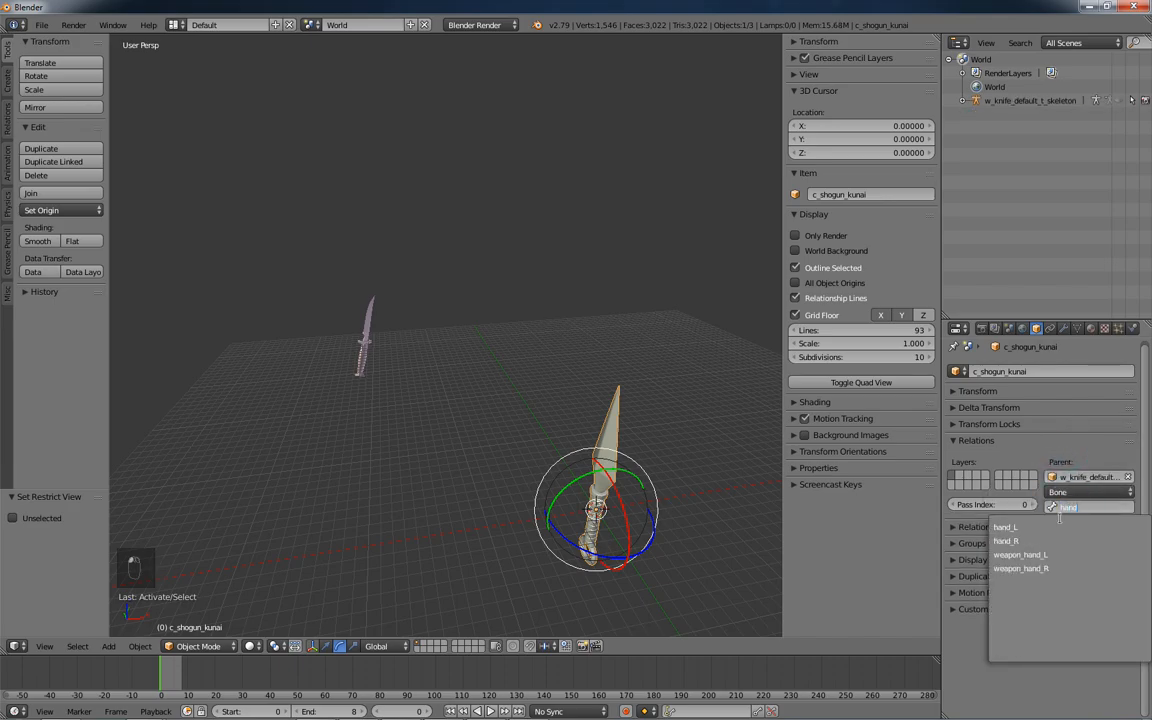
left_click(1020, 568)
key("Home")
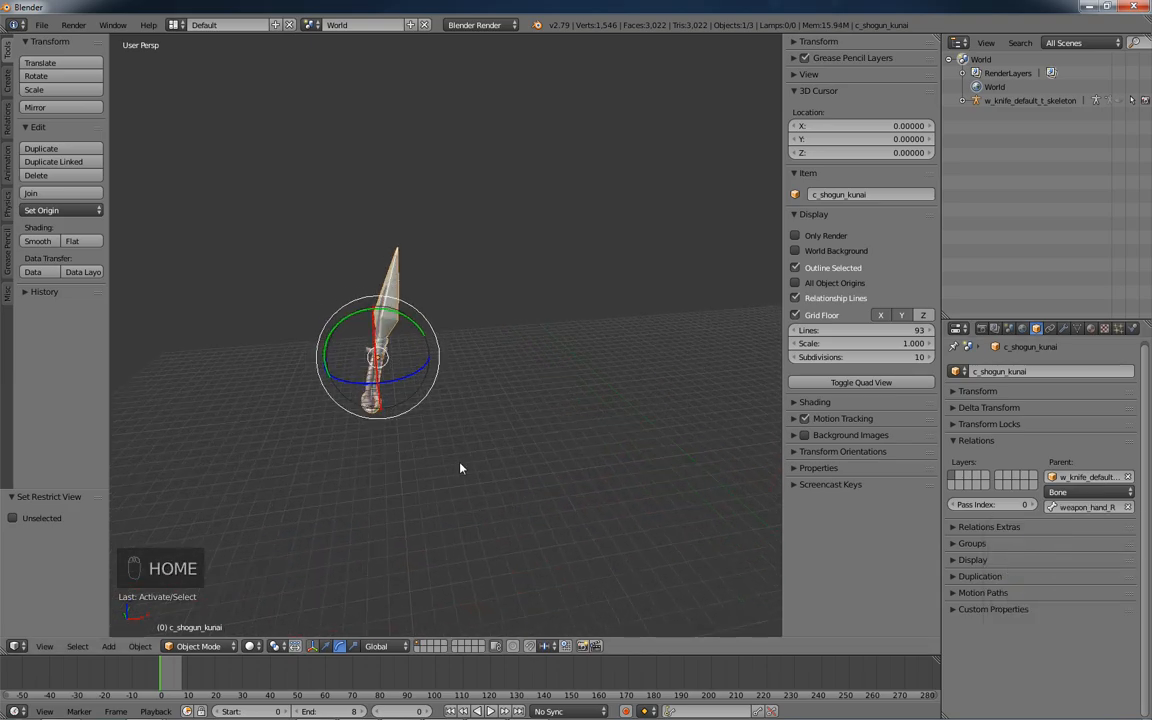
middle_click_drag(487, 481, 602, 467)
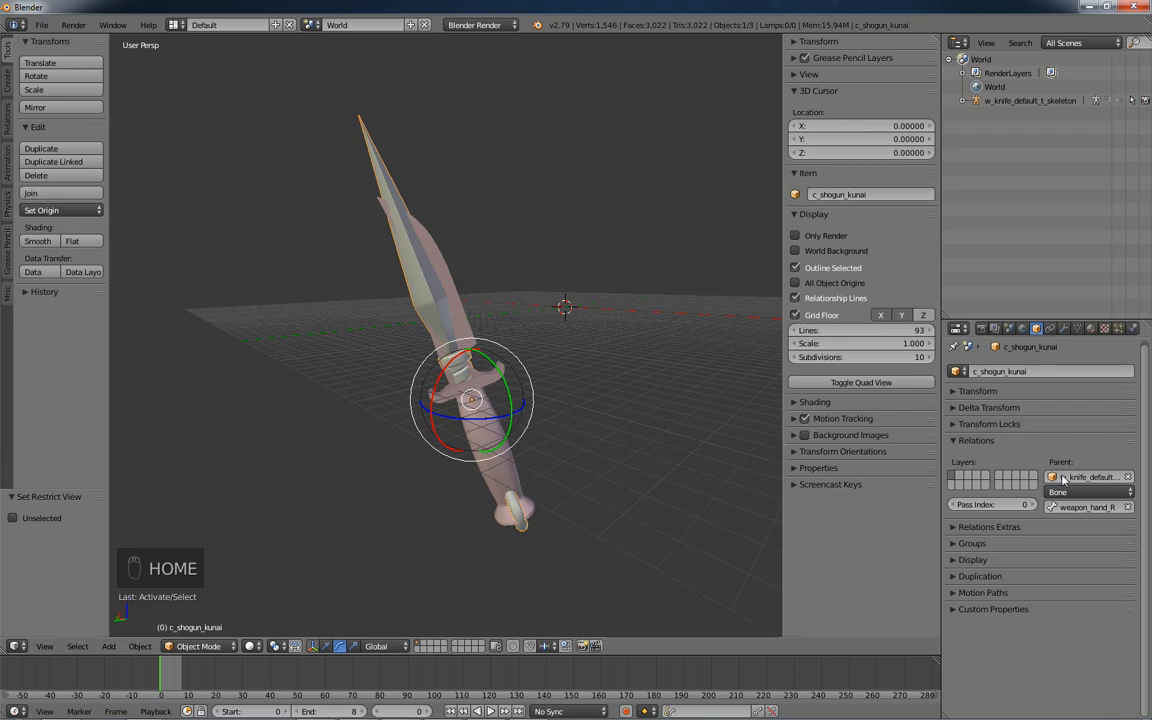
Detach c_shogun_kunai from its parent bone, rotate it -90° about the global Z axis, and reattach it to the weapon_hand_R bone
left_click(1128, 508)
key("r")
key("z")
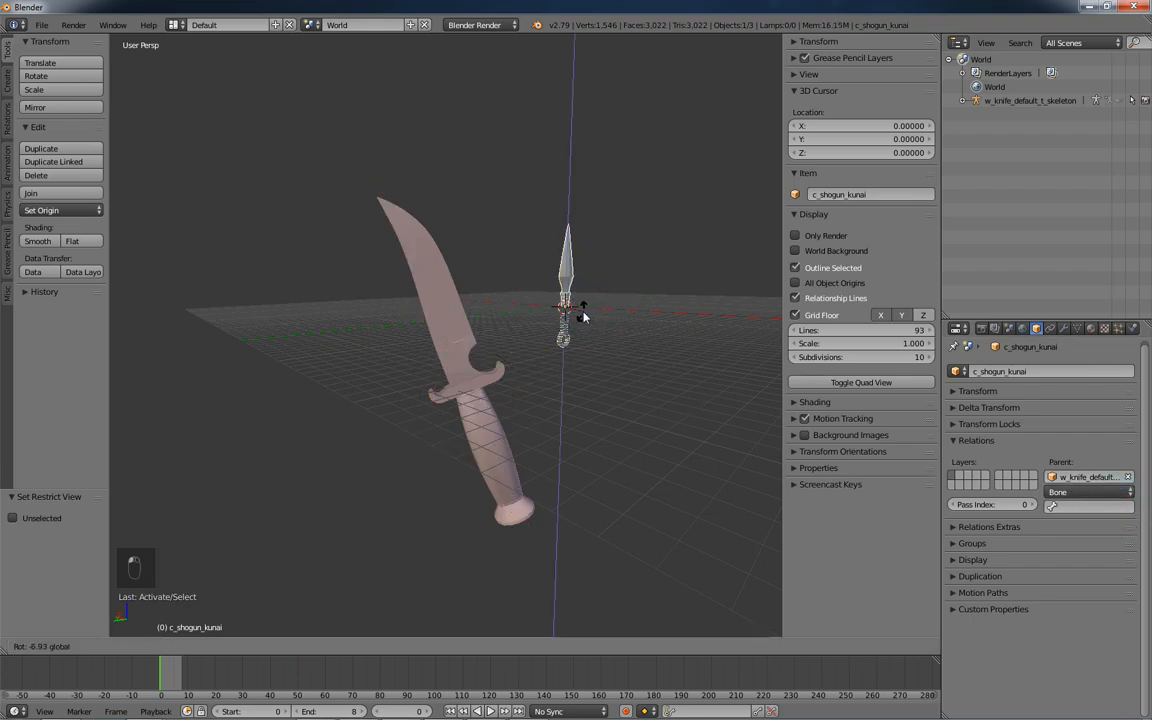
left_click(567, 315)
left_click(48, 532)
type("-90")
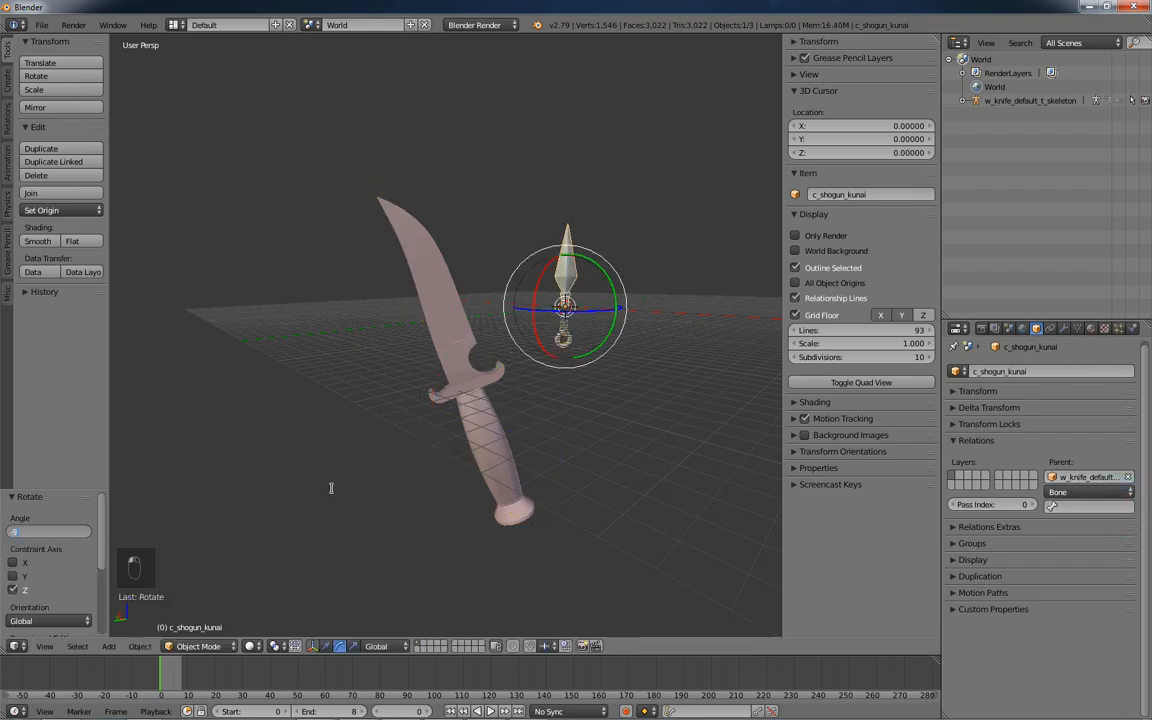
key("Return")
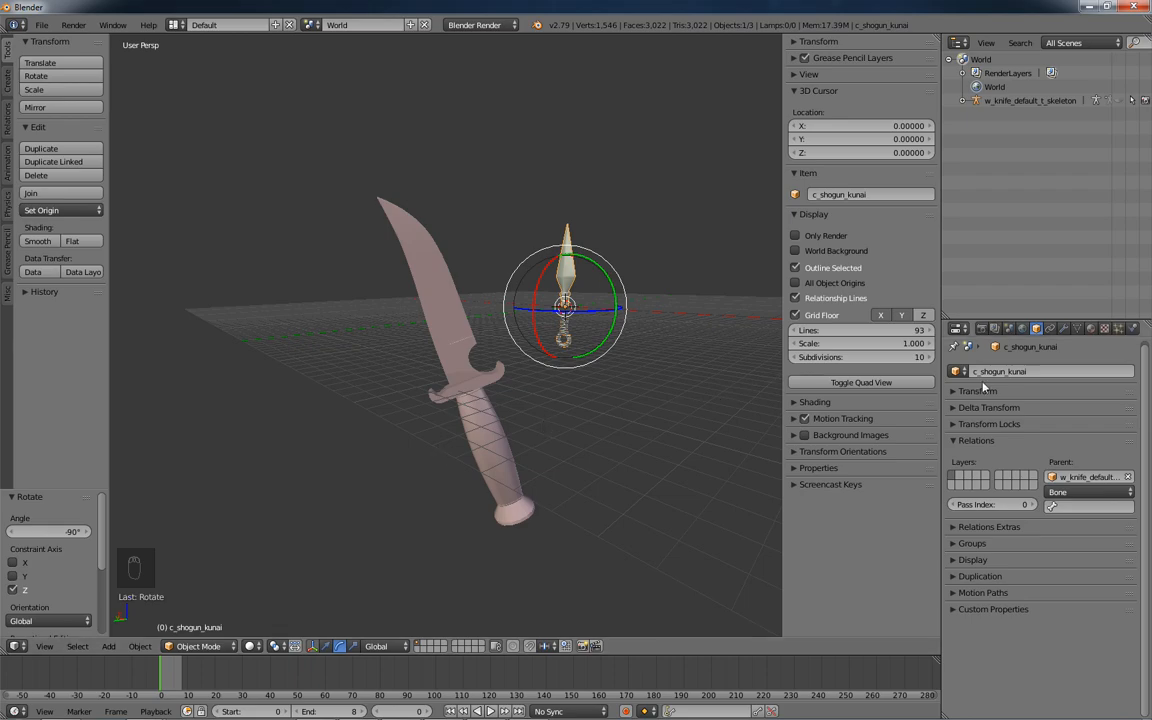
left_click(1081, 507)
type("hand")
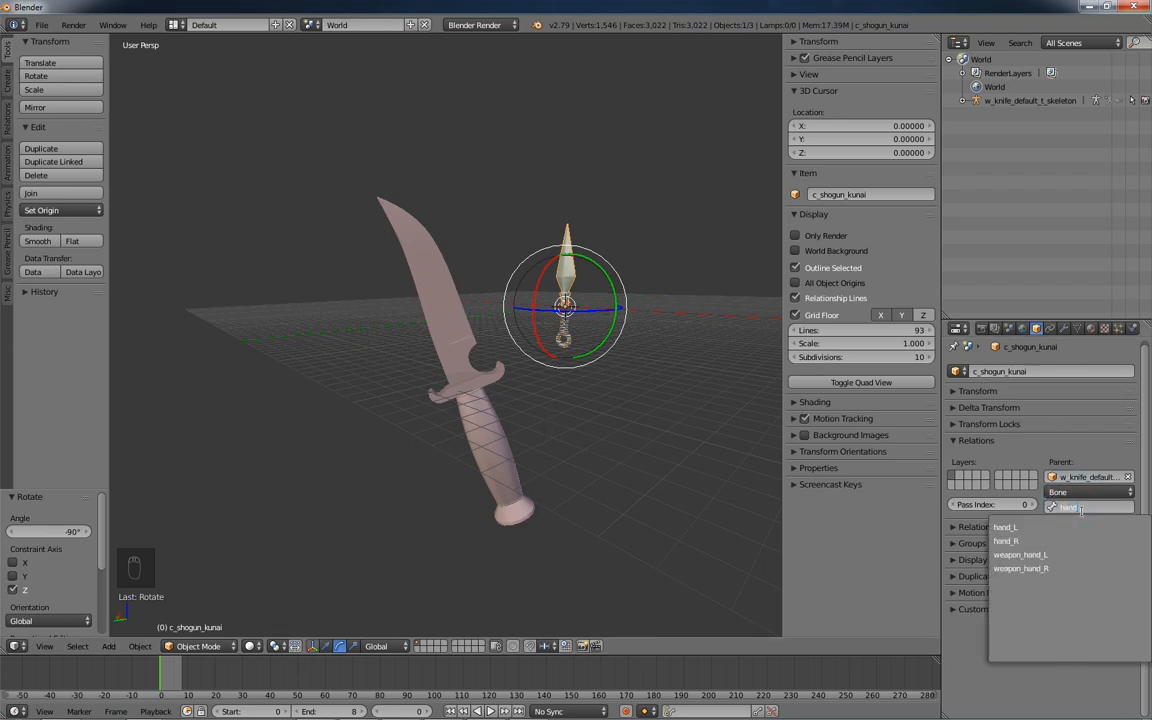
left_click(1049, 568)
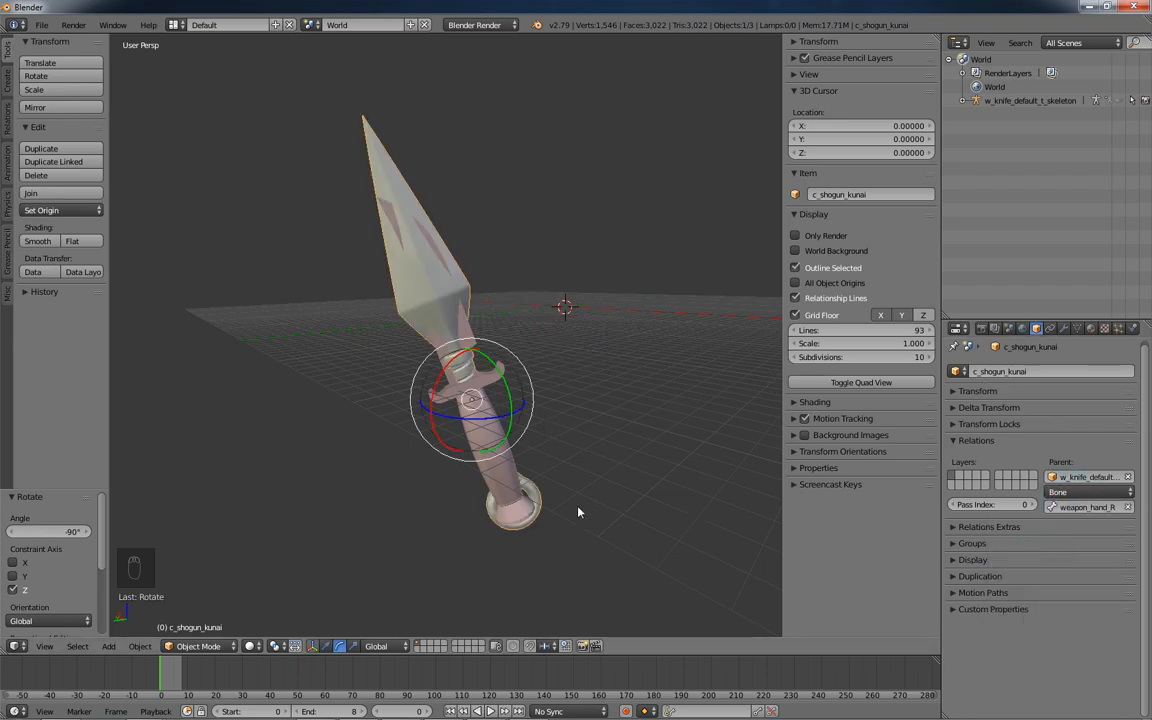
Set the w_knife_default_t mesh's maximum draw type to Wire
right_click(489, 453)
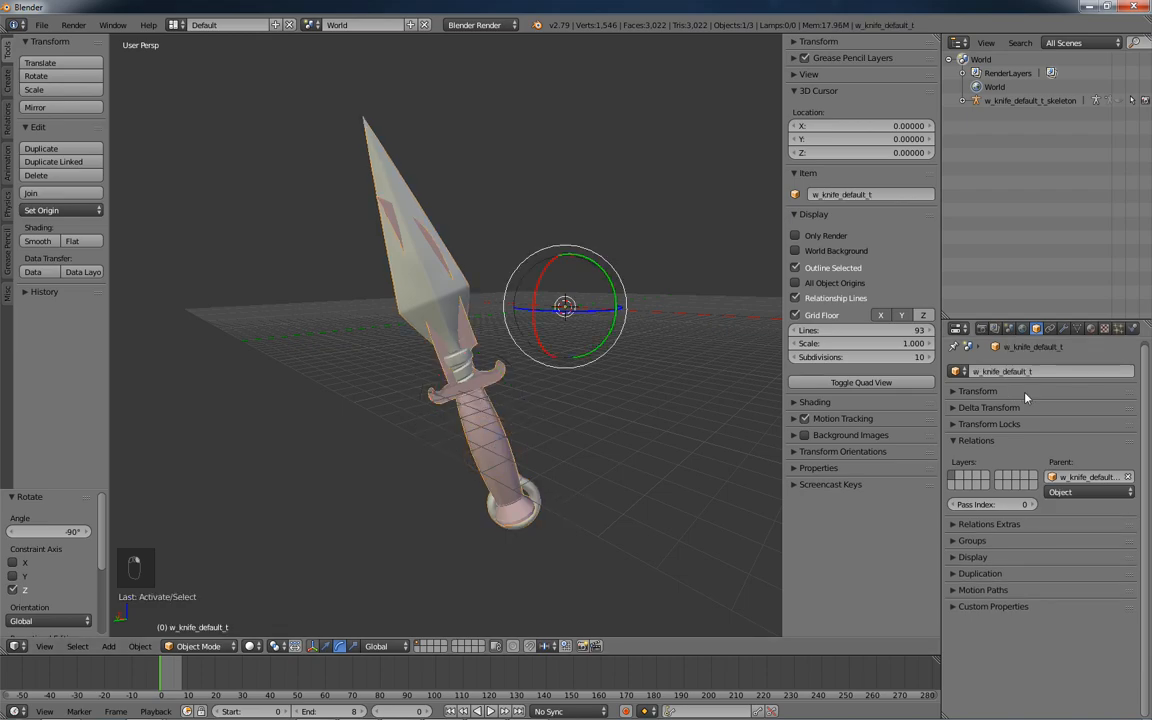
left_click(966, 557)
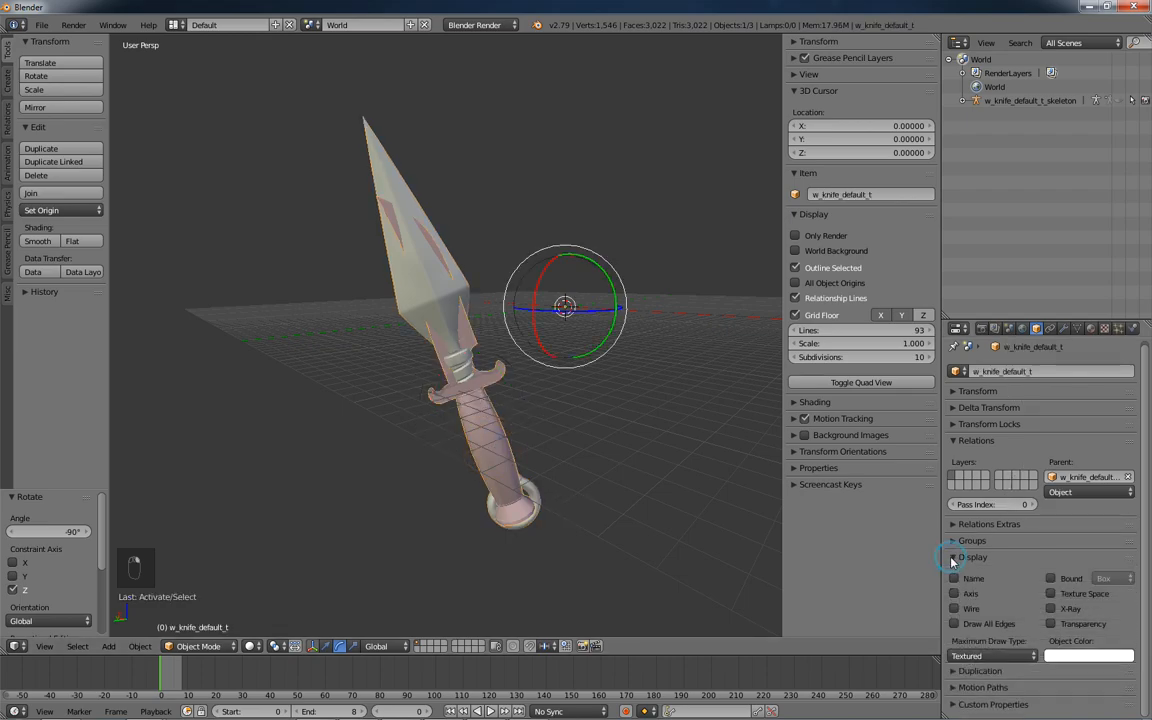
left_click(977, 656)
left_click(975, 625)
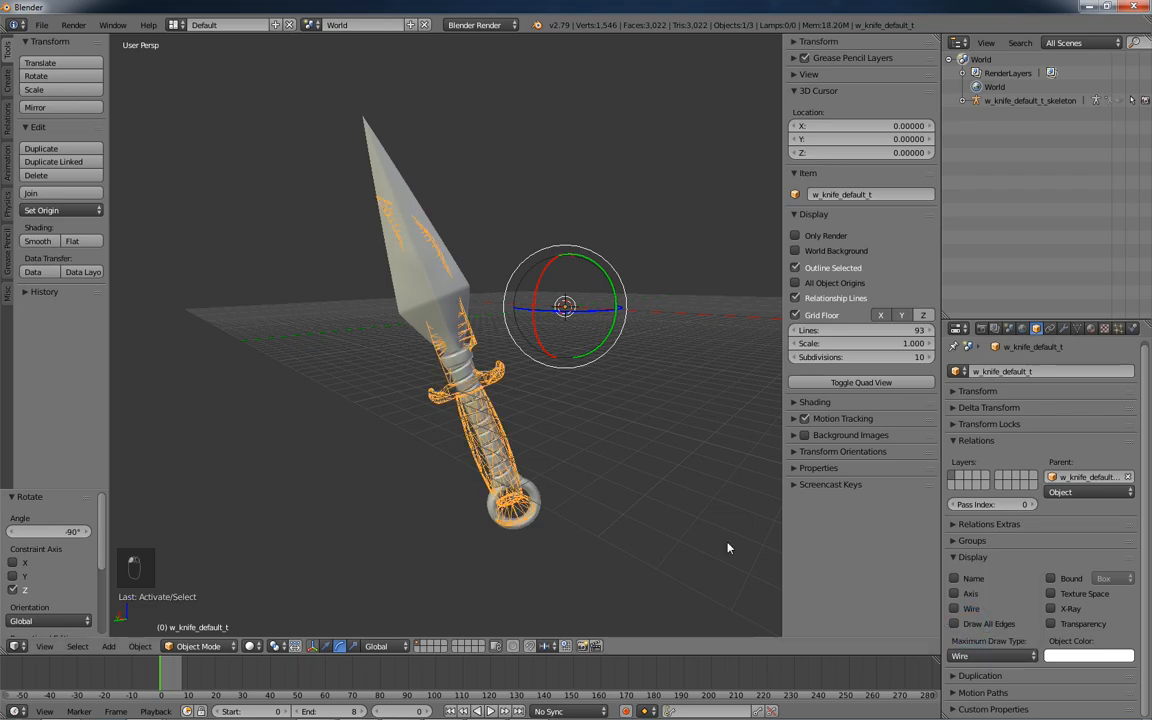
Clear c_shogun_kunai's parent bone, shift the kunai slightly to match the wireframe knife, and reattach it to weapon_hand_R
right_click(453, 277)
left_click(1128, 507)
left_click(326, 647)
left_click_drag(577, 285, 578, 290)
left_click(1092, 507)
type("hand")
left_click(1036, 571)
middle_click_drag(630, 440, 596, 517)
Try two further small shifts of the detached kunai, reattaching it to weapon_hand_R to check the fit, and undo each attempt
left_click(1128, 507)
left_click_drag(561, 316, 561, 320)
left_click(1088, 507)
left_click(1030, 633)
middle_click_drag(568, 540, 617, 320)
key("ctrl+z")
left_click_drag(568, 329, 571, 329)
left_click(1072, 507)
left_click(1040, 568)
middle_click_drag(592, 515, 568, 481)
key("ctrl+z")
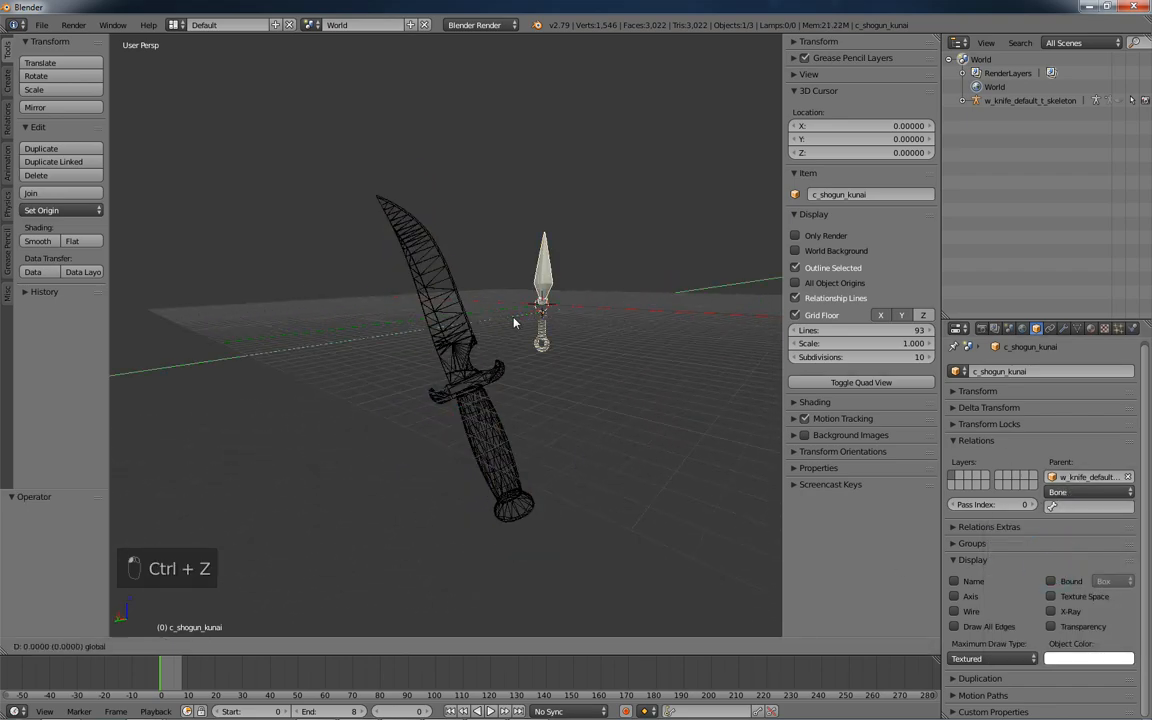
Try to align the kunai by moving it 0.205 and 0.215 along Y, reattach it to weapon_hand_R to check, and undo the attempt
left_click_drag(514, 320, 531, 326)
left_click(1072, 507)
left_click(960, 566)
middle_click_drag(525, 534, 383, 532)
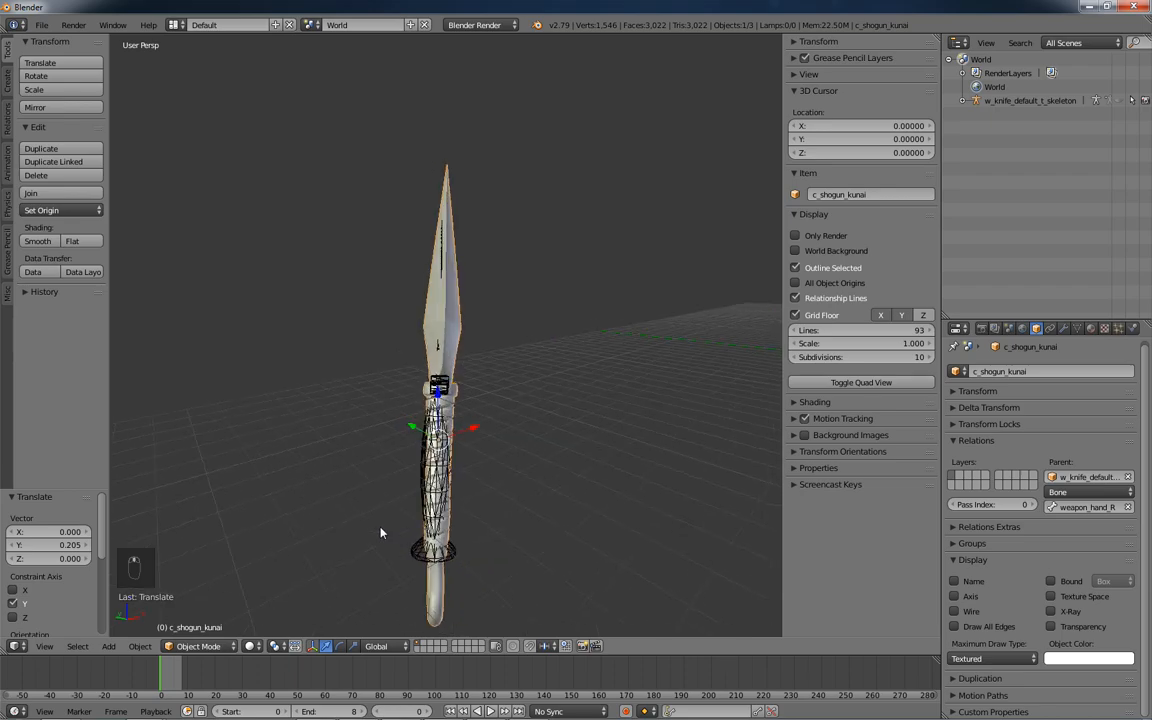
left_click(87, 545)
middle_click_drag(218, 528, 463, 526)
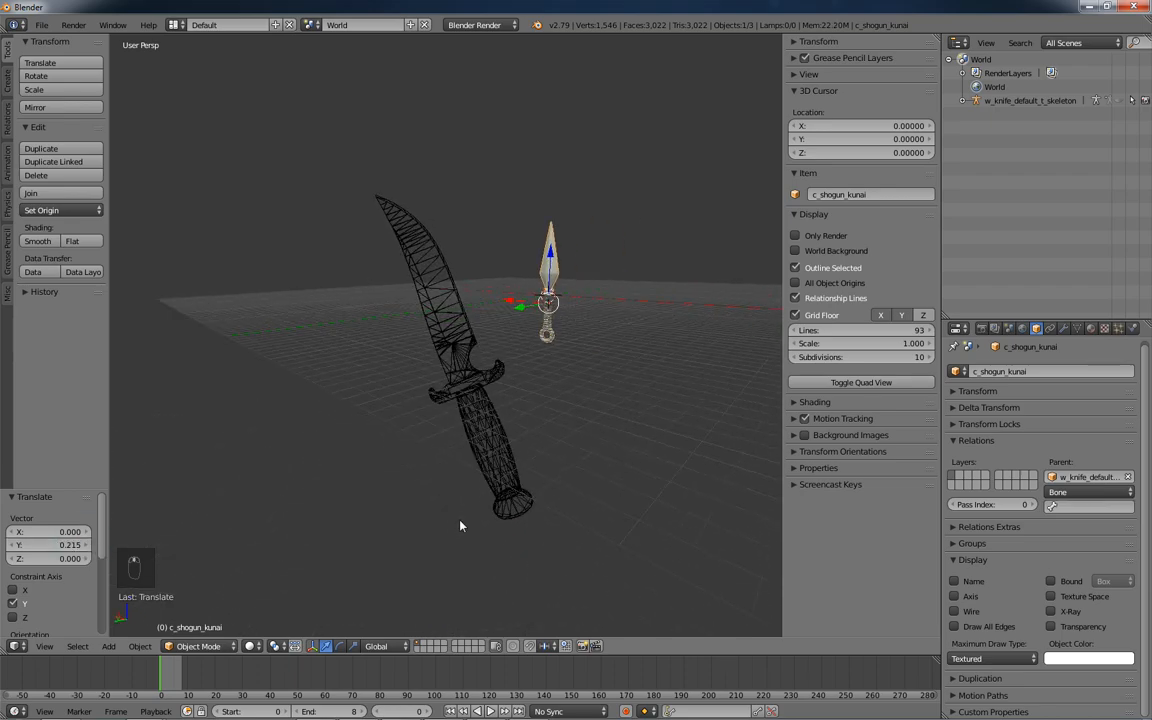
left_click(1072, 507)
left_click(960, 566)
middle_click_drag(368, 515, 437, 501)
key("ctrl+z")
Try a 0.254 move along Y for the kunai with weapon_hand_R as its bone, and undo both changes
left_click(654, 322)
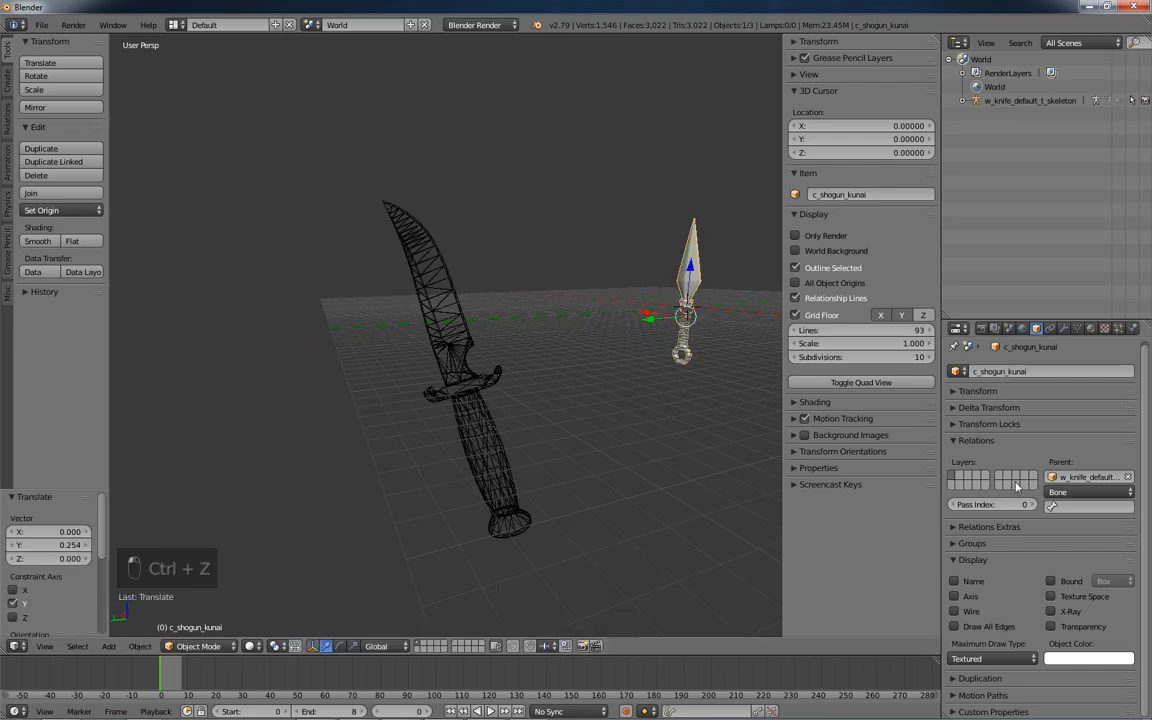
left_click(1072, 507)
left_click(960, 560)
key("ctrl+z")
key("ctrl+z")
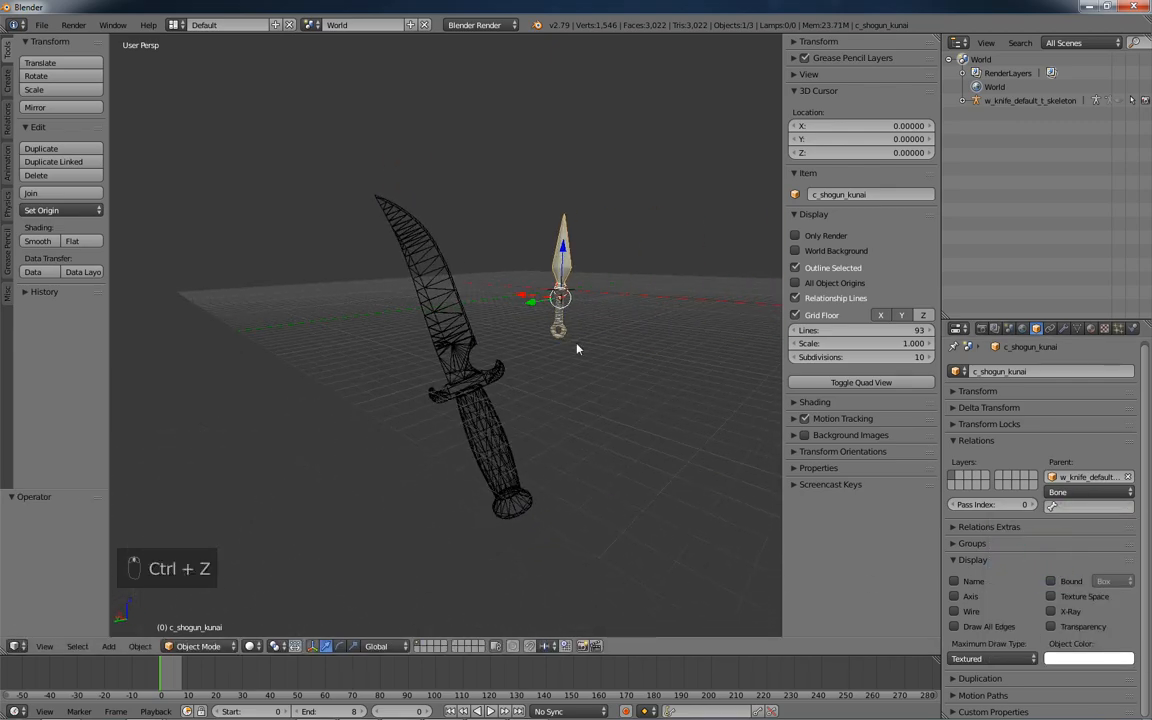
Move c_shogun_kunai about -0.357 along the global Y axis and assign weapon_hand_R as its parent bone
left_click(1064, 507)
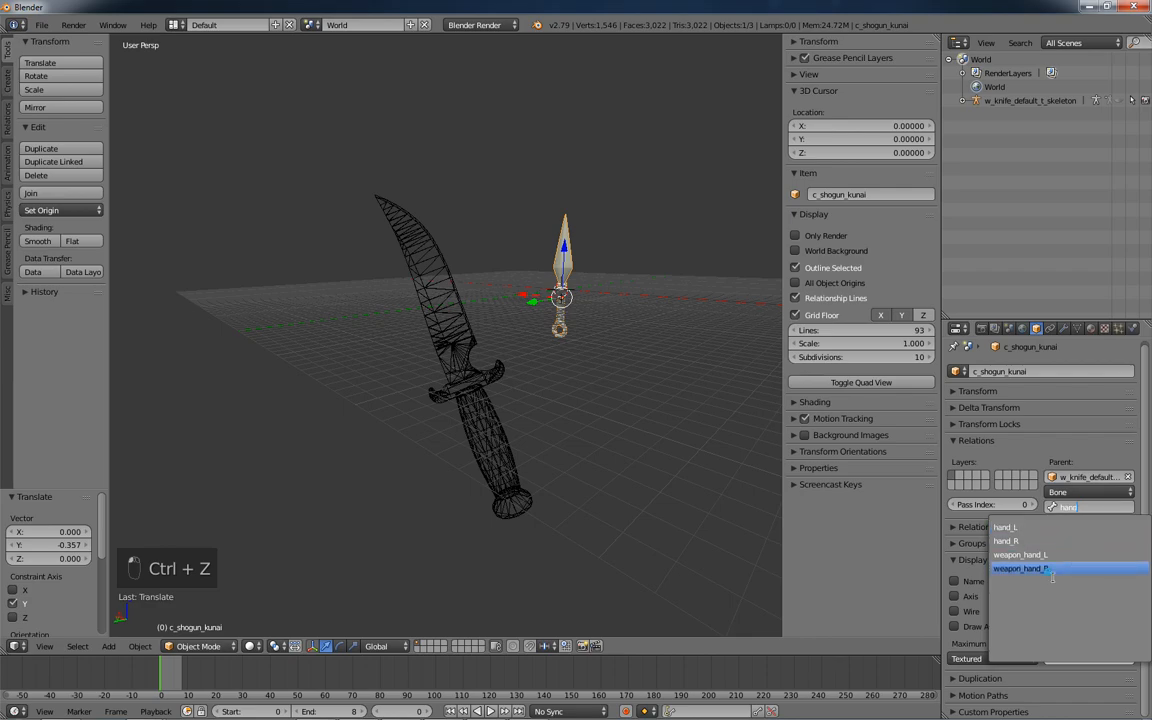
left_click(1020, 637)
Set the w_knife_default_t mesh's maximum draw type back to Textured and compare its placement with the kunai
right_click(435, 490)
middle_click_drag(512, 512, 651, 514)
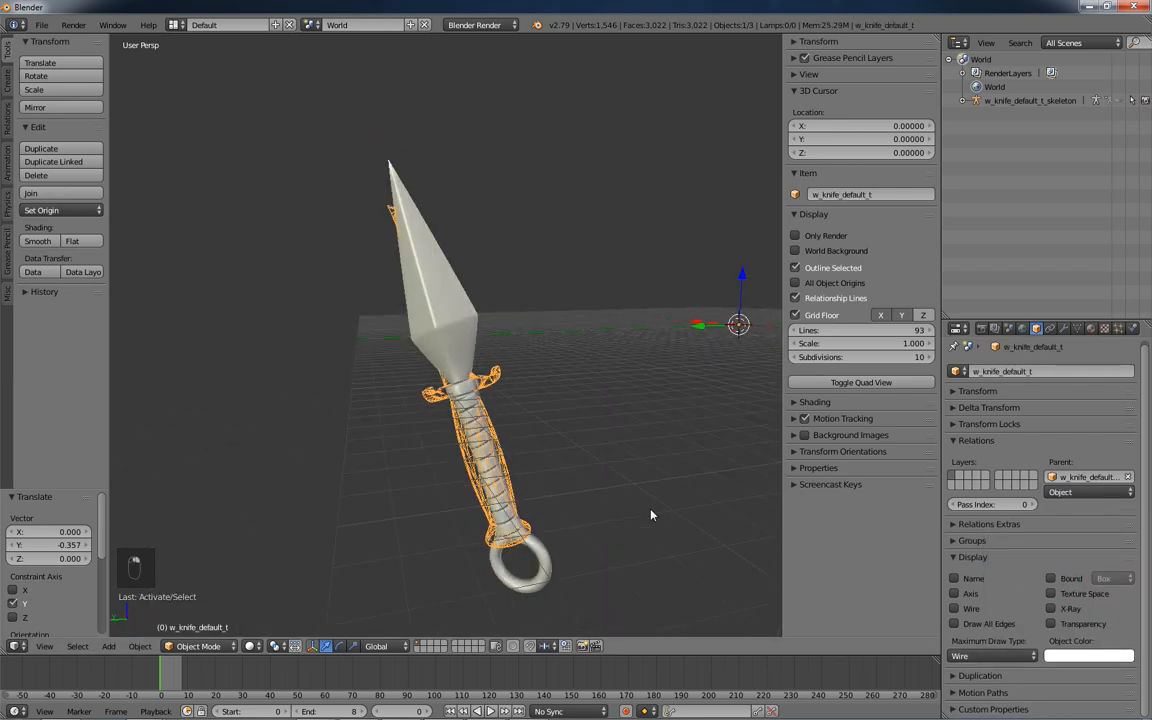
left_click(962, 655)
left_click(947, 596)
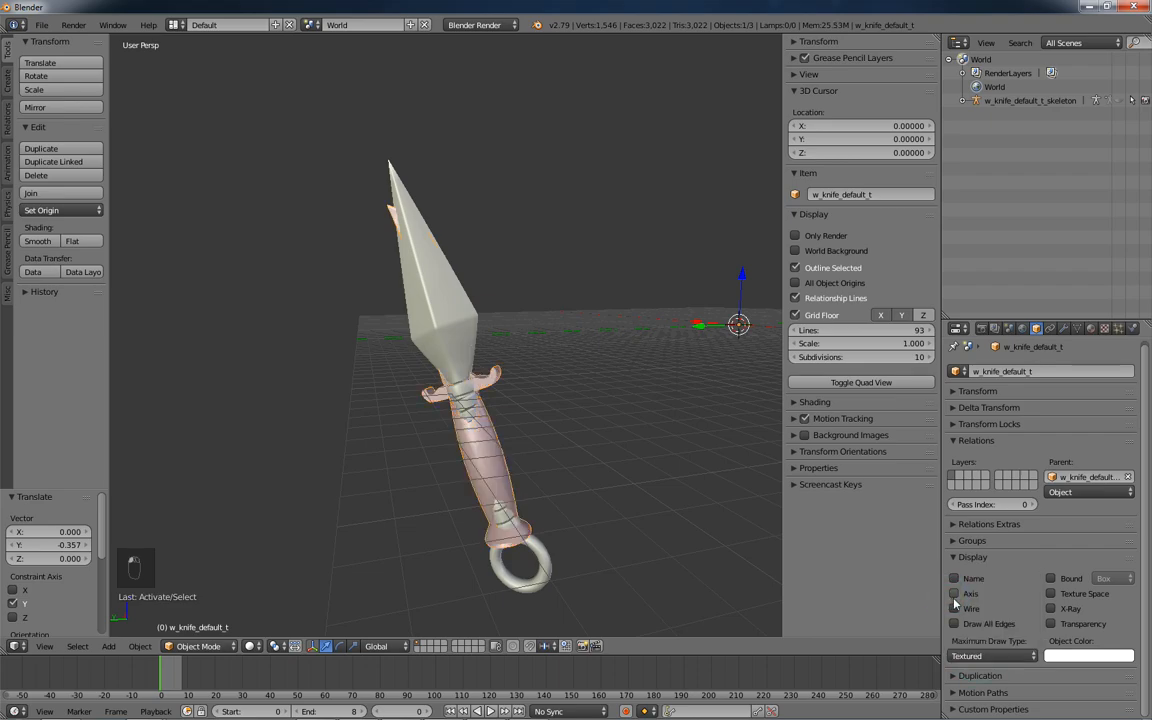
middle_click_drag(659, 494, 707, 519)
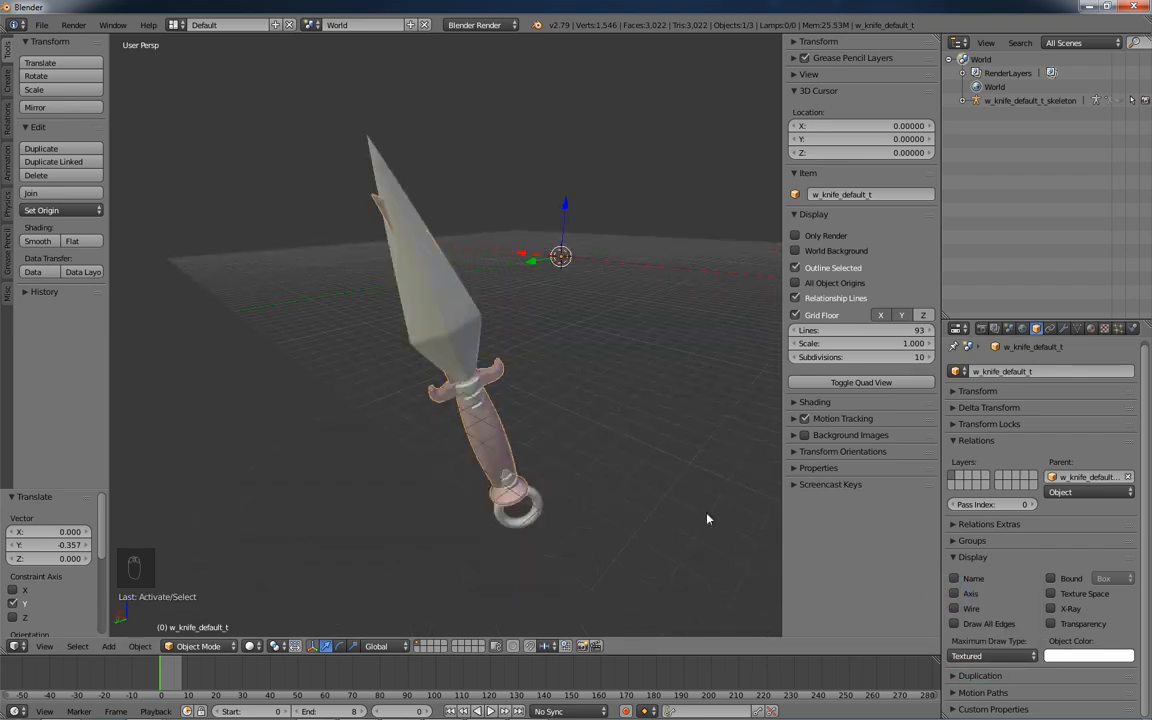
Unhide the w_knife_default_t skeleton and delete the original w_knife_default_t knife mesh
key("alt+h")
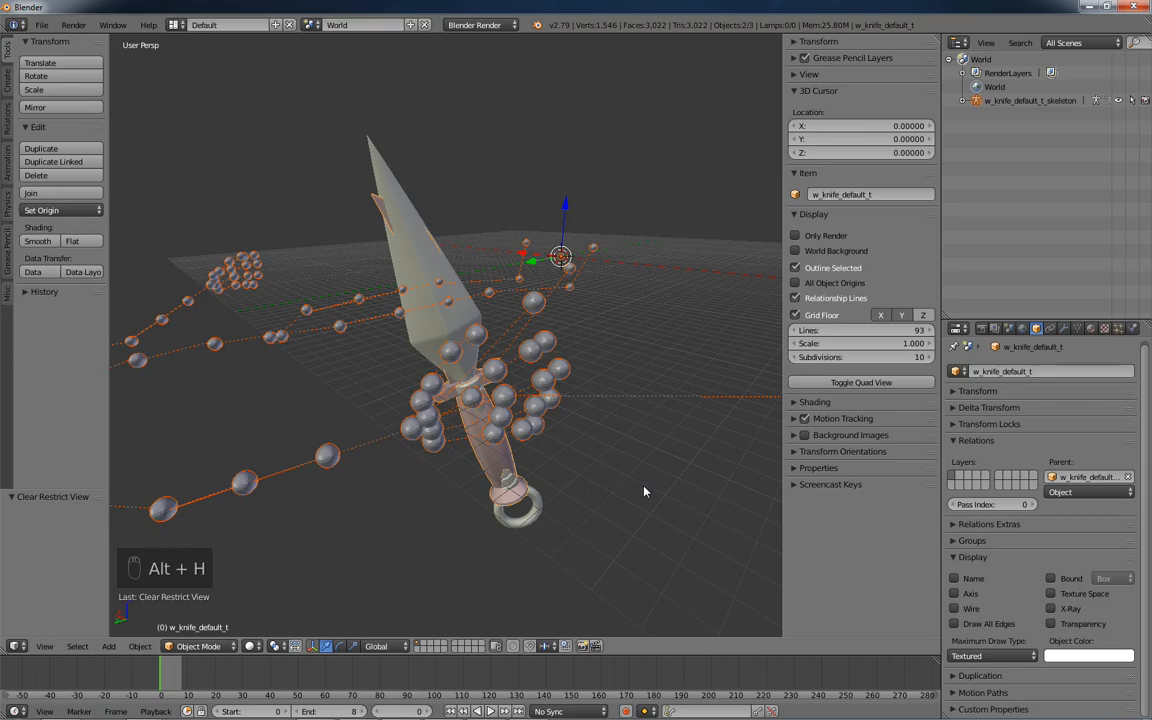
right_click(533, 404)
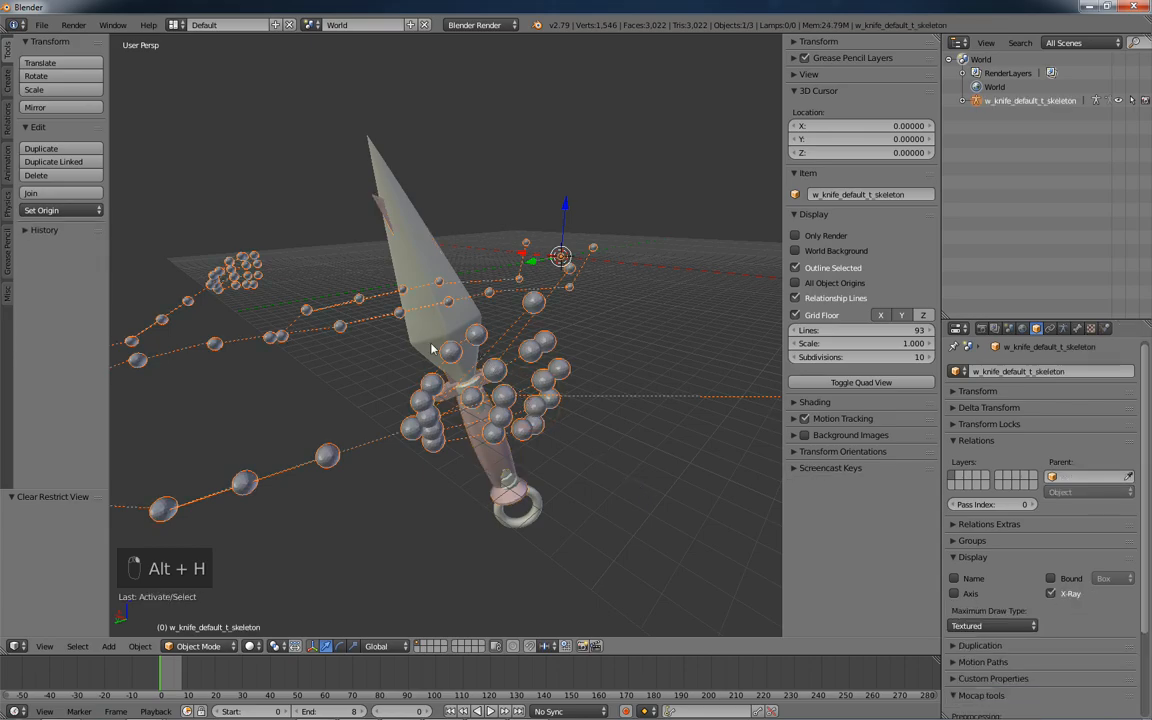
right_click(488, 483)
mouse_move(495, 502)
middle_mouse_down()
mouse_move(497, 491)
mouse_move(557, 549)
middle_mouse_up()
key("x")
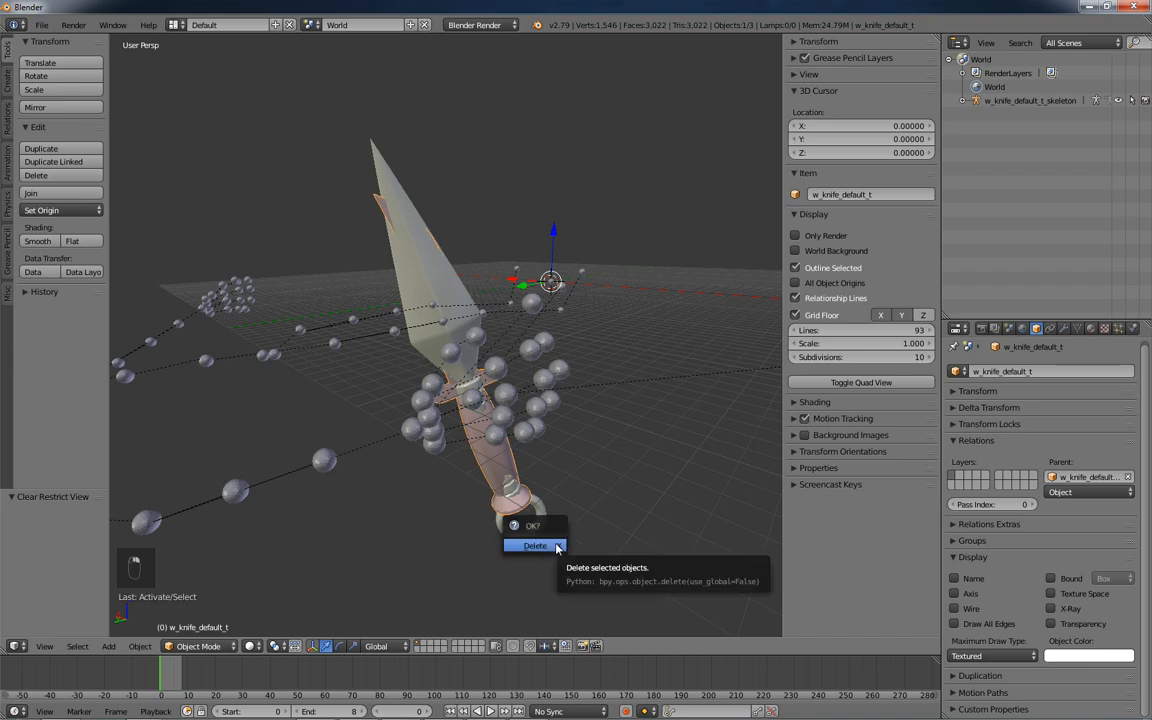
key("Delete")
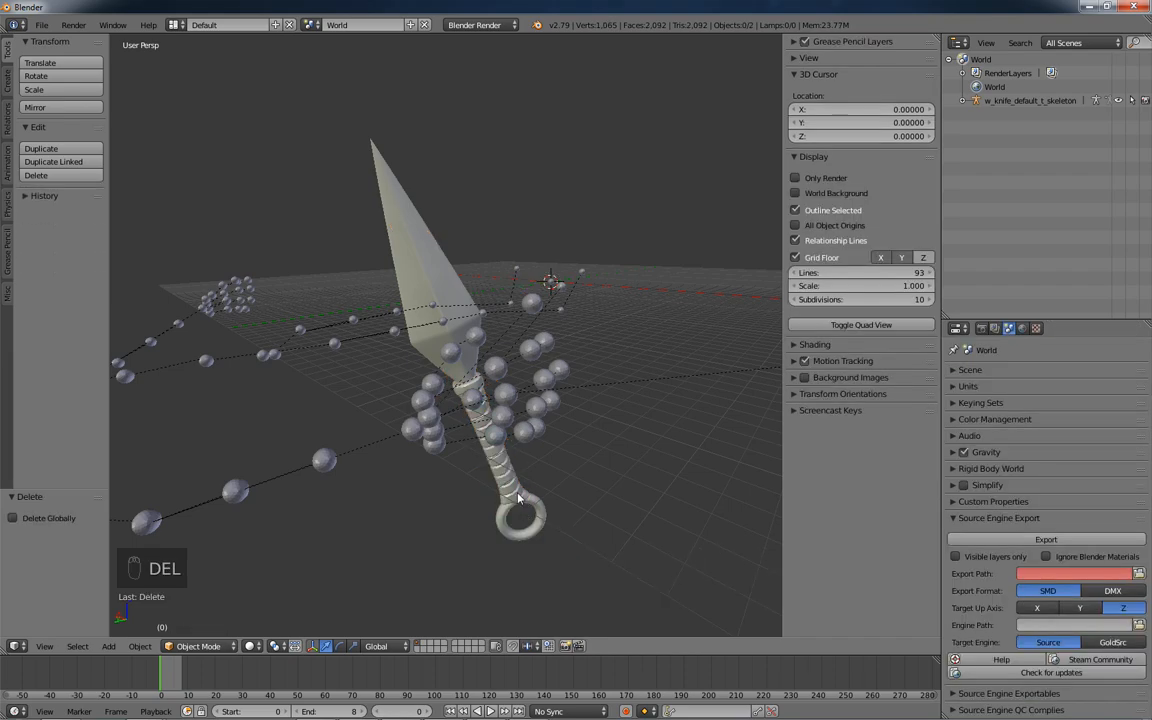
Set the 3D cursor's X location to 0 and set c_shogun_kunai's origin to the 3D cursor
right_click(518, 498)
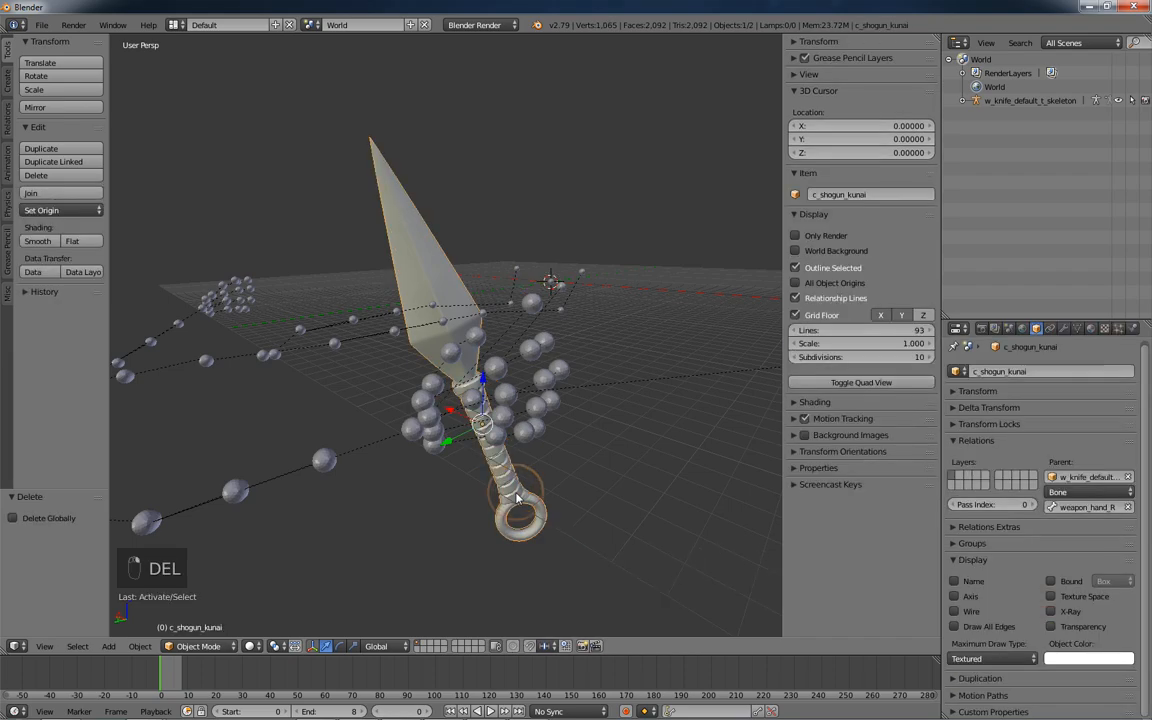
left_click(889, 125)
type("0")
key("Return")
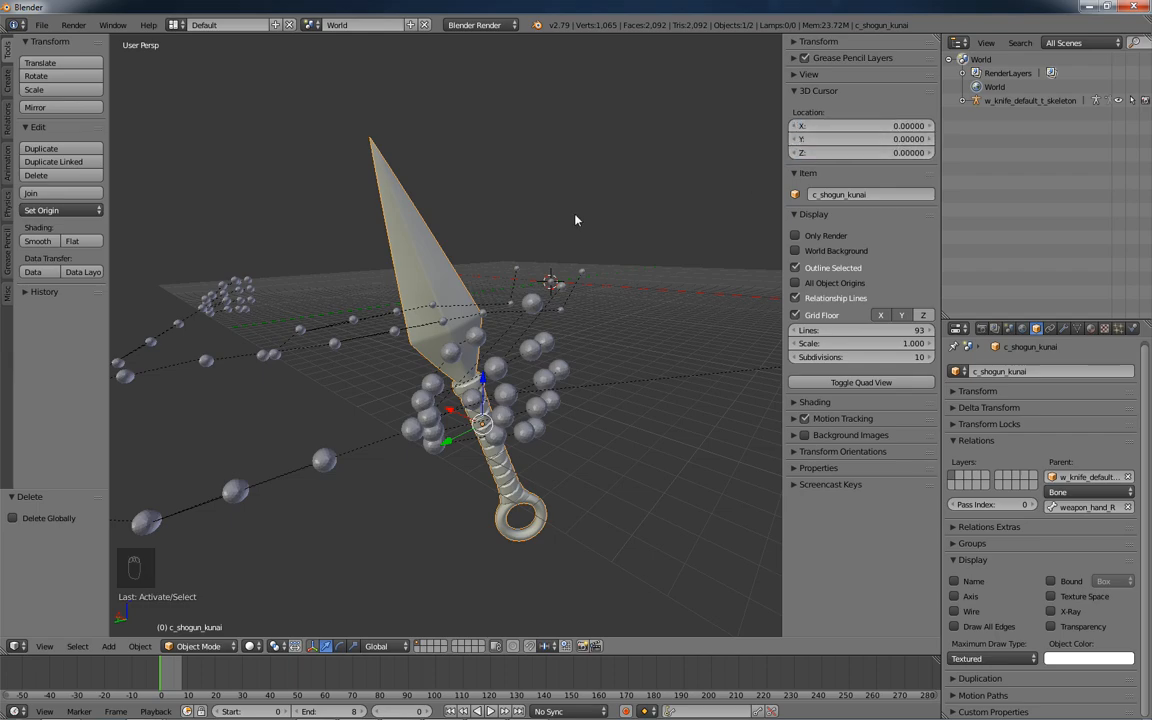
left_click(92, 210)
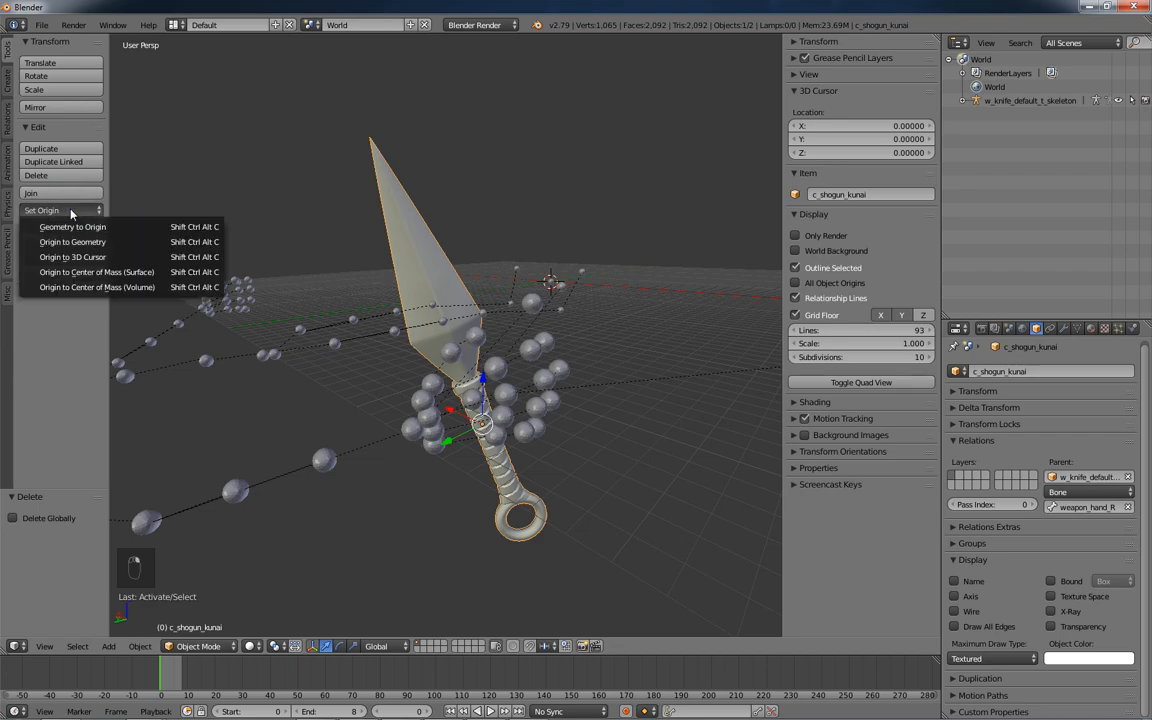
left_click(67, 258)
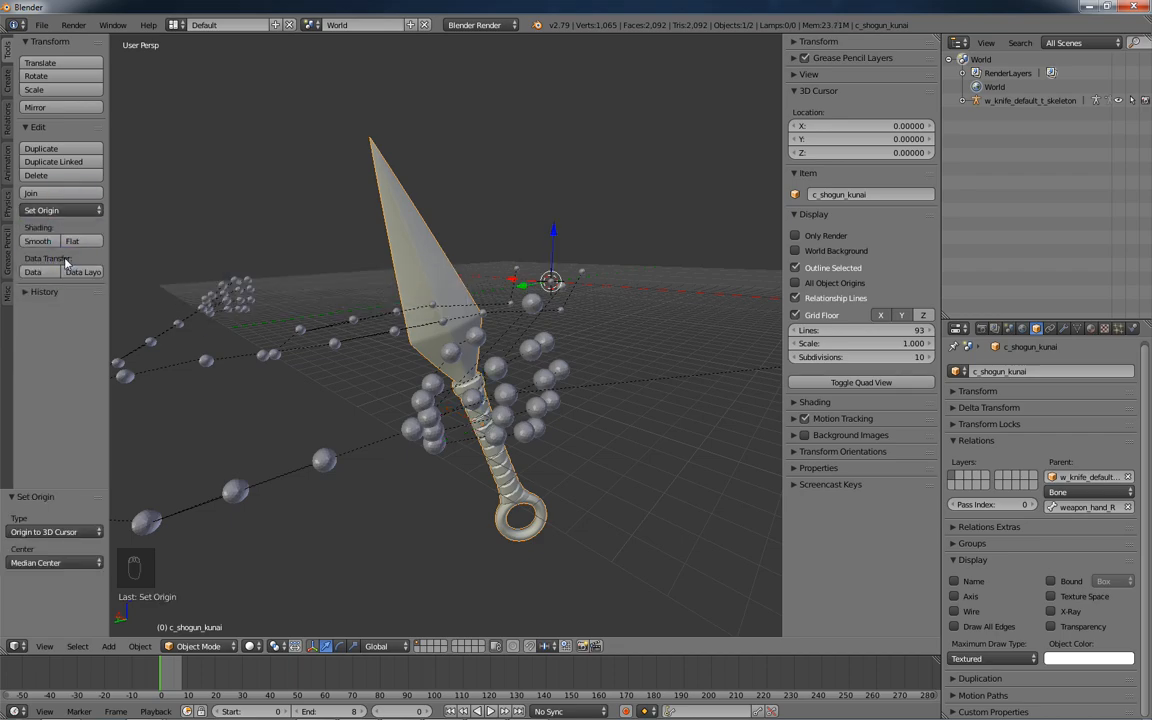
Set the Source Engine export path to the port\w_knife_default_t folder and export the c_shogun_kunai mesh in SMD format
left_click(1008, 329)
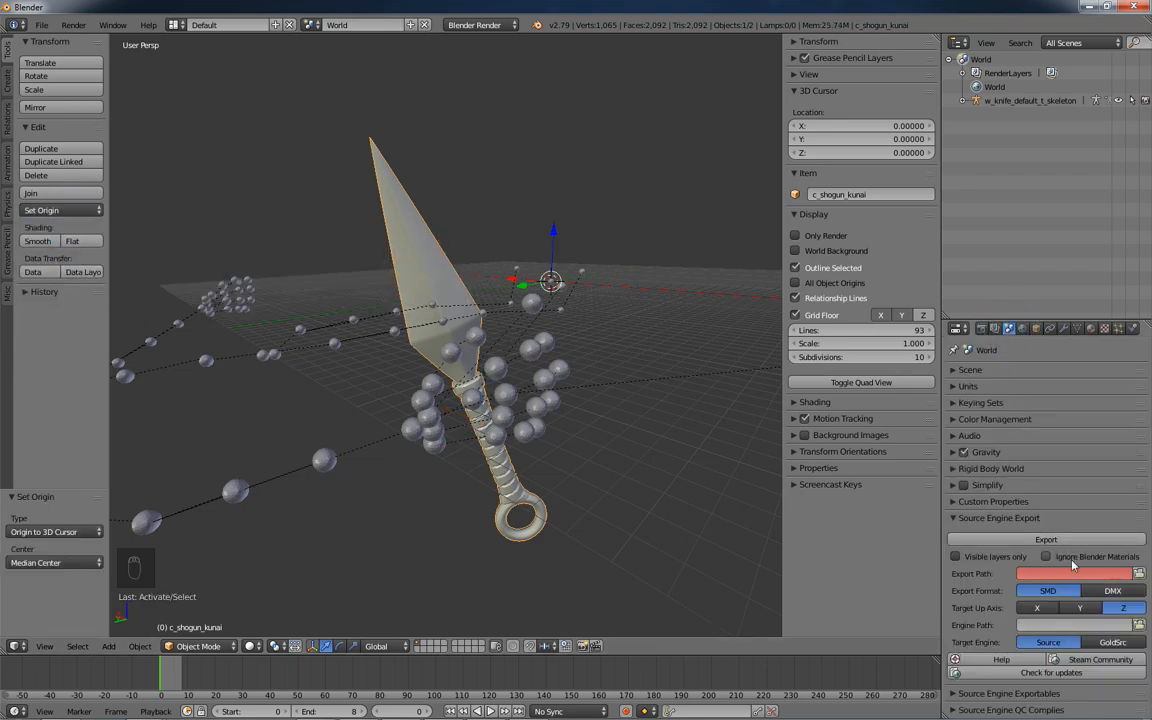
left_click(1138, 573)
left_click(55, 277)
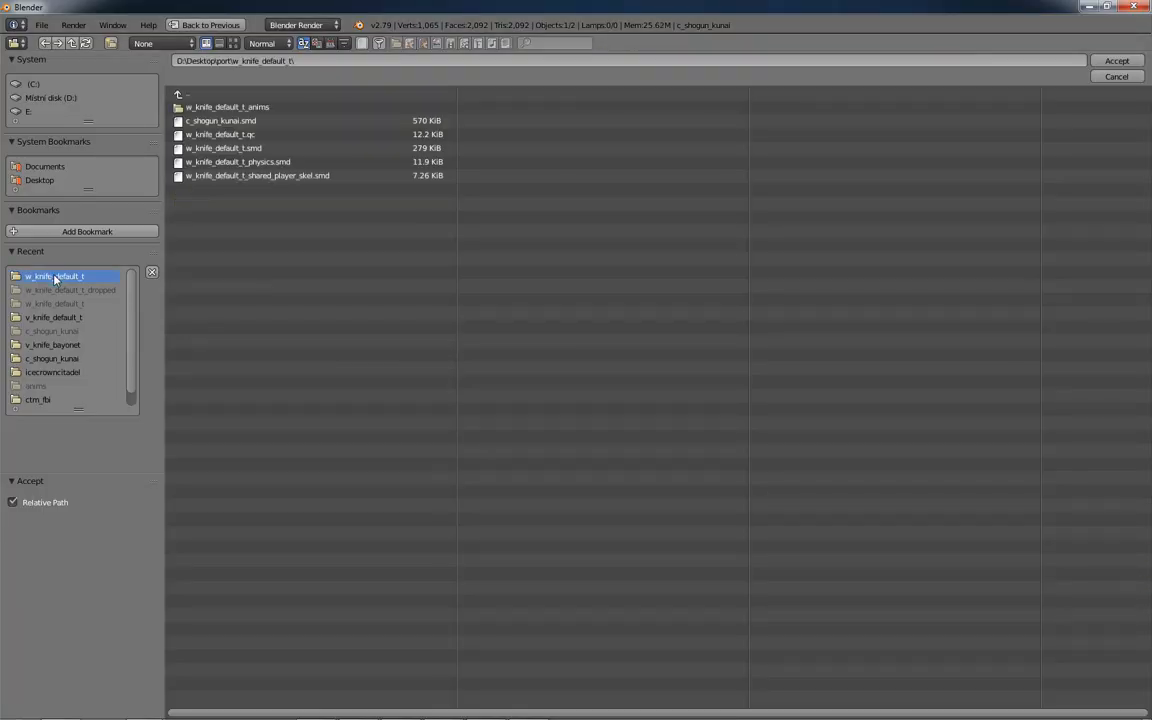
left_click(1116, 61)
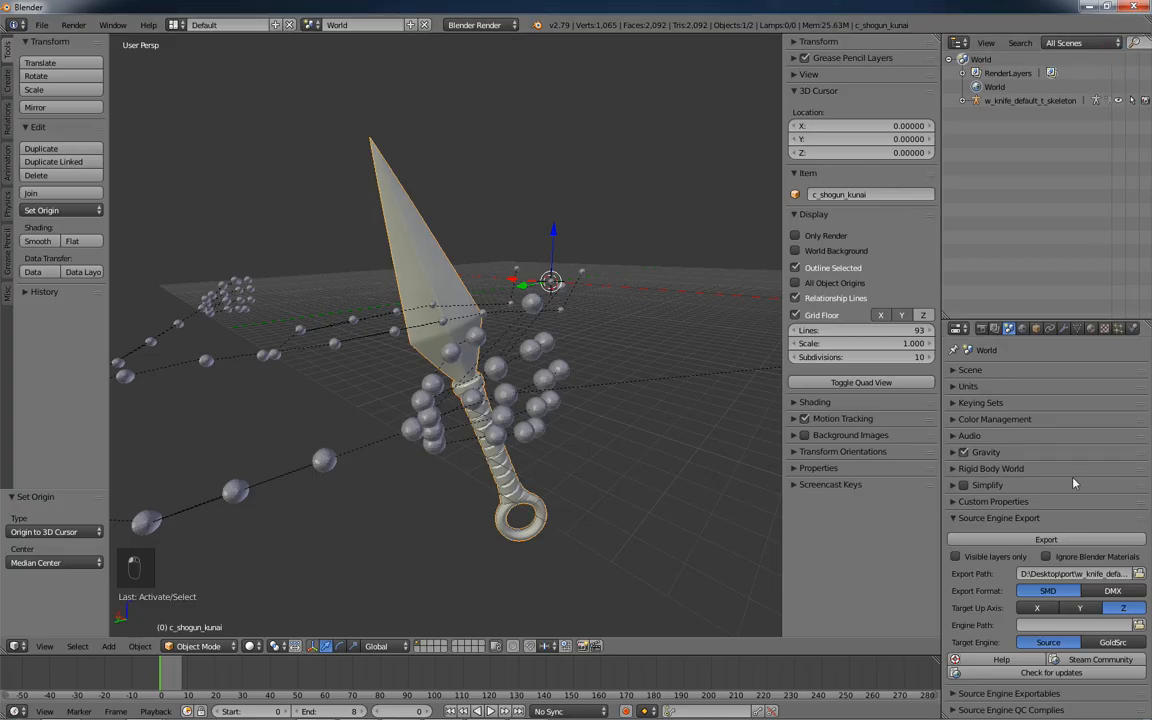
left_click(1075, 541)
left_click(1076, 544)
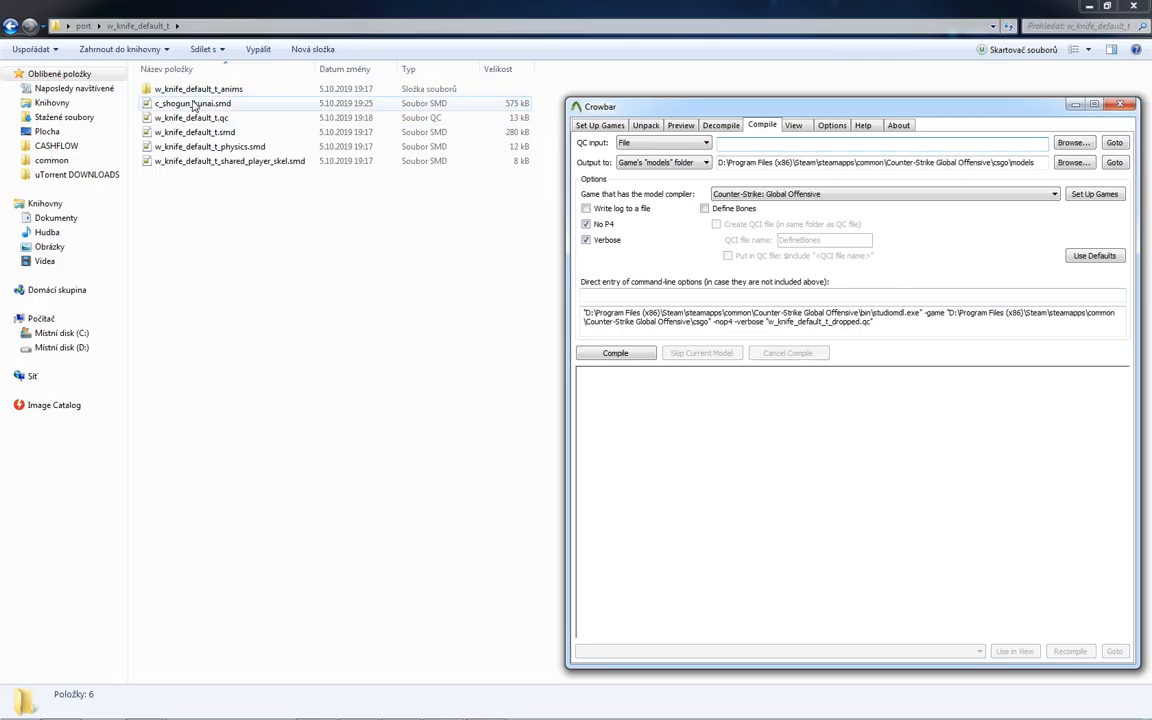
Switch to Crowbar and compile w_knife_default_t.qc for Counter-Strike: Global Offensive
left_click_drag(187, 122, 873, 445)
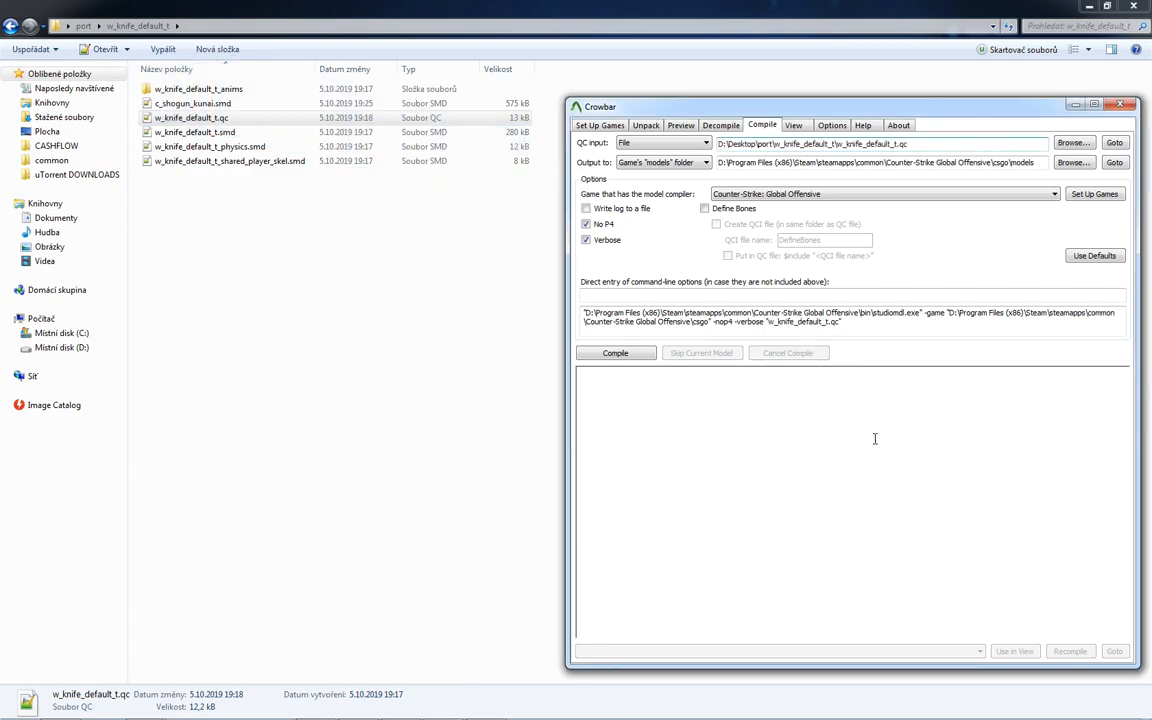
left_click(604, 355)
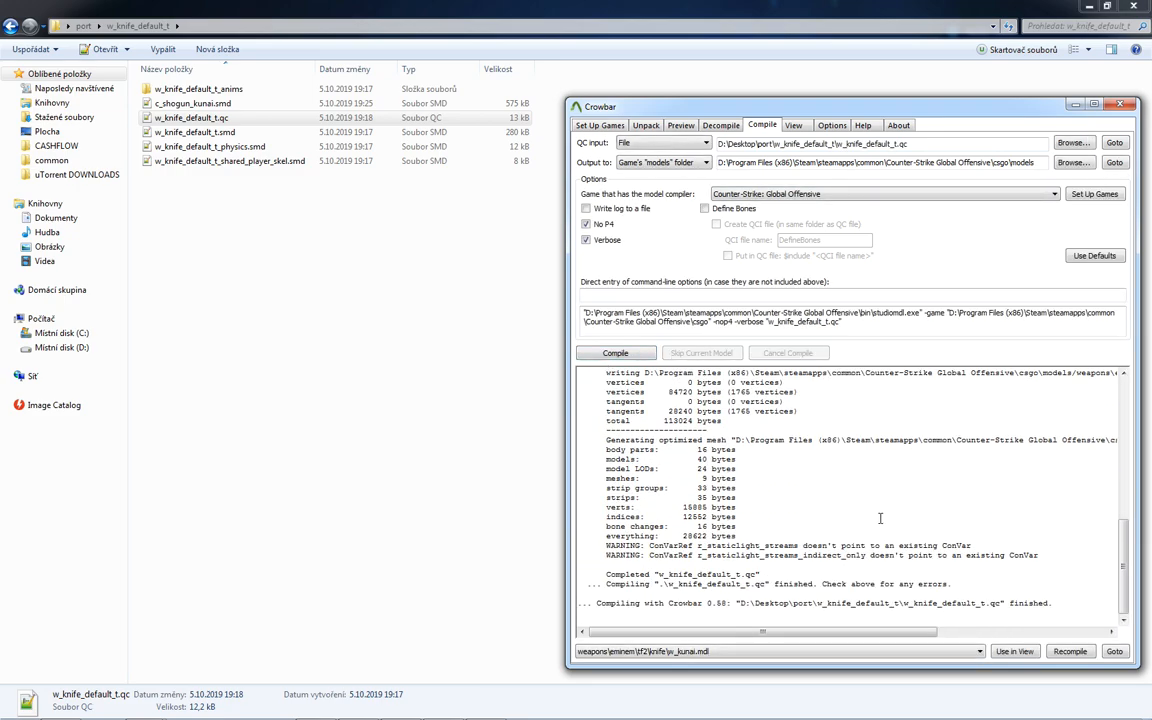
Open the compiled w_kunai.mdl in the model viewer and inspect the kunai with its bones displayed
left_click(1013, 651)
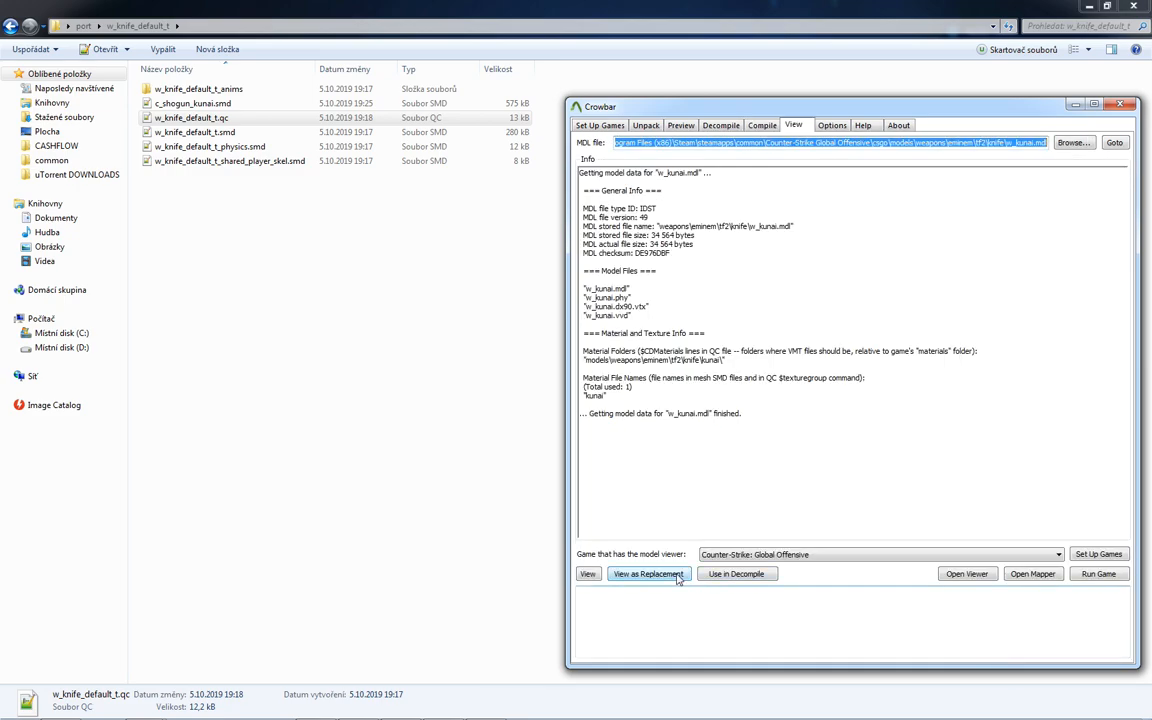
left_click(590, 575)
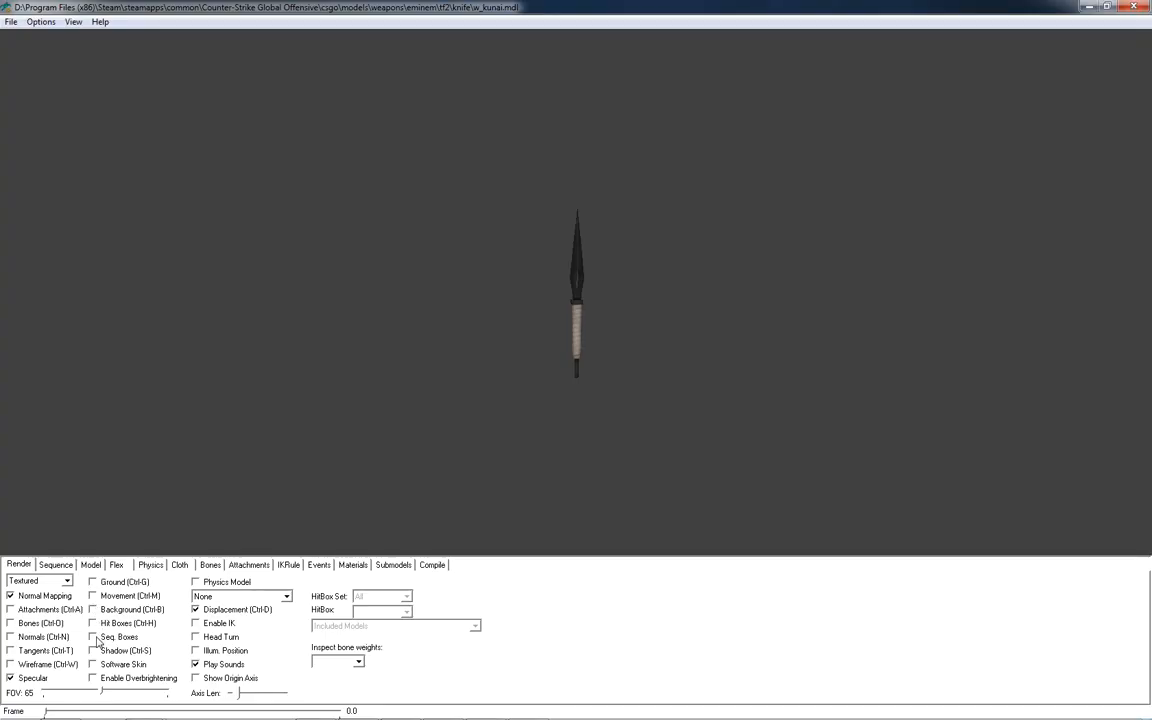
left_click(11, 623)
left_click_drag(255, 386, 357, 385)
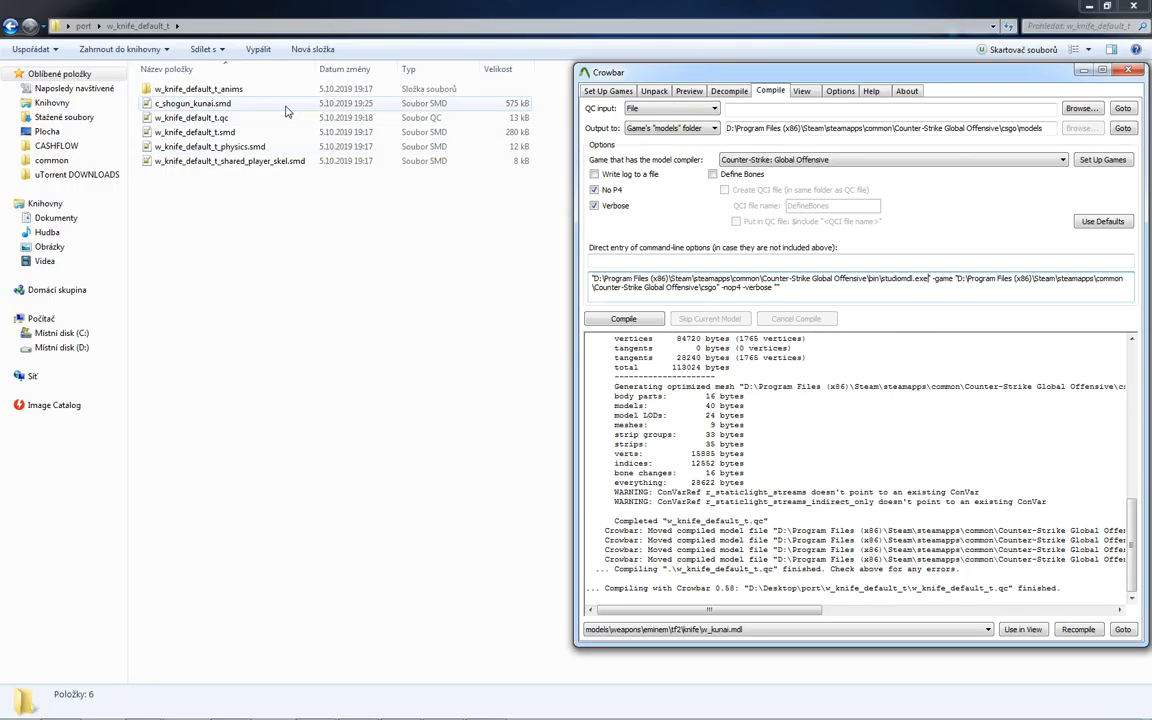
Compile w_knife_default_t.qc with the output set to a subfolder of the QC input, compiled 0.58
left_click_drag(210, 118, 765, 110)
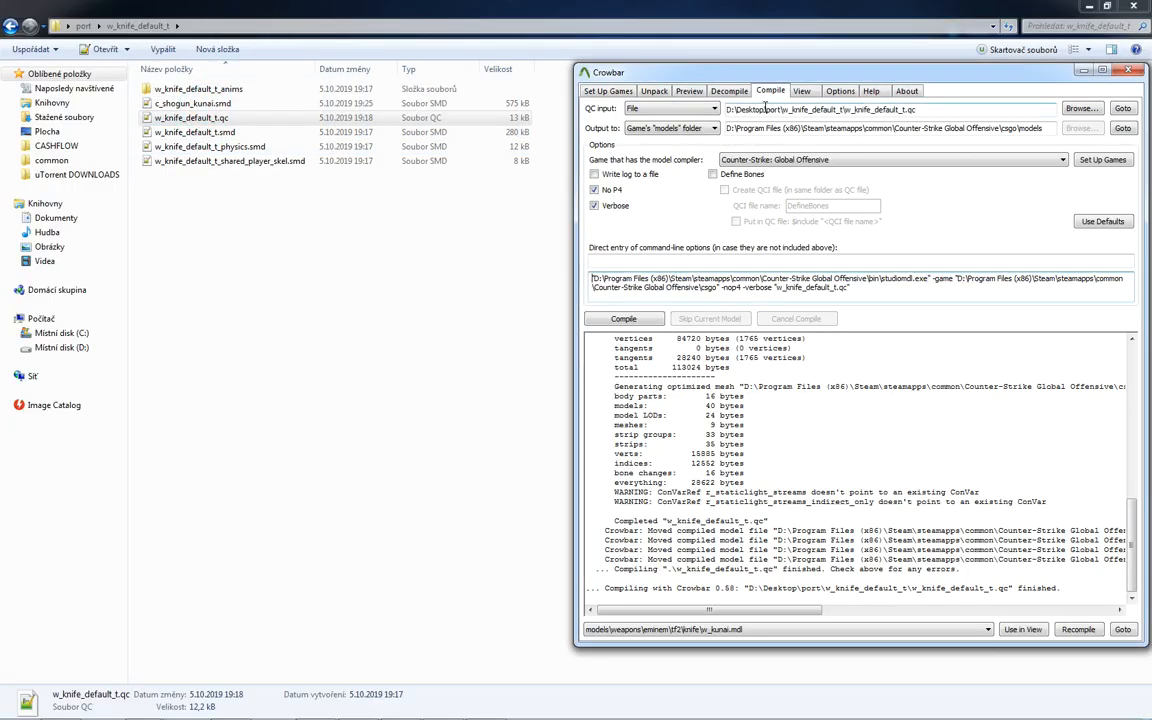
left_click(670, 128)
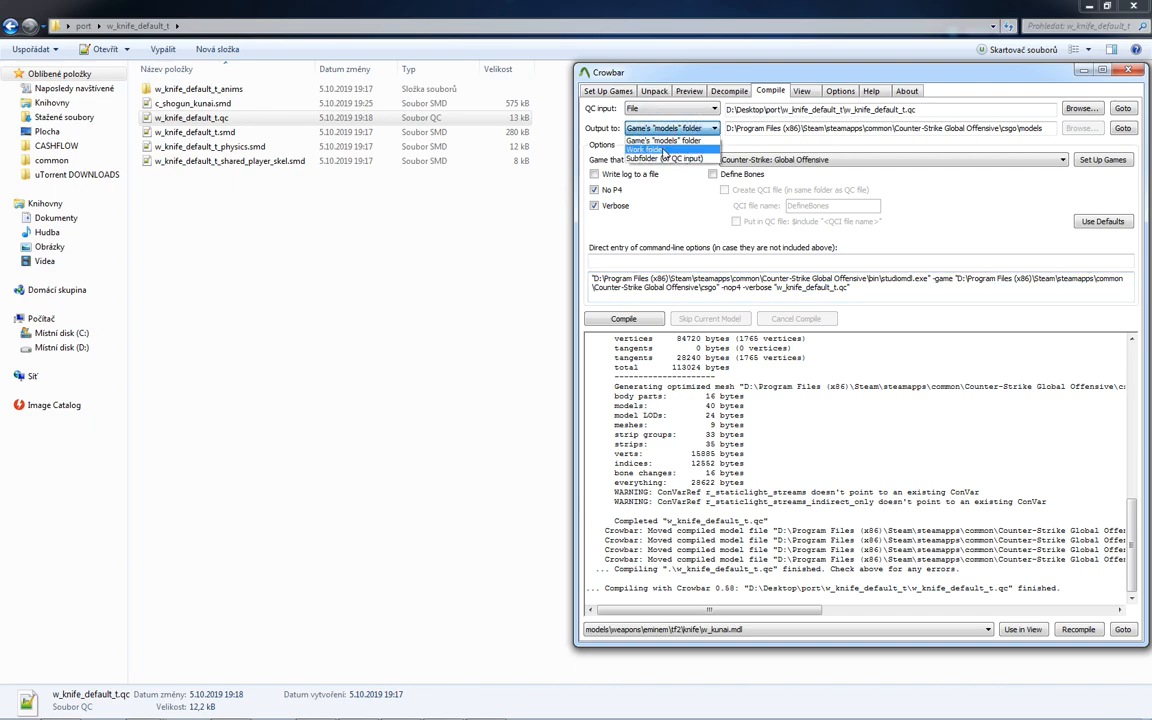
left_click(660, 150)
left_click(623, 320)
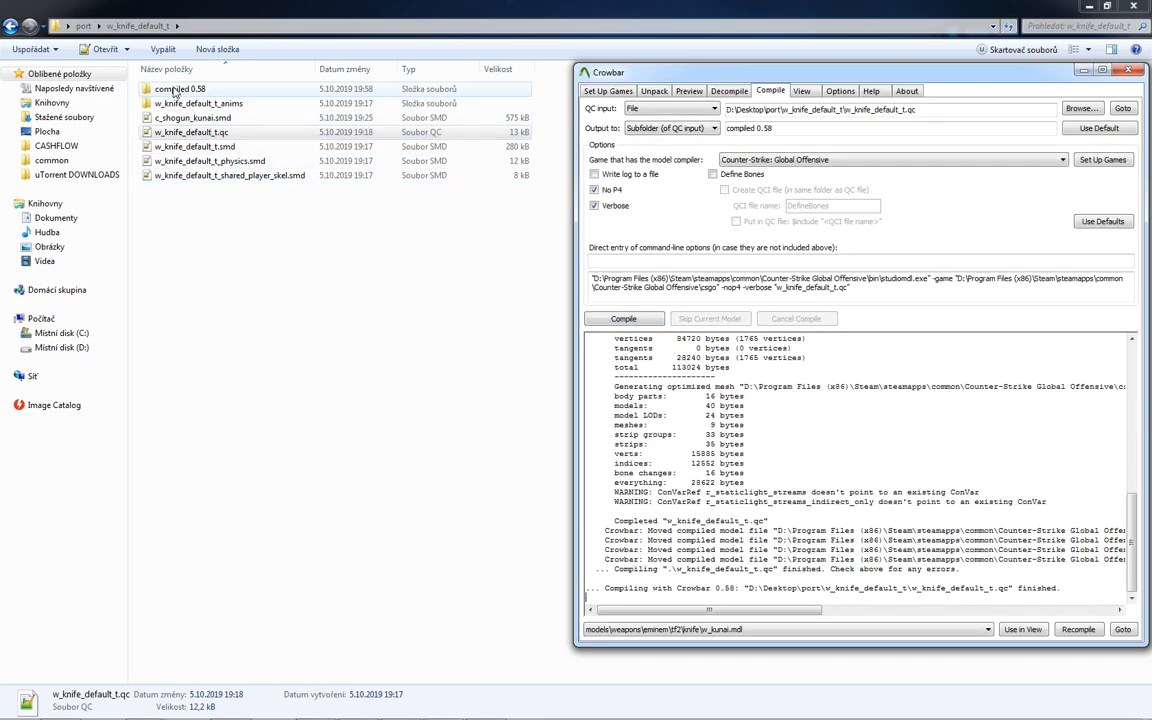
Copy the models folder from compiled 0.58 into port\_hotovo, merge it with the existing models folder and open its subfolders
double_click(170, 89)
left_click(182, 92)
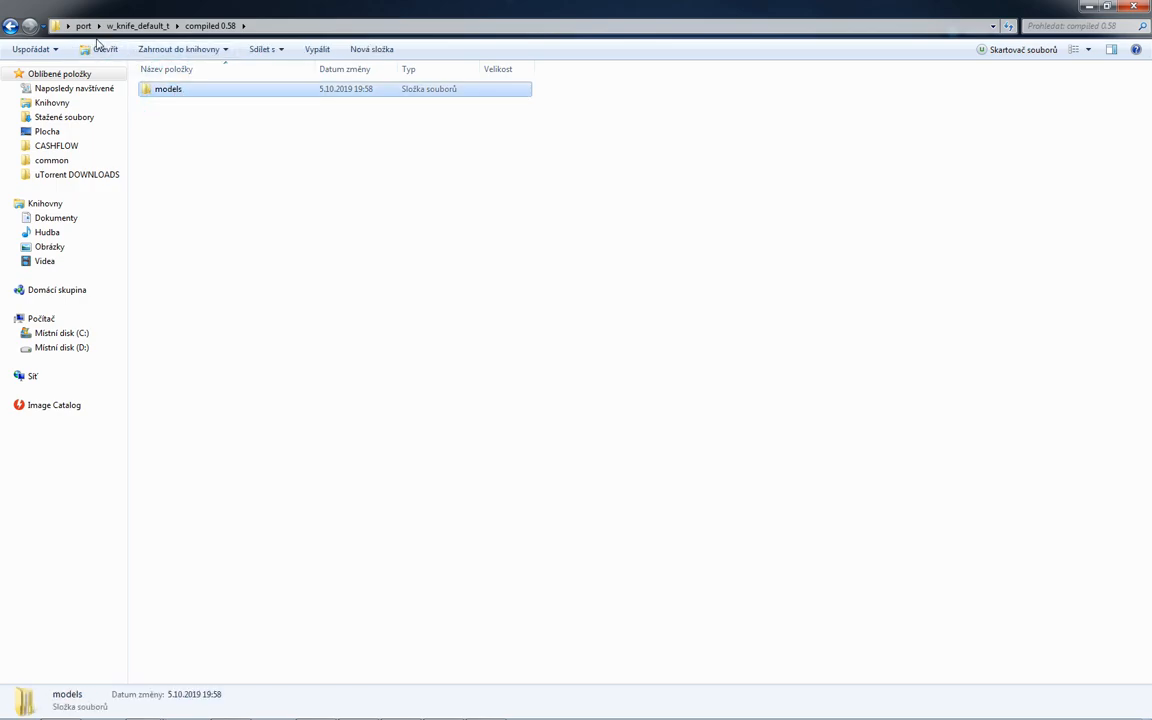
left_click(83, 26)
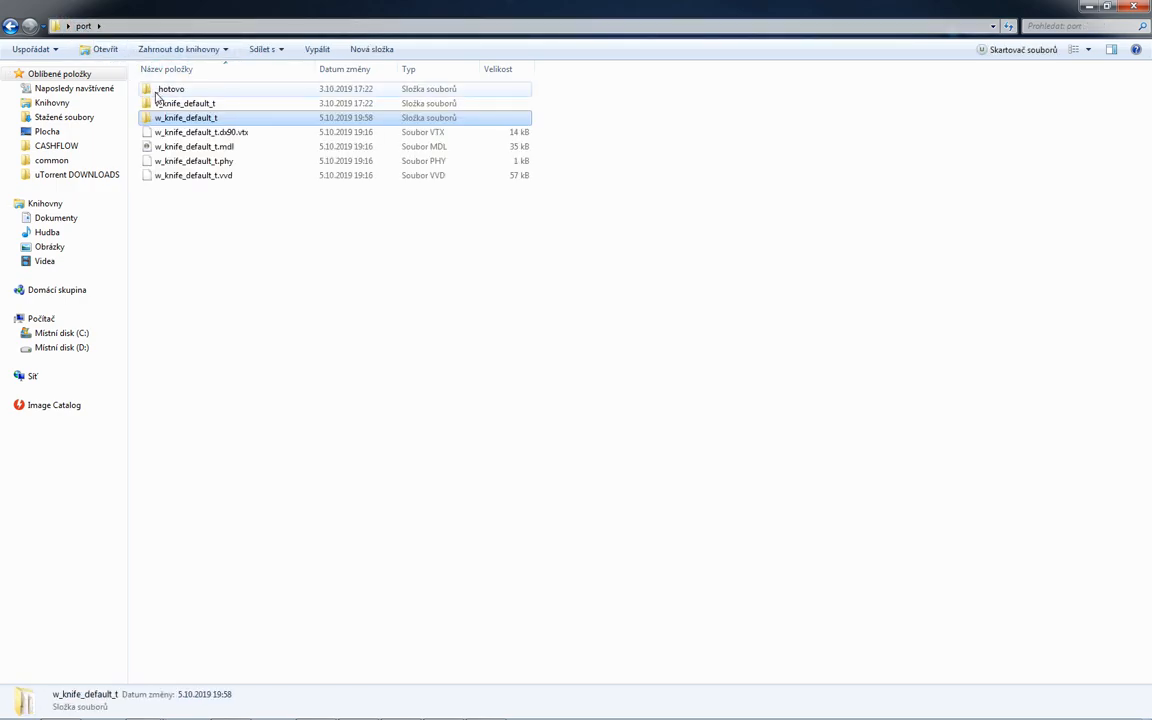
double_click(165, 89)
key("ctrl+v")
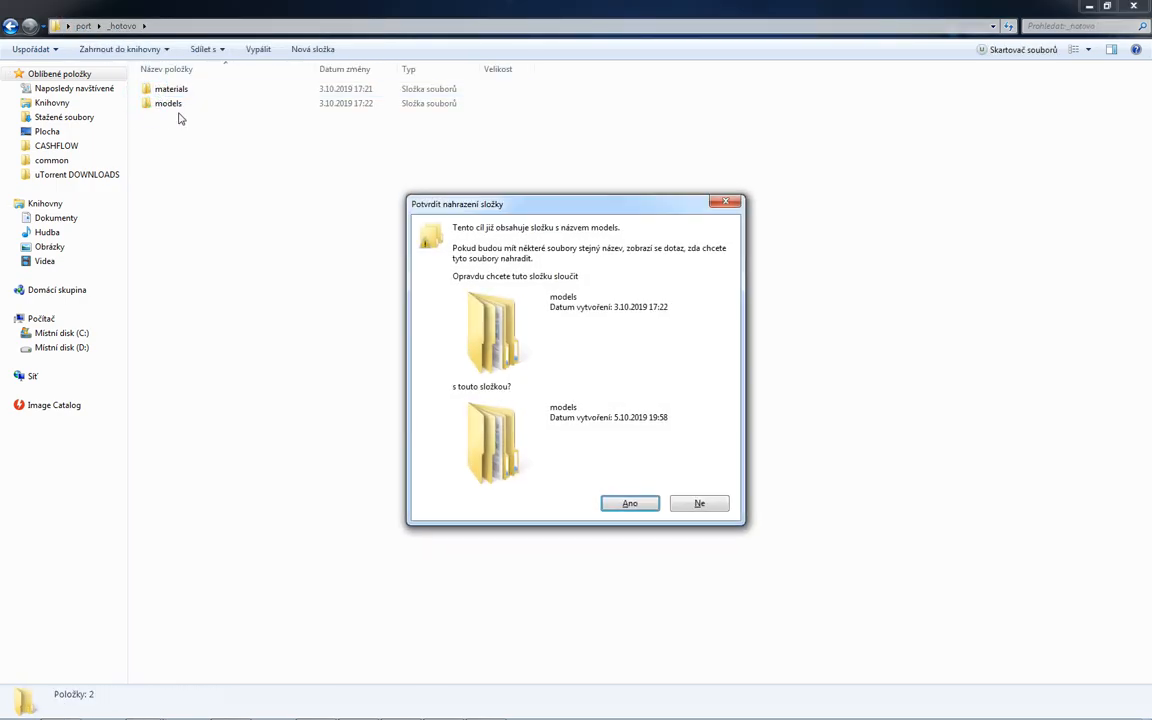
left_click(626, 503)
double_click(168, 104)
double_click(170, 89)
double_click(170, 89)
double_click(171, 90)
double_click(171, 90)
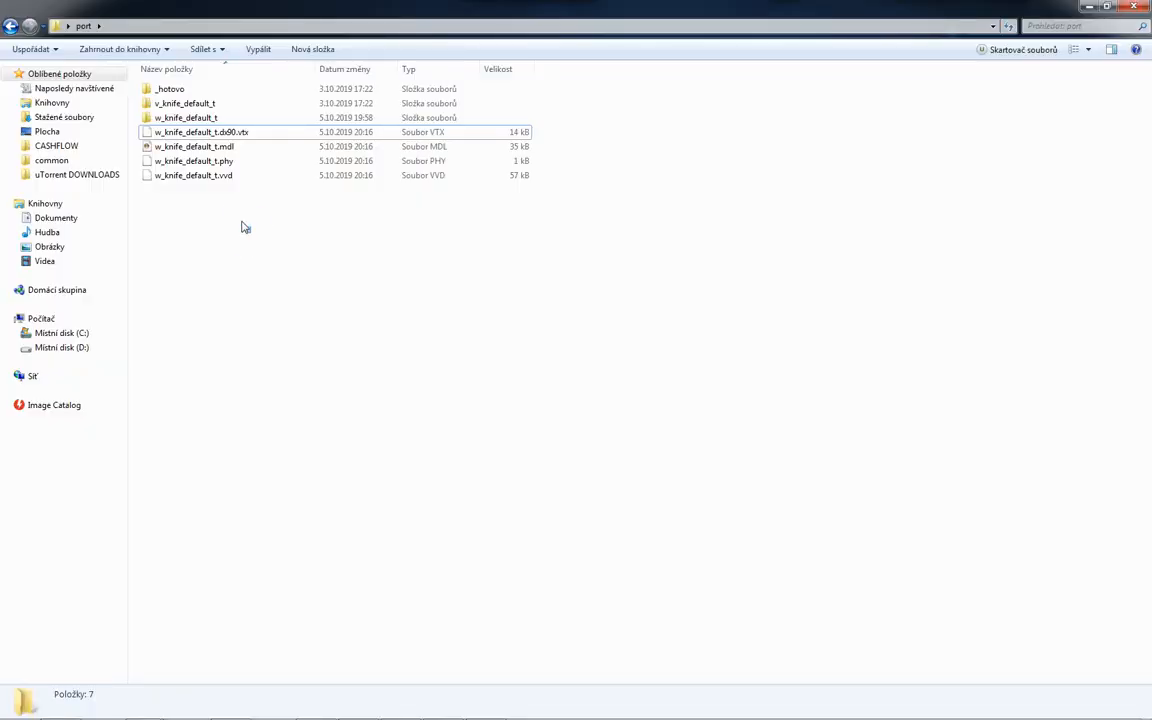
Delete the four w_knife_default_t model files (VTX, MDL, PHY, VVD) from the port folder
left_click_drag(241, 227, 177, 124)
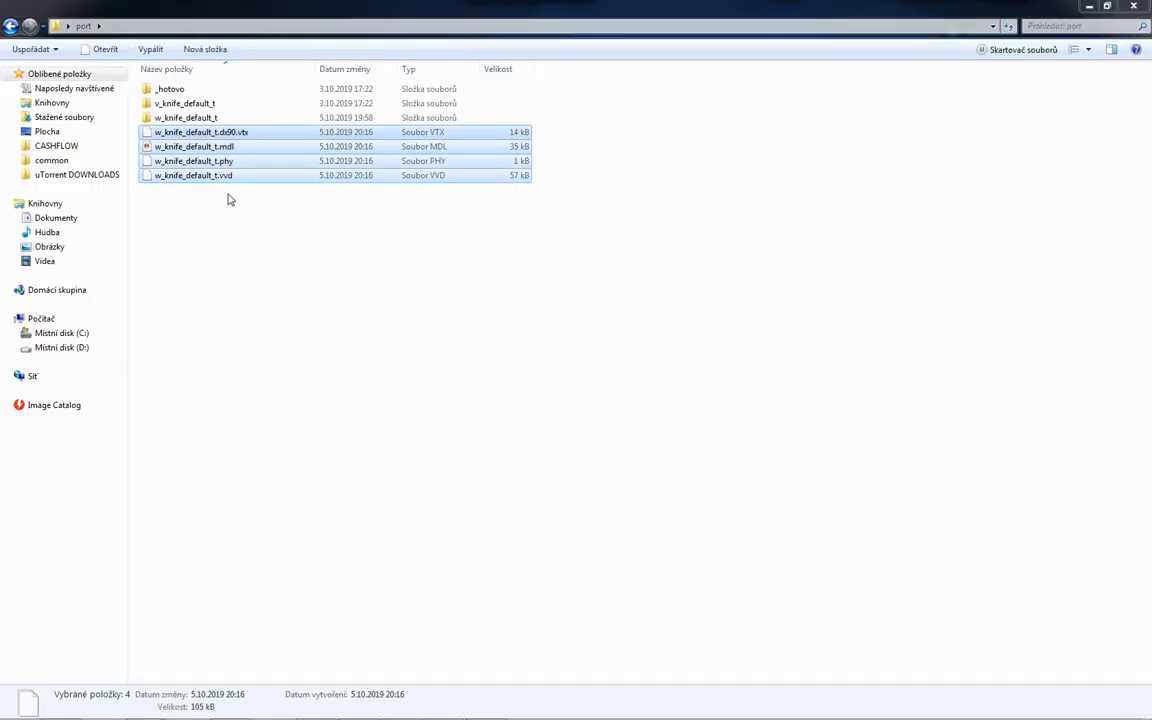
key("Delete")
key("Return")
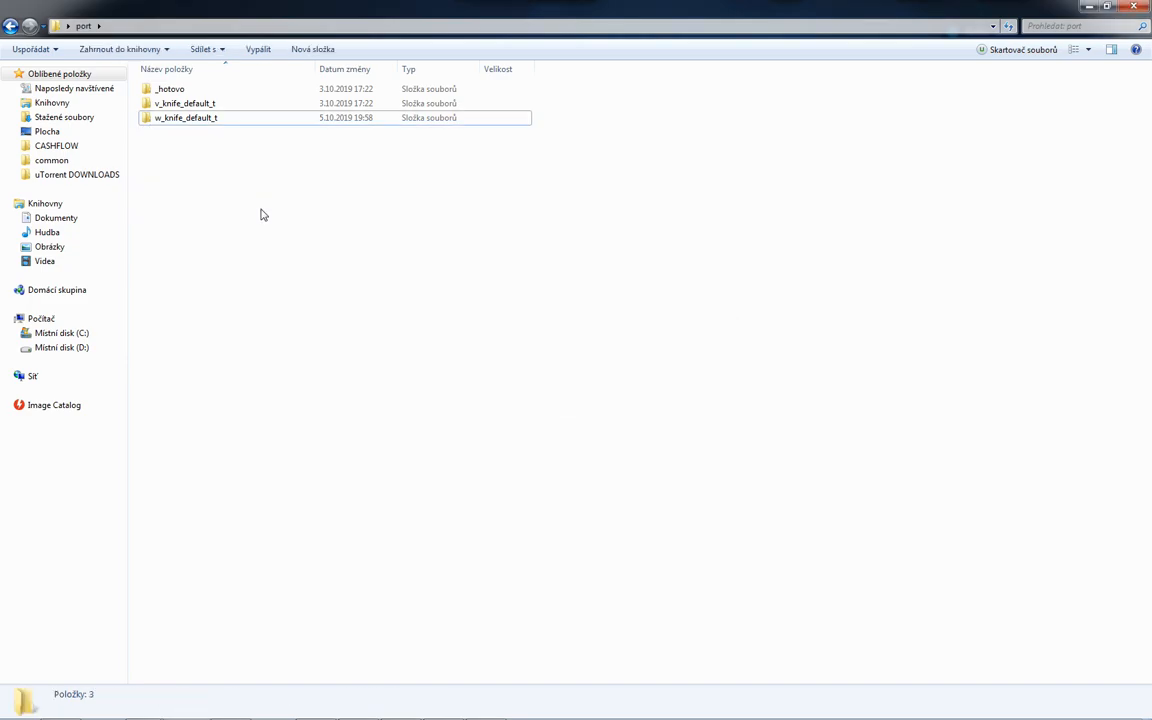
Switch to GCFScape and extract the four w_knife_default_t_dropped files from pak01_dir.vpk into the port folder
mouse_move(508, 700)
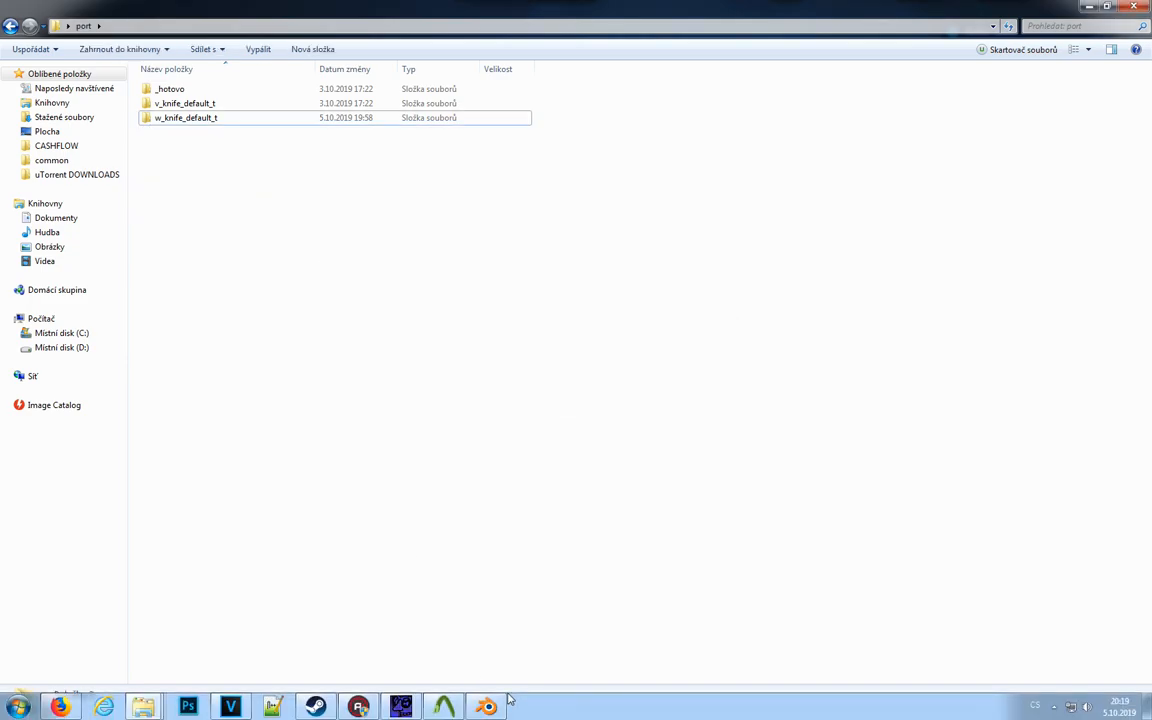
left_click(412, 707)
left_click(851, 363)
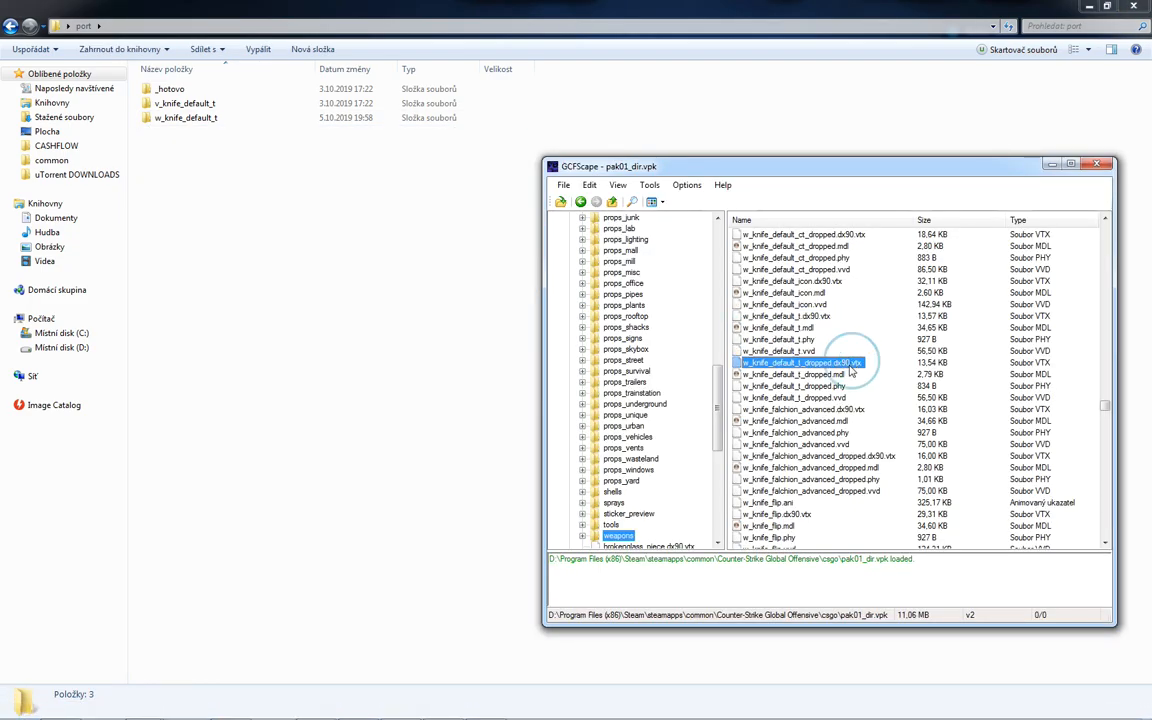
left_click(836, 397, "shift")
left_click_drag(836, 388, 334, 379)
Switch to Crowbar and decompile w_knife_default_t_dropped.mdl into its own subfolder
key("alt+Tab")
left_click_drag(192, 146, 780, 108)
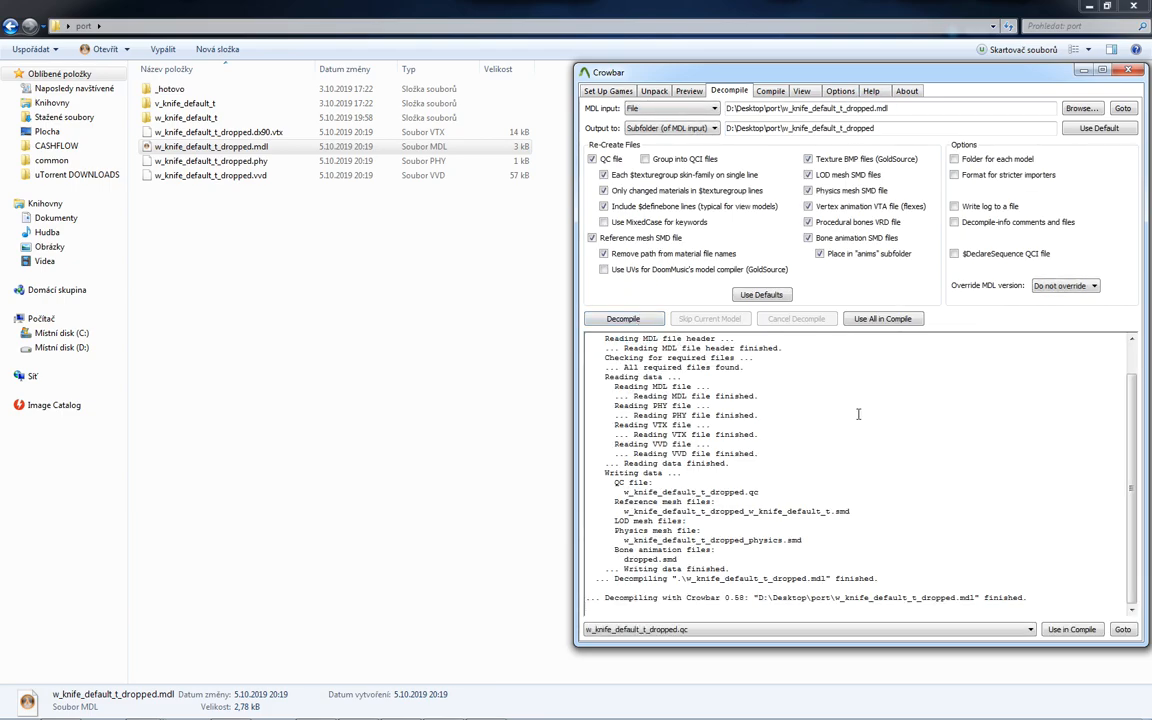
left_click(429, 314)
Copy c_shogun_kunai.smd from the v_knife_default_t folder into the w_knife_default_t_dropped folder
double_click(190, 103)
left_click(196, 104)
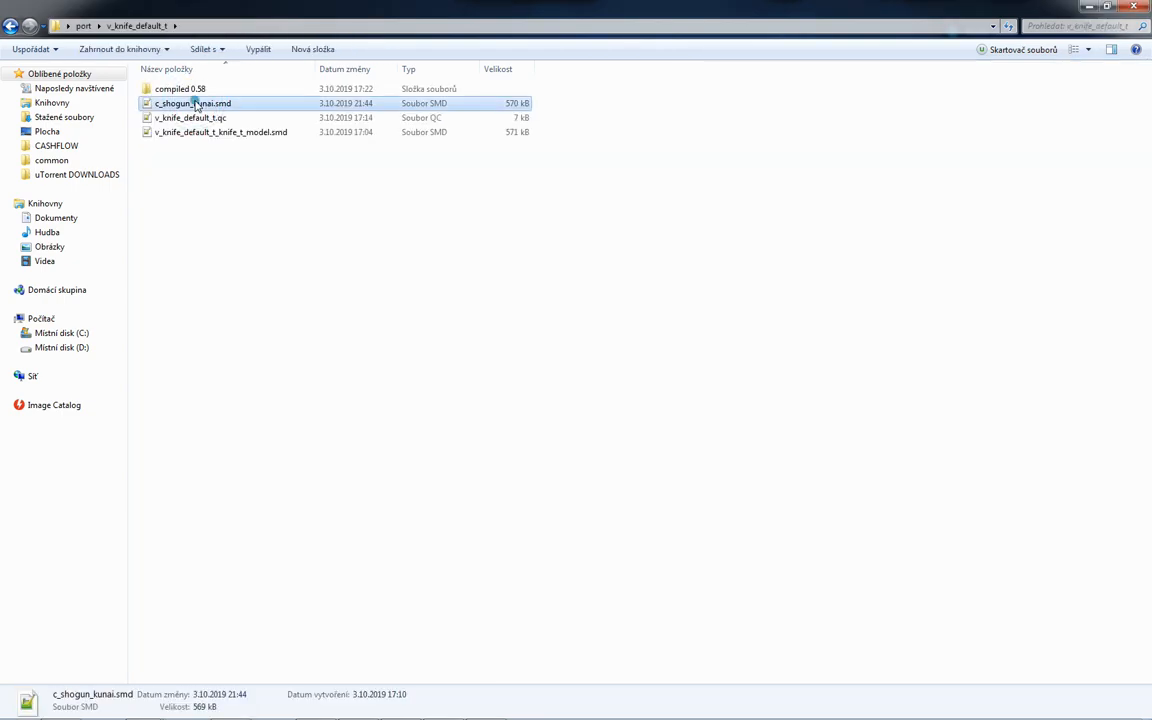
left_click(83, 25)
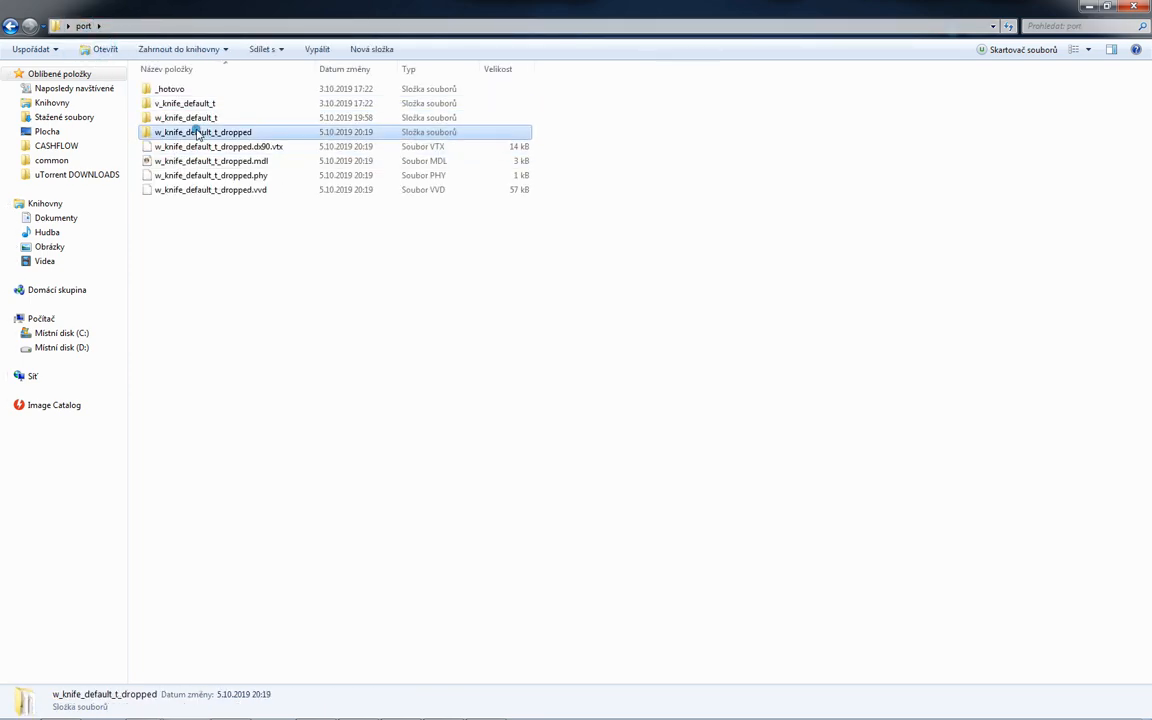
double_click(200, 131)
key("ctrl+v")
In Notepad++, set the $modelname in w_knife_default_t_dropped.qc to weapons\eminem\tf2\knife\w_kunai_dropped.mdl, reusing the path from w_knife_default_t.qc
key("alt+Tab")
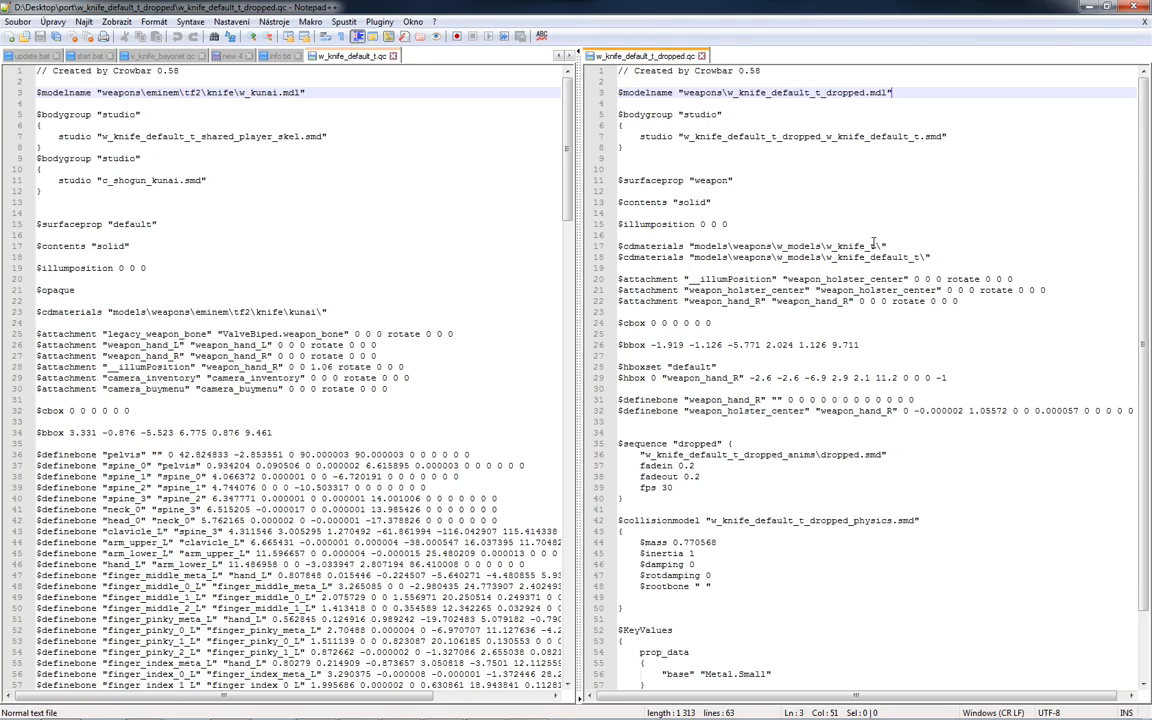
left_click_drag(279, 92, 38, 93)
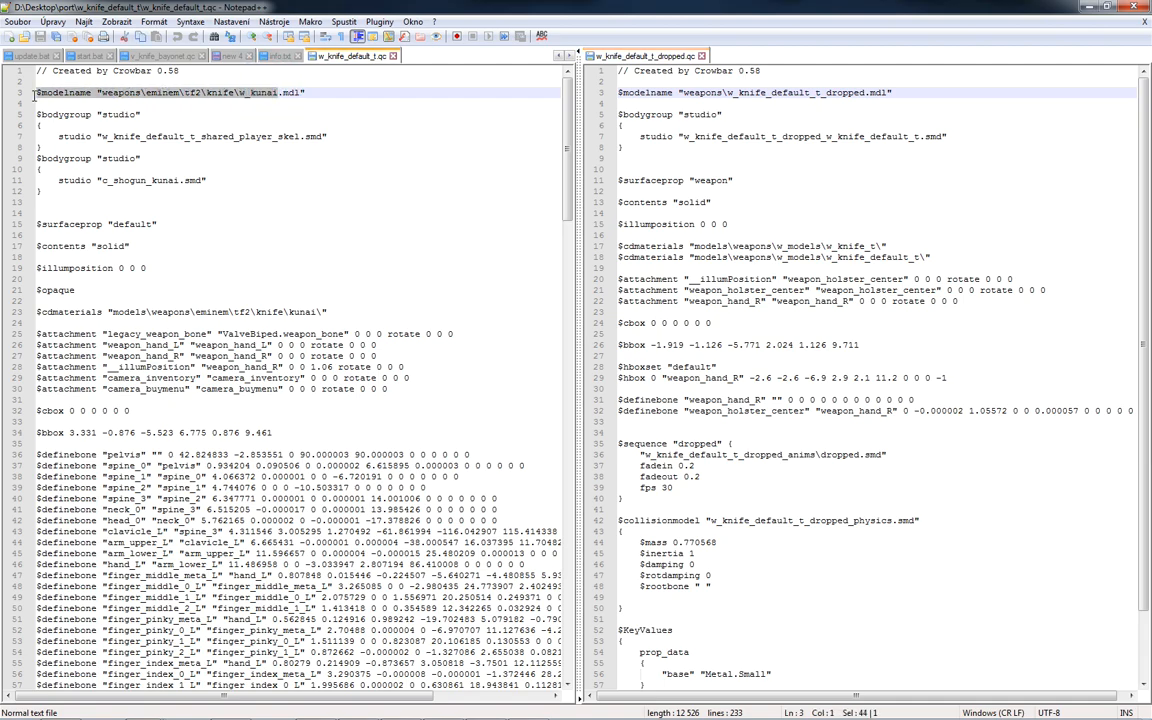
left_click_drag(820, 92, 527, 88)
key("ctrl+v")
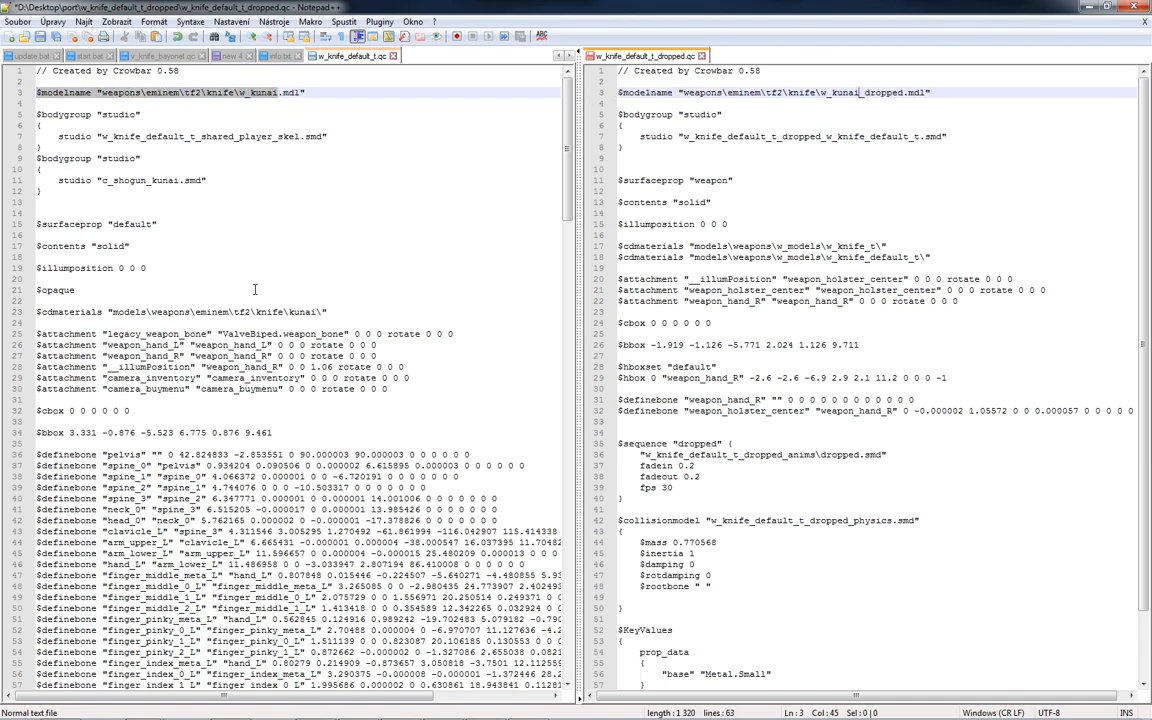
Replace the studio mesh in the dropped QC's bodygroup with c_shogun_kunai.smd
double_click(140, 180)
key("ctrl+c")
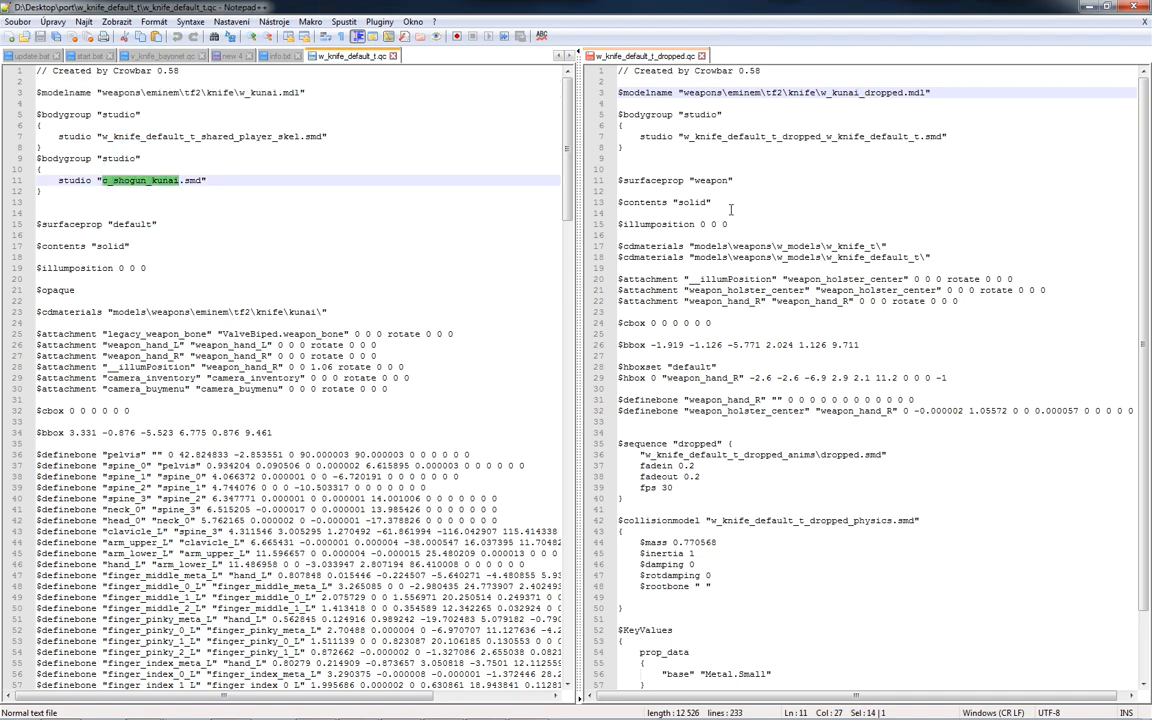
double_click(760, 136)
key("ctrl+v")
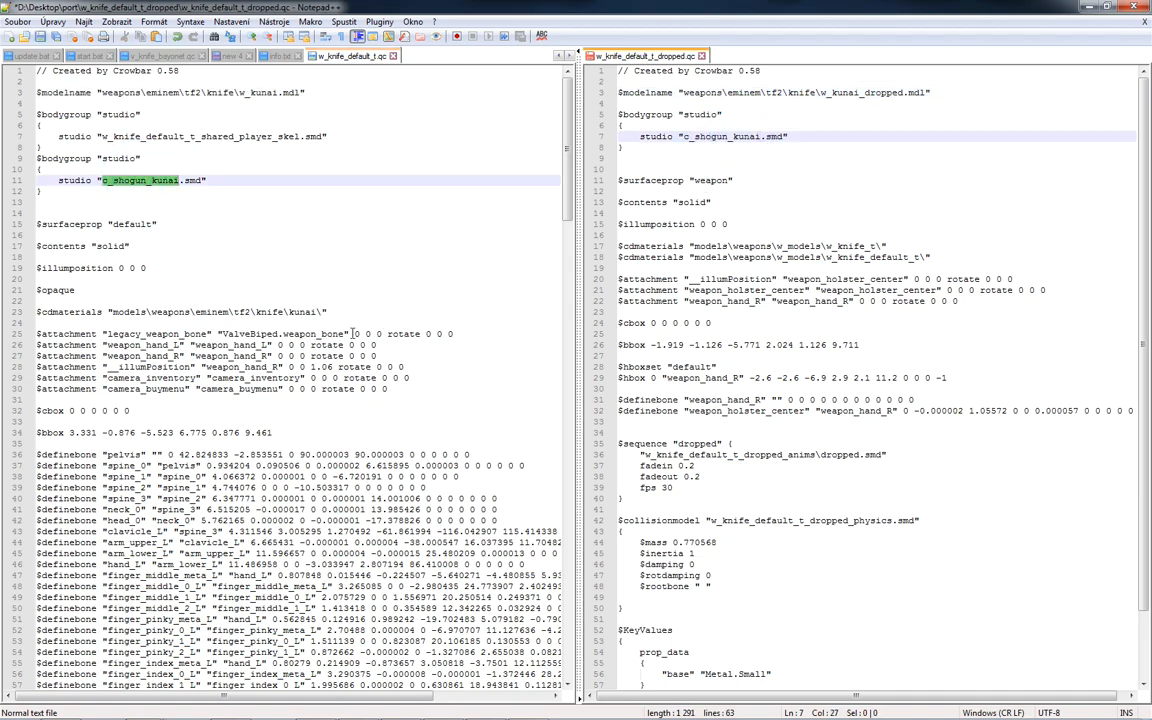
Replace both $cdmaterials lines in the dropped QC with "models\weapons\eminem\tf2\knife\kunai\" and save the file
left_click_drag(327, 313, 22, 309)
key("ctrl+c")
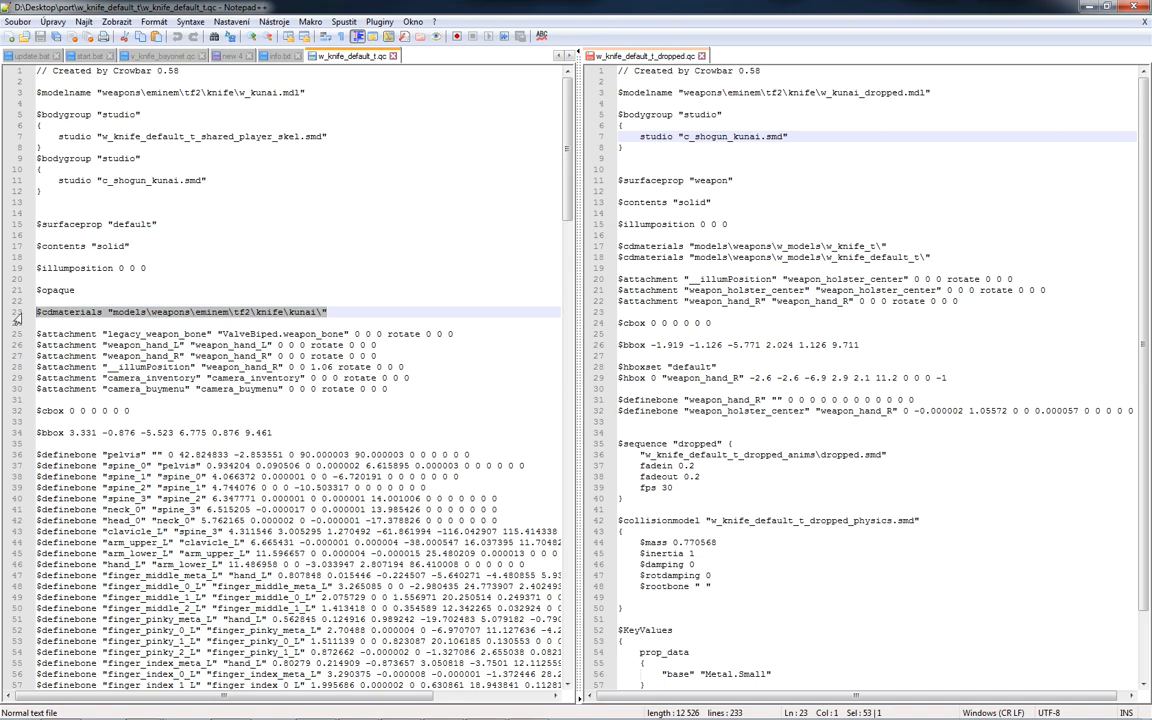
left_click_drag(937, 257, 600, 246)
key("ctrl+v")
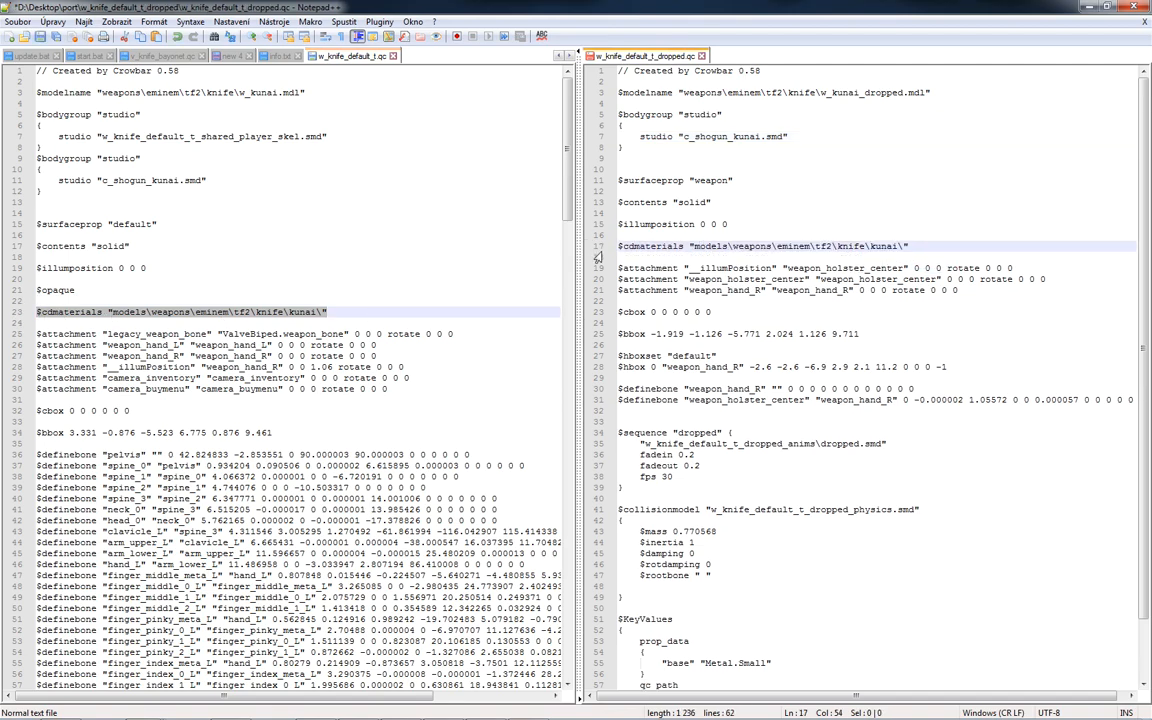
key("ctrl+s")
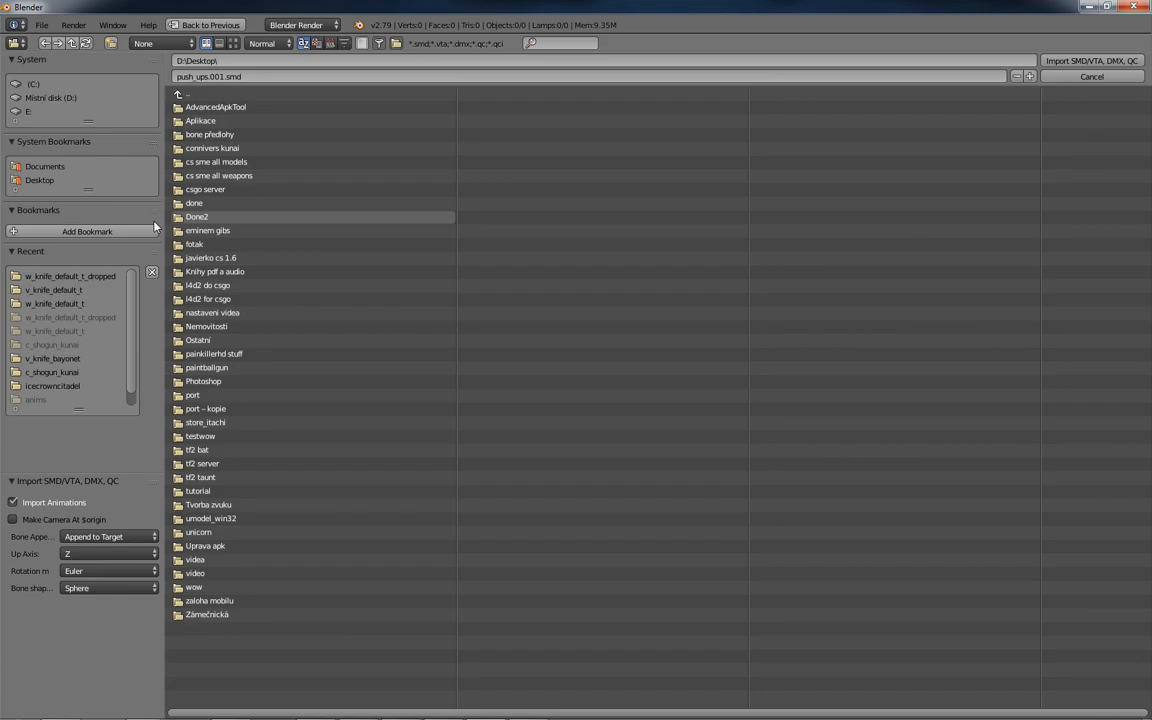
In Blender, import c_shogun_kunai.smd from the w_knife_default_t_dropped folder and delete its skeleton
left_click(65, 276)
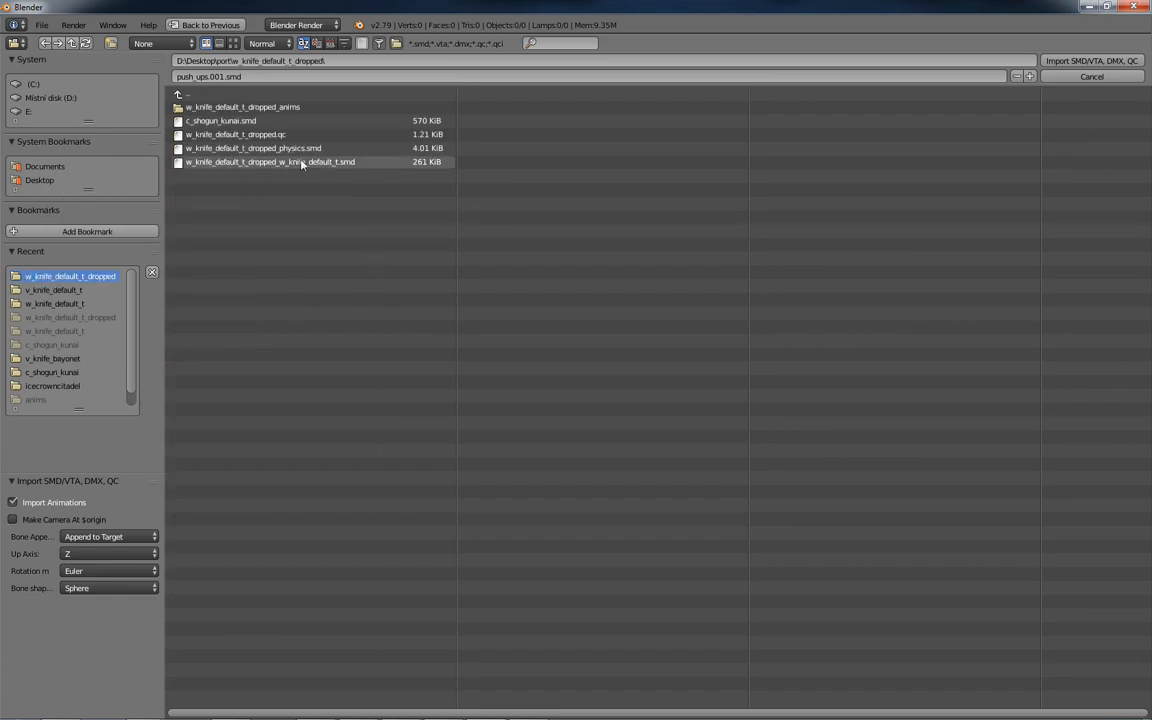
double_click(255, 121)
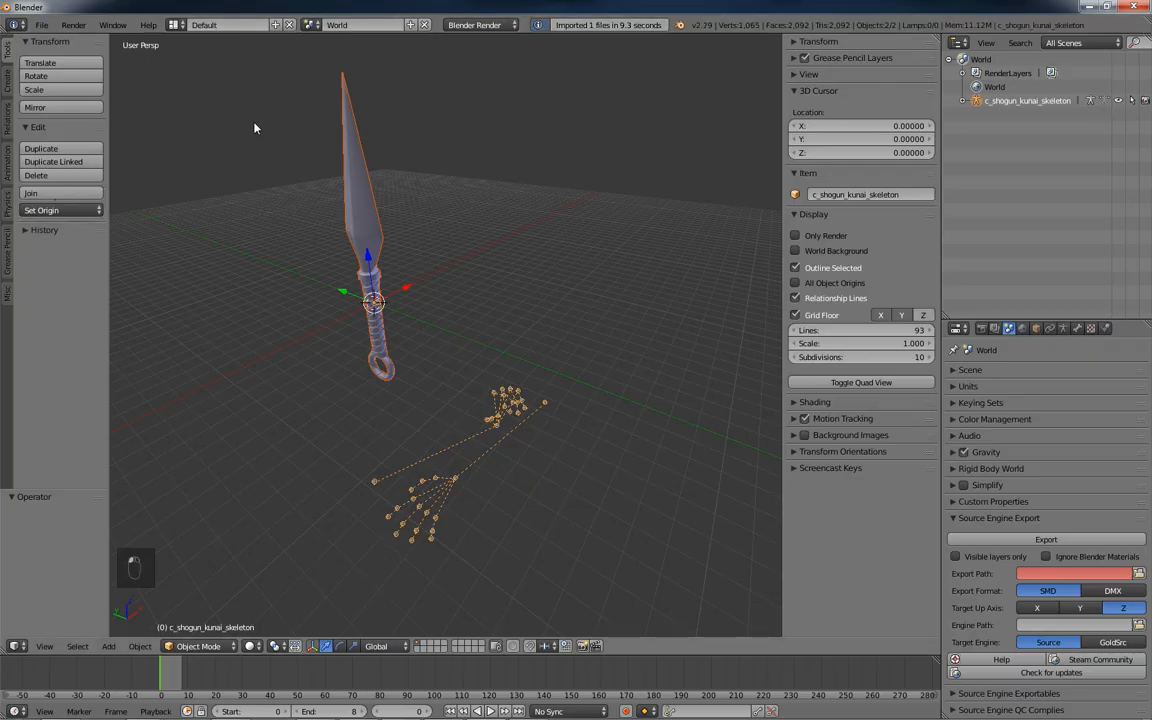
right_click(485, 394)
key("Delete")
left_click(480, 393)
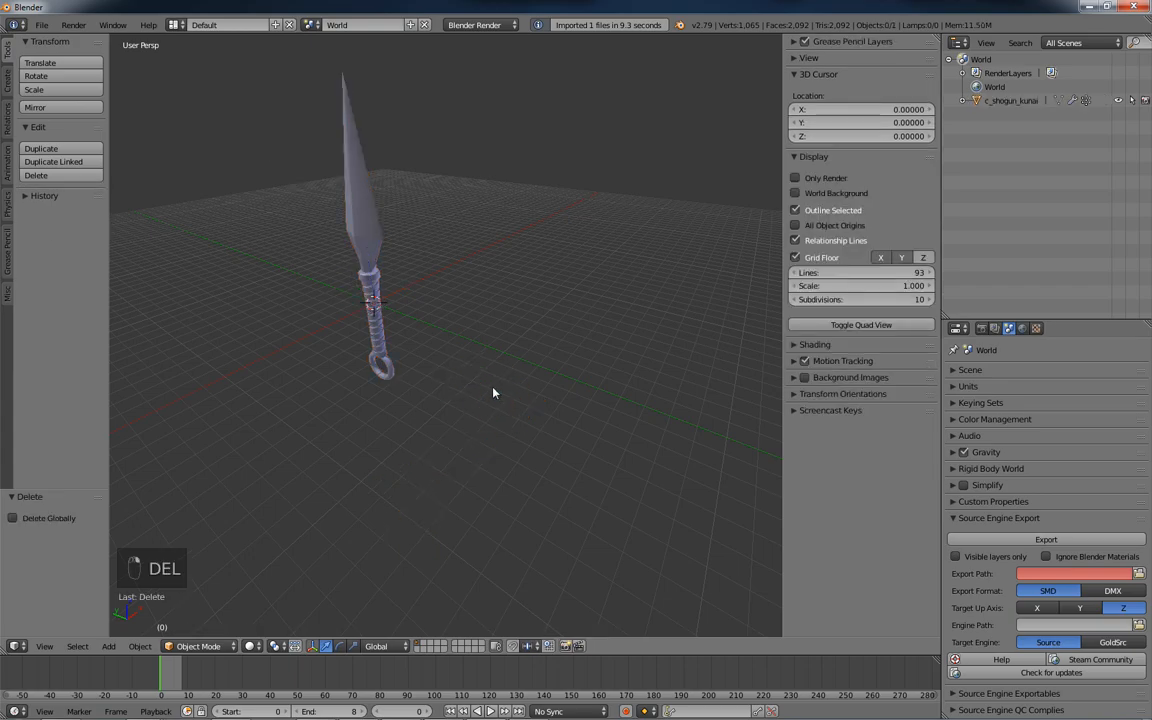
Import w_knife_default_t_dropped_w_knife_default_t.smd as the reference knife beside the kunai
right_click(378, 268)
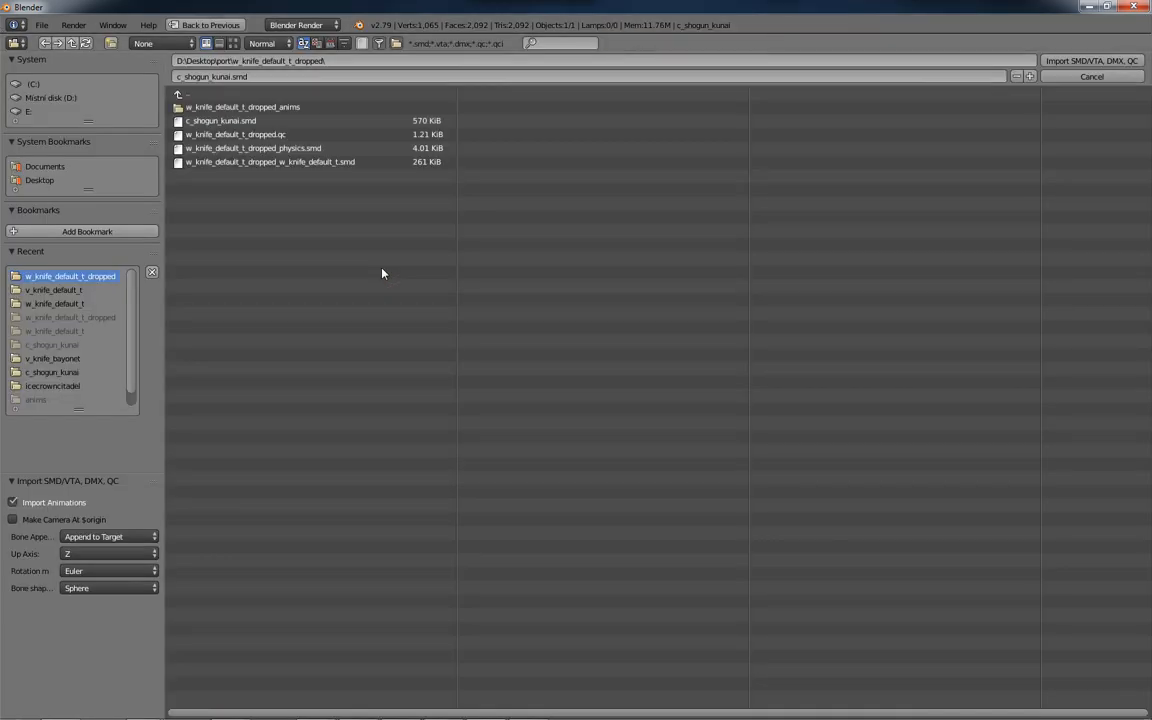
double_click(275, 162)
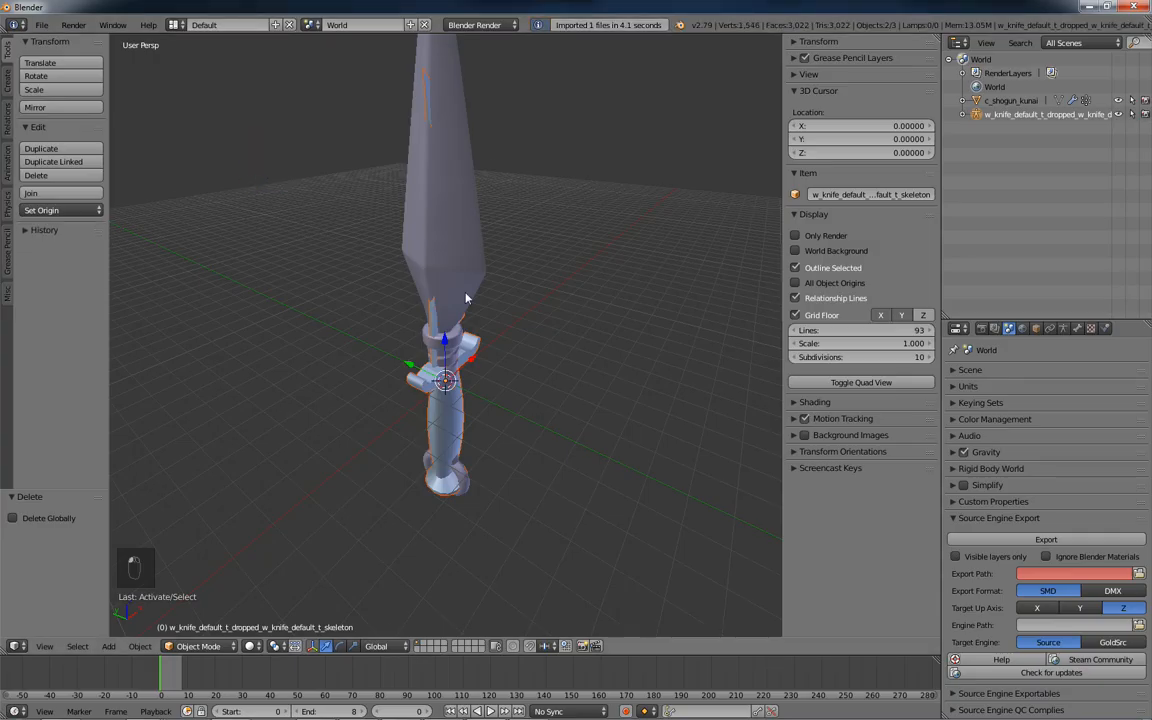
middle_click_drag(465, 298, 426, 252)
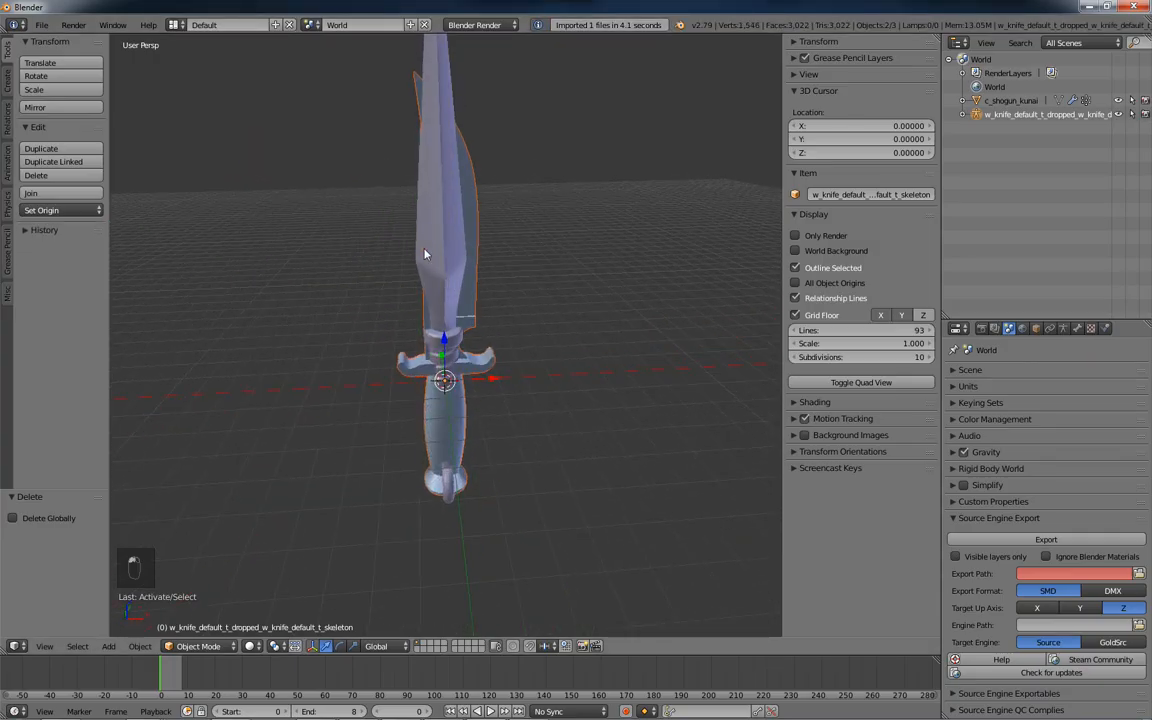
Rotate c_shogun_kunai 90° about the global Z axis
right_click(426, 252)
left_click(339, 648)
left_click_drag(446, 416, 429, 433)
left_click(48, 532)
type("90")
key("Return")
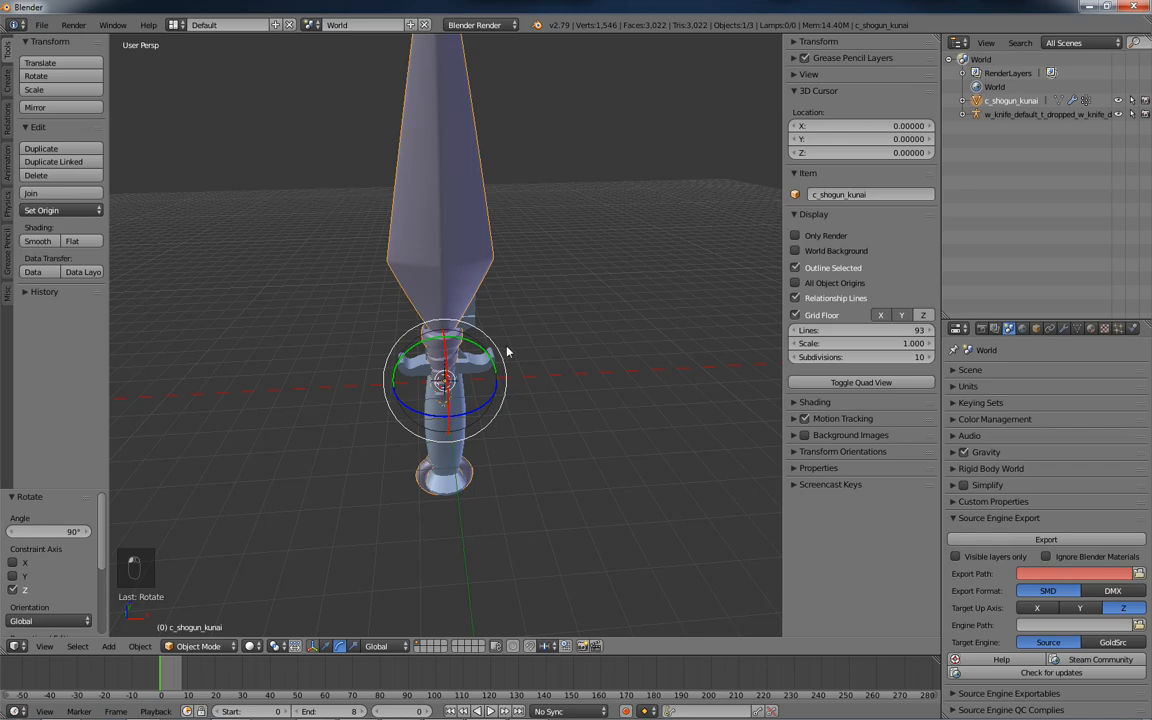
Move c_shogun_kunai along its axes in the orthographic views to line it up with the reference knife's handle
key("KP_5")
key("KP_1")
left_click(326, 646)
left_click_drag(492, 392, 542, 396)
left_click_drag(493, 346, 463, 383)
key("KP_3")
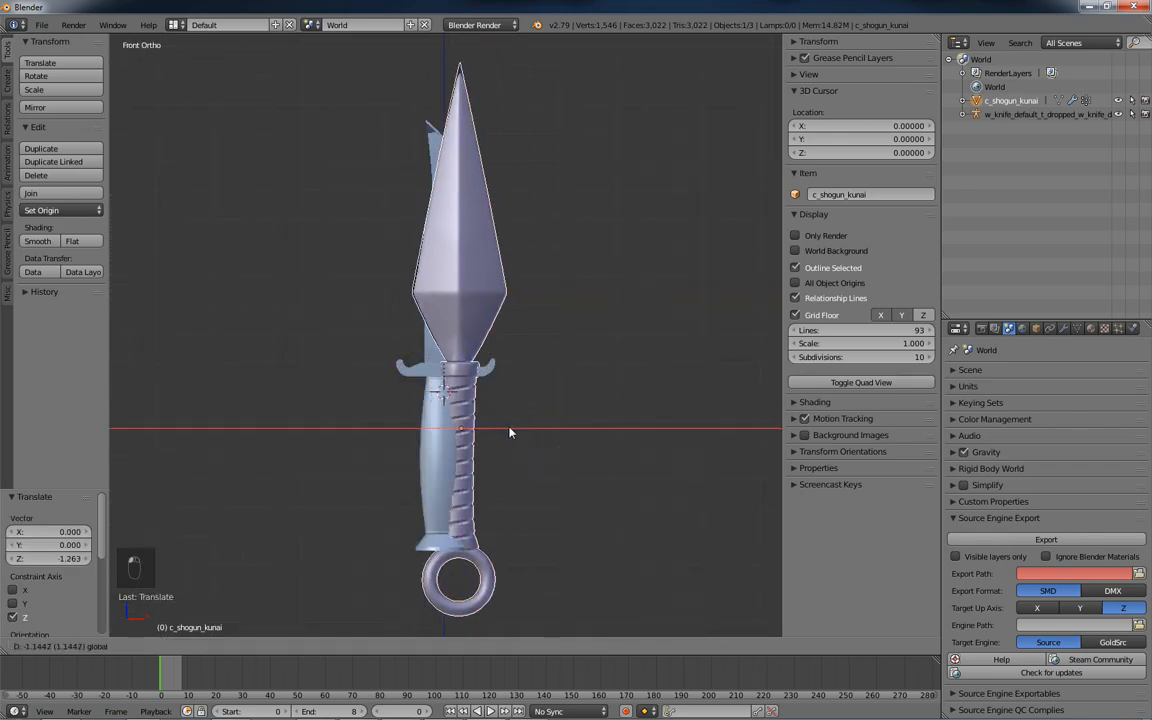
Delete the w_knife_default_t_dropped_w_knife_default_t reference mesh, keeping its skeleton
key("KP_5")
middle_click_drag(493, 468, 580, 480)
right_click(476, 379)
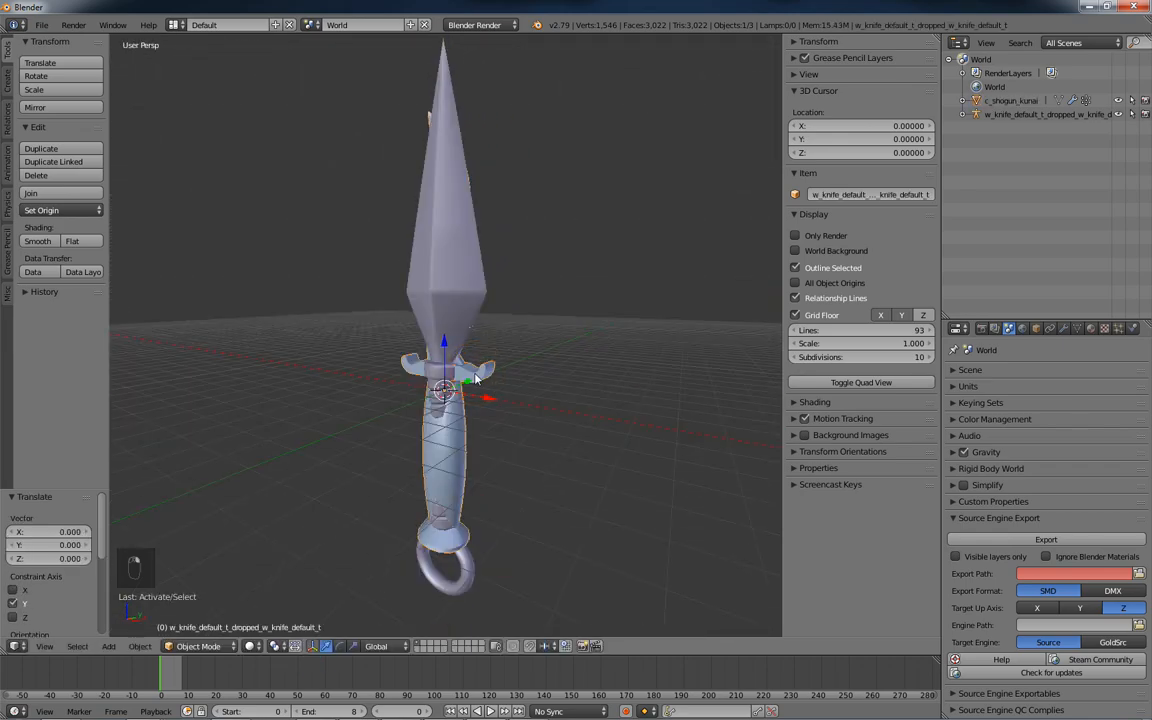
key("Delete")
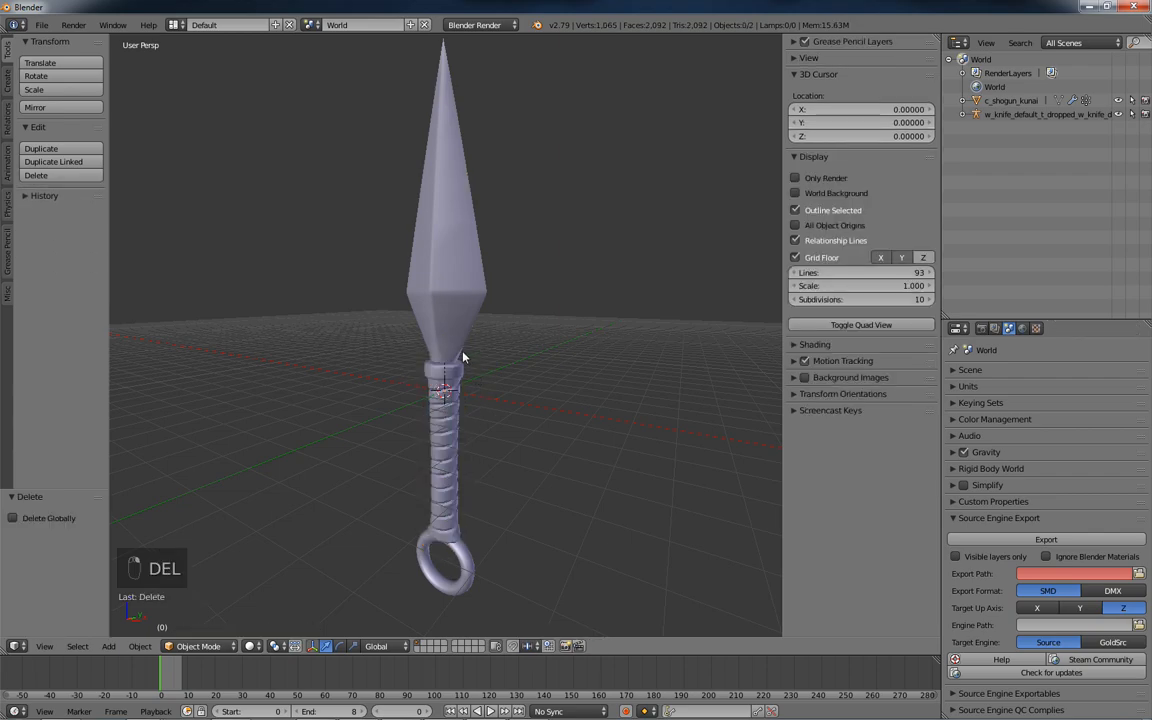
Parent c_shogun_kunai to the weapon_hand_R bone of the w_knife_default_t_dropped skeleton, using the Bone parent type
right_click(449, 334)
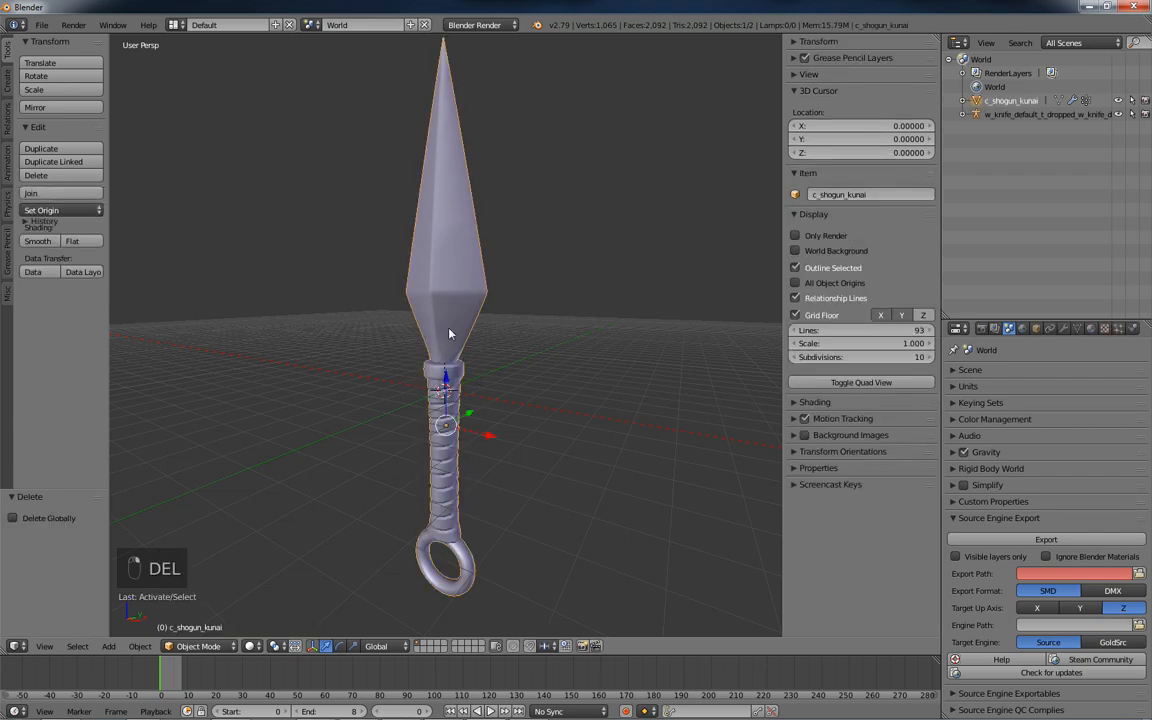
left_click(1036, 329)
left_click(1095, 480)
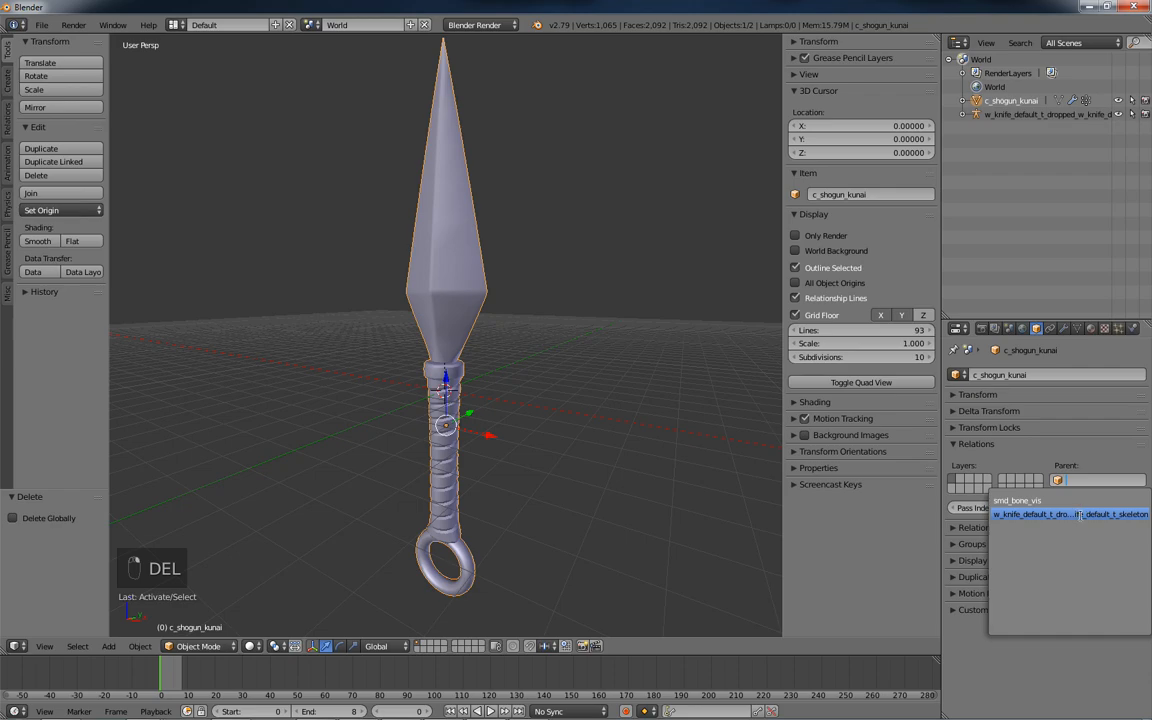
left_click(1054, 507)
left_click(1084, 496)
left_click(1061, 449)
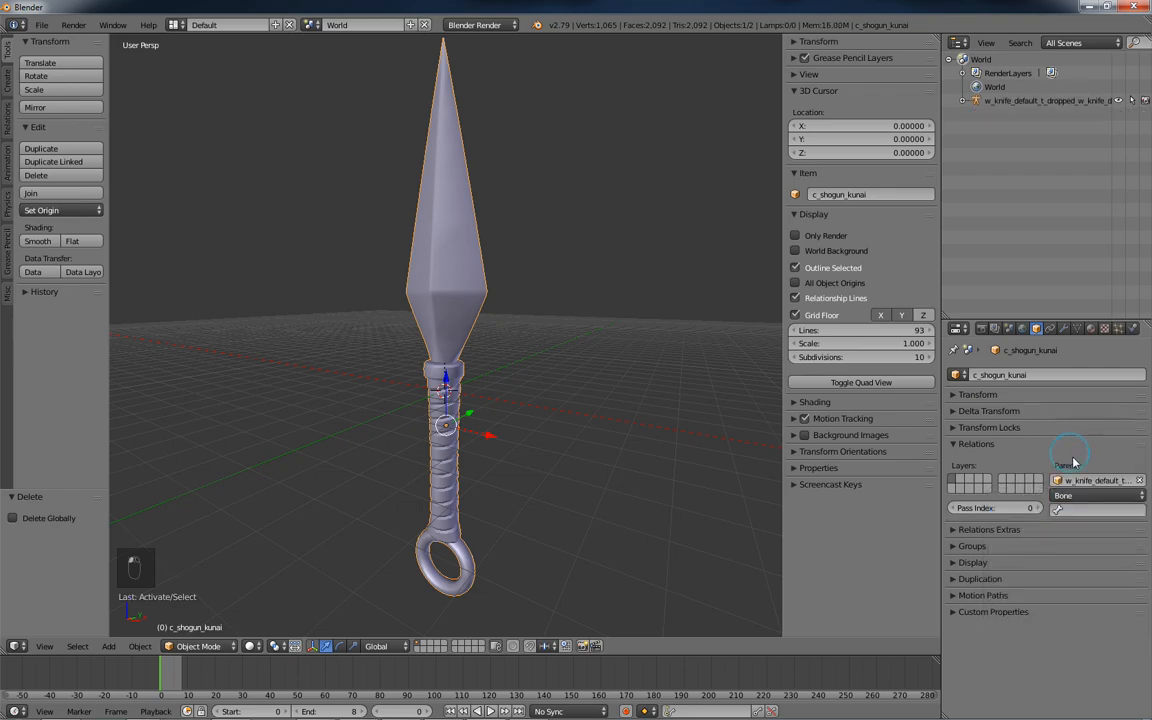
left_click(1081, 509)
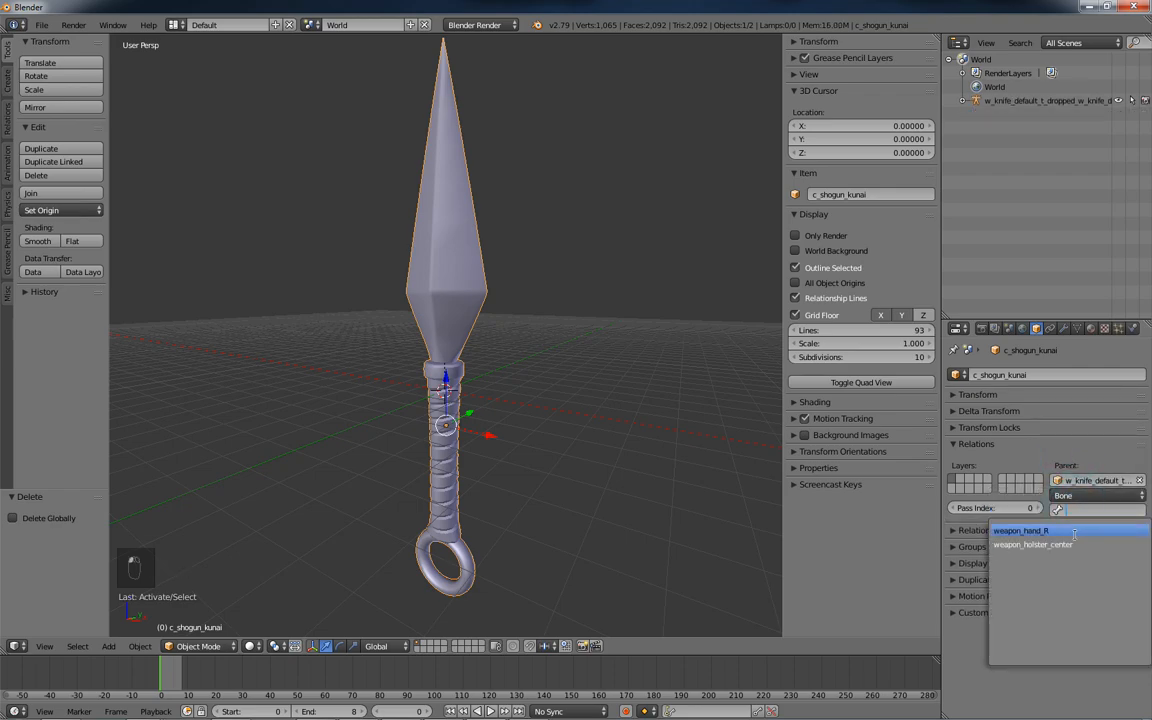
left_click(1035, 531)
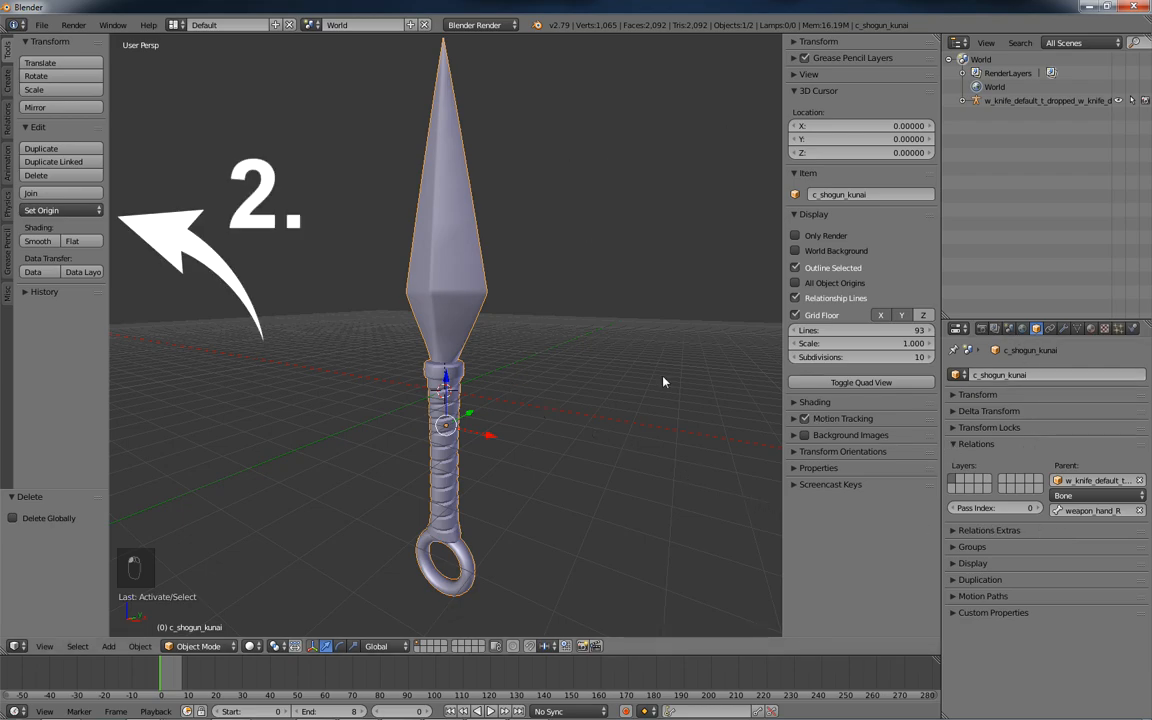
Export c_shogun_kunai as SMD into the D:\Desktop\port\w_knife_default_t_dropped folder
left_click(1010, 329)
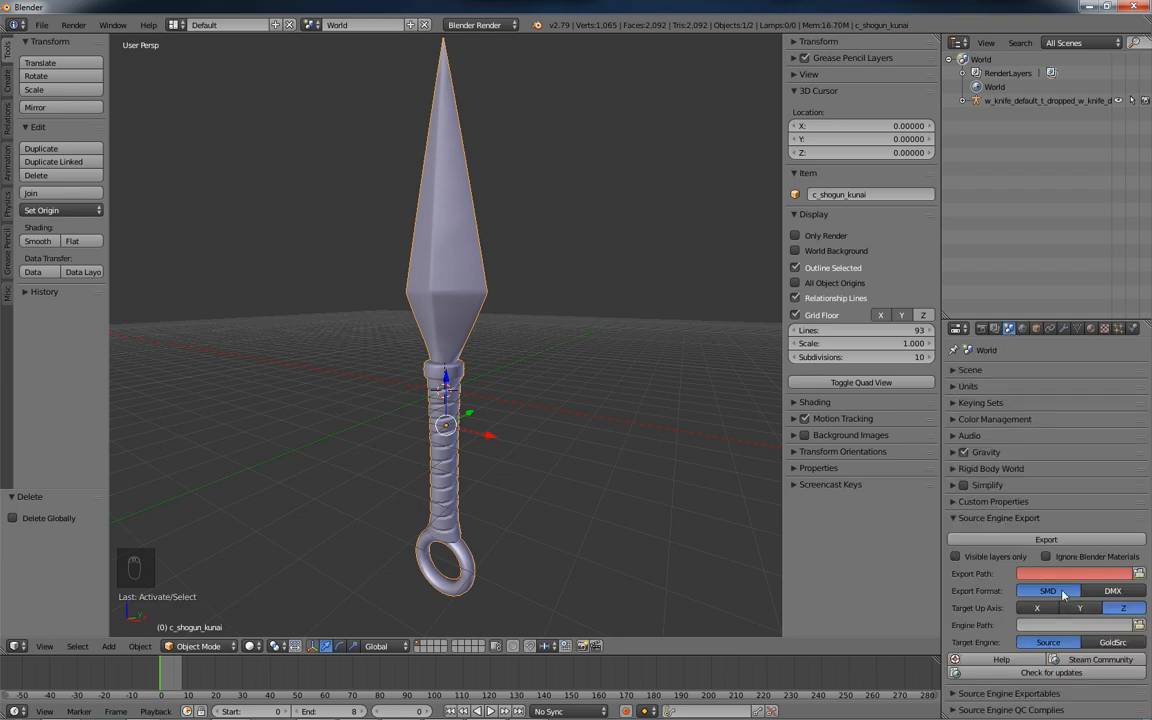
left_click(1139, 574)
left_click(116, 277)
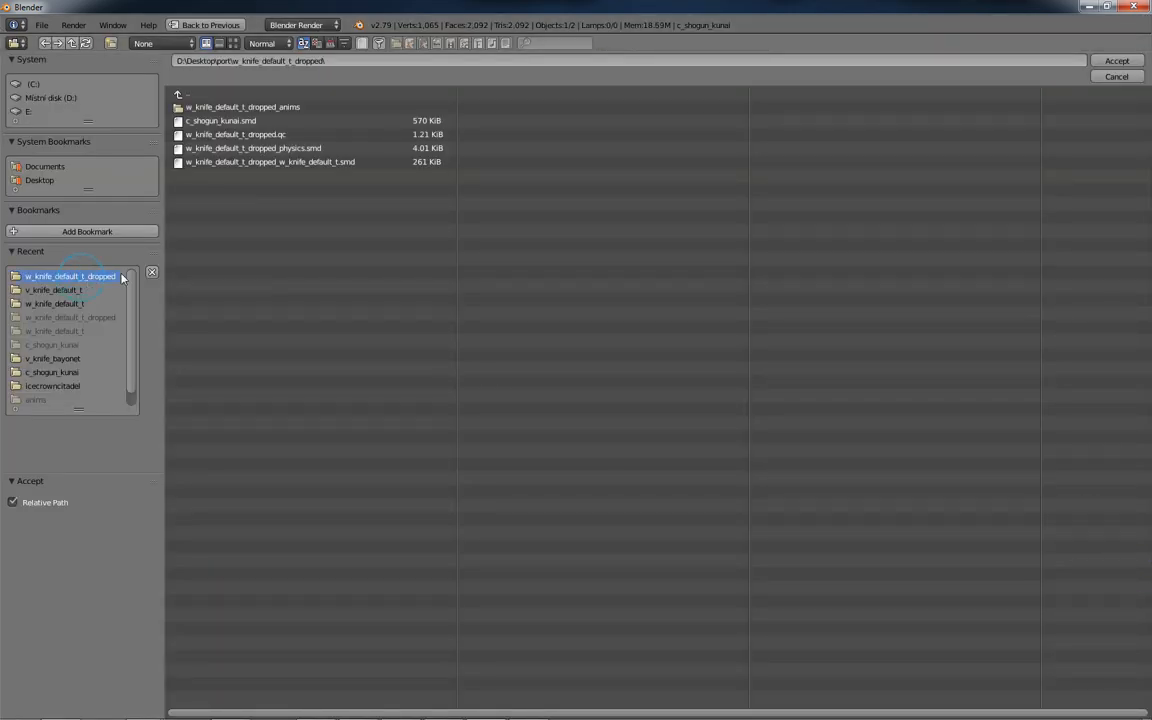
left_click(1127, 64)
left_click(1076, 541)
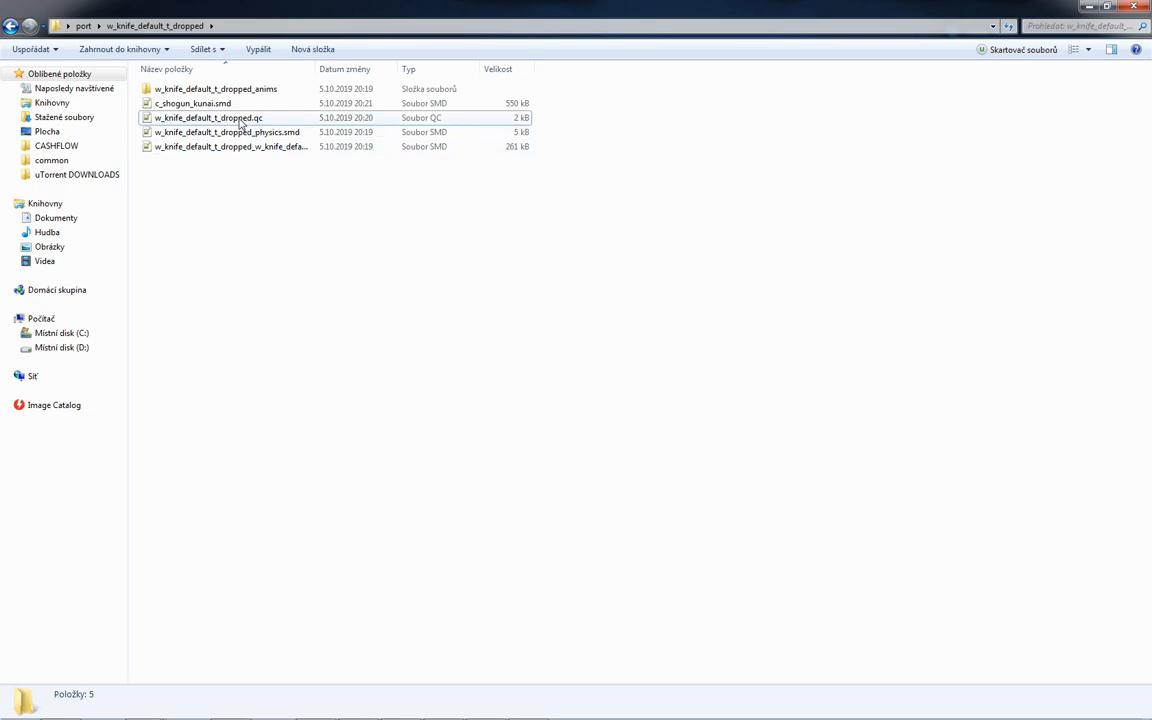
In Windows Explorer, duplicate c_shogun_kunai.smd in the w_knife_default_t_dropped folder and rename the copy c_shogun_kunai_phys.smd
left_click(237, 105)
key("ctrl+c")
key("ctrl+v")
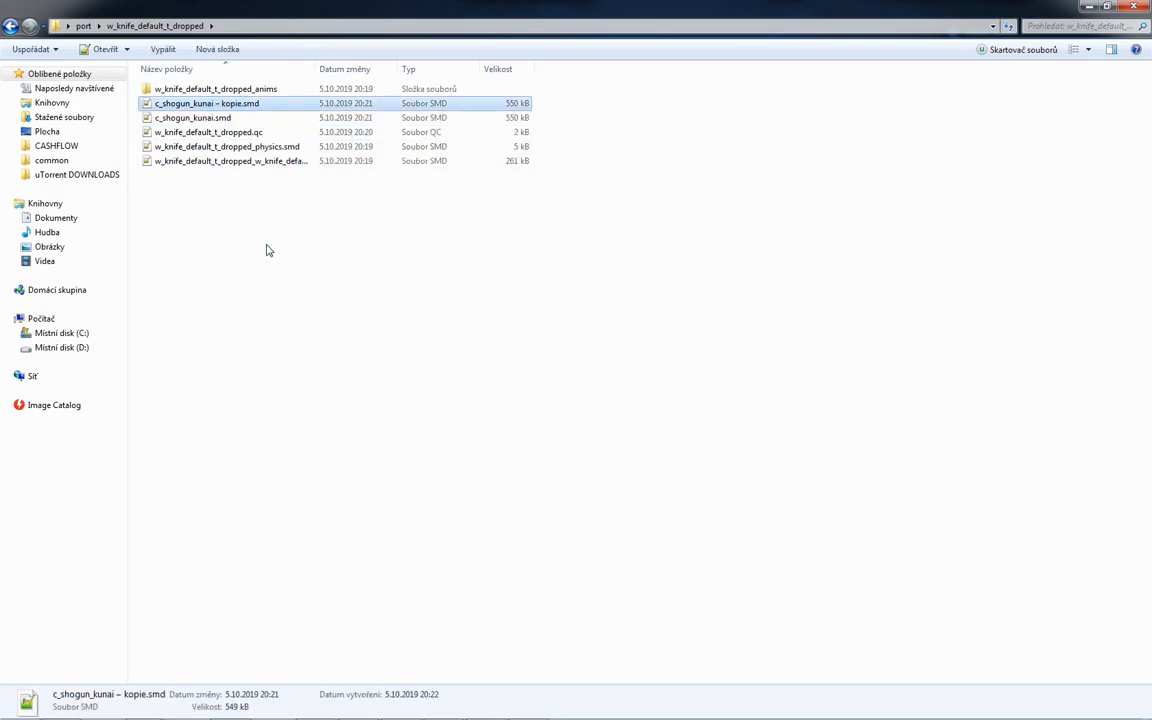
left_click(218, 103)
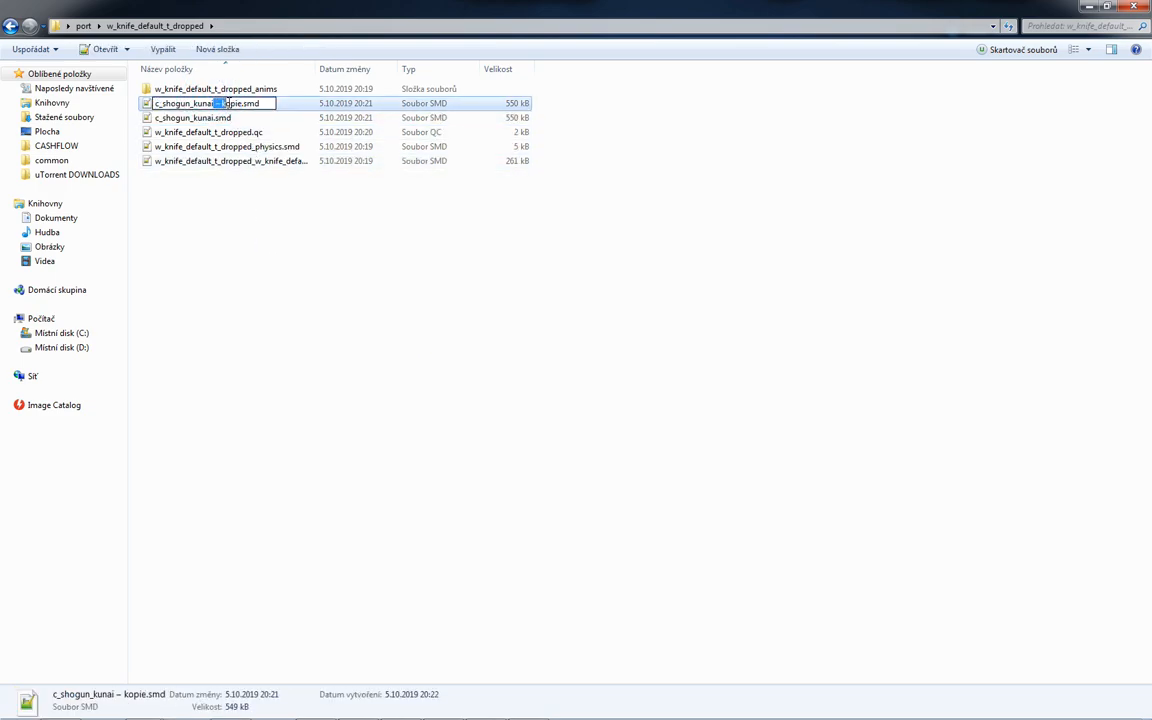
type("_phys")
key("Return")
Switch to w_knife_default_t_dropped.qc in Notepad++, set its $collisionmodel to c_shogun_kunai_phys.smd and save the file
key("F2")
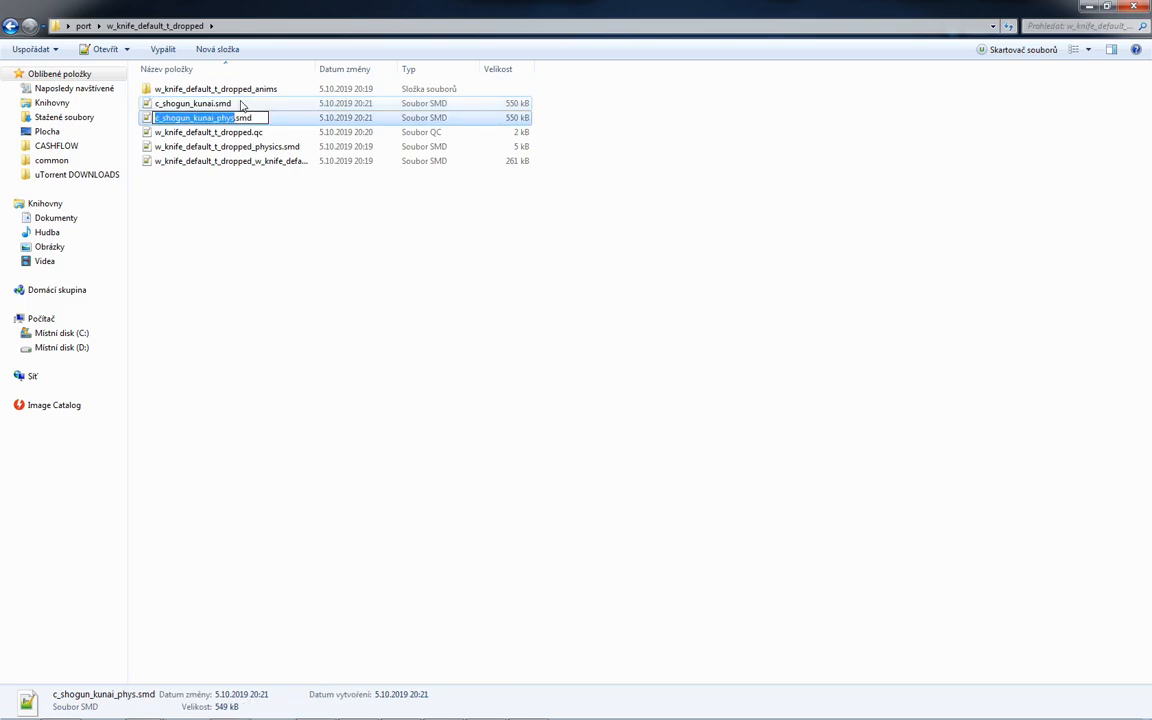
key("alt+Tab")
double_click(236, 510)
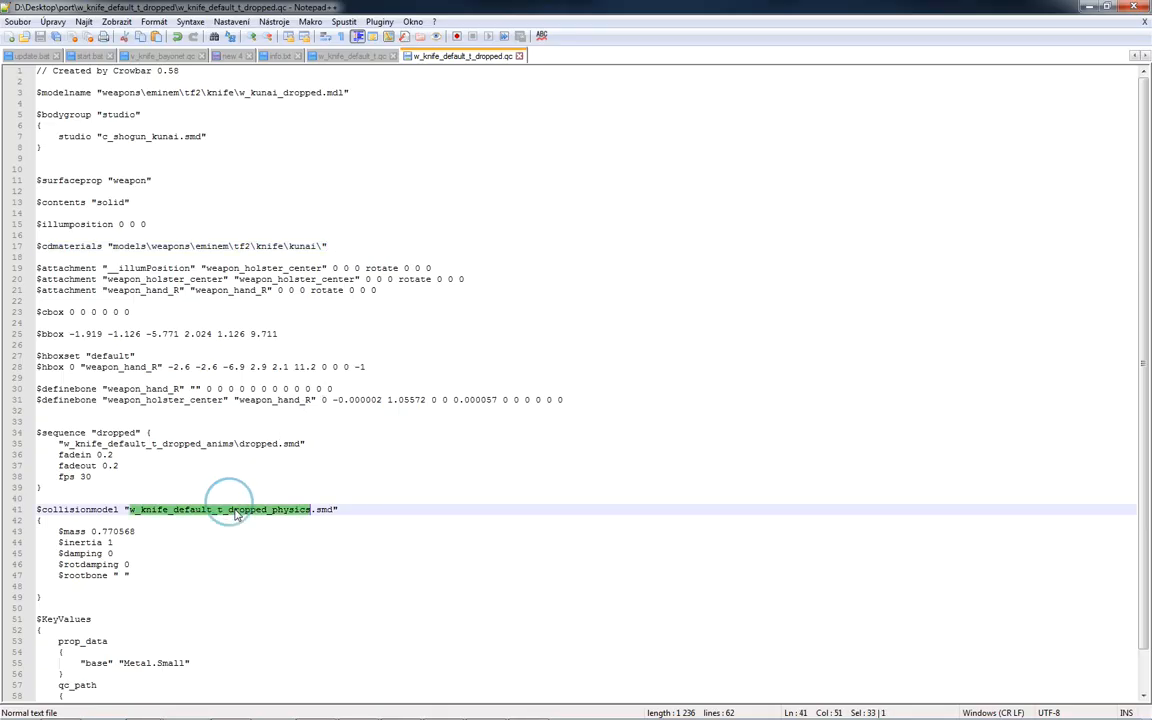
key("ctrl+v")
key("ctrl+s")
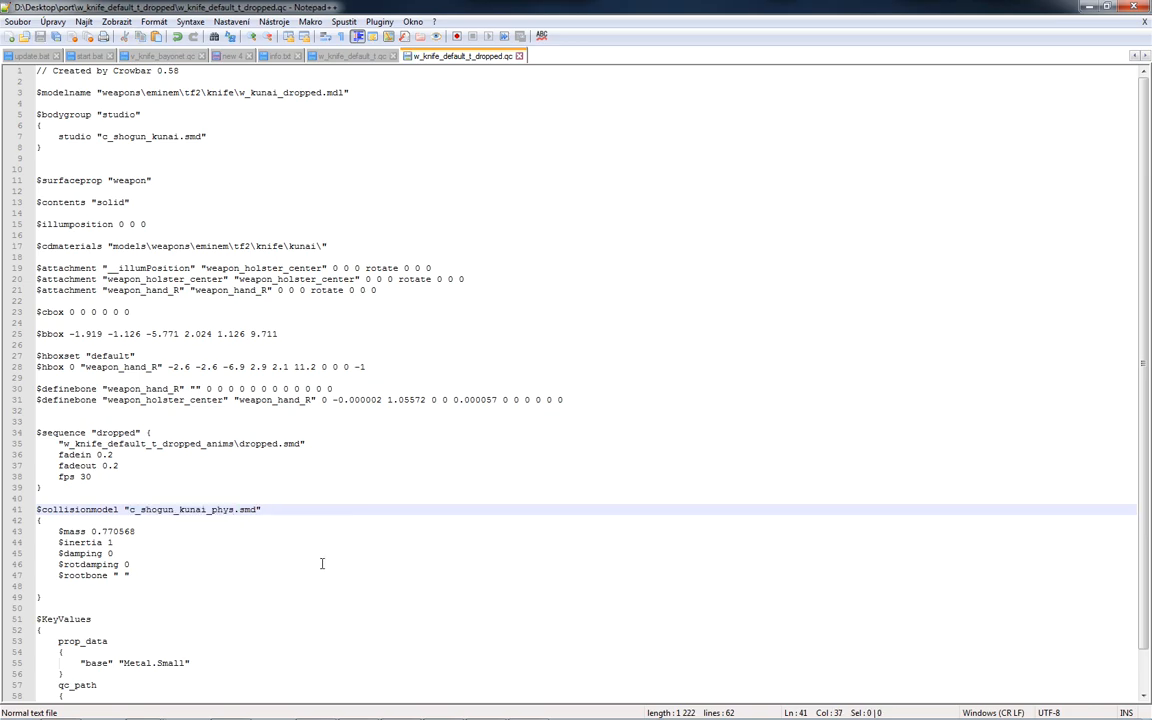
Compile w_knife_default_t_dropped.qc in Crowbar to the game's models folder and open w_kunai_dropped.mdl in the model viewer
left_click(1089, 7)
left_click_drag(246, 130, 789, 214)
left_click(623, 319)
left_click(1033, 628)
left_click(597, 547)
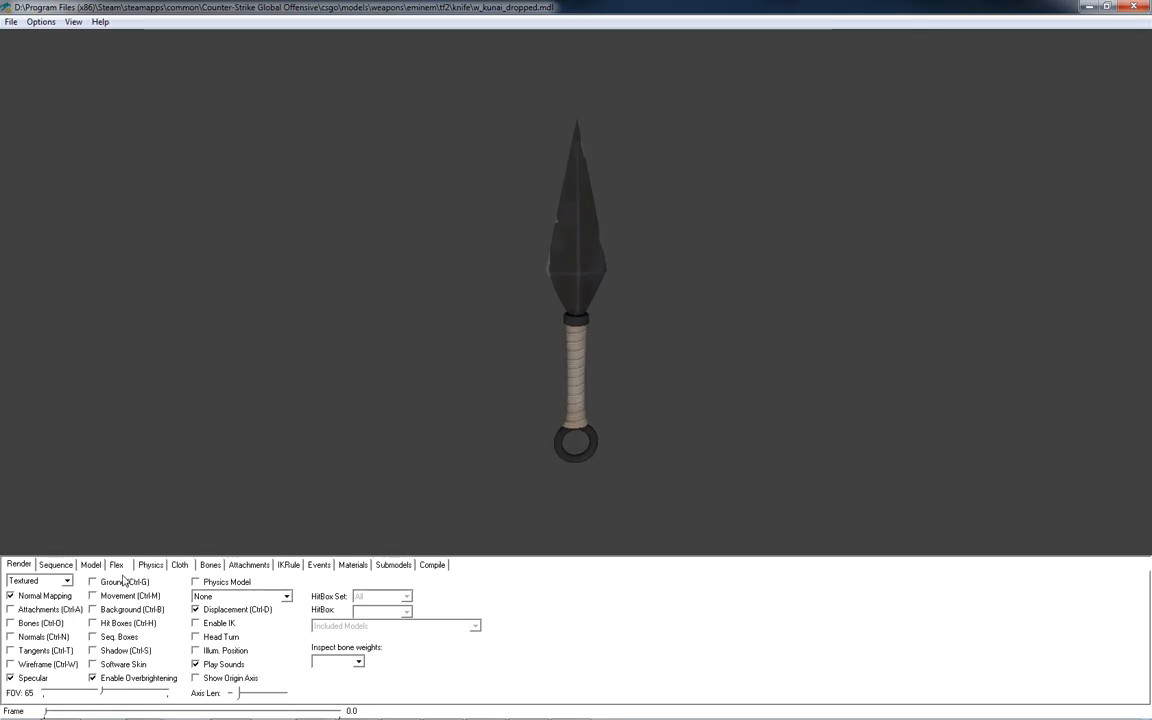
Show the bones and physics model of w_kunai_dropped.mdl and inspect how they fit the kunai from several angles
left_click(12, 623)
left_click_drag(217, 497, 251, 501)
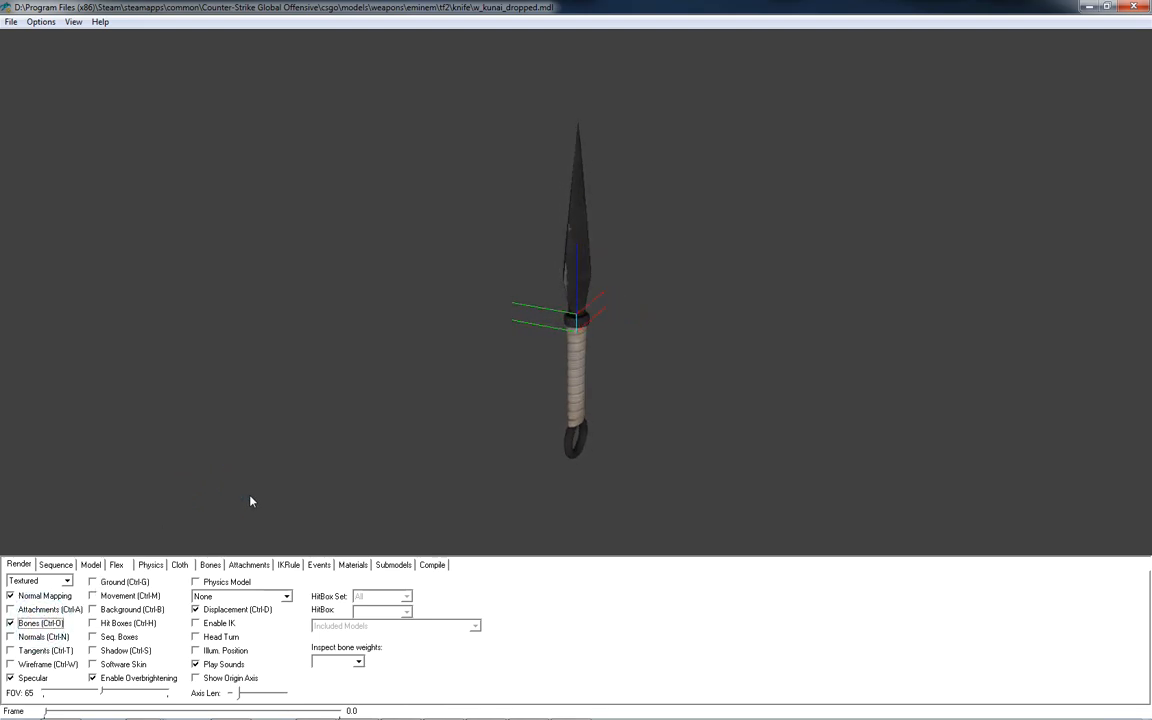
left_click(219, 586)
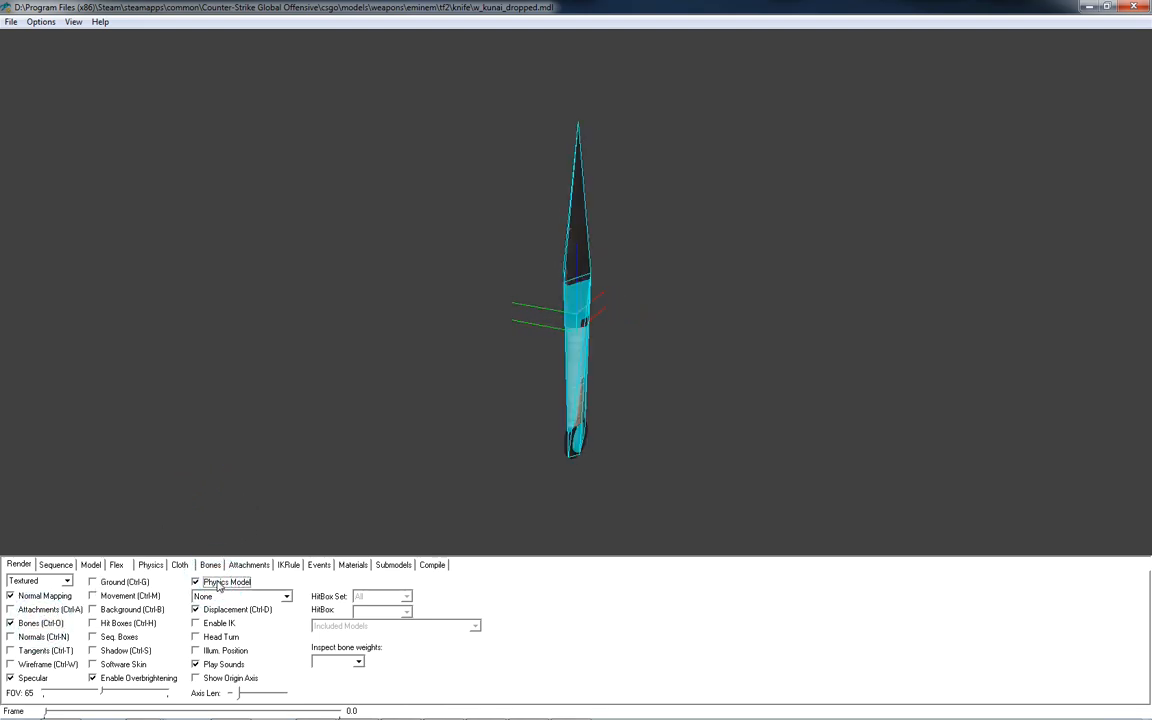
left_click_drag(728, 455, 347, 418)
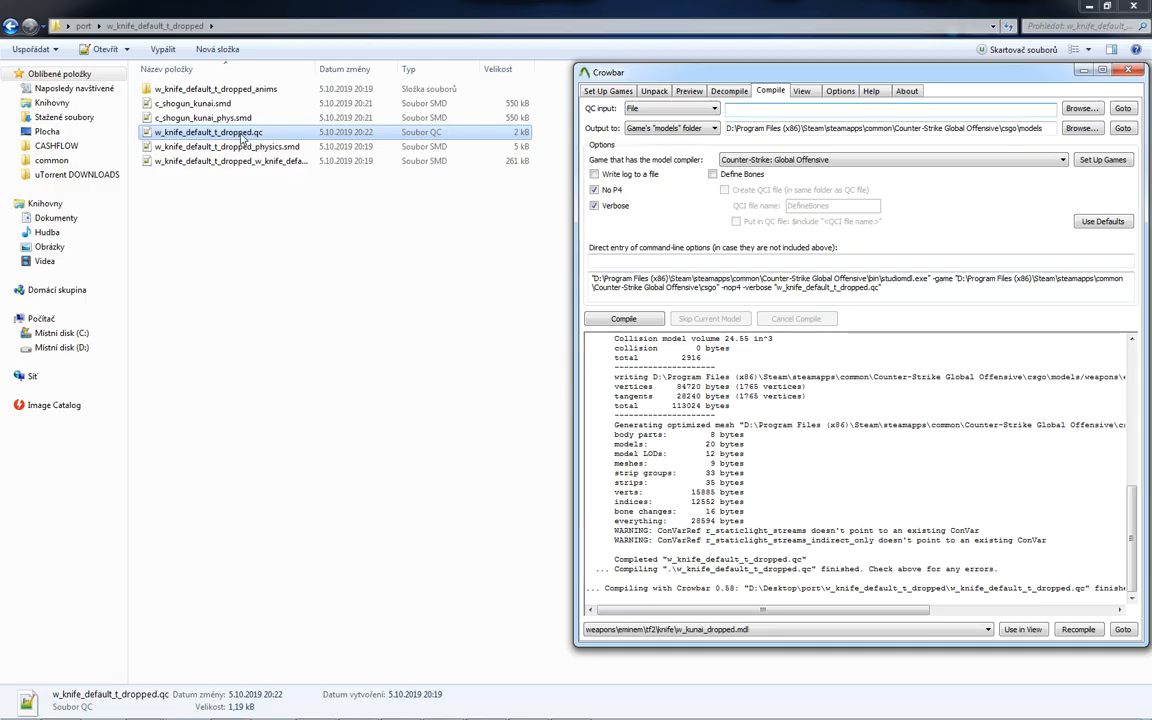
Compile w_knife_default_t_dropped.qc in Crowbar again with the output set to the QC input's subfolder, compiled 0.58
left_click_drag(242, 140, 924, 241)
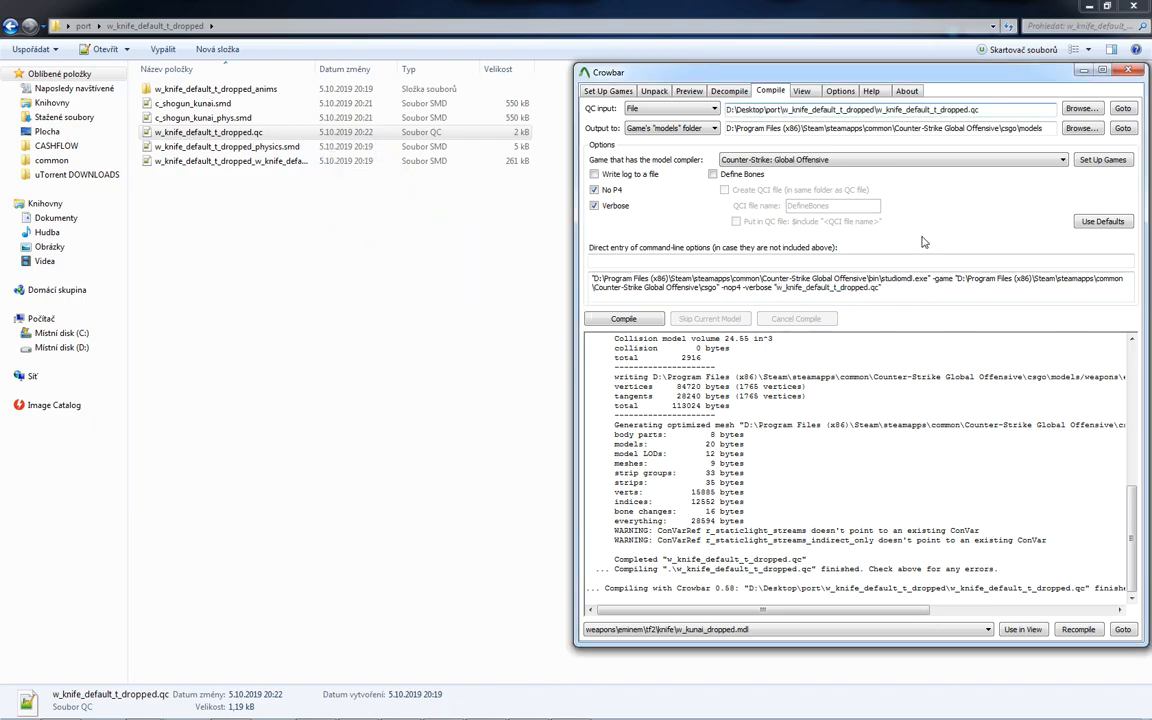
left_click(668, 128)
left_click(640, 162)
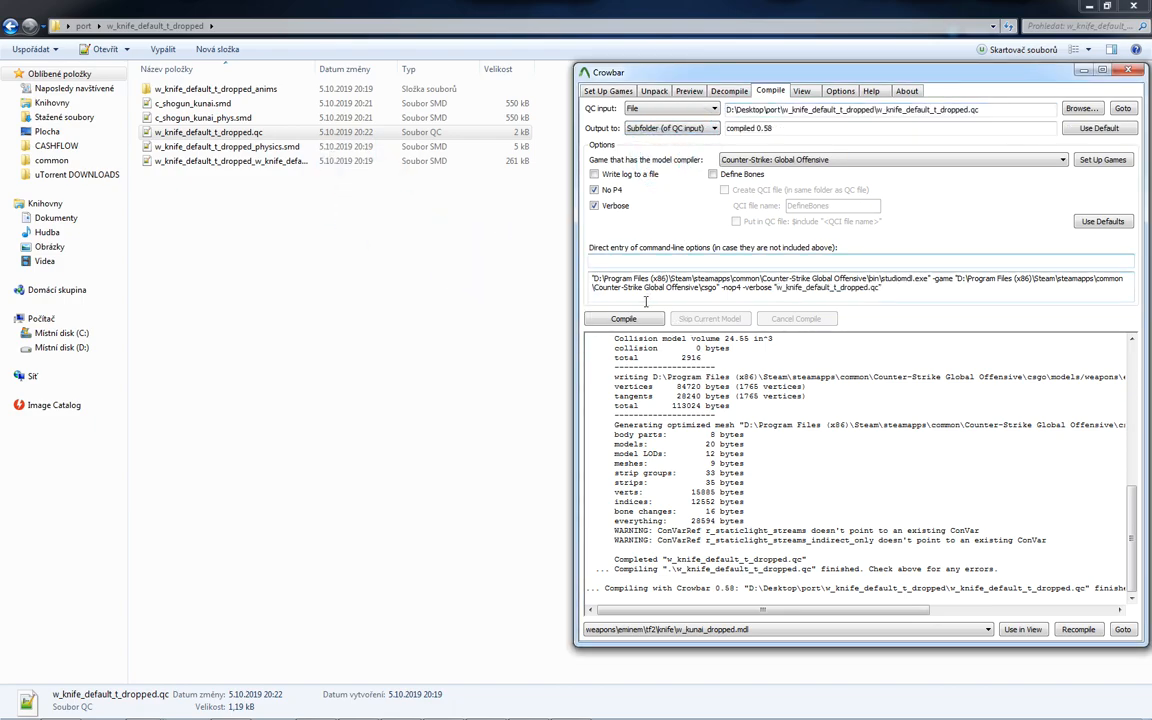
left_click(624, 319)
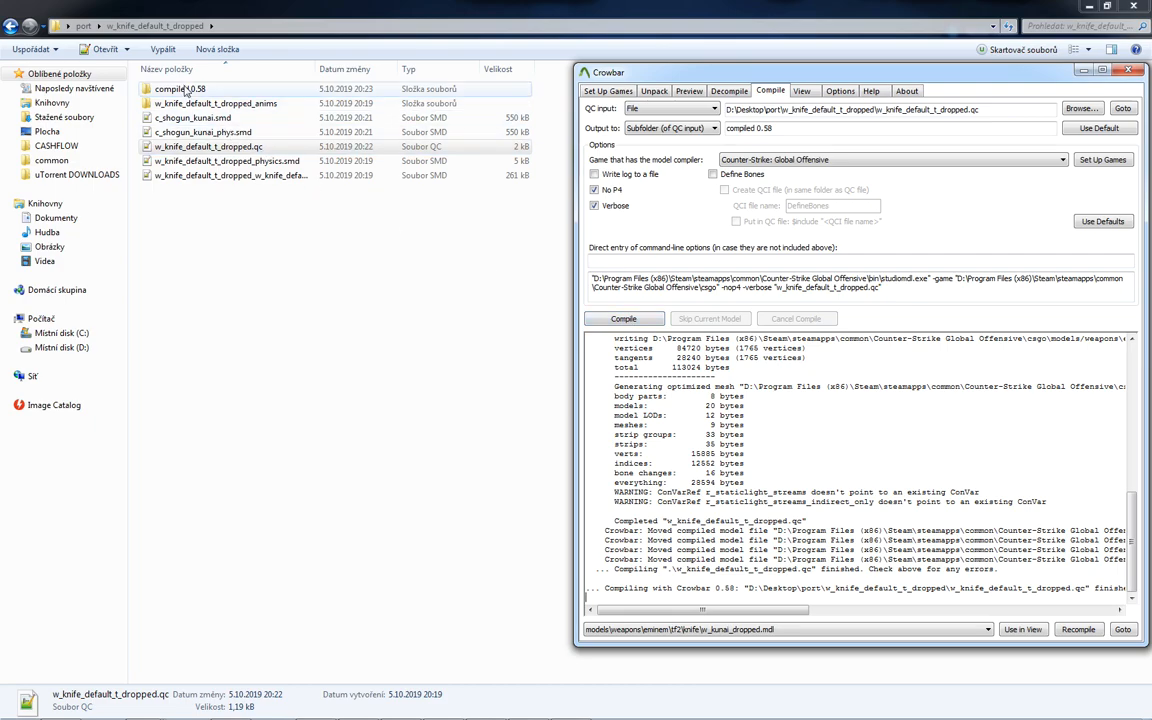
Copy the compiled models folder from compiled 0.58 into port\_hotovo, merging it with the existing models folder
double_click(184, 90)
left_click(80, 25)
double_click(180, 89)
key("ctrl+v")
left_click(627, 500)
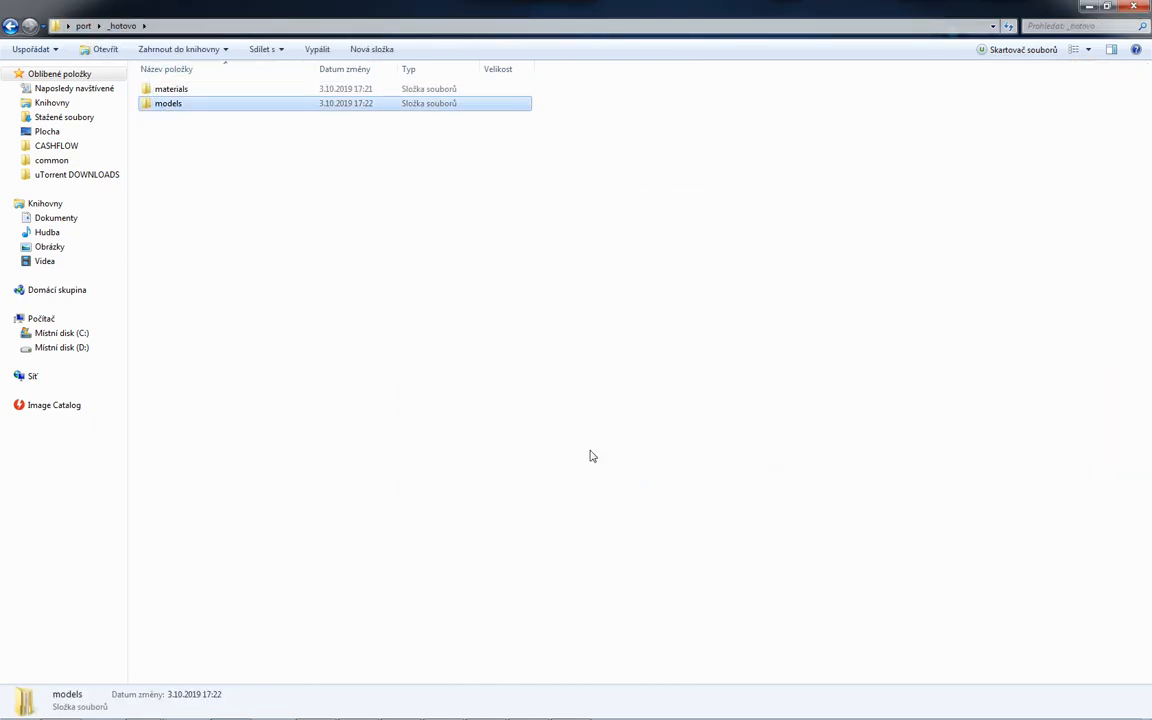
Check the compiled kunai model files in _hotovo\models\weapons\eminem\tf2\knife
double_click(174, 104)
double_click(182, 91)
double_click(182, 90)
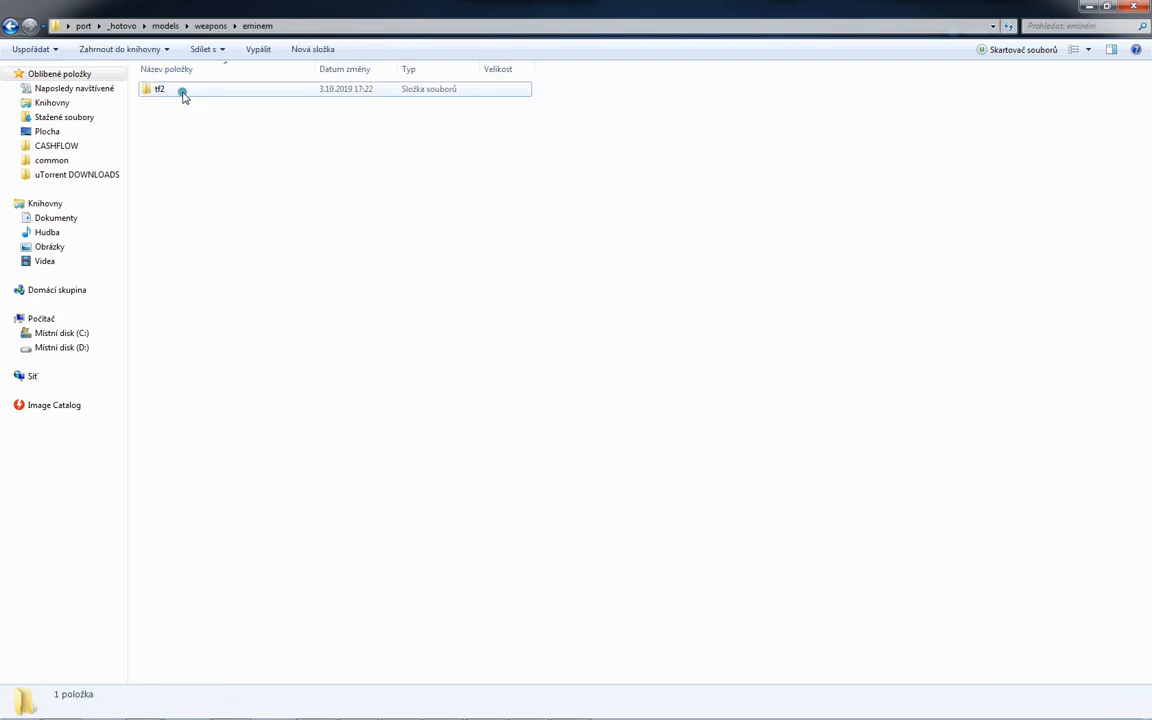
double_click(181, 90)
double_click(180, 89)
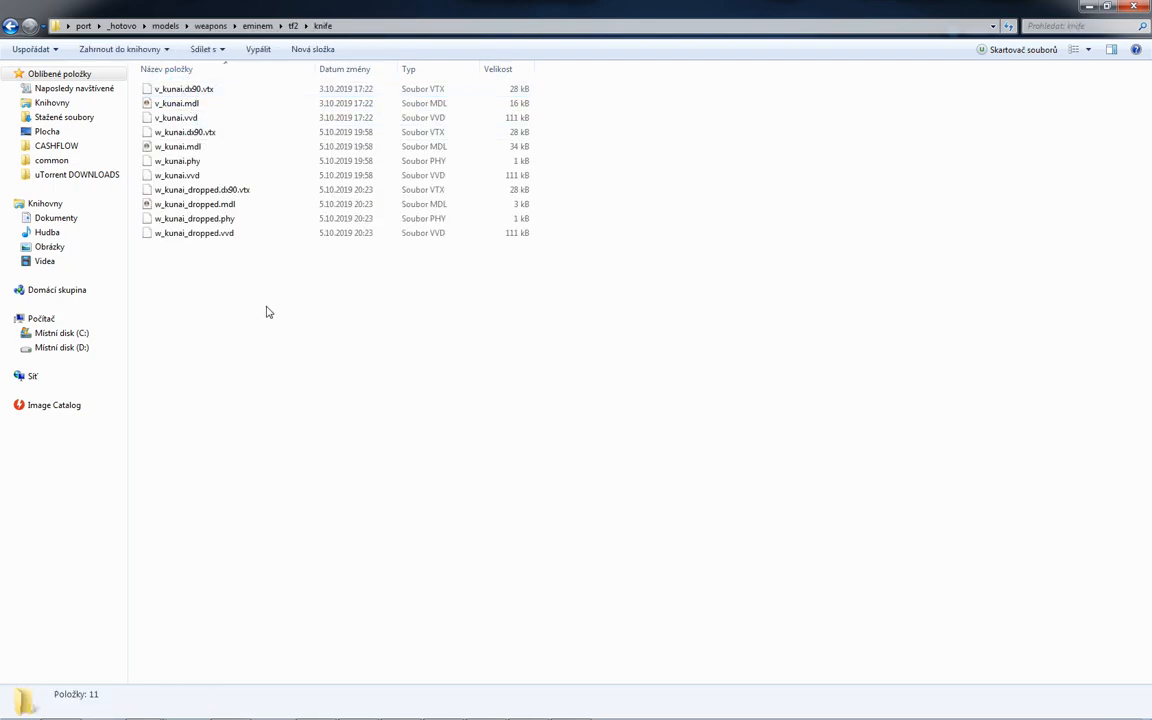
Check the kunai texture files in _hotovo\materials\models\weapons\eminem\tf2\knife\kunai, then return to _hotovo
left_click(122, 25)
double_click(155, 89)
double_click(155, 89)
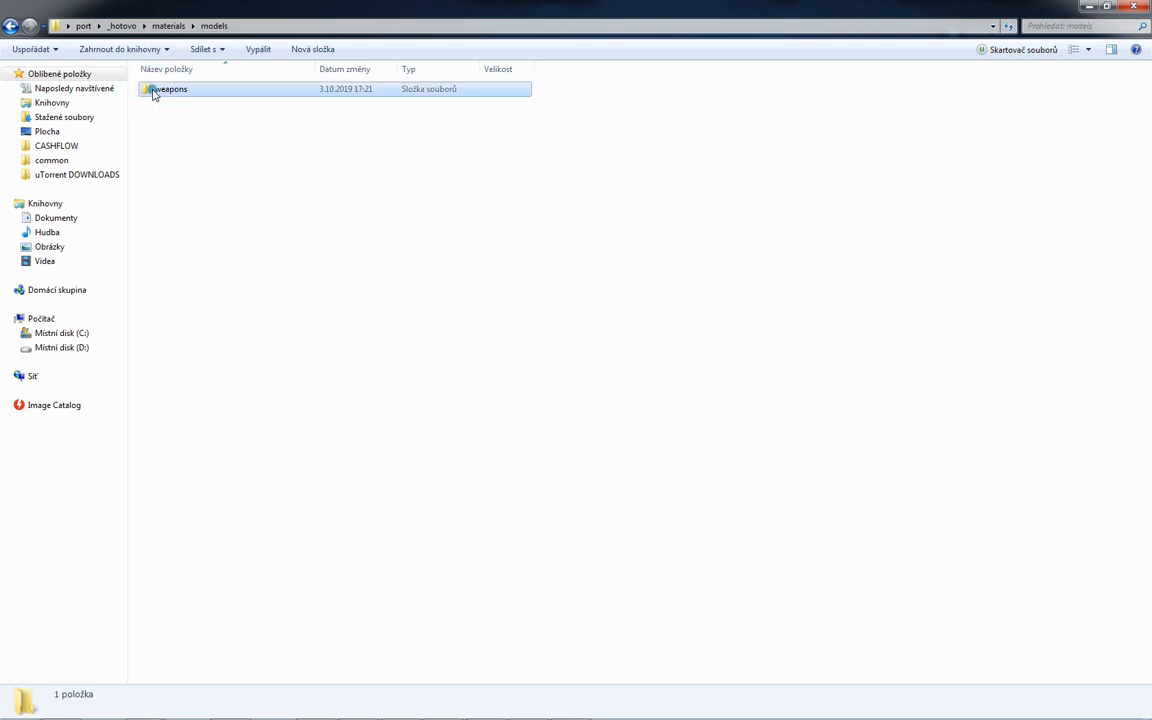
double_click(155, 90)
double_click(155, 90)
double_click(155, 90)
double_click(155, 90)
double_click(155, 90)
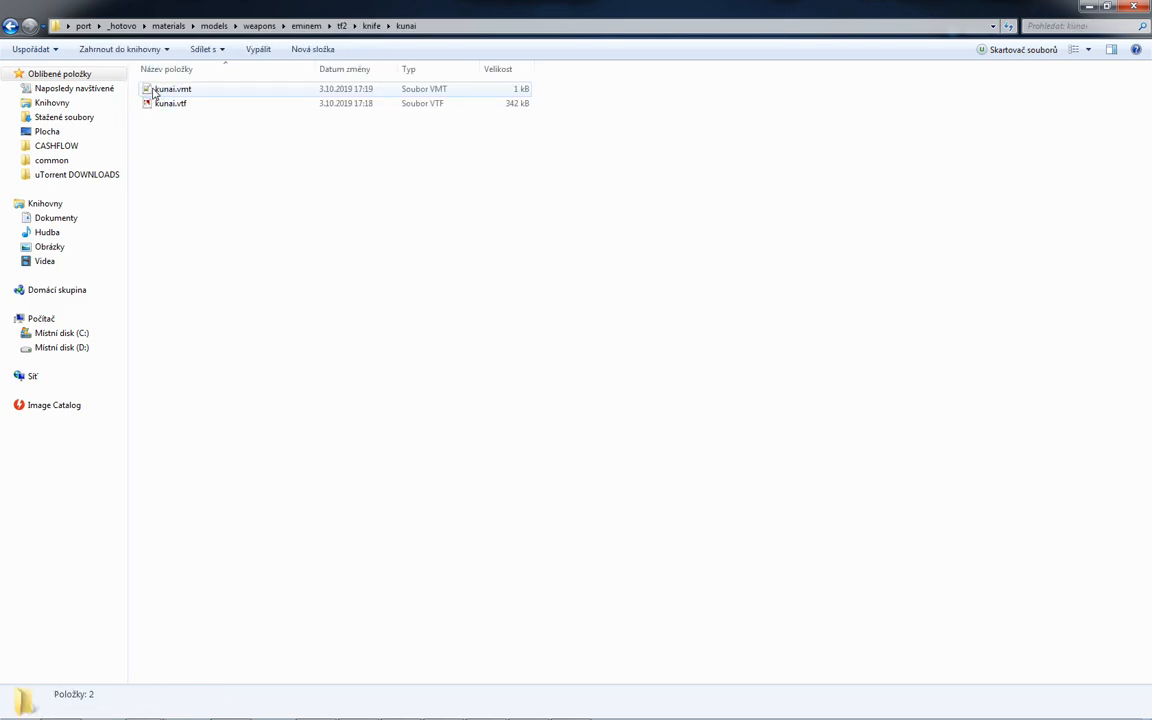
left_click(122, 25)
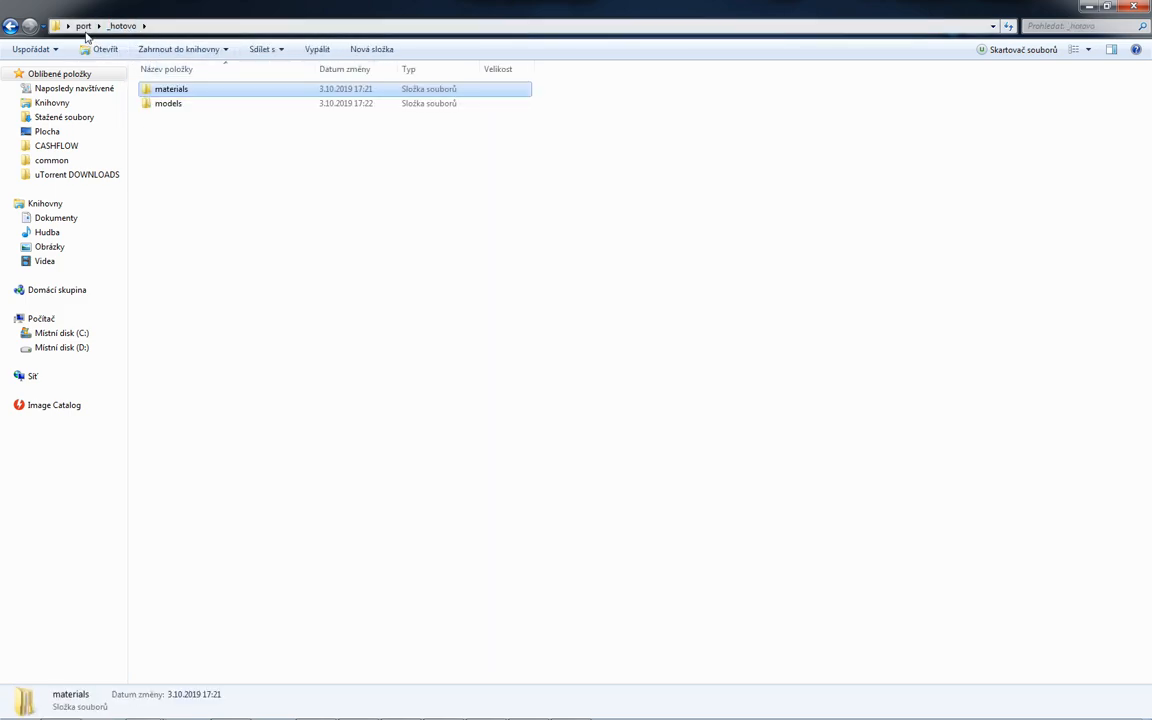
Create a new folder named server-side inside port\_hotovo
left_click(84, 26)
left_click(262, 275)
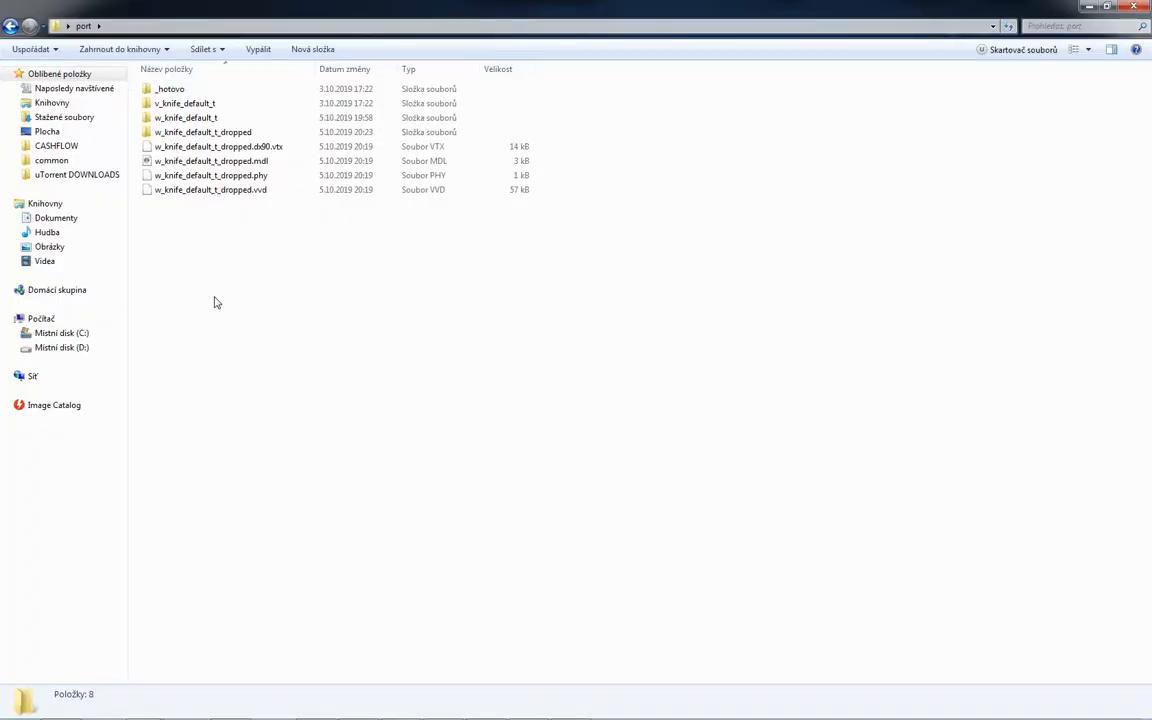
double_click(186, 88)
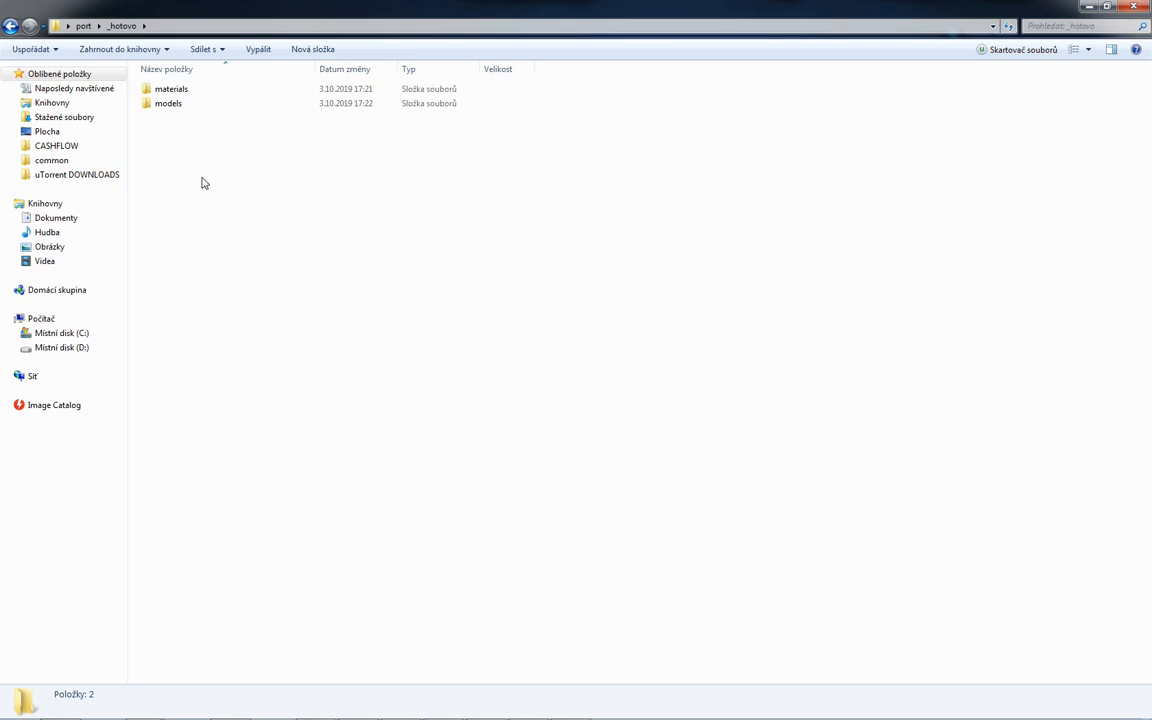
key("ctrl+shift+n")
type("server-side")
key("Return")
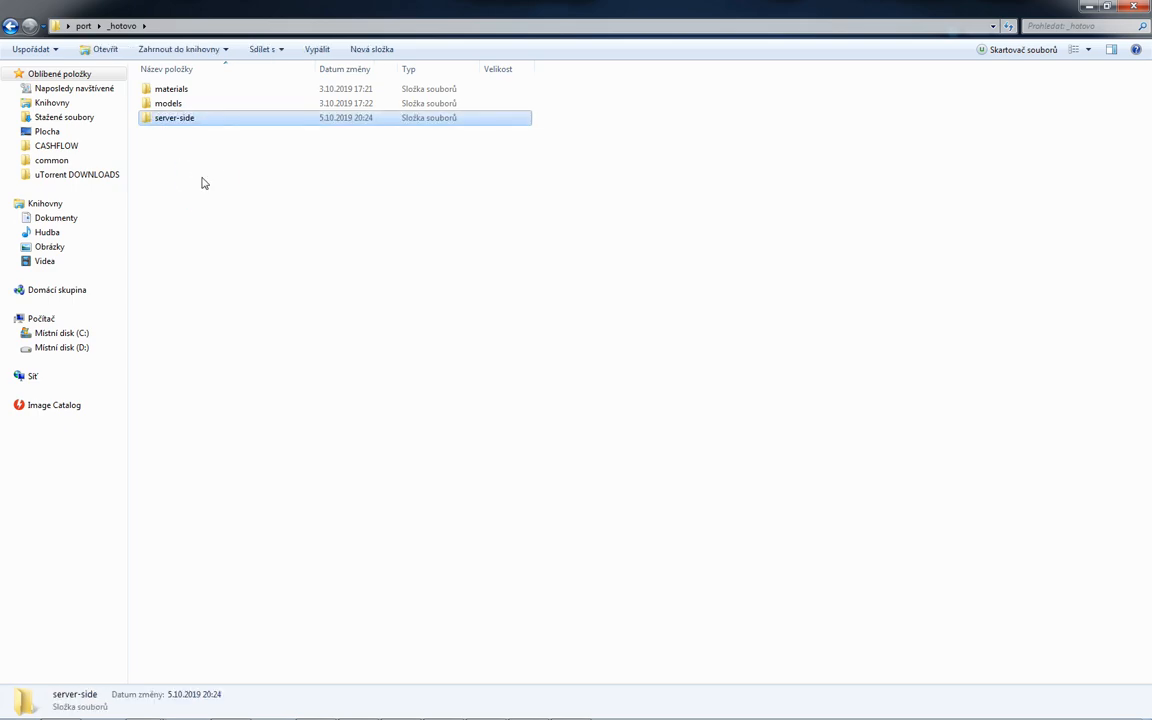
Move the materials and models folders into the server-side folder
left_click(193, 90)
left_click(177, 105, "shift")
left_click_drag(177, 105, 185, 118)
Duplicate the server-side folder within _hotovo and rename the copy fdl-side
left_click(185, 92)
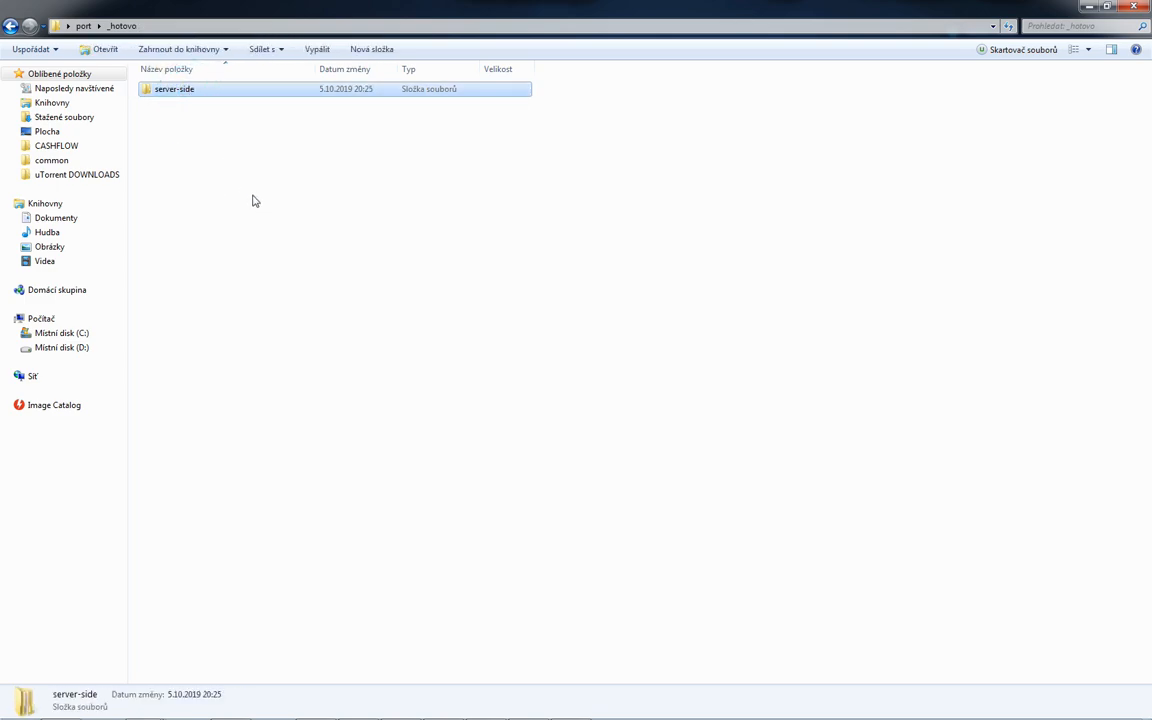
key("ctrl+c")
key("ctrl+v")
key("F2")
type("f")
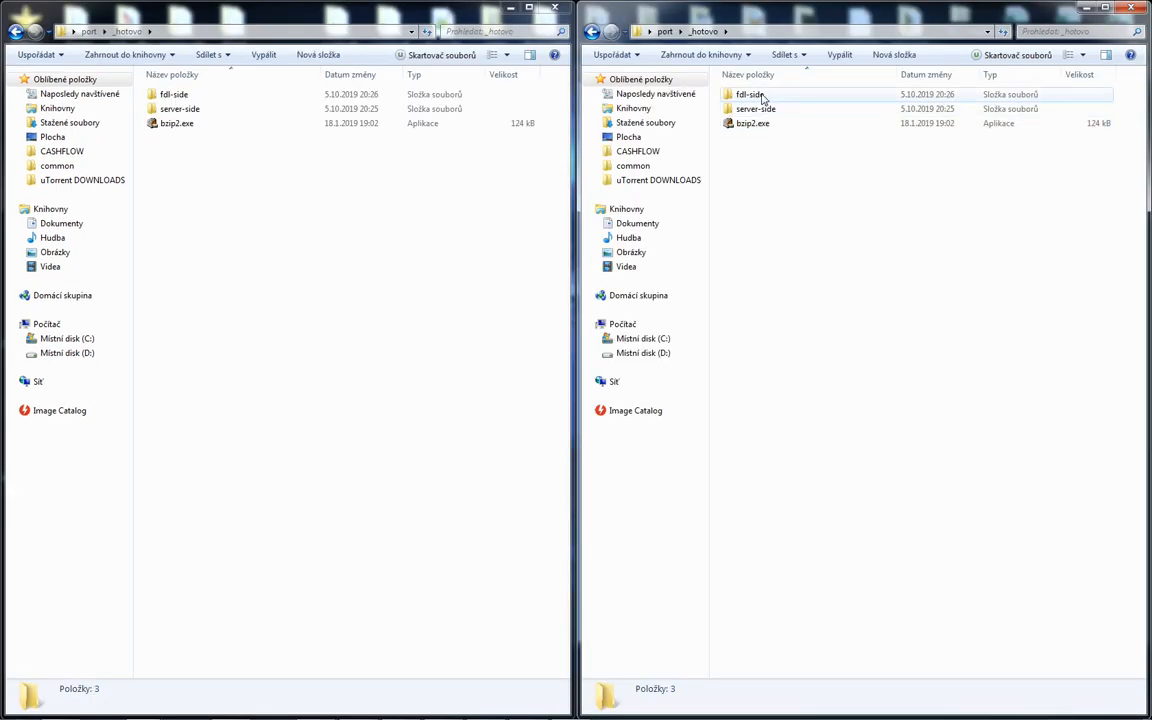
List everything inside the fdl-side folder with a *.* search and sort the results by type
double_click(748, 94)
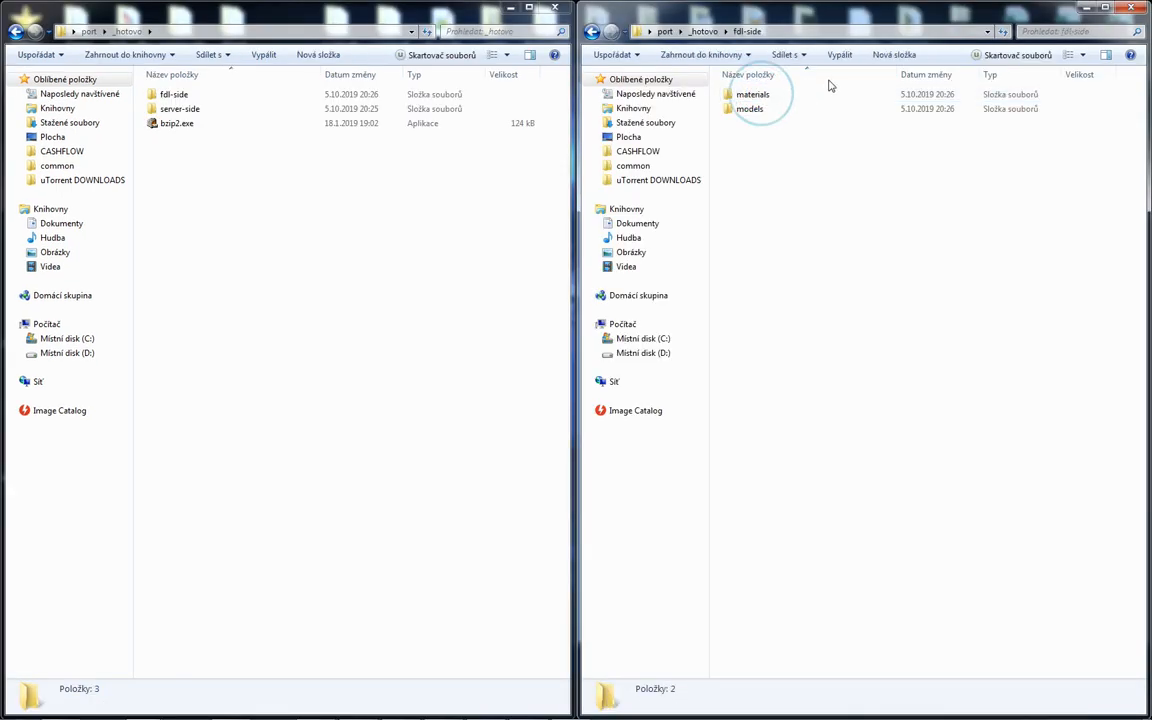
left_click(1043, 30)
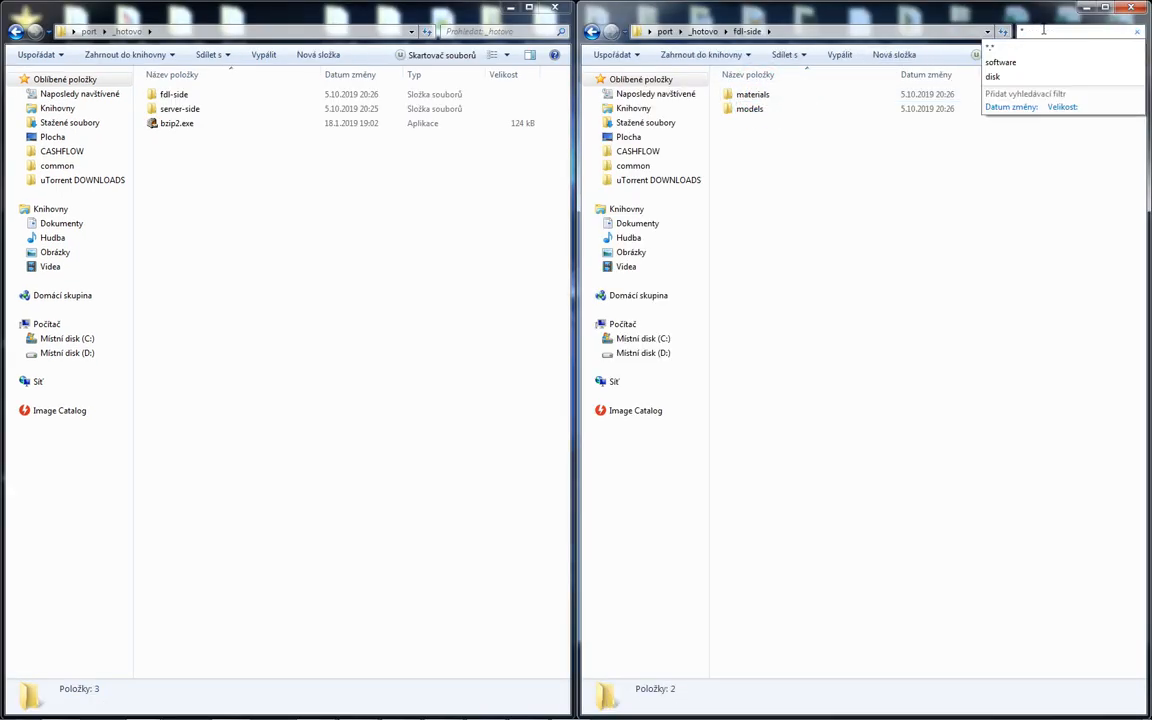
type("*.*")
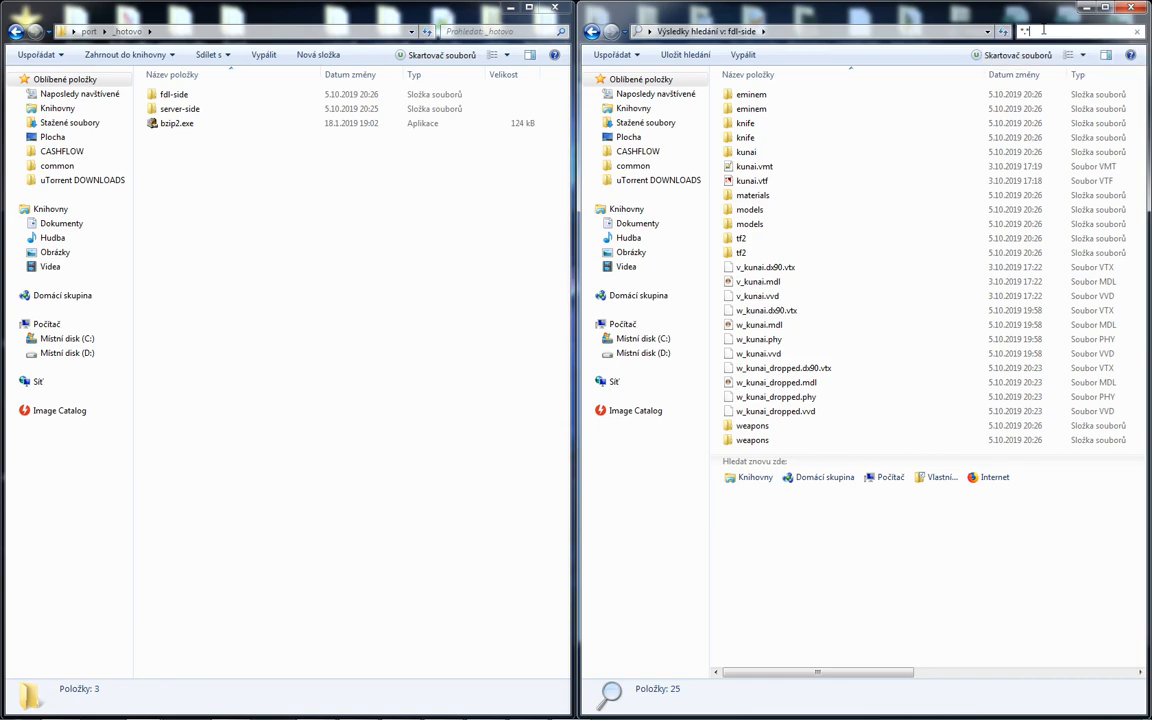
left_click(1079, 74)
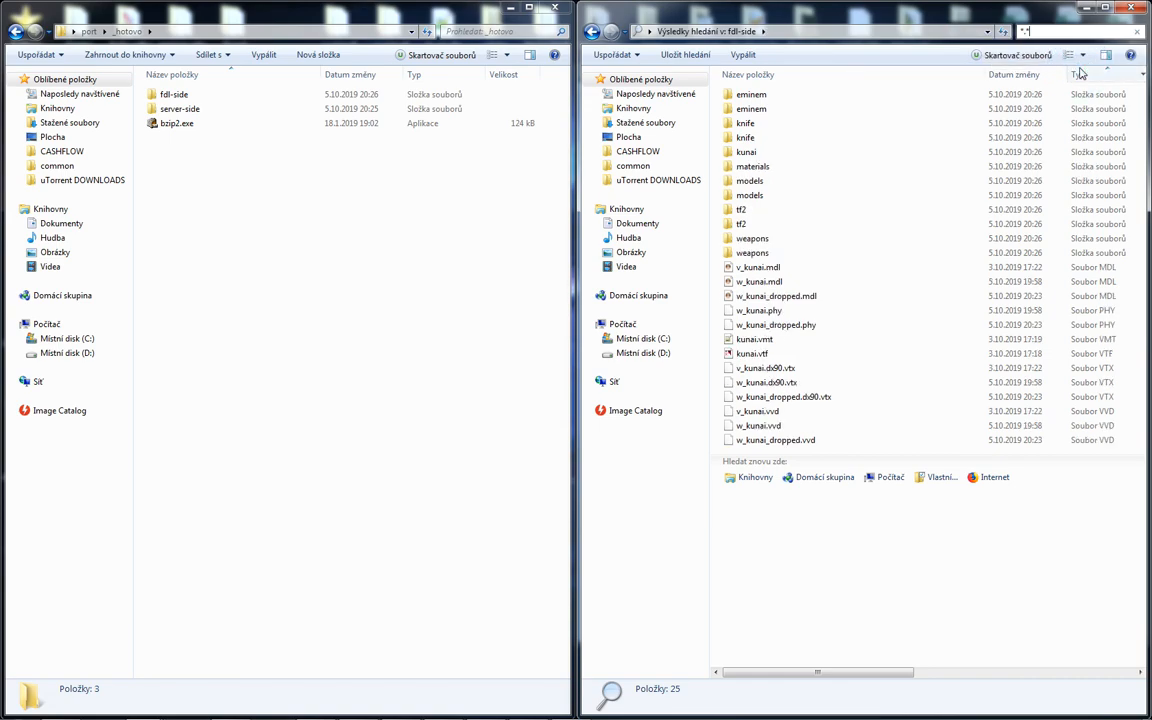
Compress all kunai model and material files in fdl-side with bzip2.exe and return to the _hotovo folder
left_click(748, 267)
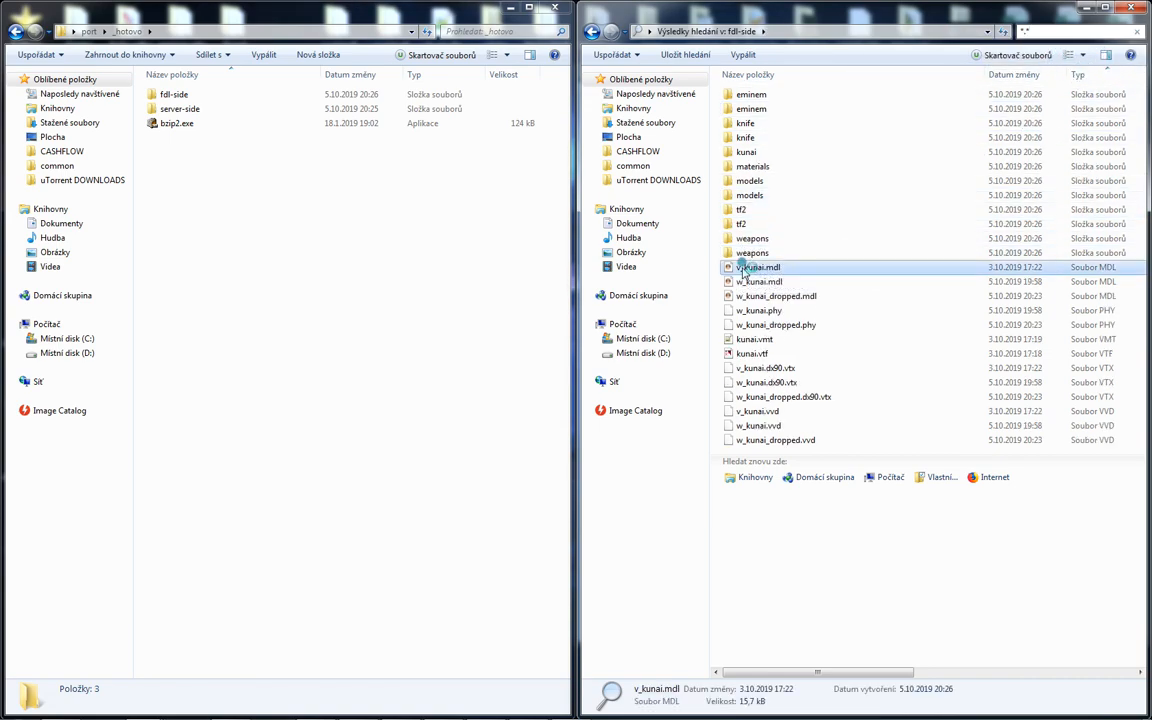
left_click(760, 440, "shift")
left_click_drag(760, 440, 180, 125)
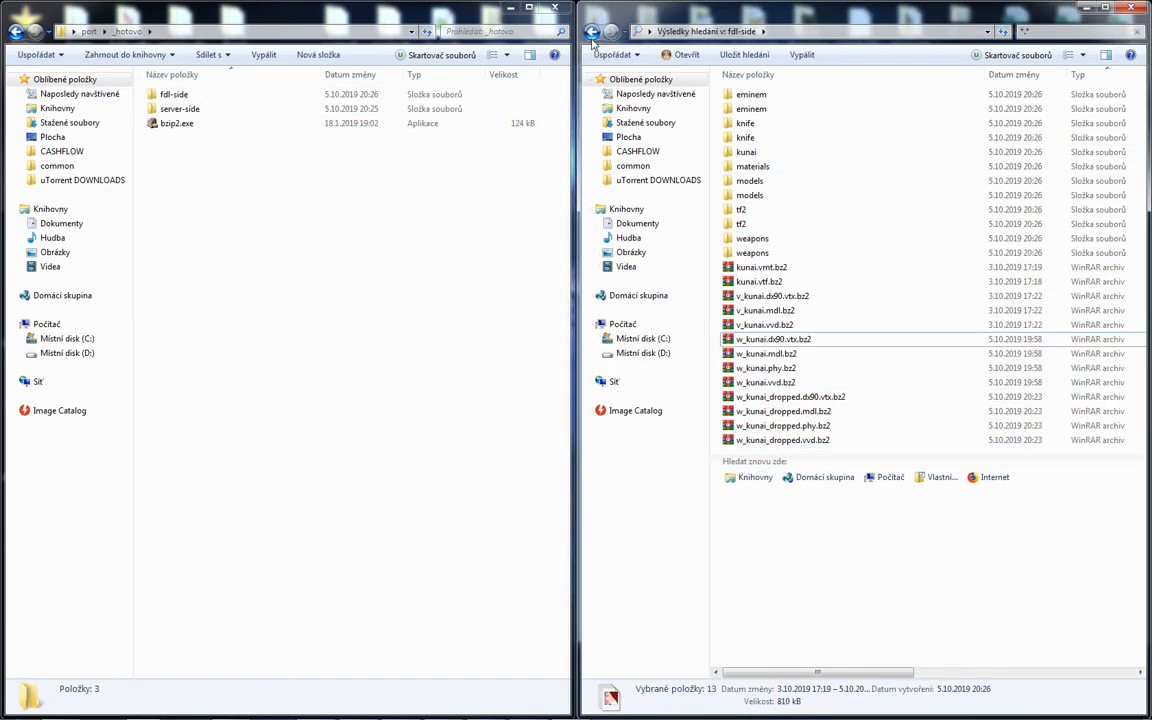
left_click(591, 32)
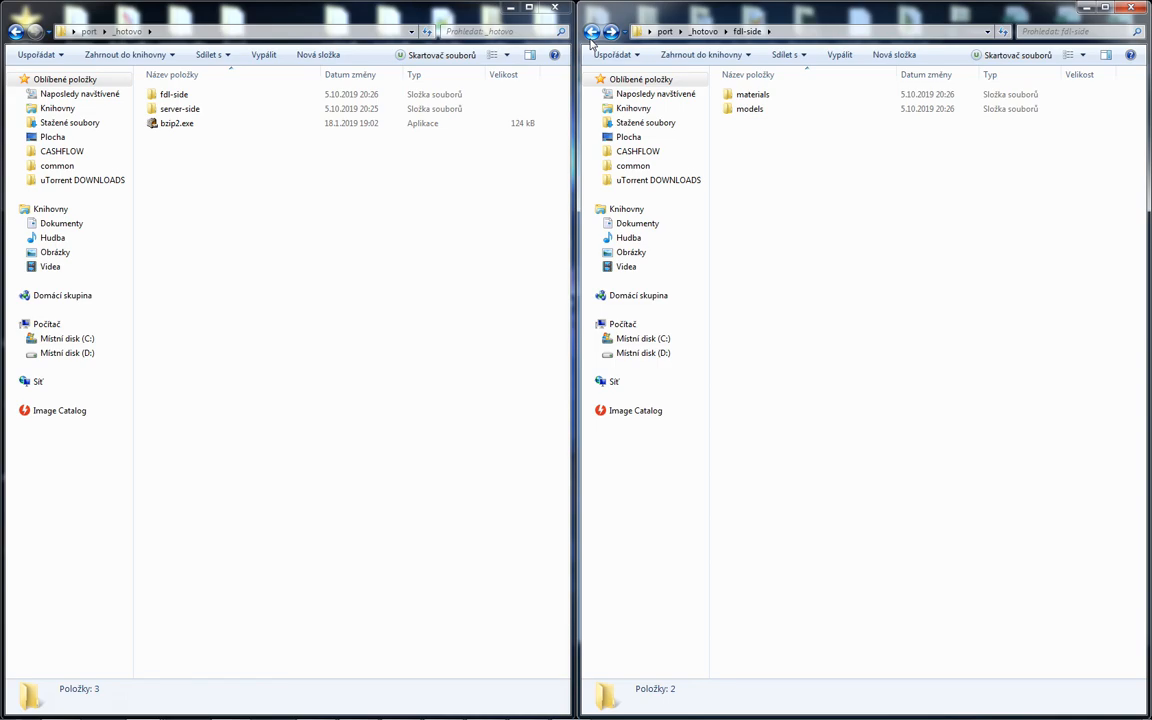
left_click(704, 31)
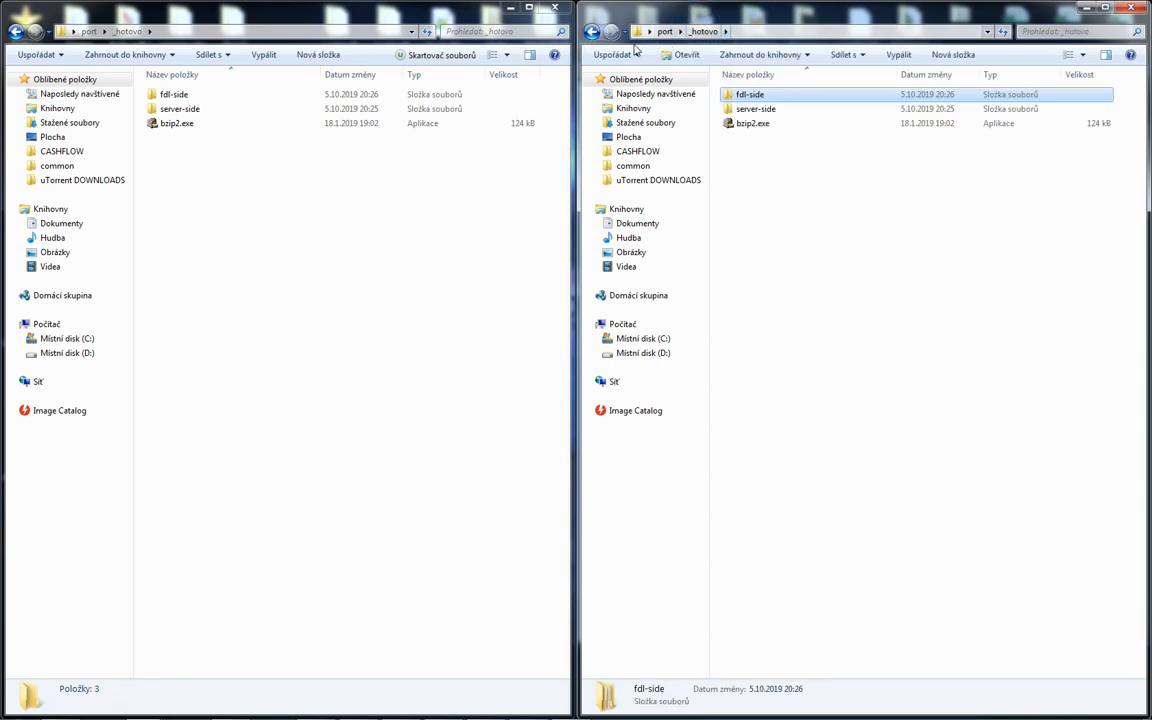
Create a new text document named paths.txt in _hotovo and open it for editing
left_click(528, 8)
right_click(266, 448)
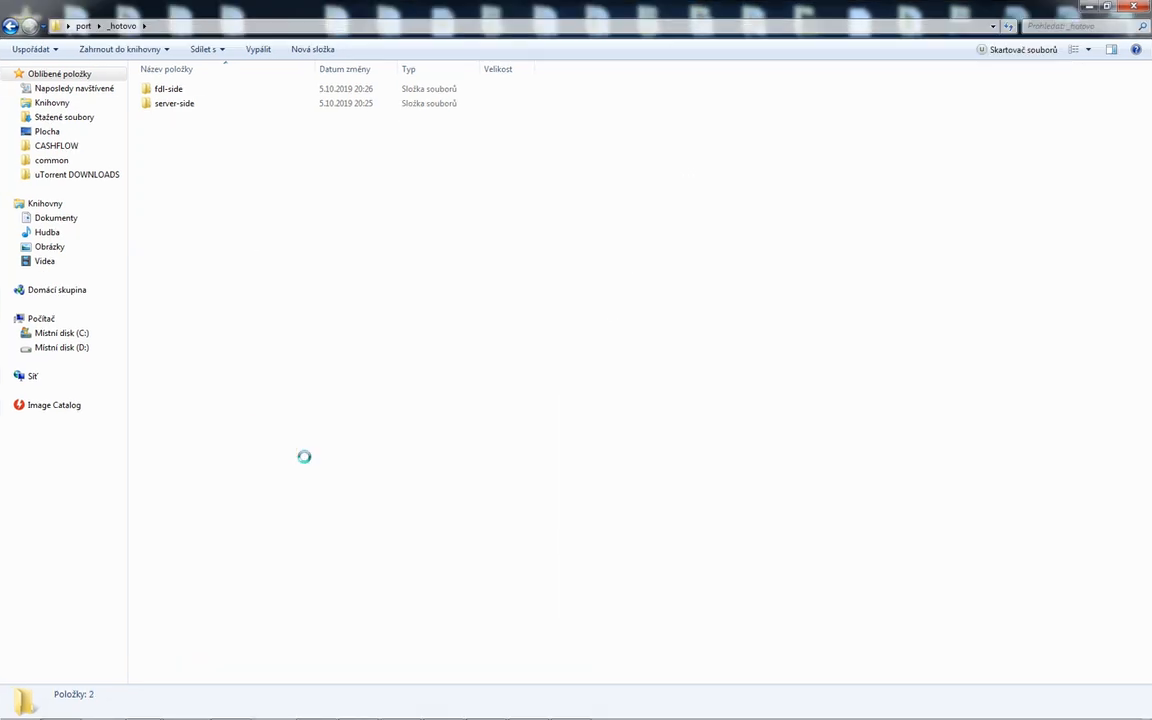
mouse_move(316, 614)
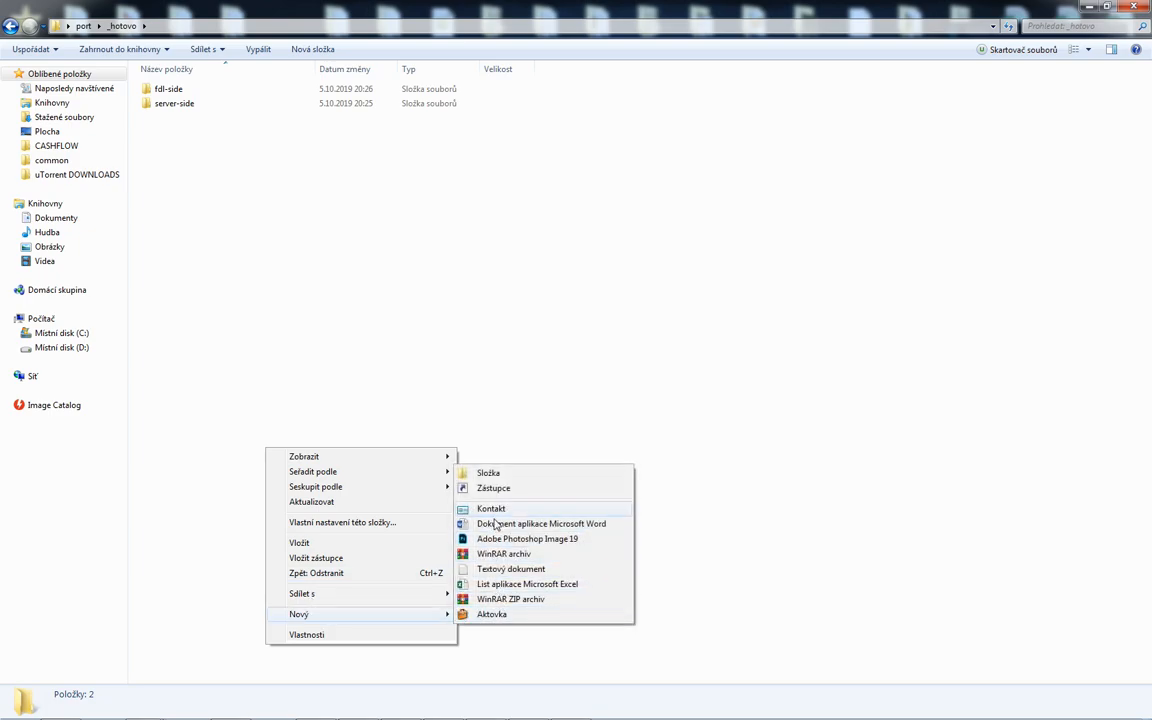
left_click(497, 567)
type("paths")
key("Return")
key("Return")
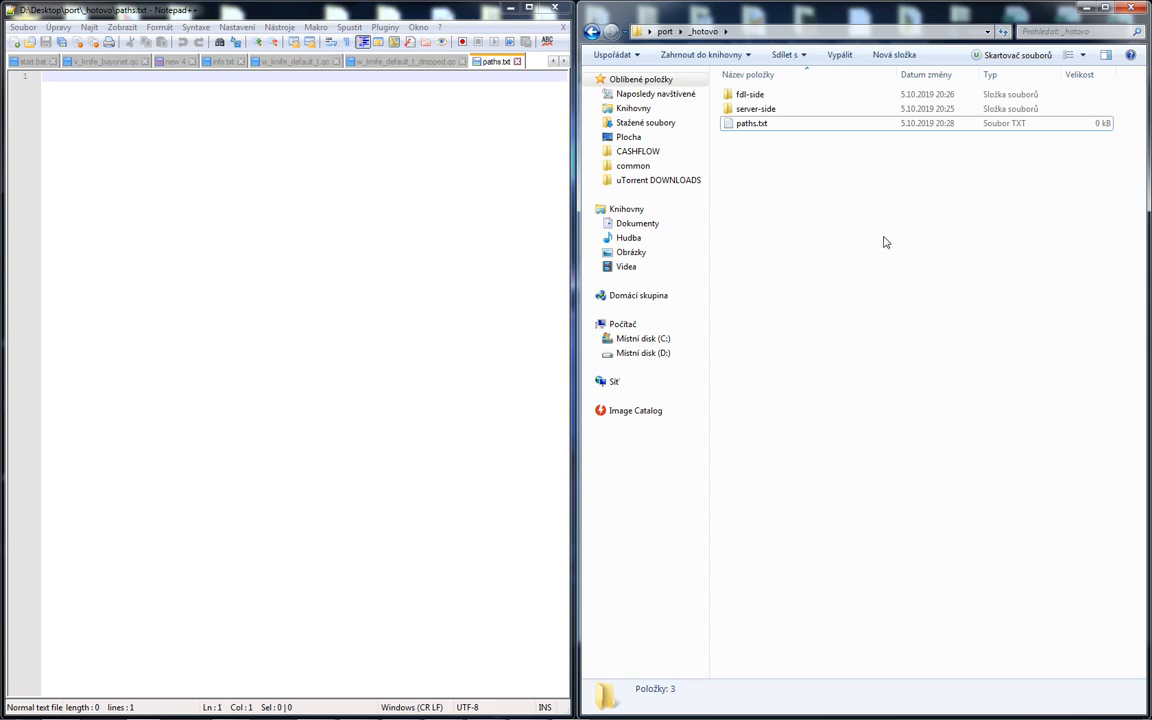
List everything inside the server-side folder with a *.* search
double_click(789, 109)
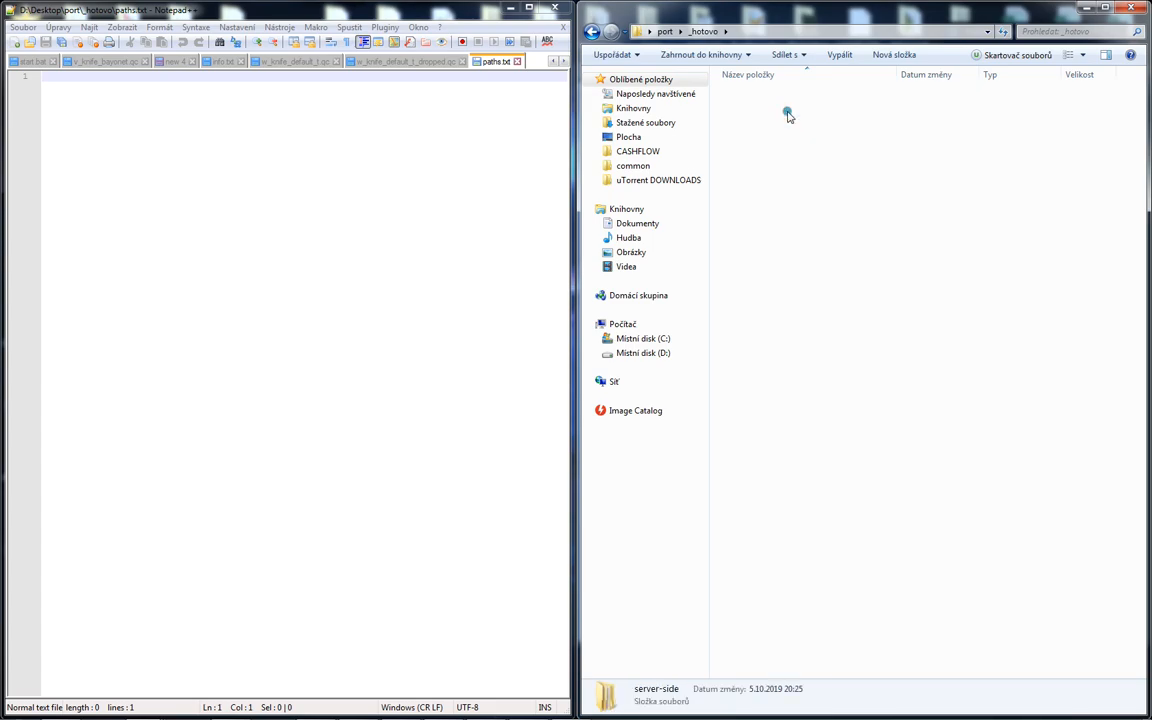
left_click(1060, 31)
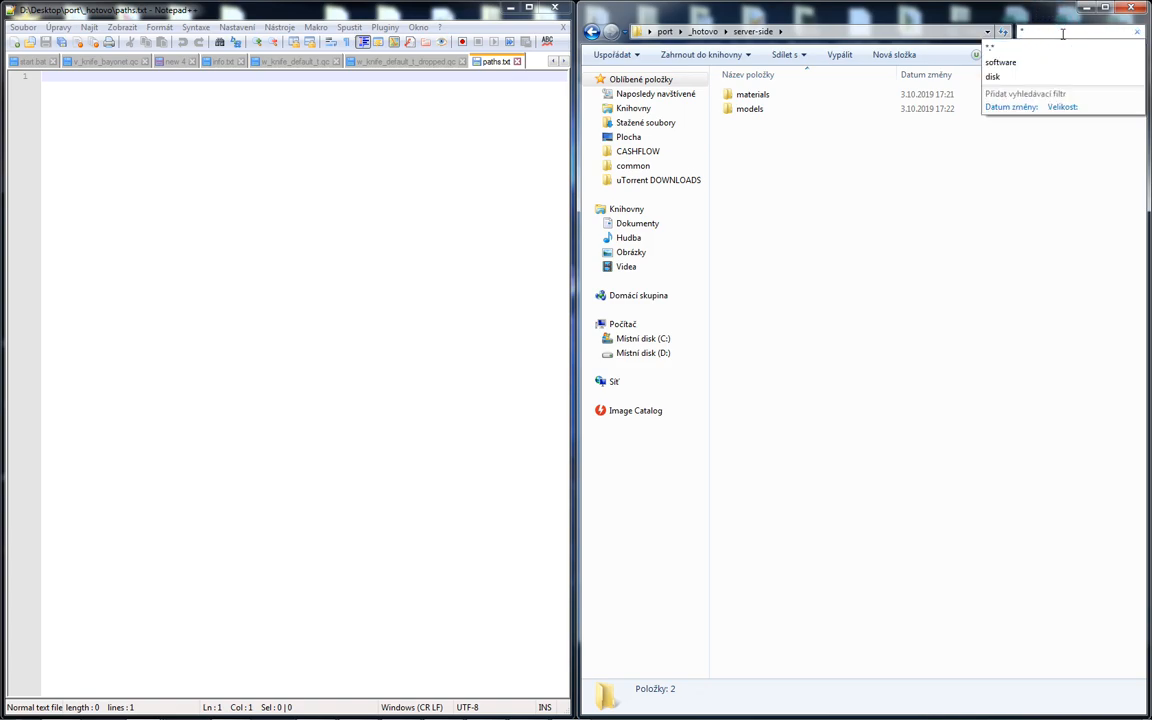
key("Return")
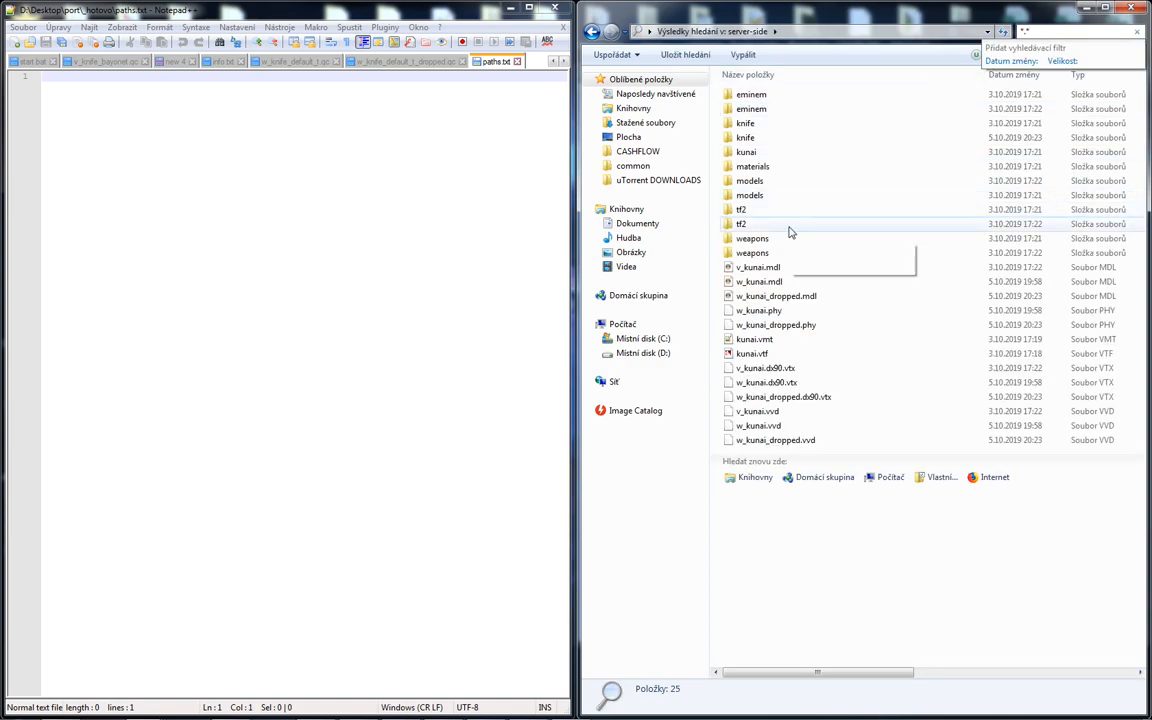
Copy the full paths of all files from v_kunai.mdl through w_kunai_dropped.vvd and paste them into paths.txt
left_click(768, 269)
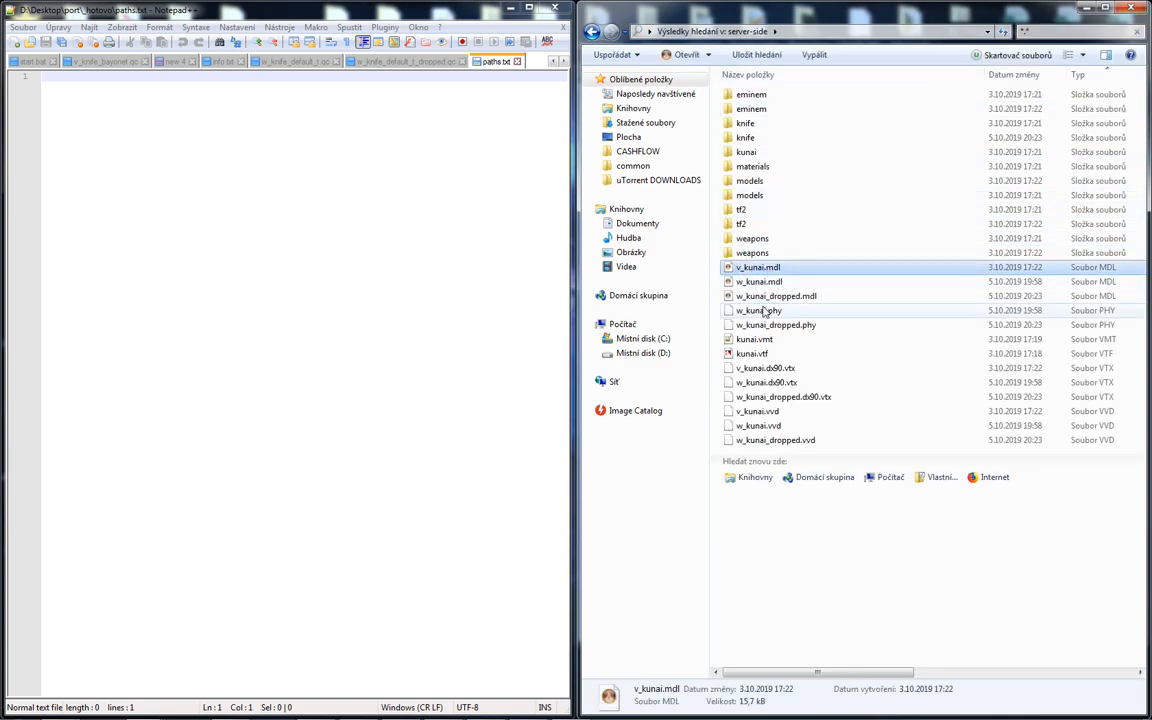
left_click(768, 440, "shift")
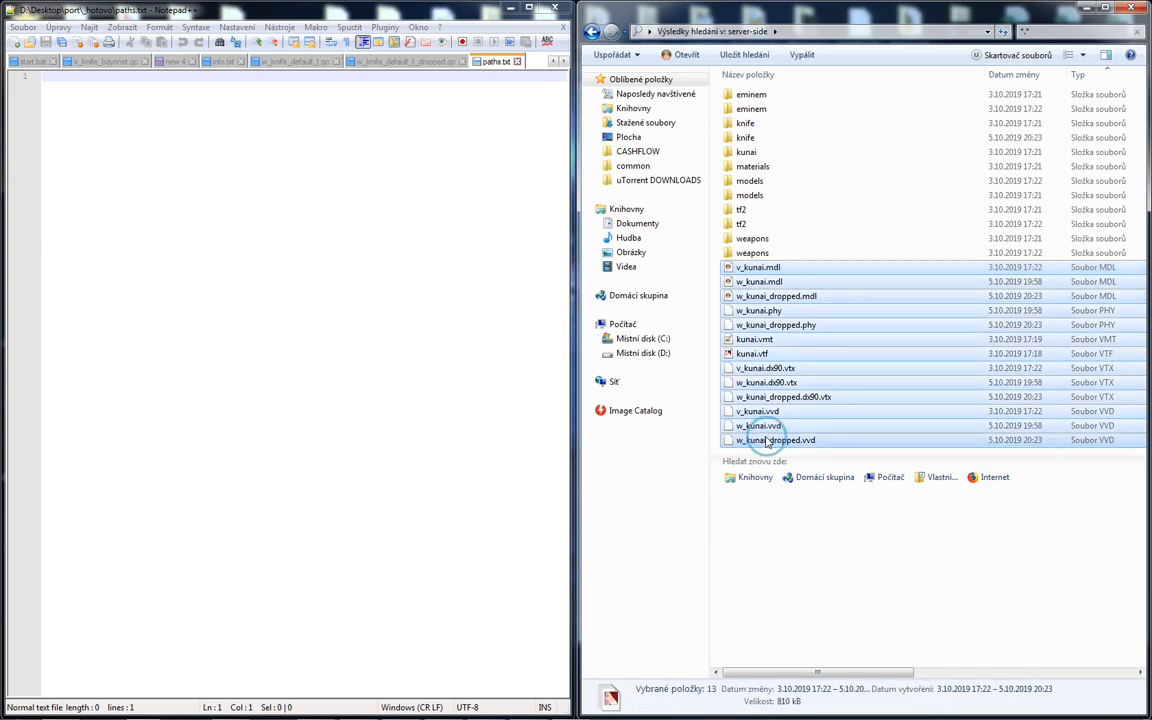
right_click(768, 367)
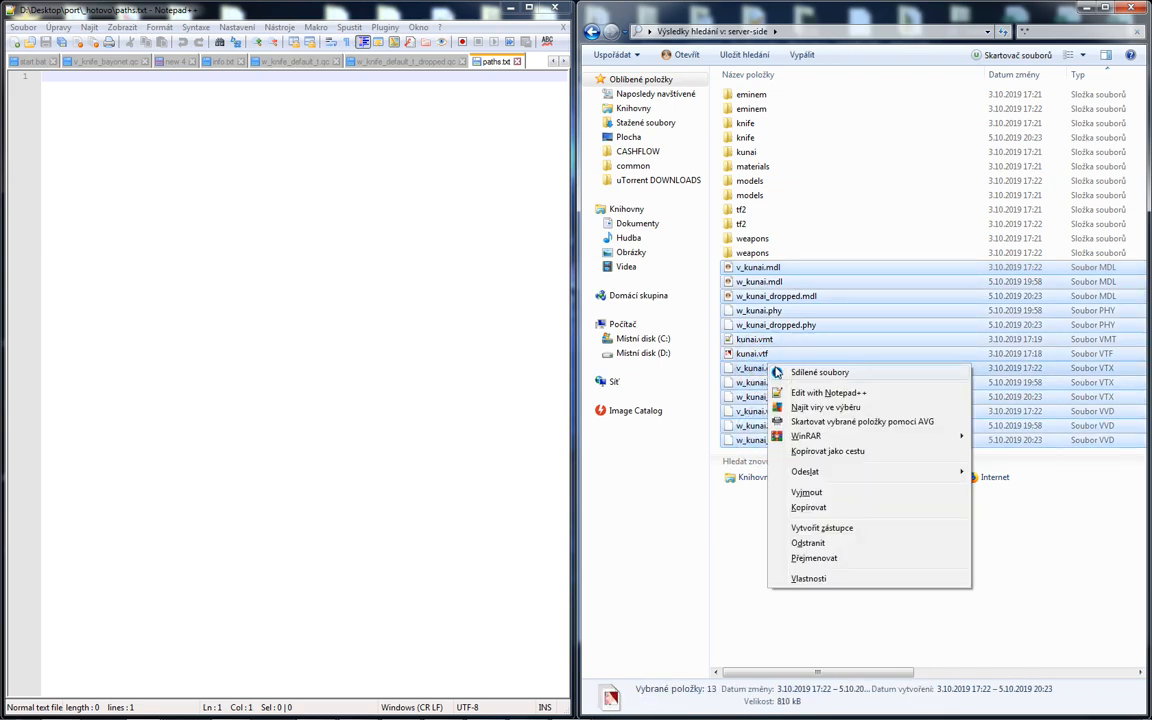
left_click(824, 452)
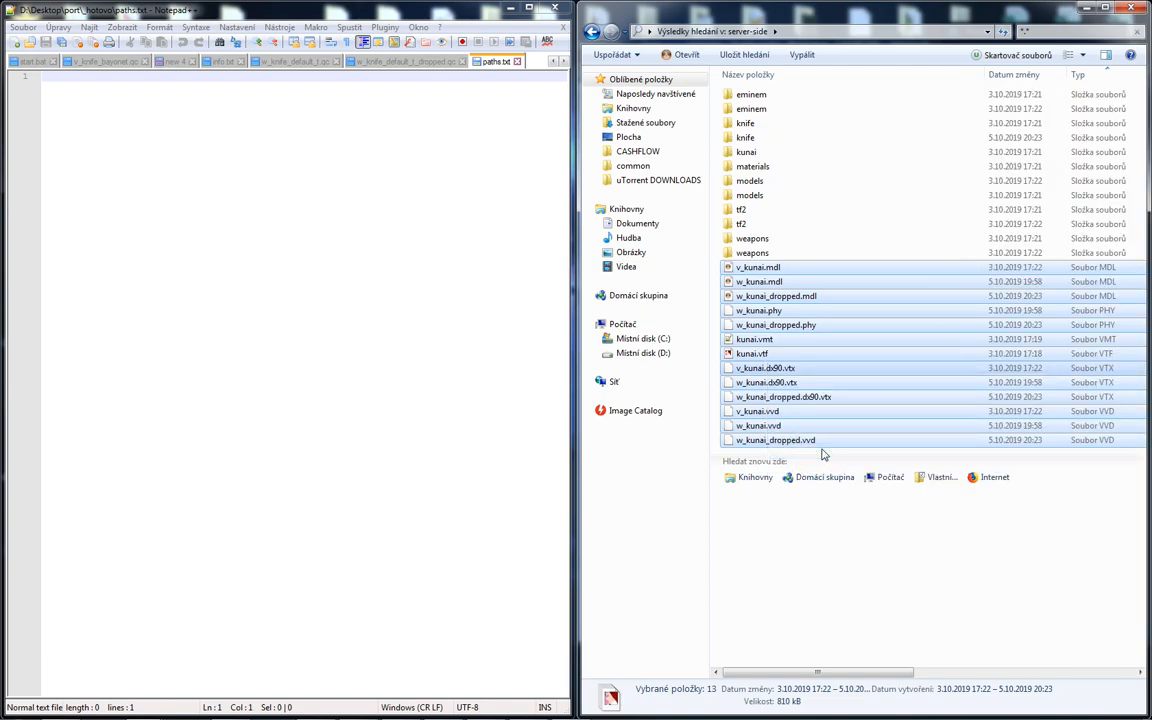
left_click(367, 236)
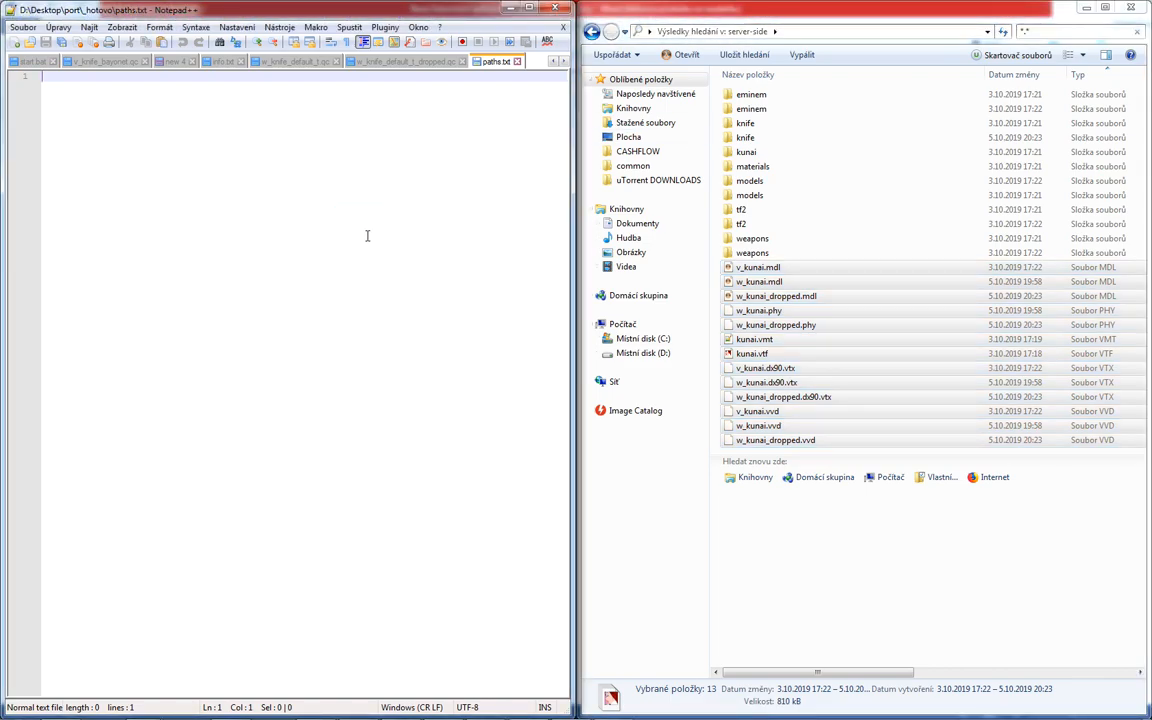
type("\"D:\\Desktop\\port\\_hotovo\\server-side\\materials\\models\\weapons\\eminem\\tf2\\knife\\kunai\\kunai.vmt\" \"D:\\Desktop\\port\\_hotovo\\server-side\\materials\\models\\weapons\\eminem\\tf2\\knife\\kunai\\kunai.vtf\" \"D:\\Desktop\\port\\_hotovo\\server-side\\models\\weapons\\eminem\\tf2\\knife\\v_kunai.dx90.vtx\" \"D:\\Desktop\\port\\_hotovo\\server-side\\models\\weapons\\eminem\\tf2\\knife\\w_kunai.dx90.vtx\" \"D:\\Desktop\\port\\_hotovo\\server-side\\models\\weapons\\eminem\\tf2\\knife\\w_kunai_dropped.dx90.vtx\" \"D:\\Desktop\\port\\_hotovo\\server-side\\models\\weapons\\eminem\\tf2\\knife\\v_kunai.vvd\" \"D:\\Desktop\\port\\_hotovo\\server-side\\models\\weapons\\eminem\\tf2\\knife\\w_kunai.vvd\" \"D:\\Desktop\\port\\_hotovo\\server-side\\models\\weapons\\eminem\\tf2\\knife\\w_kunai_dropped.vvd\" \"D:\\Desktop\\port\\_hotovo\\server-side\\models\\weapons\\eminem\\tf2\\knife\\v_kunai.mdl\" \"D:\\Desktop\\port\\_hotovo\\server-side\\models\\weapons\\eminem\\tf2\\knife\\w_kunai.mdl\" \"D:\\Desktop\\port\\_hotovo\\server-side\\models\\weapons\\eminem\\tf2\\knife\\w_kunai_dropped.mdl\" \"D:\\Desktop\\port\\_hotovo\\server-side\\models\\weapons\\eminem\\tf2\\knife\\w_kunai.phy\" \"D:\\Desktop\\port\\_hotovo\\server-side\\models\\weapons\\eminem\\tf2\\knife\\w_kunai_dropped.phy\"")
Remove the opening quote and D:\Desktop\port\_hotovo\server-side\ prefix from every path using Replace All
left_click_drag(296, 79, 43, 77)
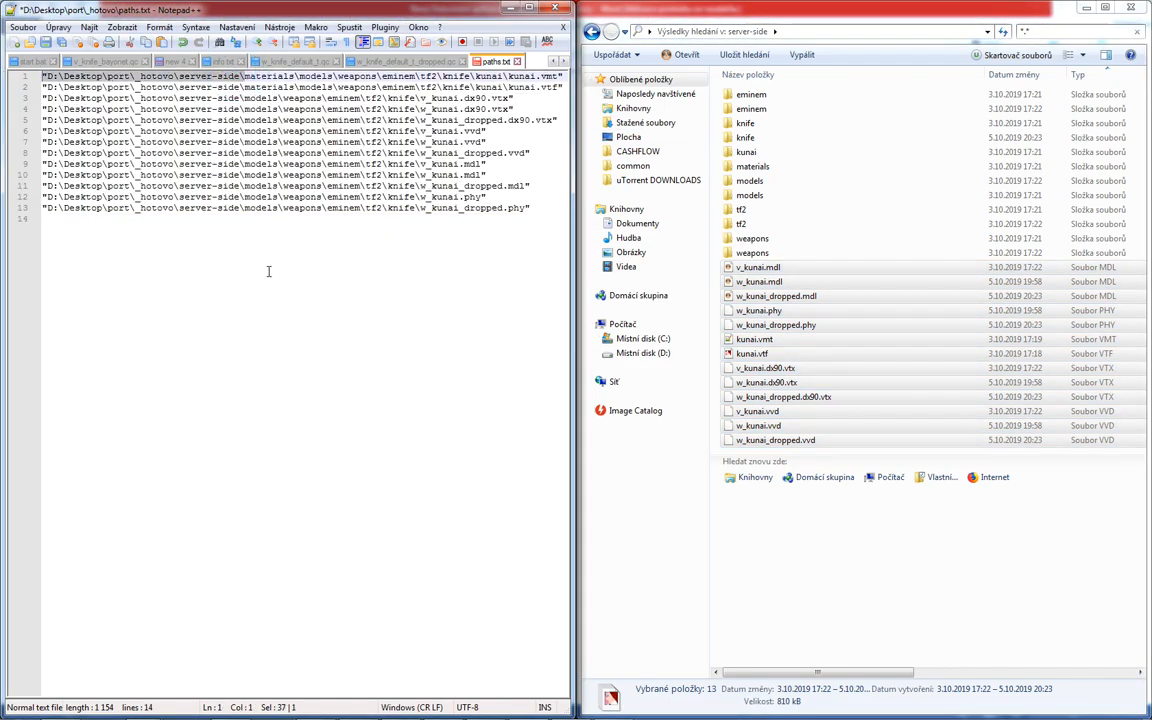
key("ctrl+h")
left_click(265, 320)
key("BackSpace")
left_click(410, 340)
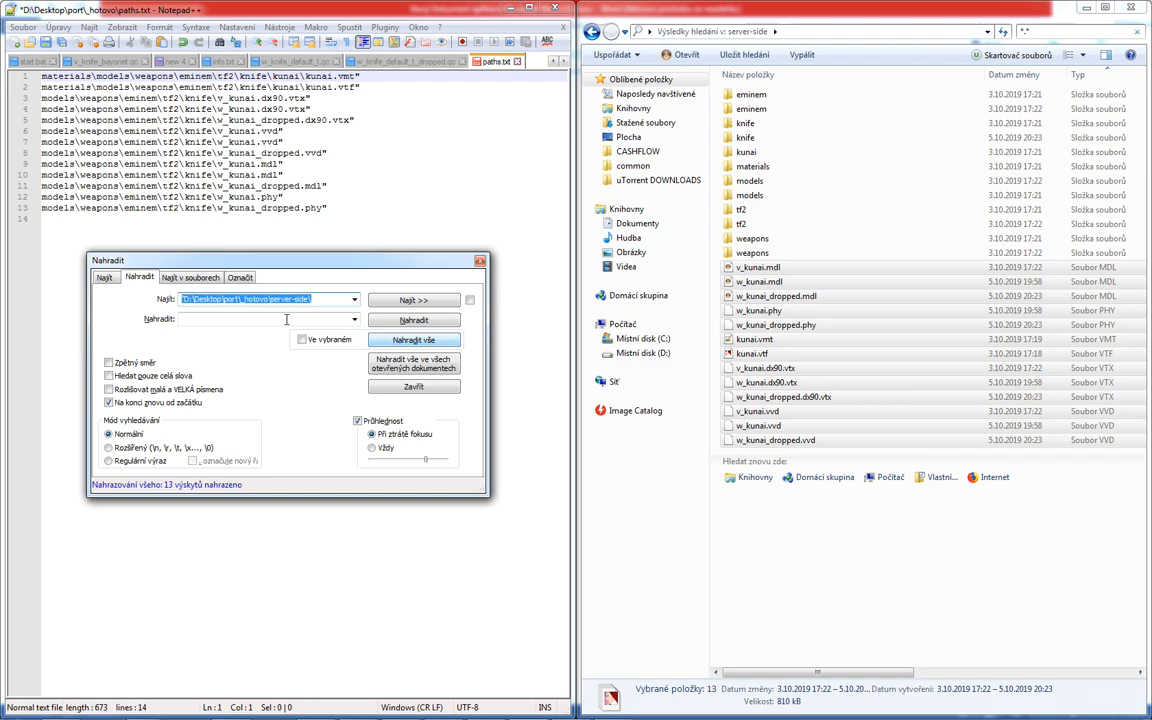
Remove the trailing quotation marks and replace every backslash with a forward slash throughout paths.txt
left_click(383, 340)
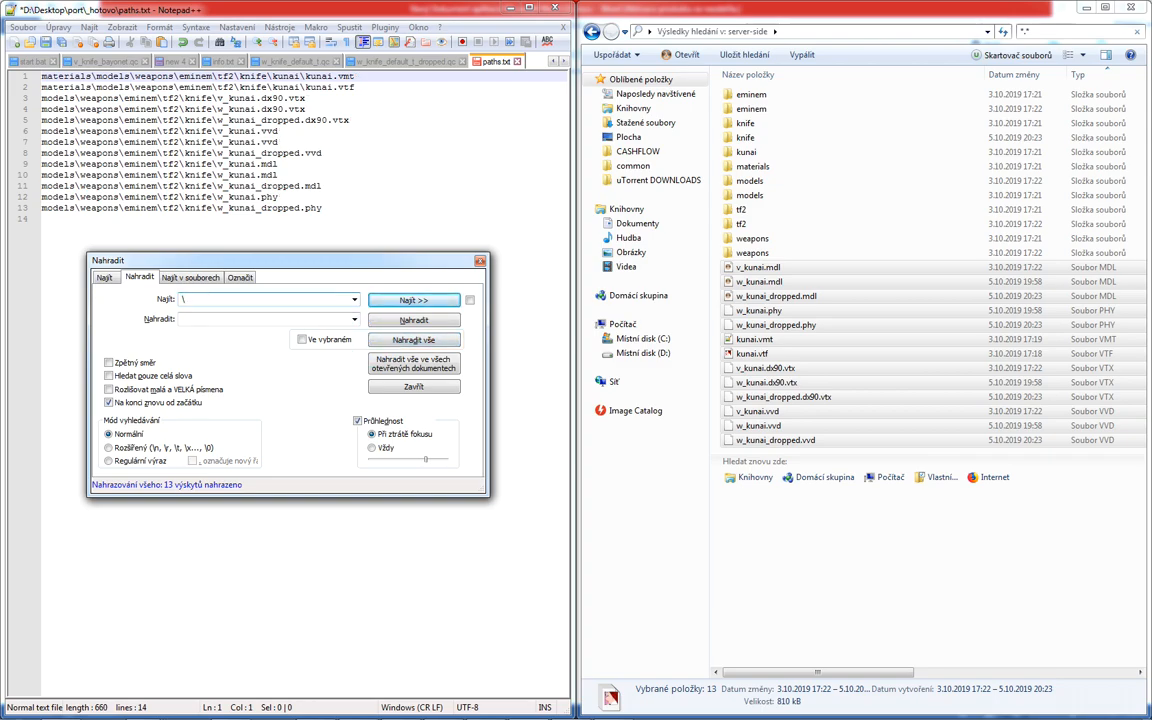
left_click(413, 340)
key("Escape")
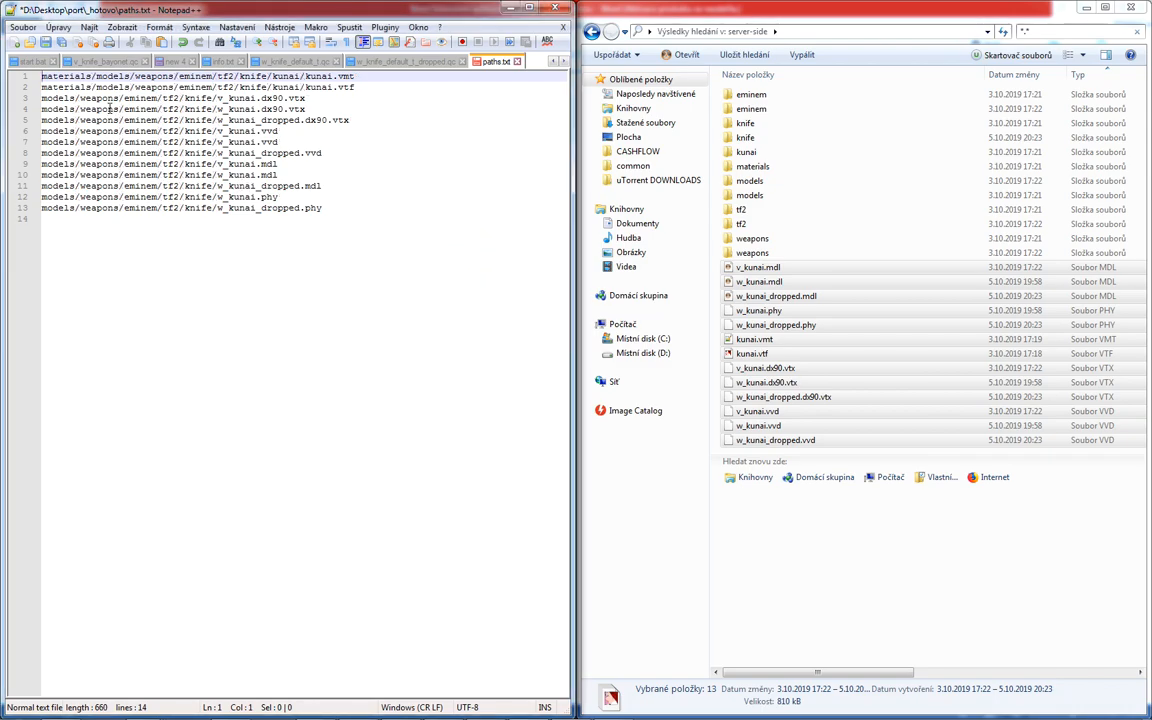
Insert a blank line between the materials paths and the models paths
left_click(42, 98)
key("Return")
double_click(258, 131)
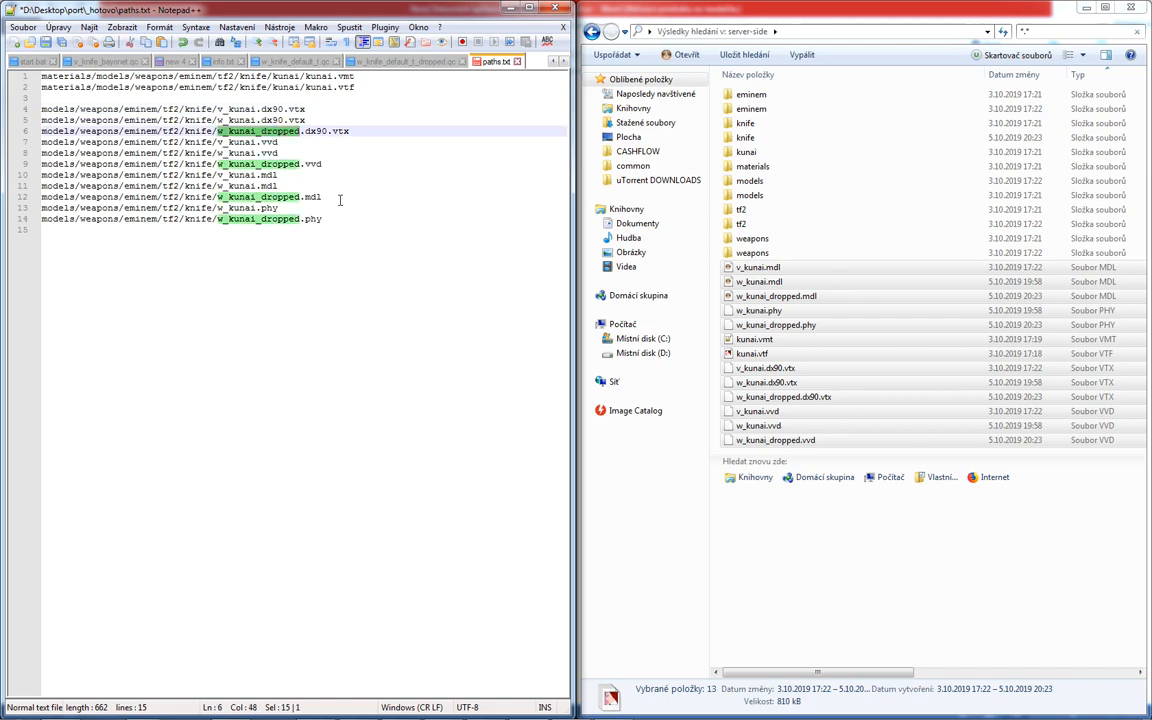
left_click(354, 274)
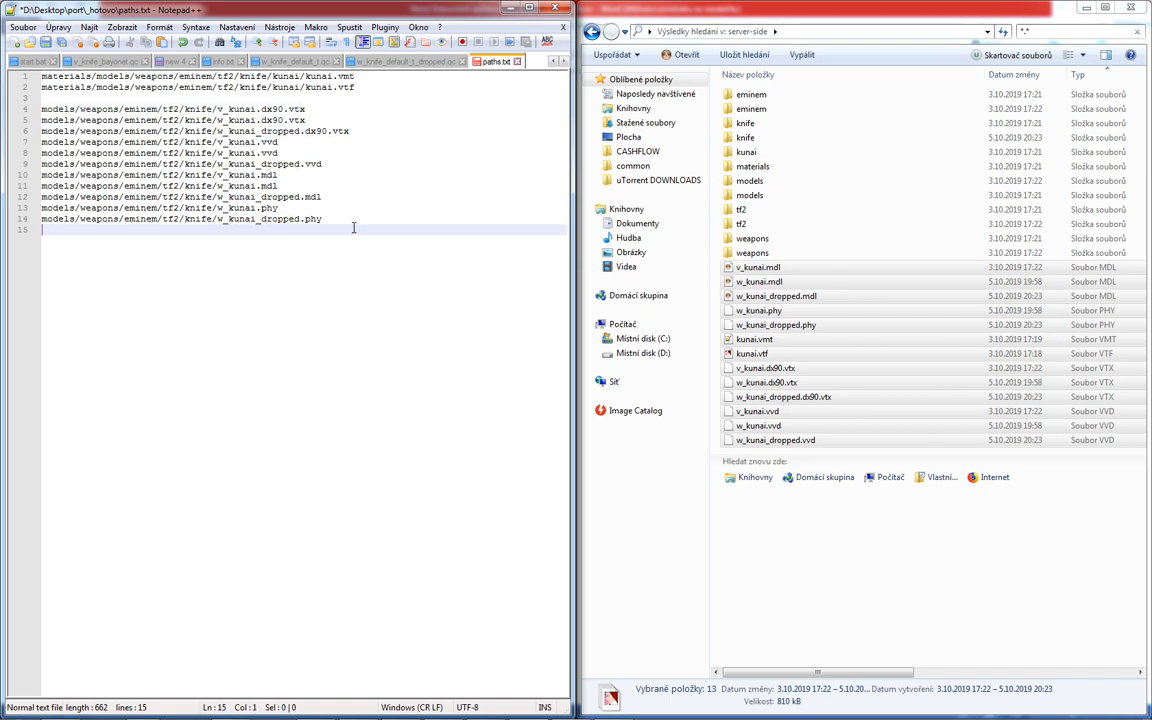
Move the w_kunai_dropped .dx90.vtx, .vvd and .mdl paths below the w_kunai_dropped.phy path, in that order
left_click_drag(352, 131, 41, 131)
key("ctrl+x")
left_click(349, 219)
key("Return")
key("ctrl+v")
left_click_drag(332, 163, 41, 164)
key("ctrl+x")
left_click(380, 230)
key("Return")
key("ctrl+v")
left_click_drag(325, 197, 41, 197)
key("ctrl+x")
left_click(365, 241)
key("Return")
key("ctrl+v")
Move the w_kunai.dx90.vtx path below w_kunai.phy and separate the w_kunai group from the dropped group with a blank line
left_click(267, 132)
key("BackSpace")
left_click_drag(309, 120, 42, 122)
key("ctrl+x")
key("BackSpace")
left_click(291, 167)
key("Return")
key("Return")
left_click(271, 174)
key("ctrl+v")
Move the w_kunai.vvd path to the end of the w_kunai group and separate the v_kunai group with a blank line
left_click_drag(281, 132, 41, 132)
key("ctrl+x")
left_click(193, 185)
key("ctrl+v")
left_click(284, 142)
key("Return")
key("BackSpace")
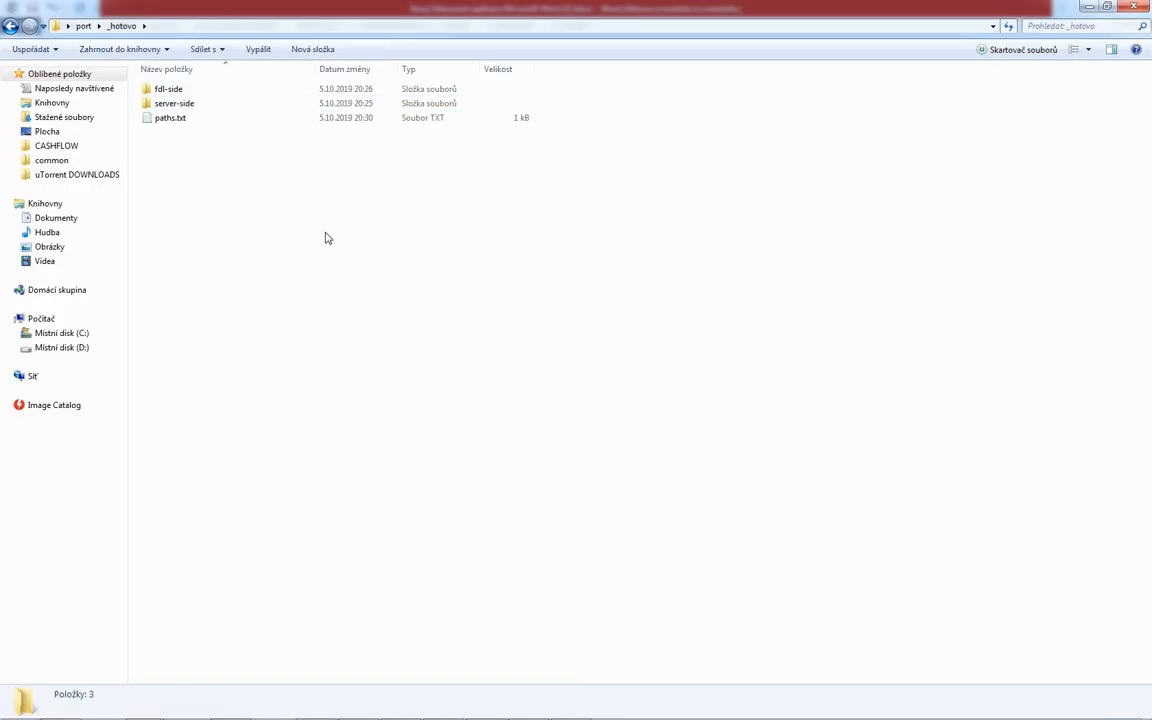
Examine the compressed files in the deepest materials and models subfolders of fdl-side
mouse_move(273, 206)
left_mouse_down()
mouse_move(160, 95)
mouse_move(273, 206)
left_mouse_up()
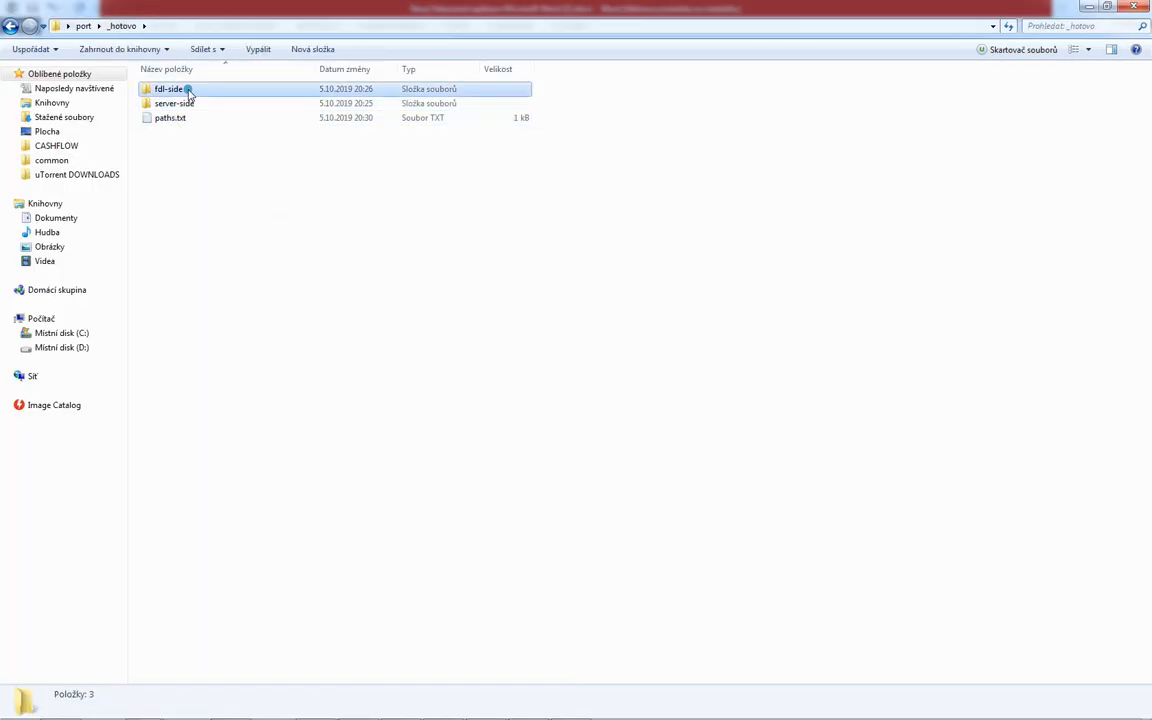
double_click(188, 90)
double_click(188, 90)
double_click(188, 90)
double_click(188, 90)
double_click(188, 90)
double_click(188, 90)
double_click(188, 90)
left_click(165, 25)
double_click(180, 103)
double_click(178, 90)
double_click(178, 90)
double_click(178, 90)
double_click(178, 90)
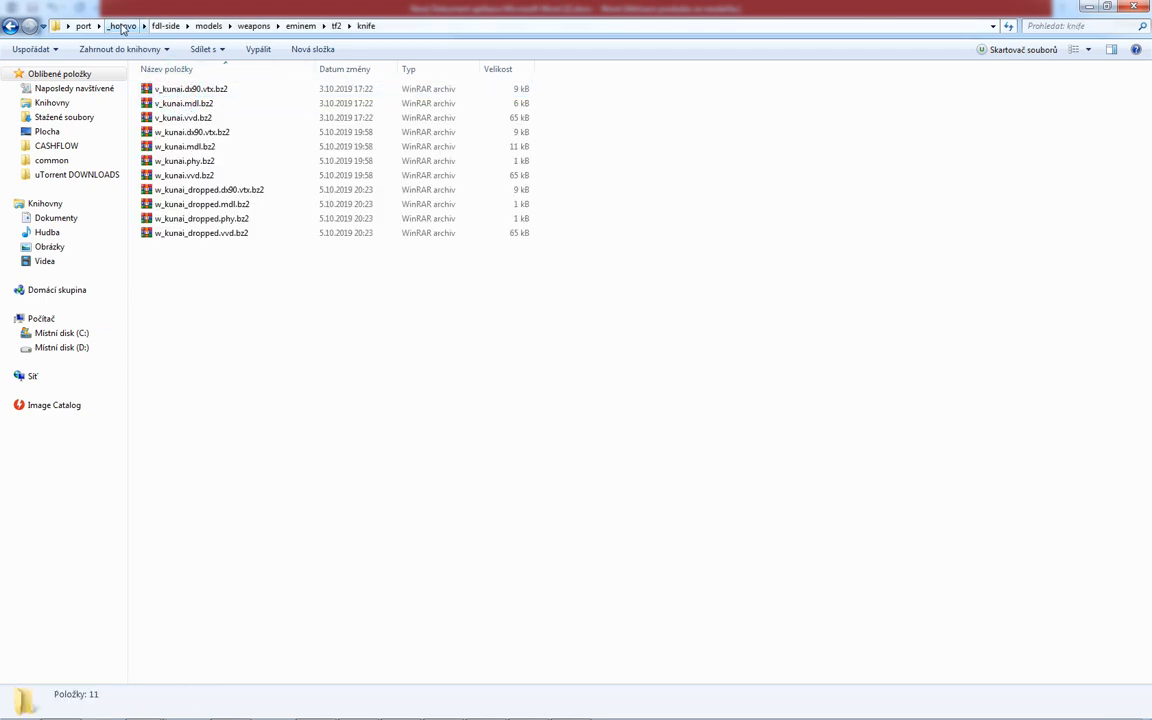
Examine the uncompressed files in the deepest materials and models subfolders of server-side
left_click(121, 26)
double_click(175, 103)
double_click(170, 90)
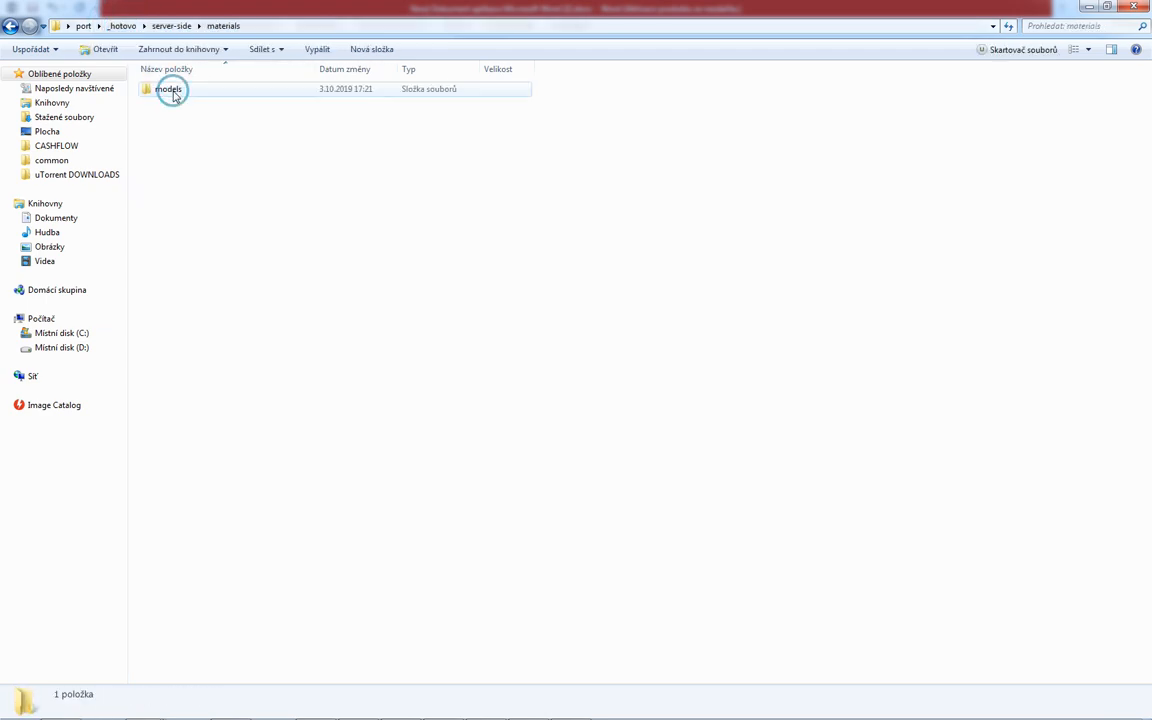
double_click(174, 94)
double_click(172, 94)
double_click(172, 94)
double_click(172, 94)
double_click(172, 94)
left_click(172, 94)
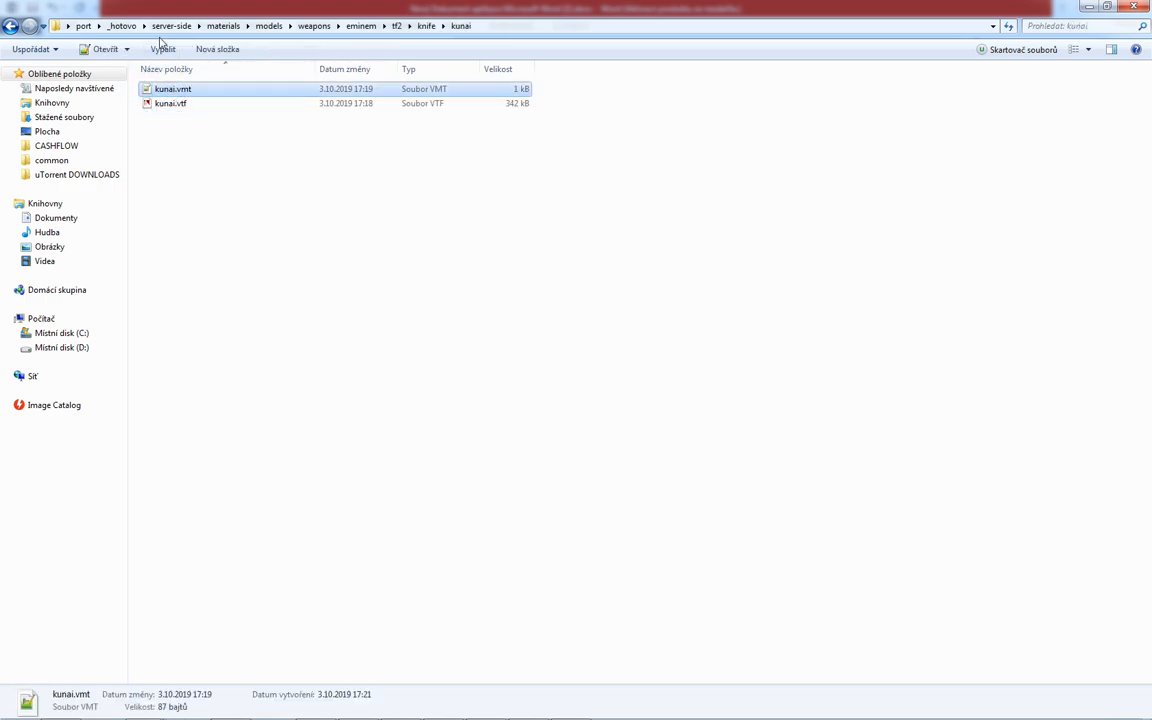
left_click(170, 26)
double_click(180, 90)
double_click(180, 90)
double_click(180, 90)
double_click(181, 90)
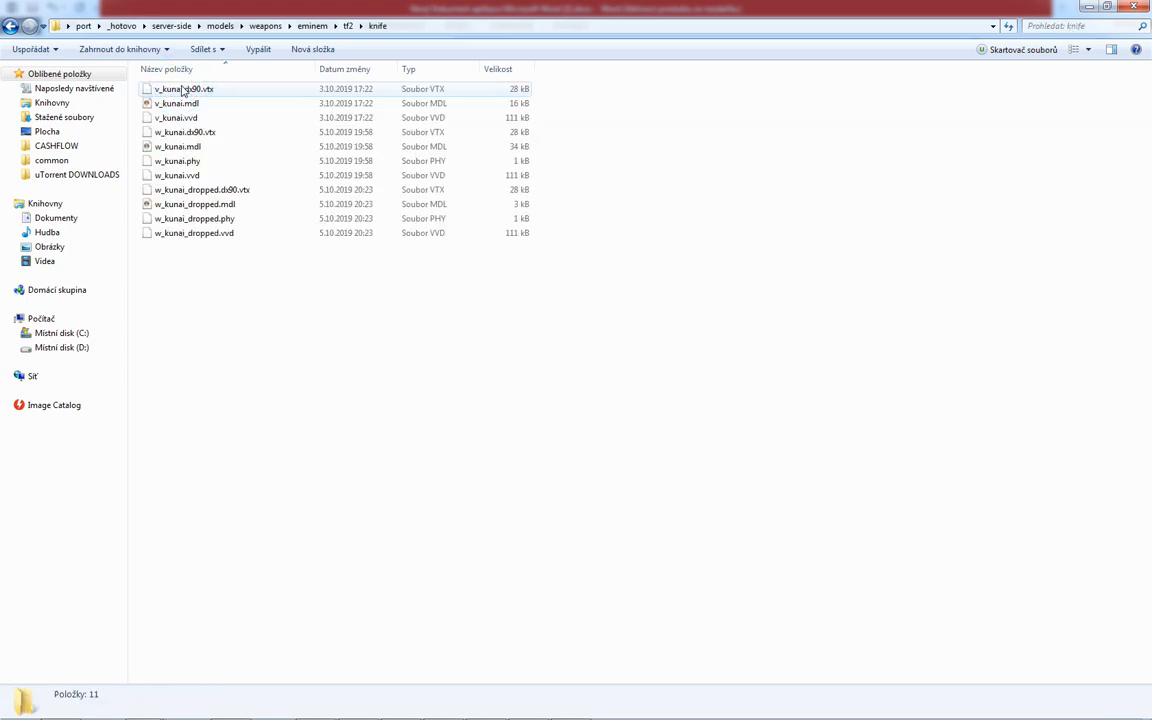
Return to _hotovo and open paths.txt to review the grouped path list
left_click(124, 26)
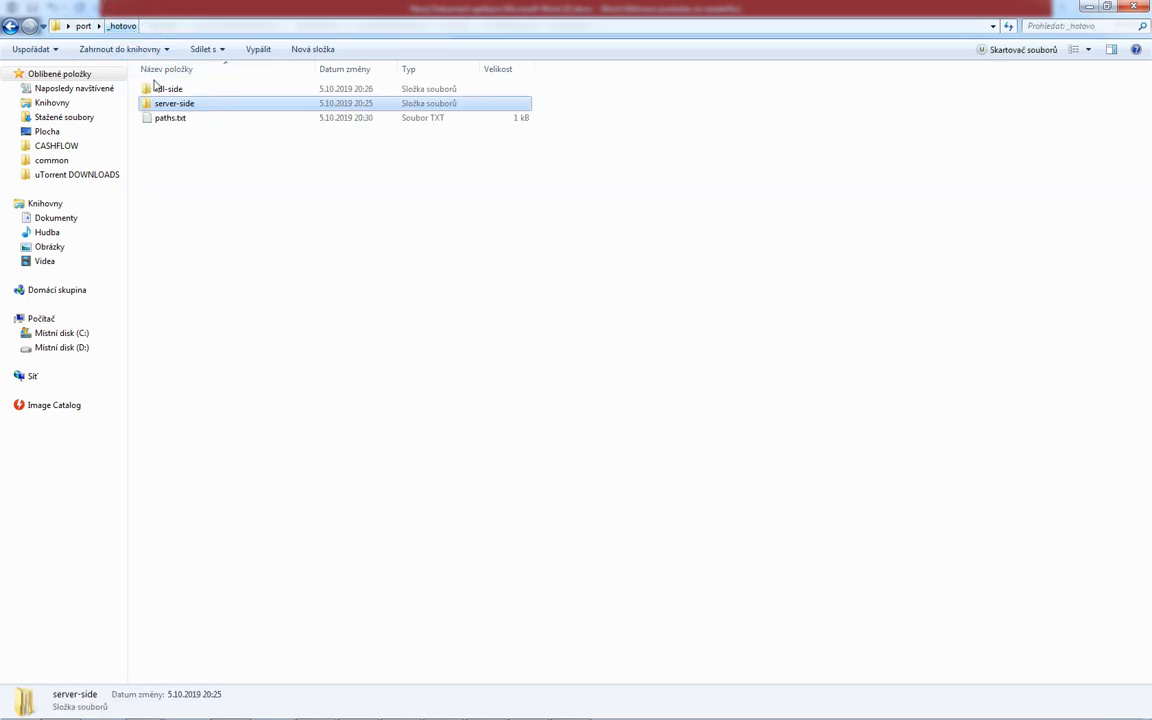
double_click(170, 118)
double_click(378, 280)
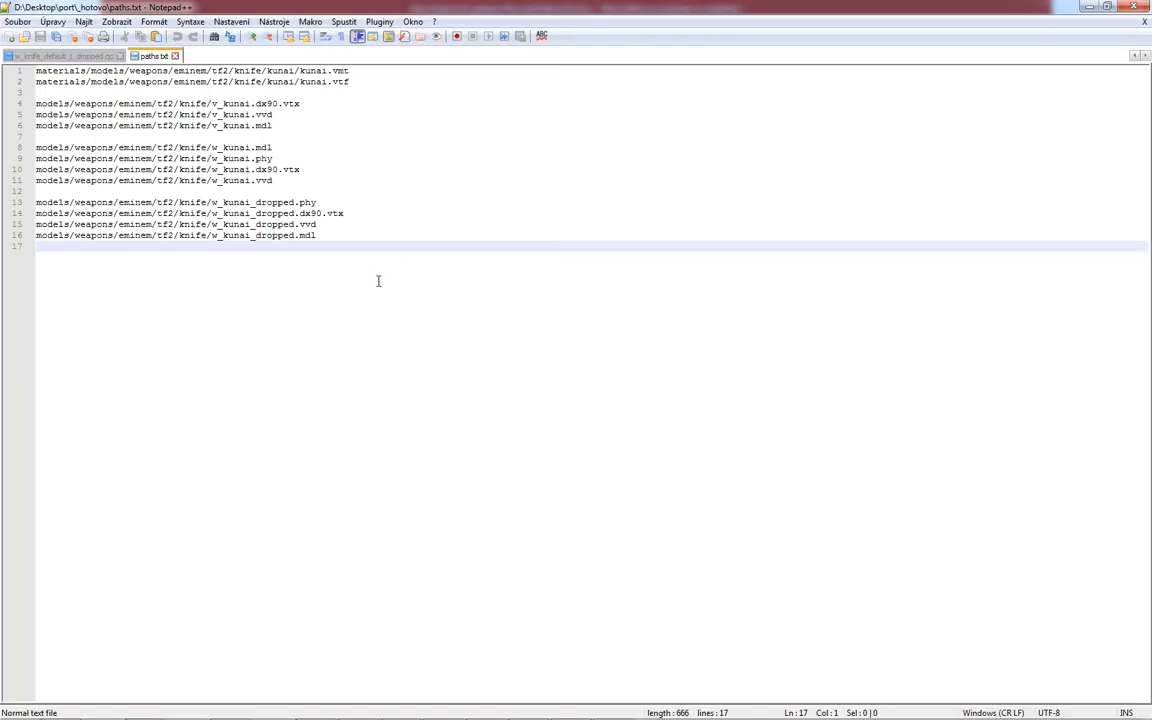